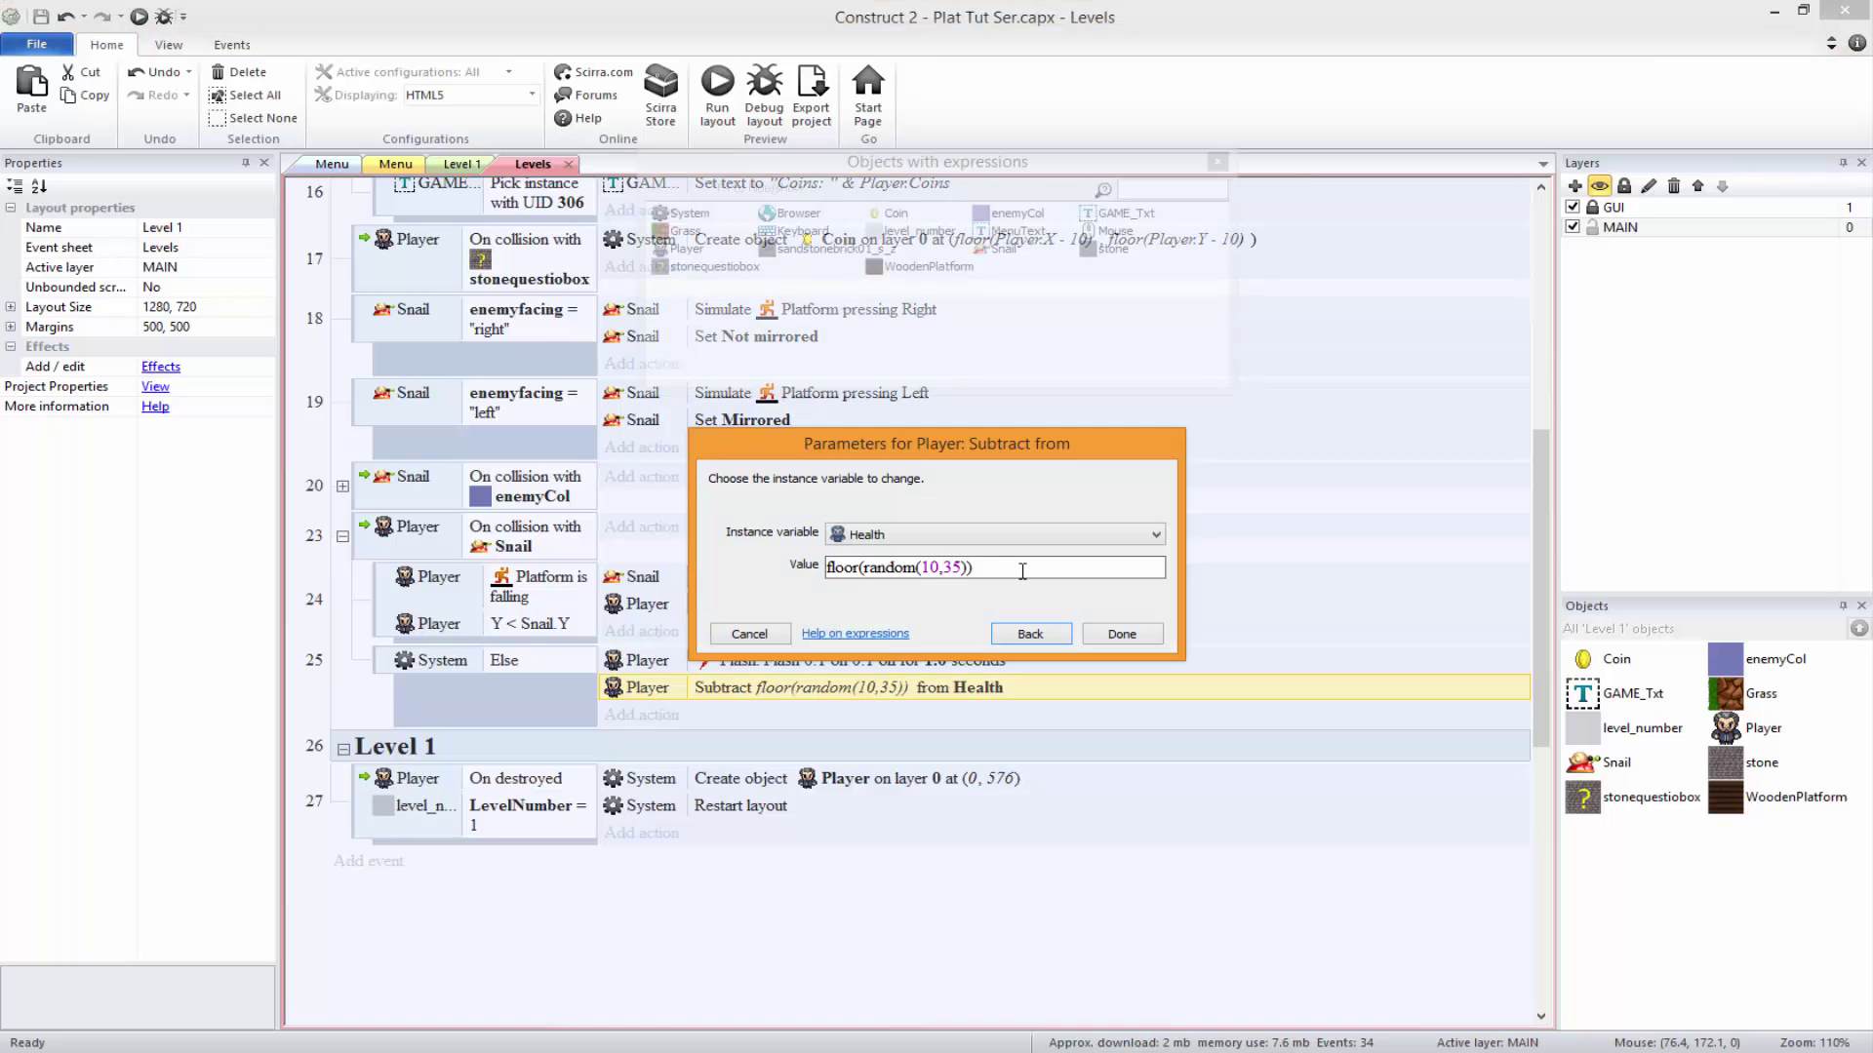
- Delete the floor rounding so snail hits subtract plain random(10,35) from Health
{"action": "left_click", "coordinate": [1023, 570]}
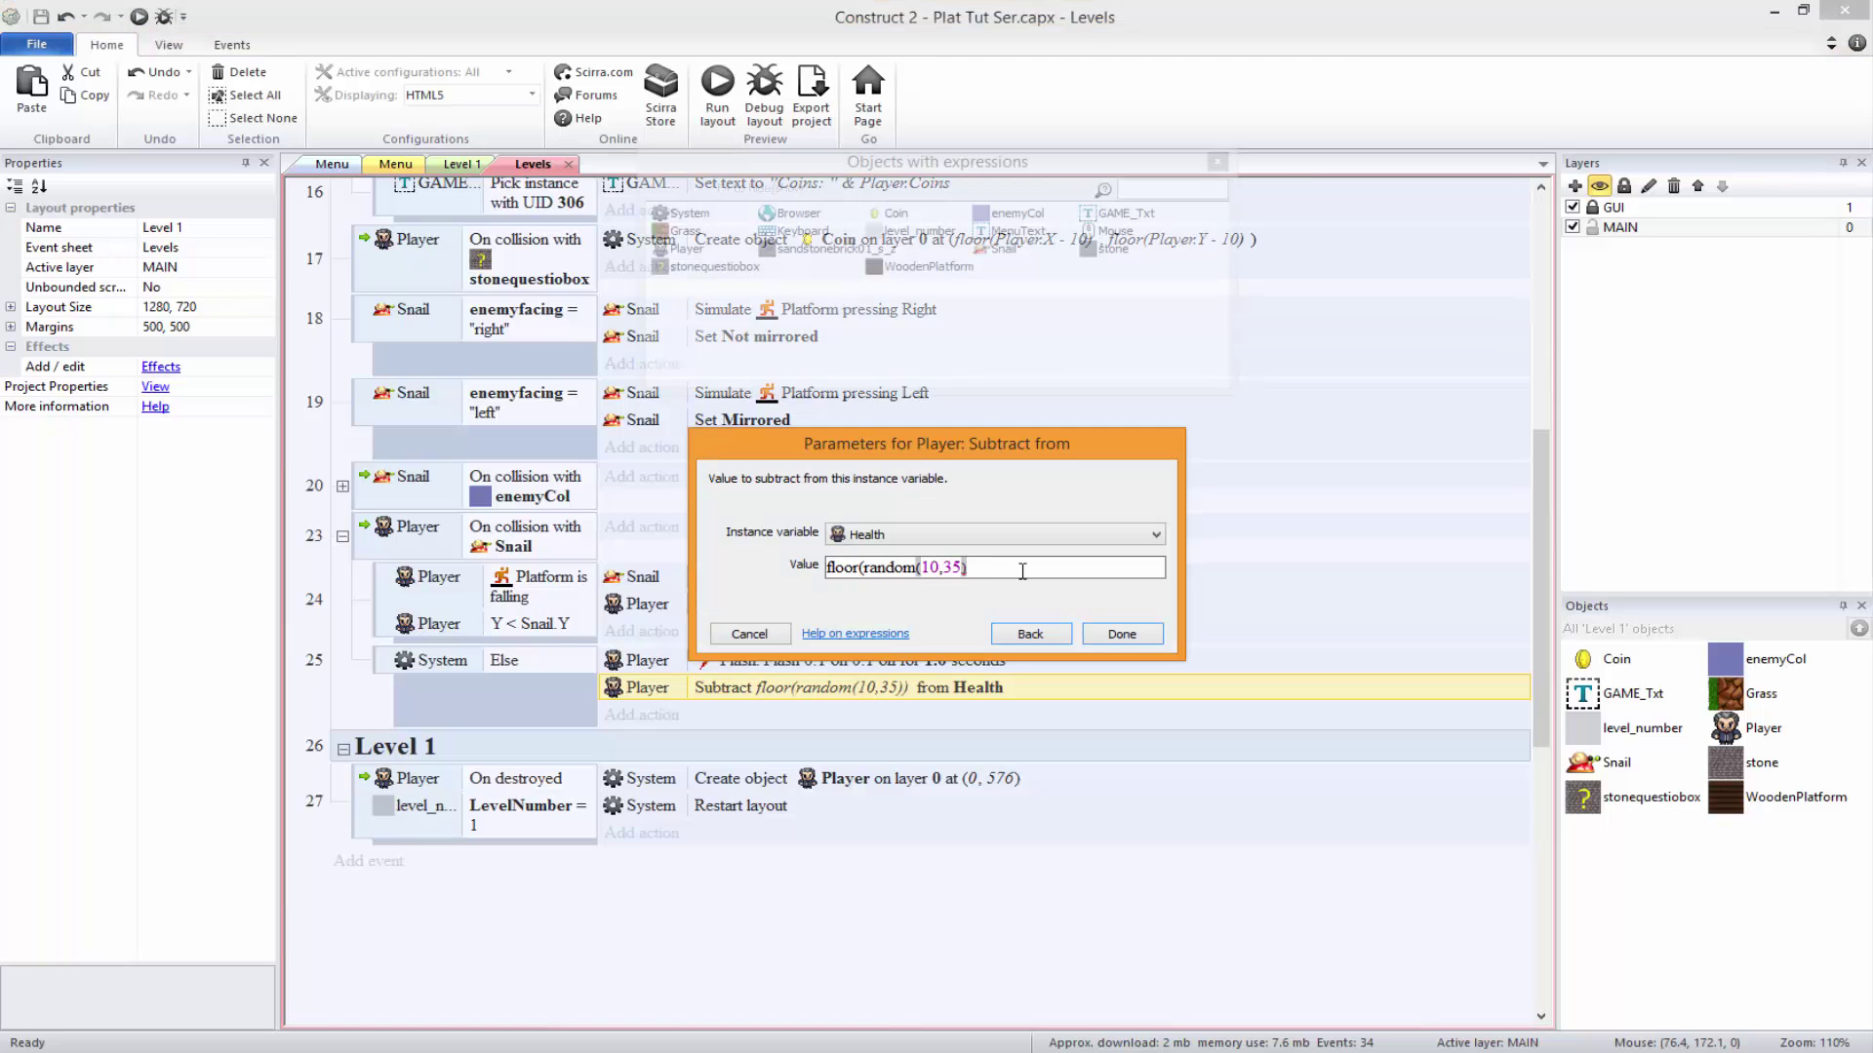
{"action": "key", "text": "Left"}
{"action": "key", "text": "Left"}
{"action": "key", "text": "Left"}
{"action": "key", "text": "Left"}
{"action": "key", "text": "Left"}
{"action": "key", "text": "Left"}
{"action": "key", "text": "Left"}
{"action": "key", "text": "Left"}
{"action": "key", "text": "Left"}
{"action": "key", "text": "BackSpace"}
{"action": "key", "text": "BackSpace"}
{"action": "key", "text": "BackSpace"}
{"action": "key", "text": "BackSpace"}
{"action": "key", "text": "BackSpace"}
{"action": "key", "text": "BackSpace"}
{"action": "key", "text": "Return"}
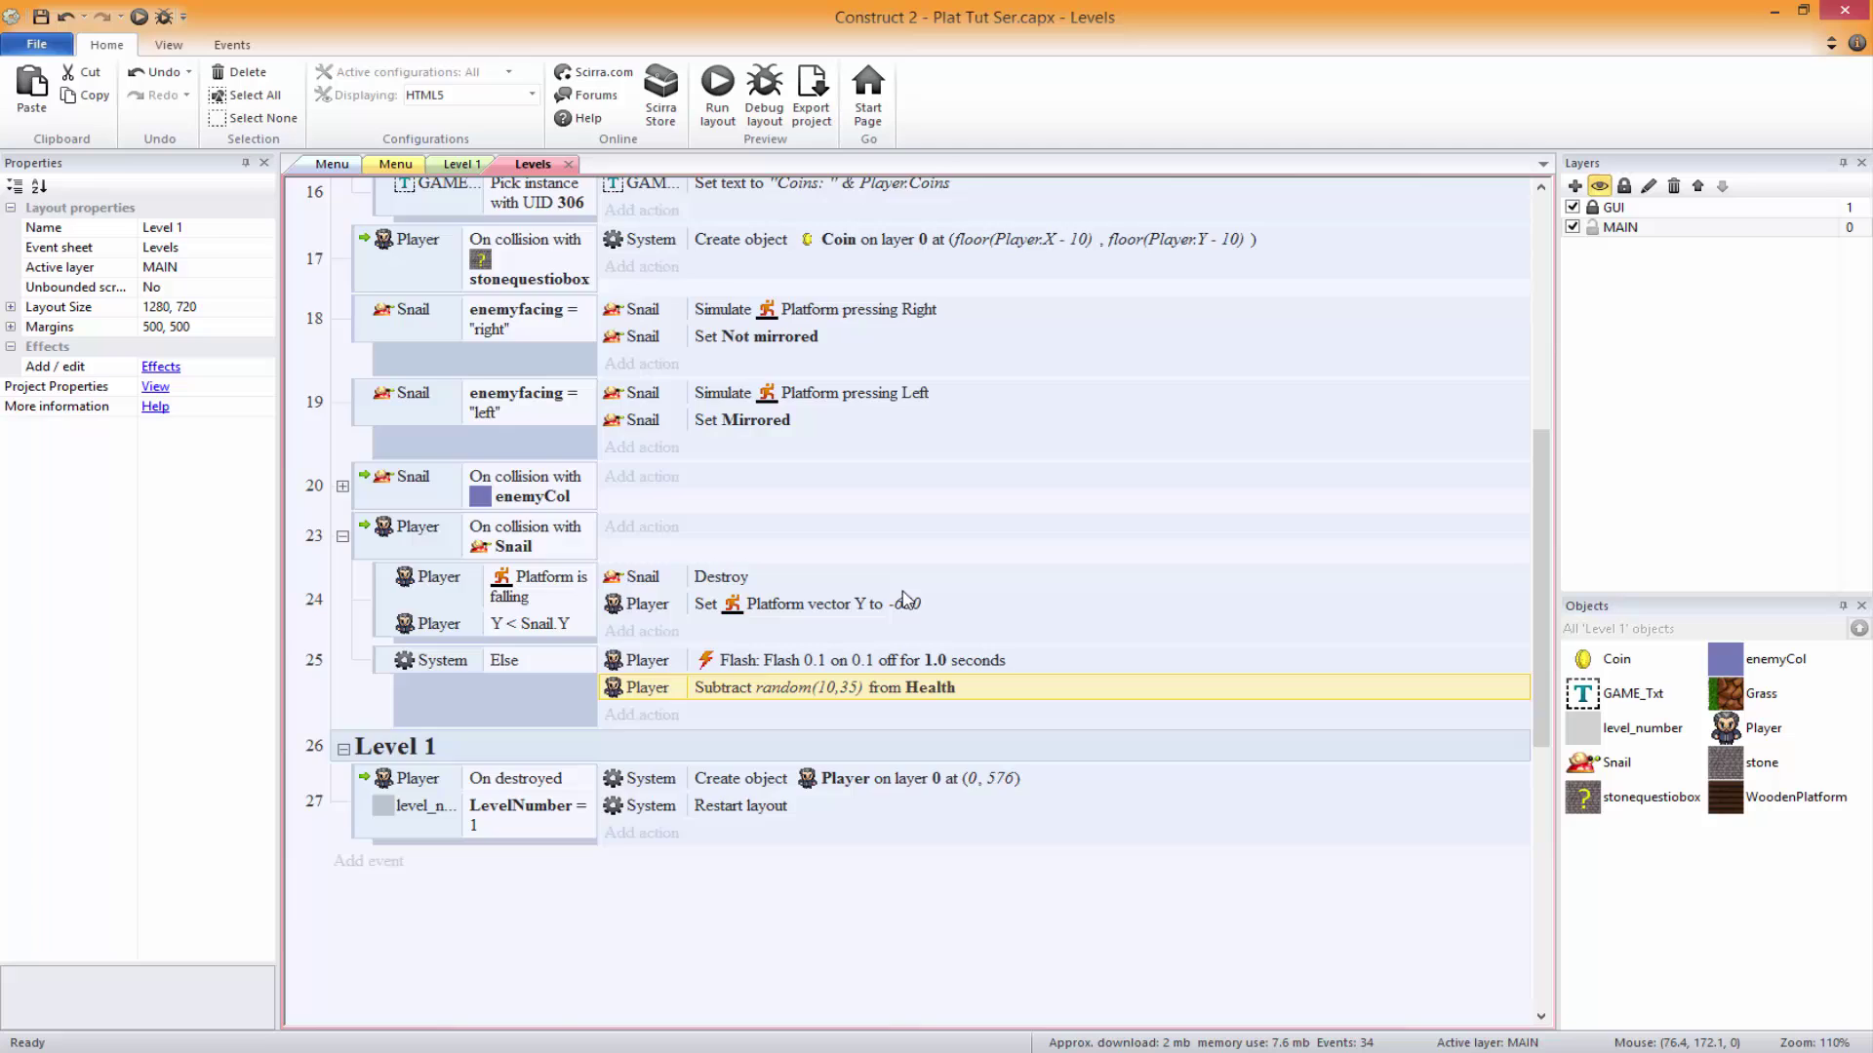
{"action": "scroll", "coordinate": [907, 682], "scroll_direction": "up", "scroll_amount": 3}
{"action": "scroll", "coordinate": [926, 585], "scroll_direction": "down", "scroll_amount": 4}
{"action": "left_click", "coordinate": [891, 878]}
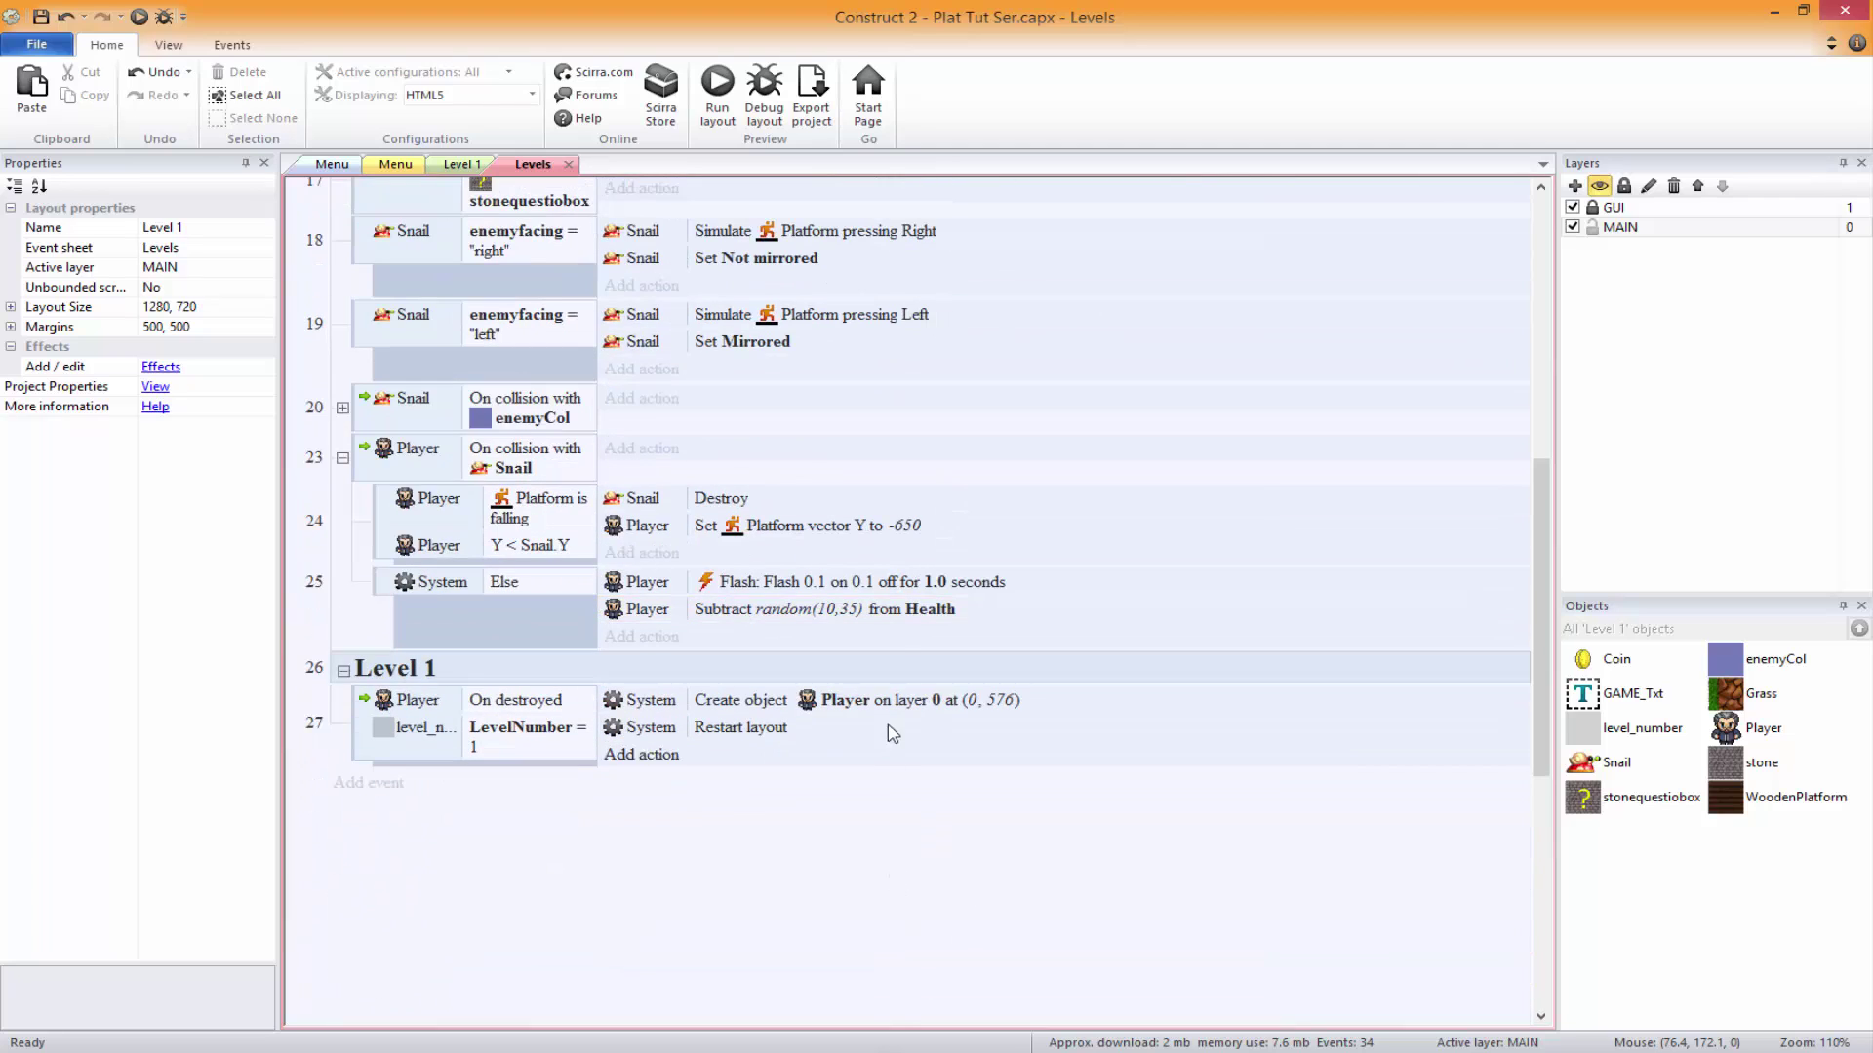
{"action": "left_click", "coordinate": [890, 613]}
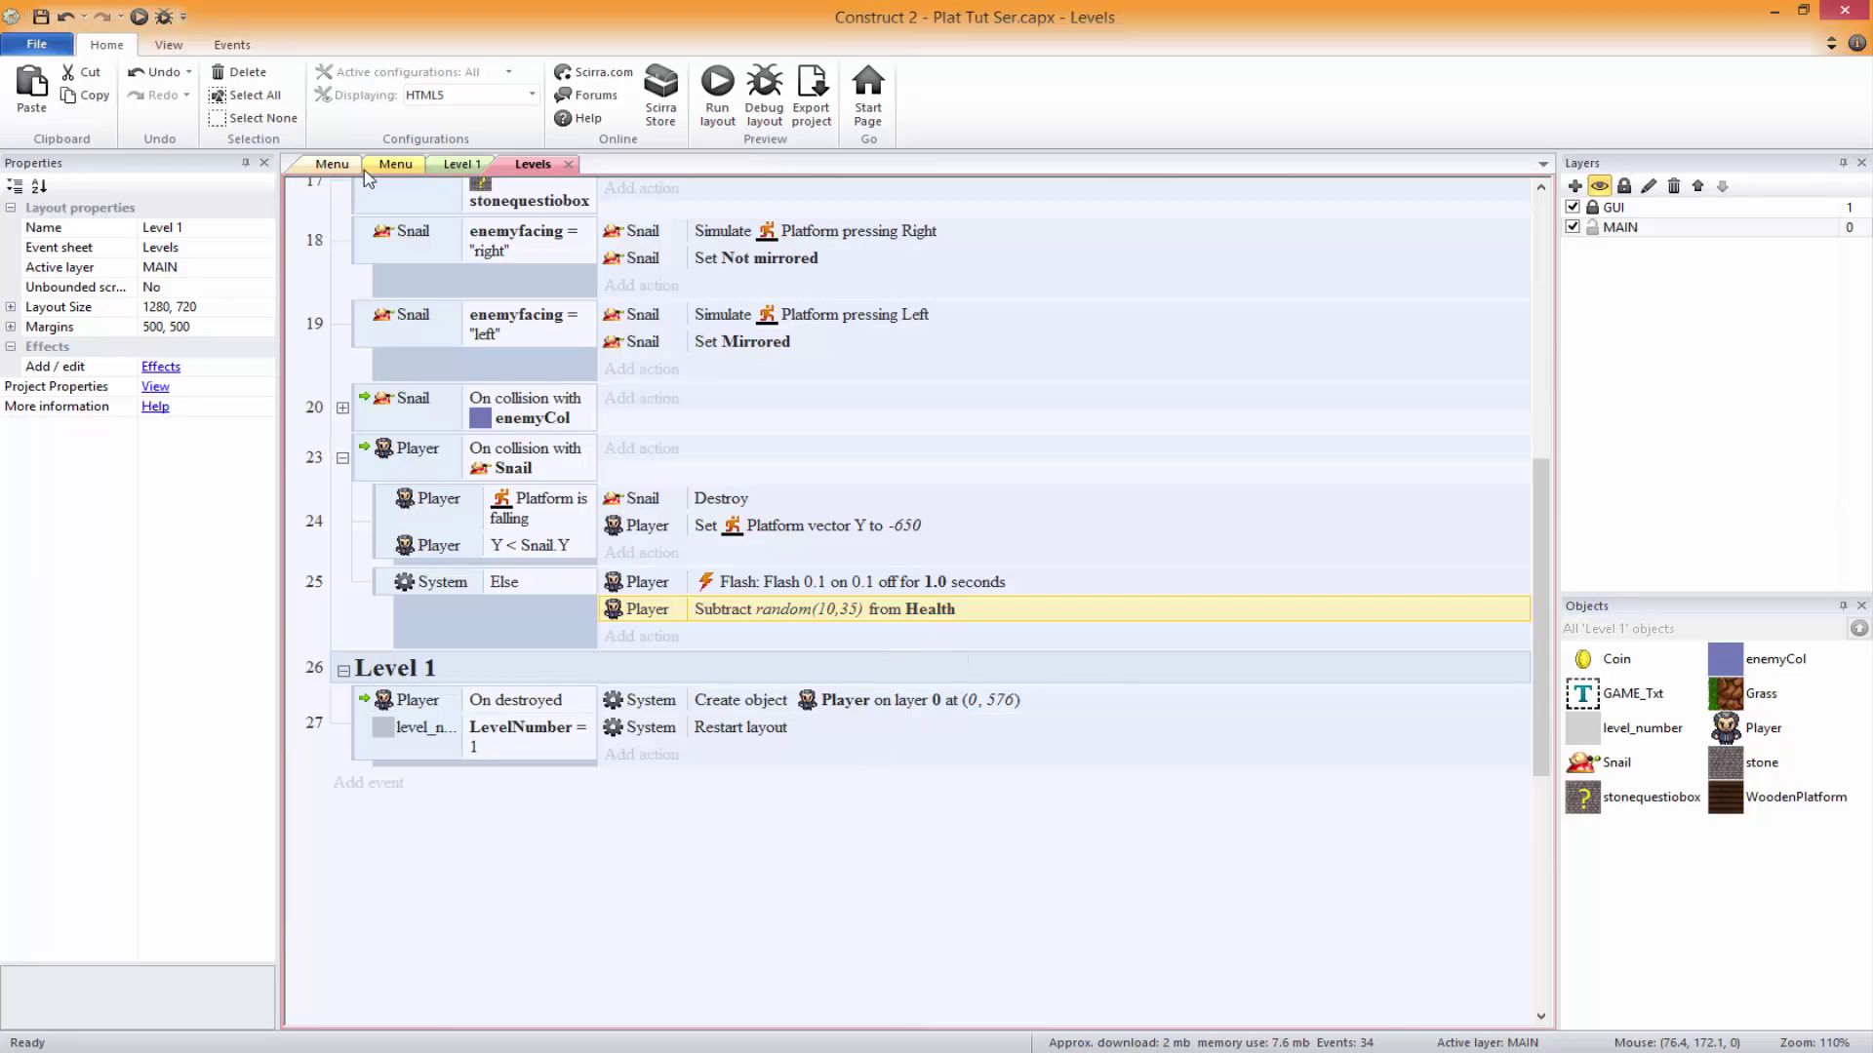
{"action": "left_click", "coordinate": [439, 166]}
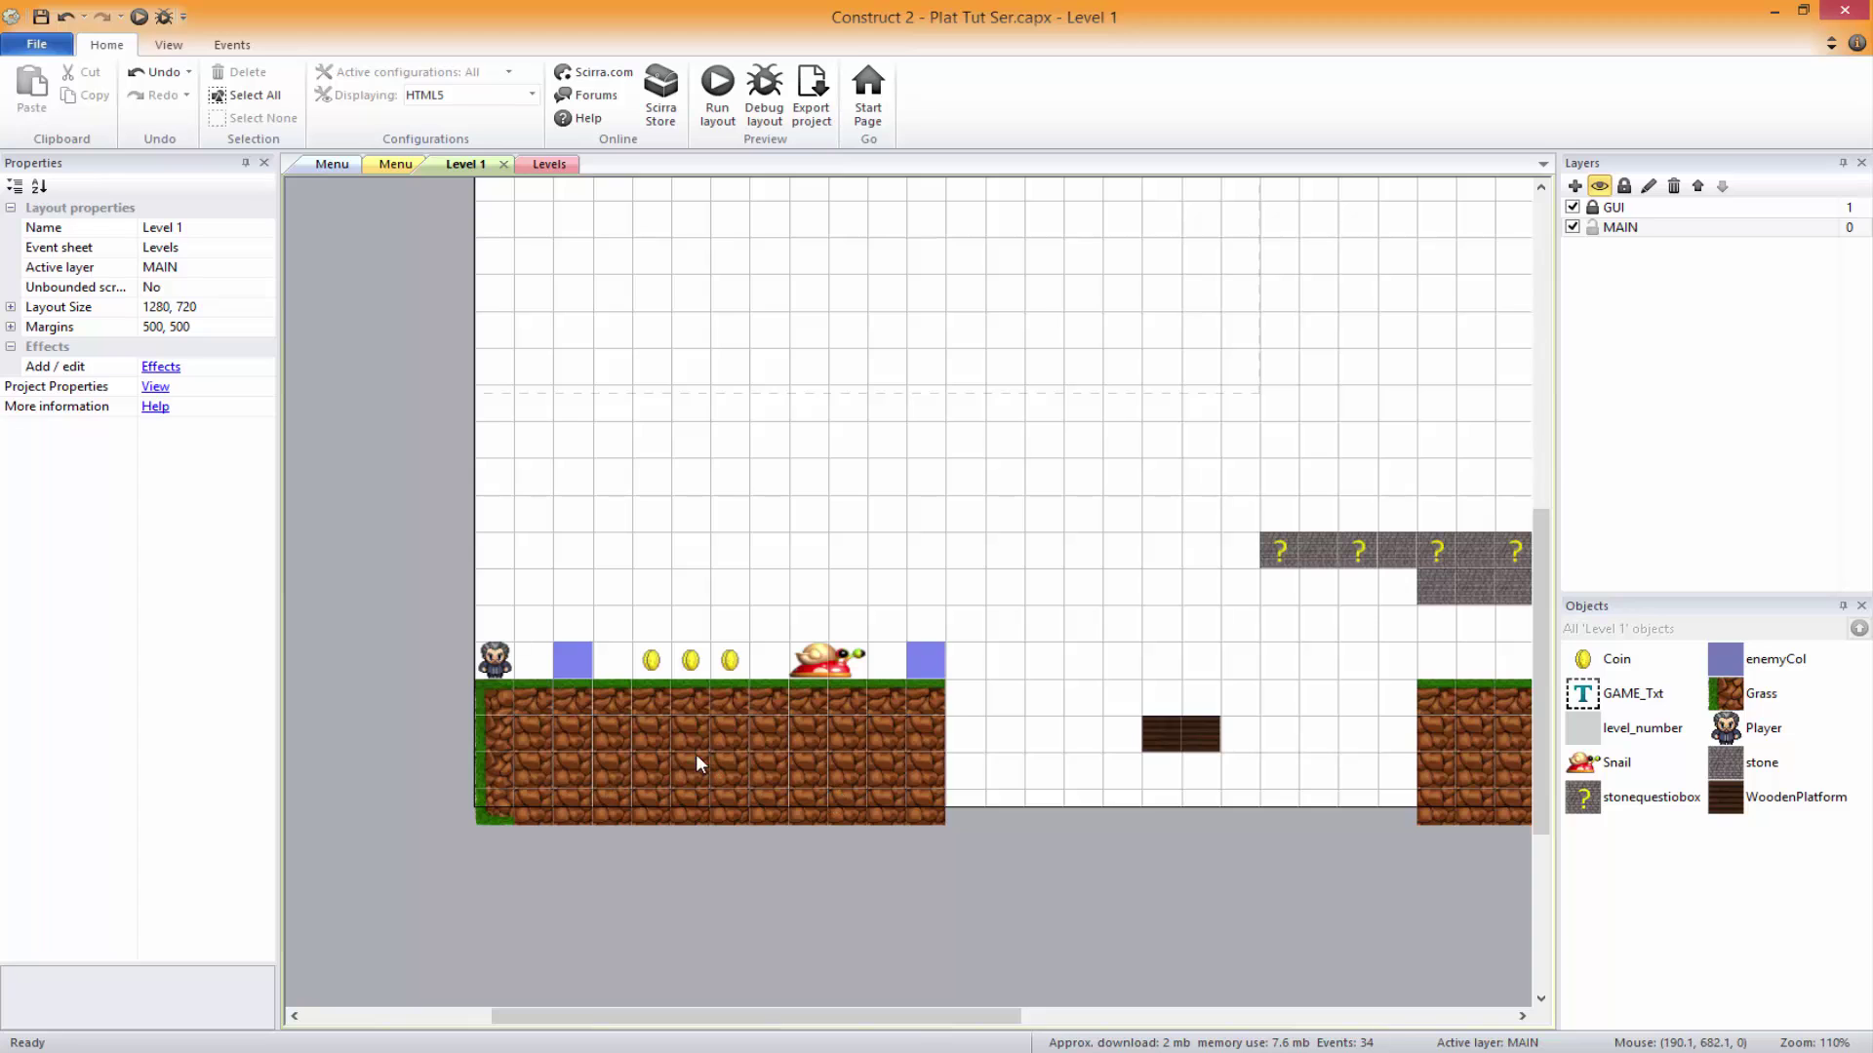
{"action": "middle_click_drag", "start_coordinate": [975, 669], "coordinate": [1323, 710]}
{"action": "middle_click_drag", "start_coordinate": [1145, 656], "coordinate": [575, 664]}
{"action": "left_click", "coordinate": [952, 620]}
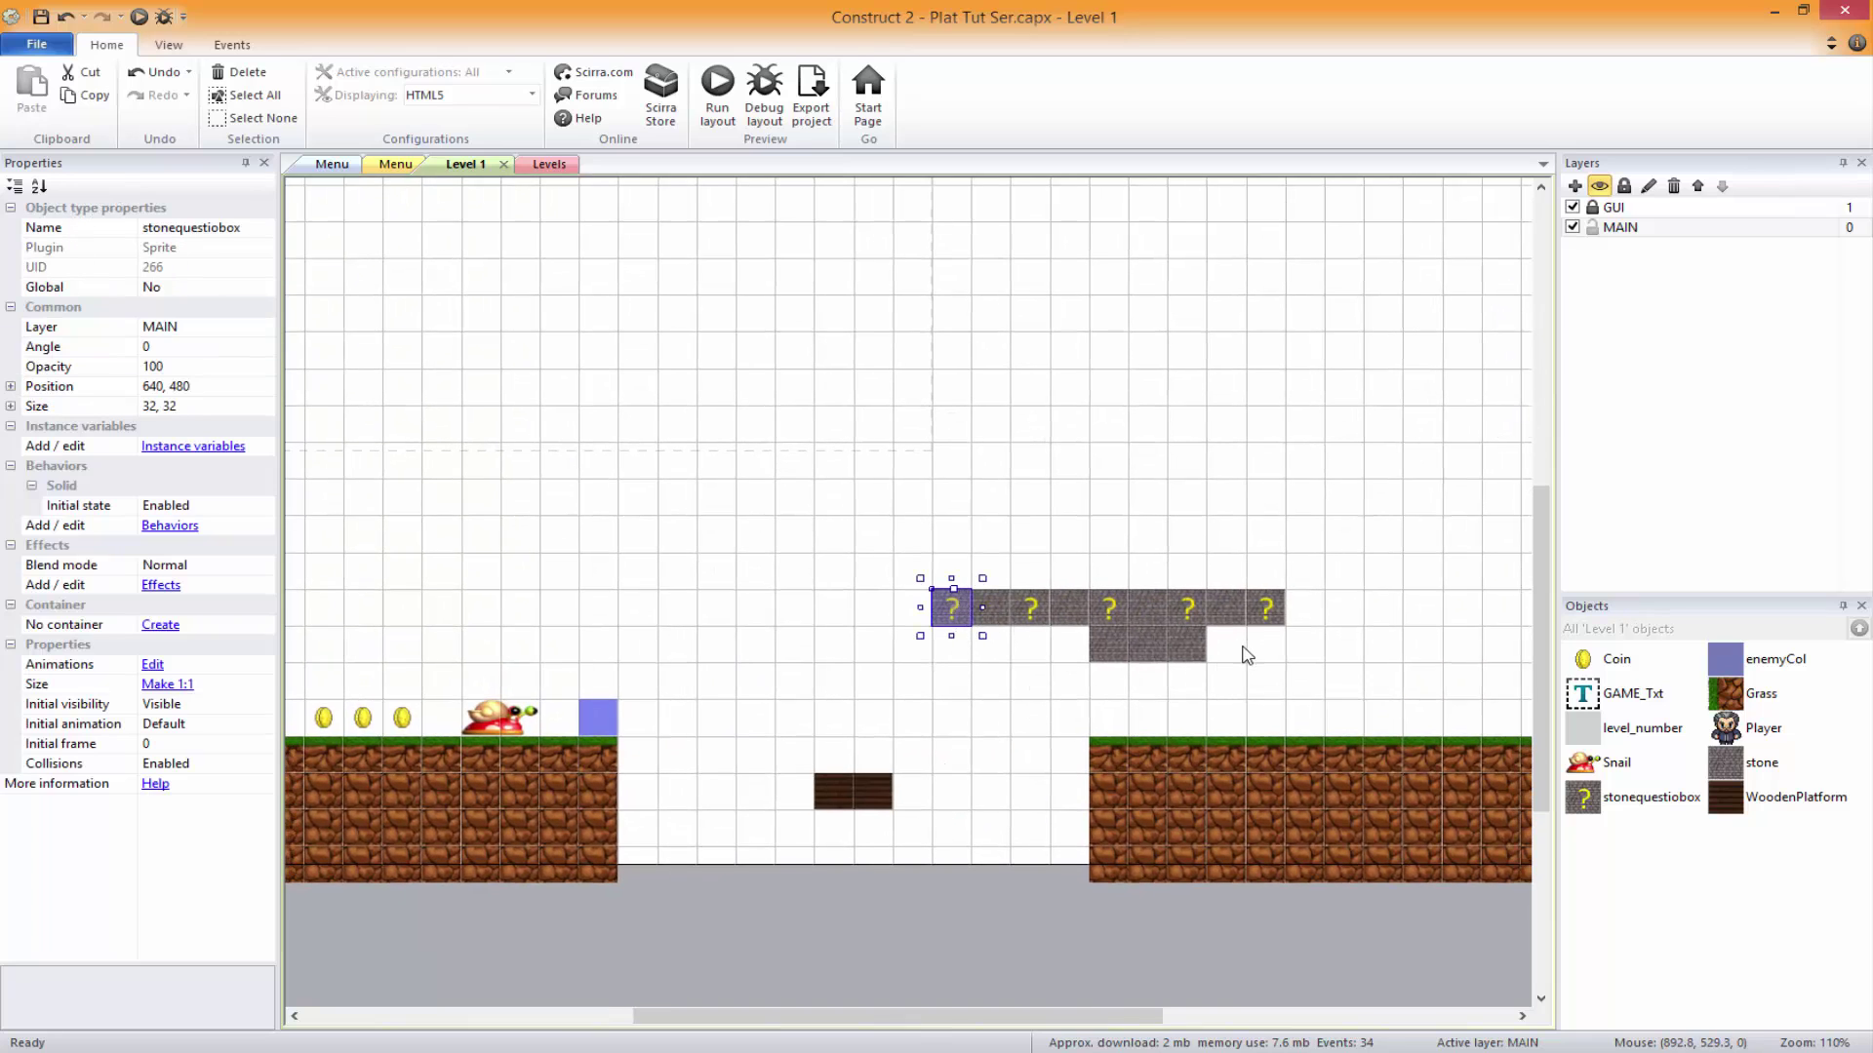
{"action": "left_click", "coordinate": [1275, 706]}
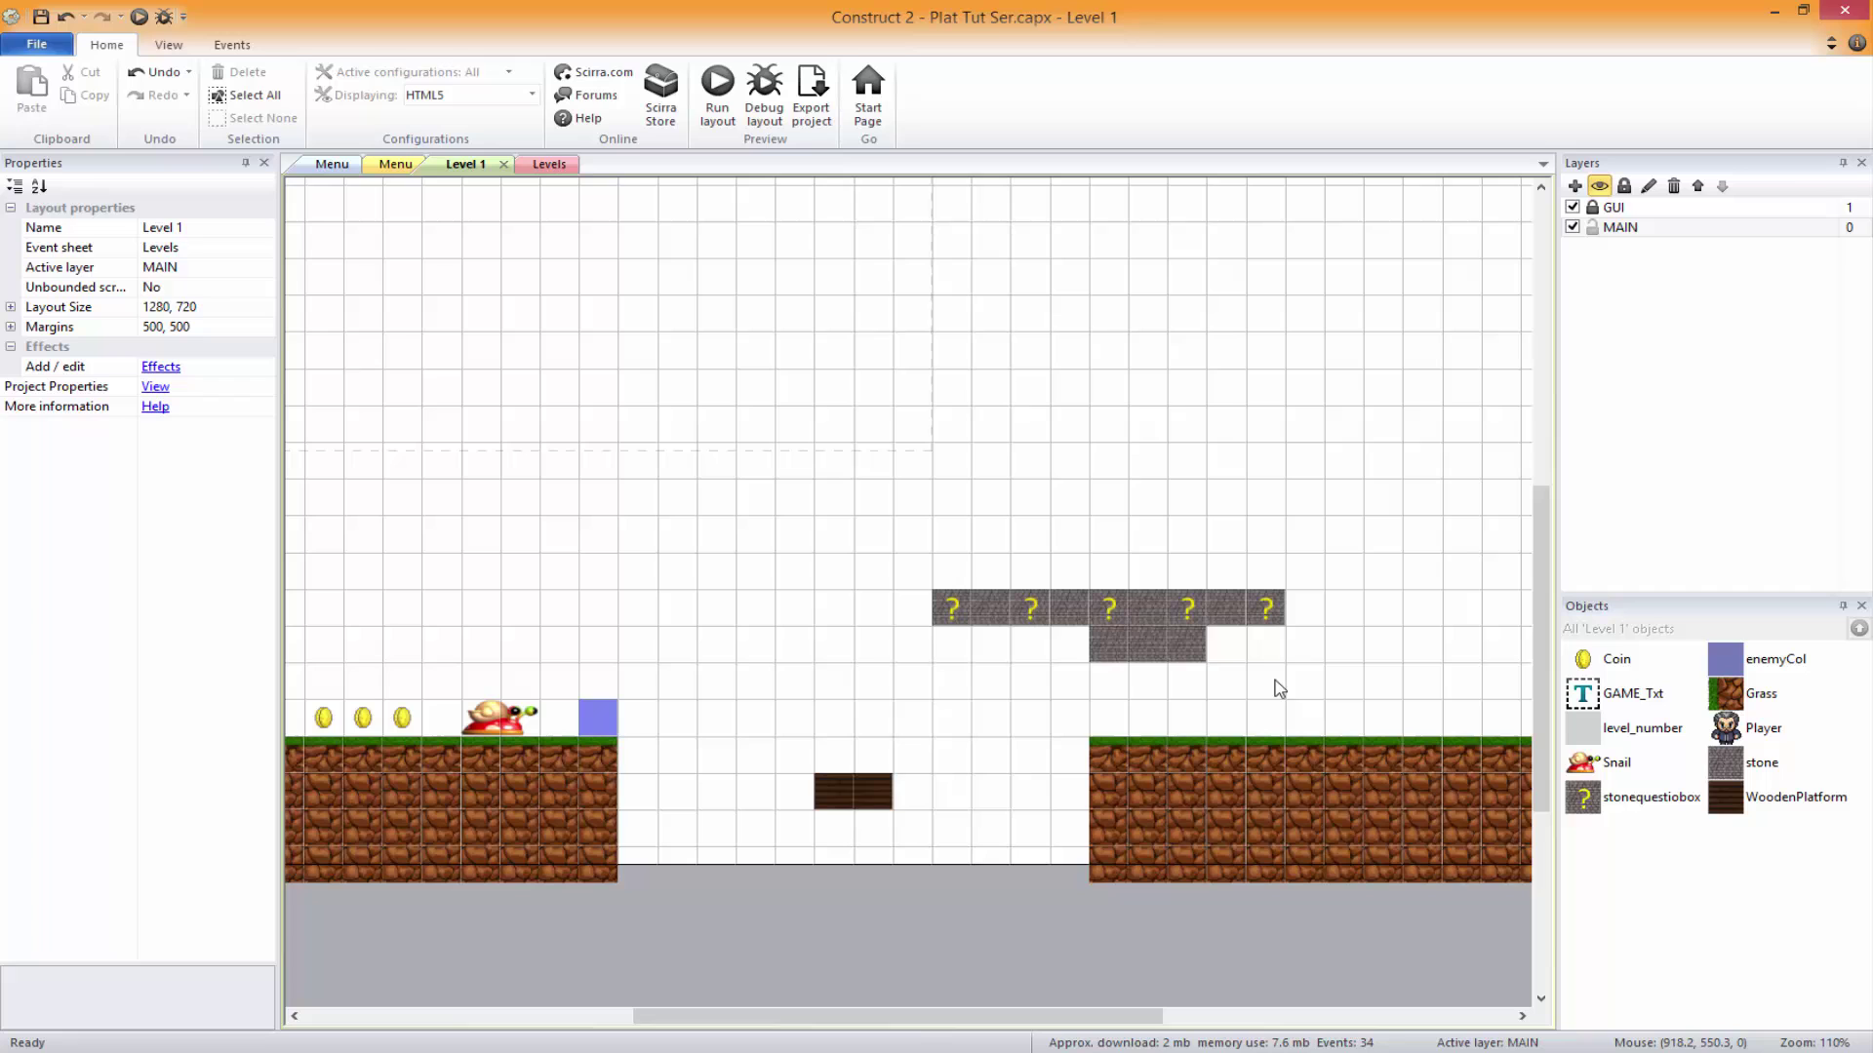
{"action": "middle_click_drag", "start_coordinate": [414, 632], "coordinate": [1014, 561]}
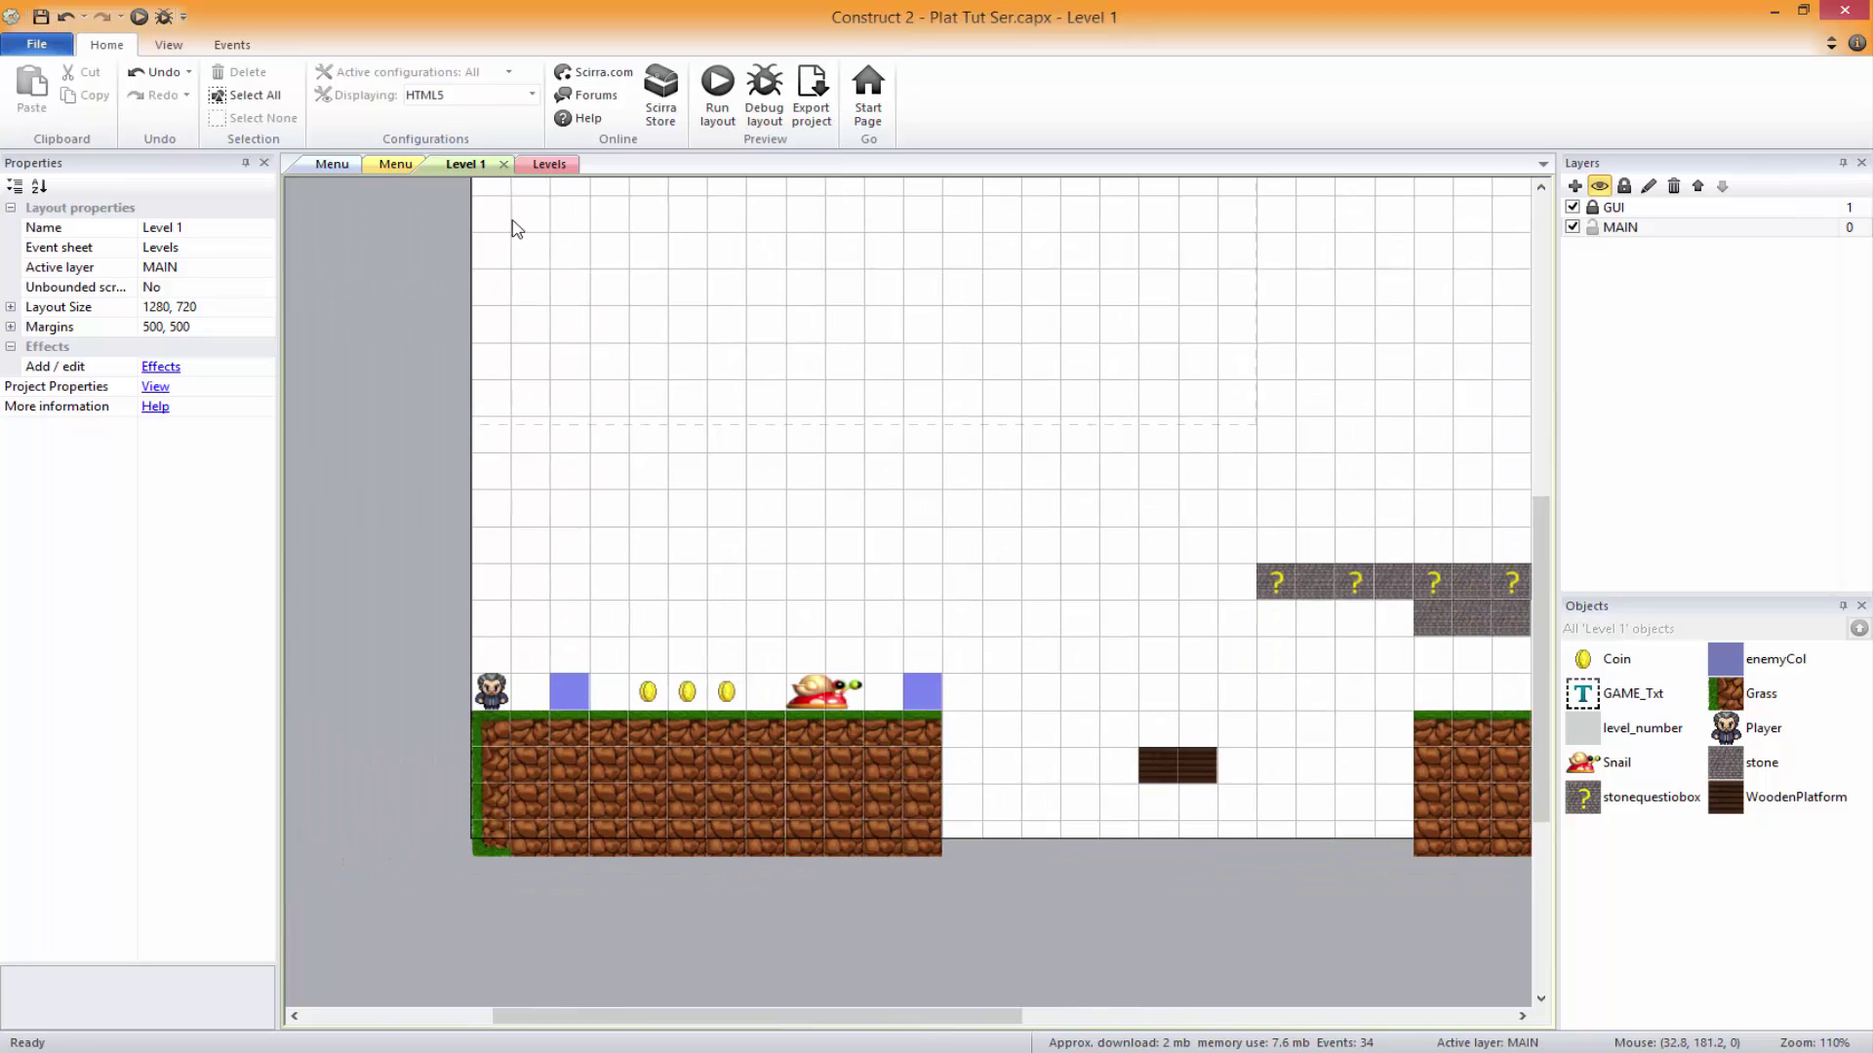
{"action": "middle_click_drag", "start_coordinate": [844, 543], "coordinate": [1128, 635]}
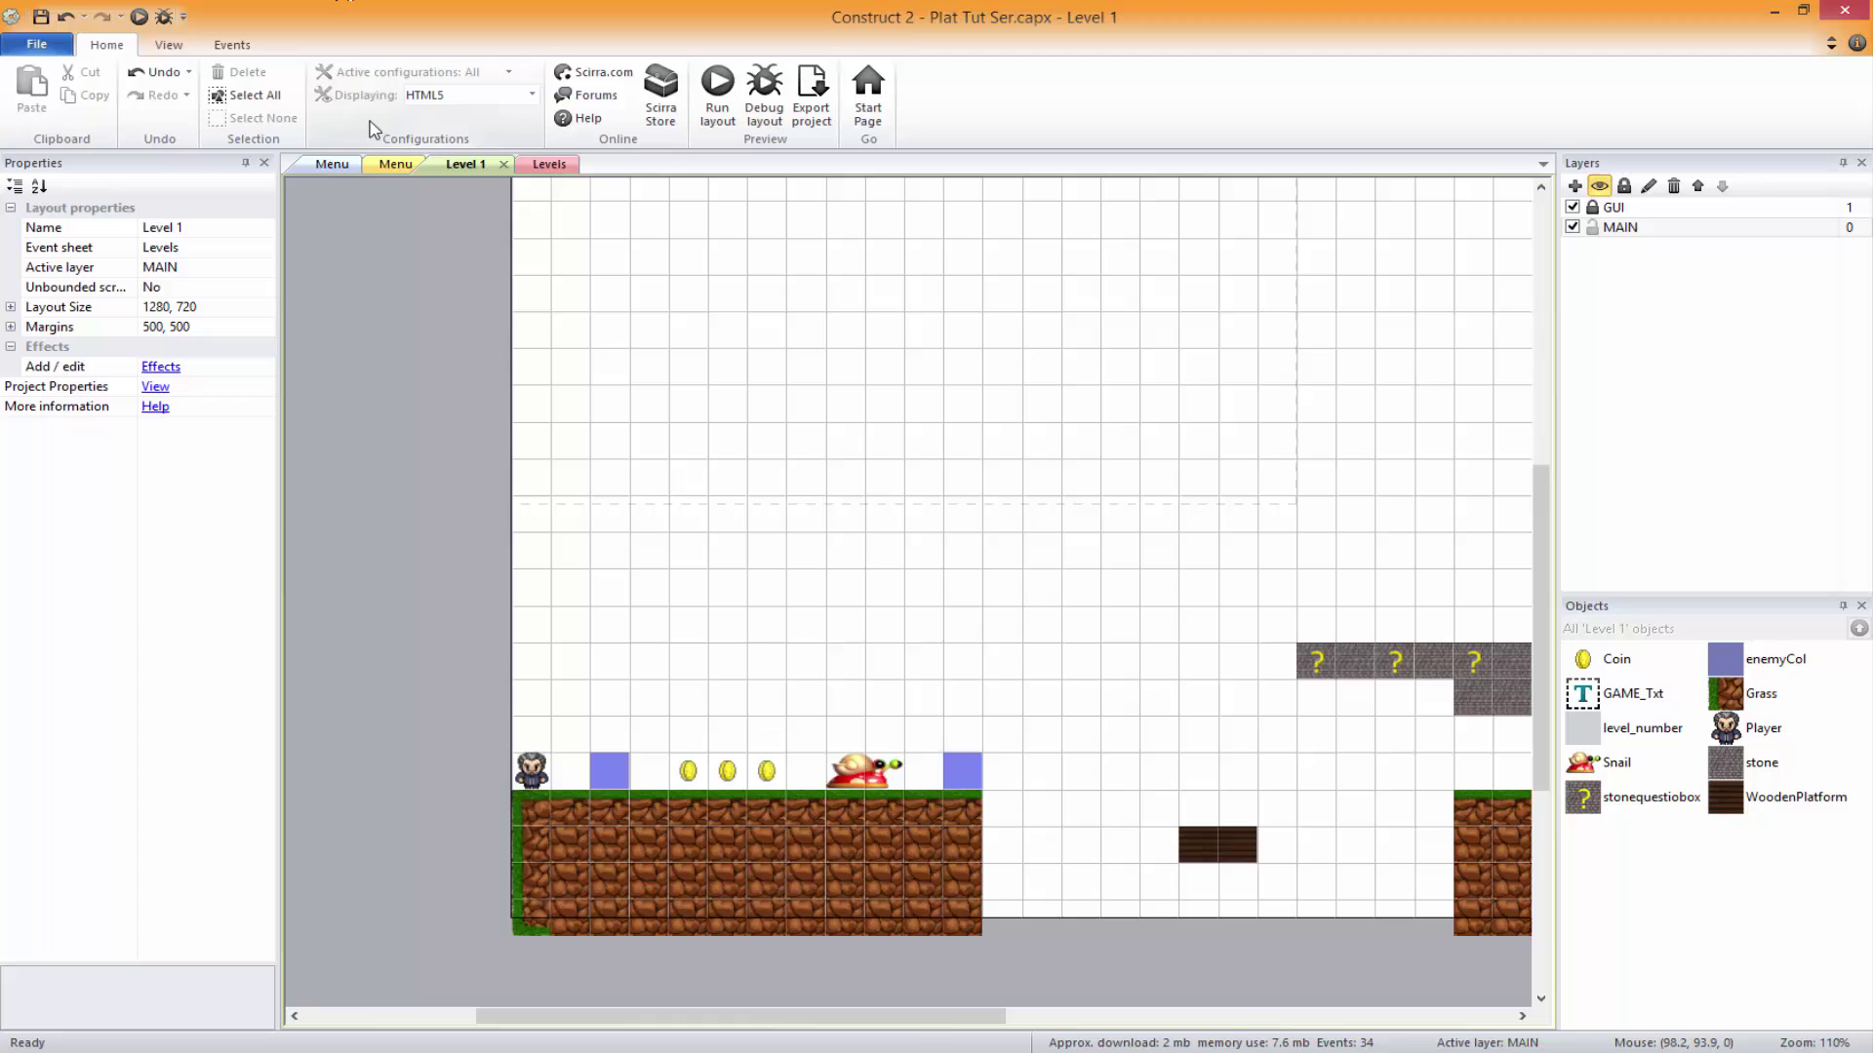
{"action": "middle_click_drag", "start_coordinate": [870, 502], "coordinate": [466, 515]}
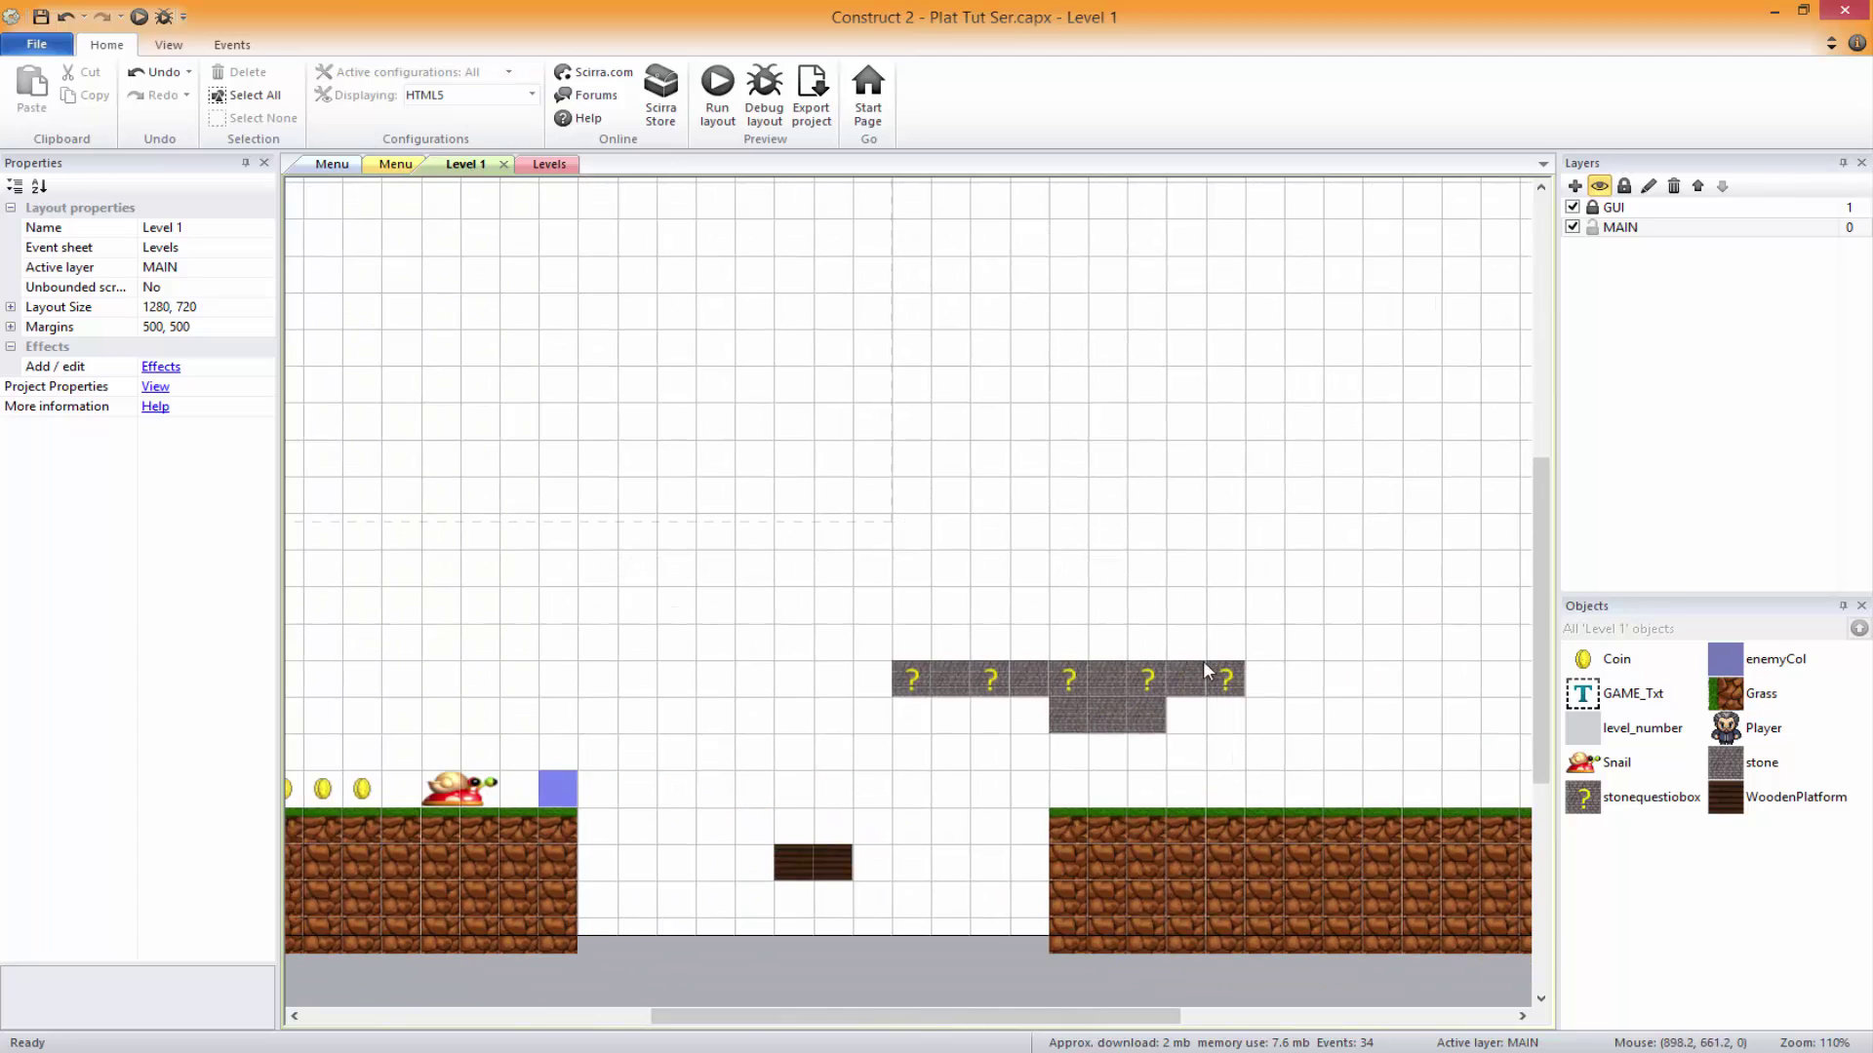
{"action": "middle_click_drag", "start_coordinate": [556, 700], "coordinate": [757, 631]}
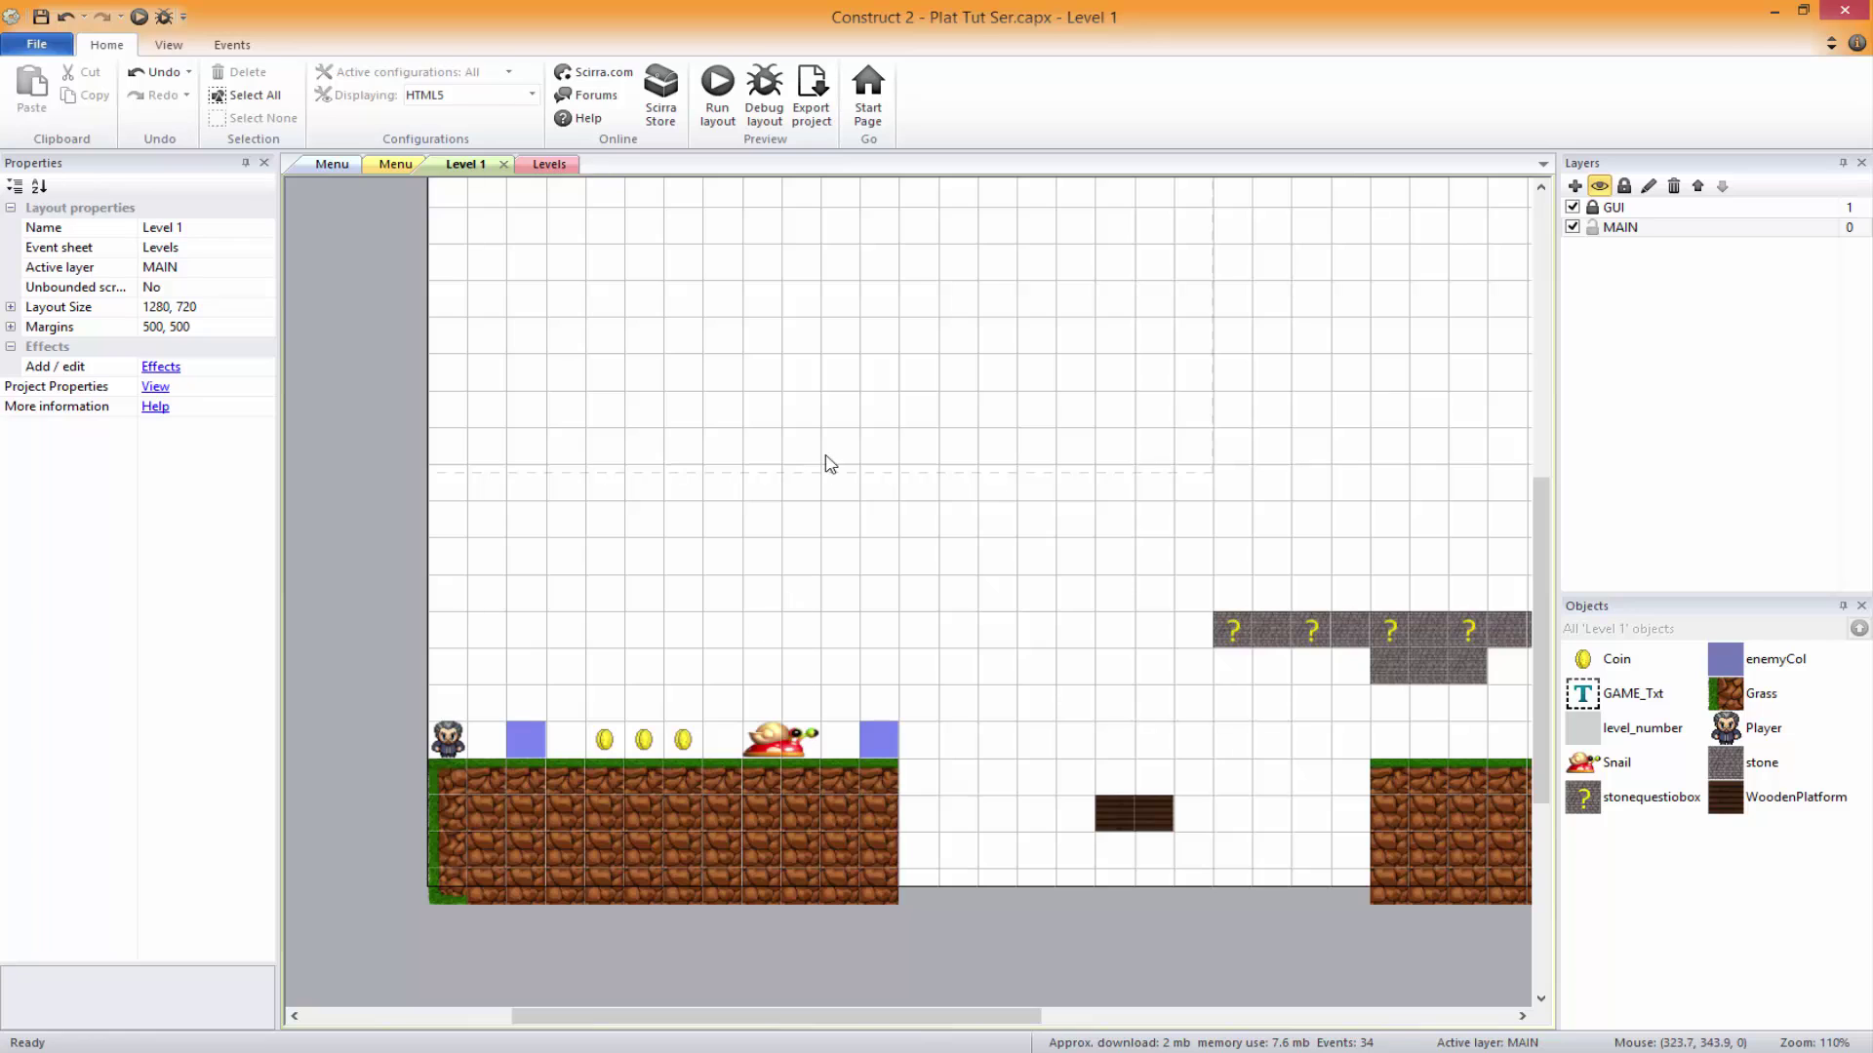
- Rewrap the Health subtraction as floor(random(10,35)) and run the layout in the browser
{"action": "left_click", "coordinate": [544, 164]}
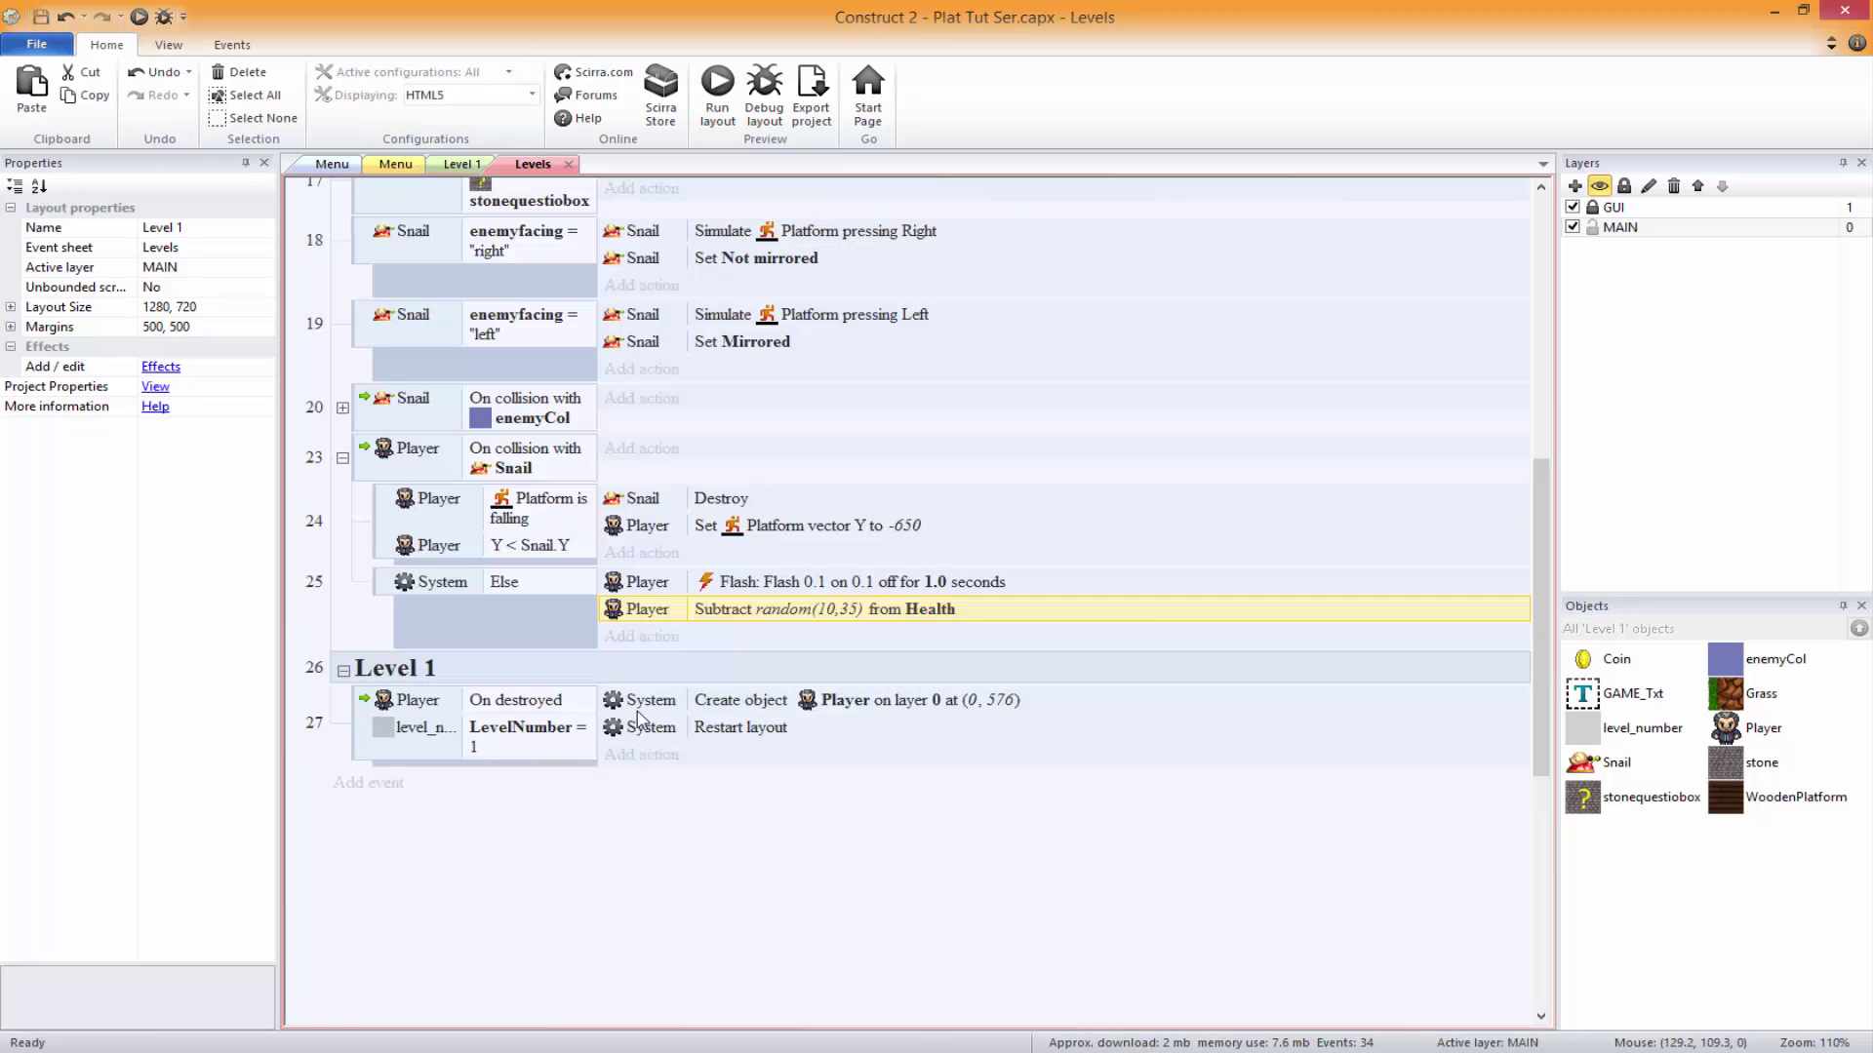
{"action": "double_click", "coordinate": [760, 614]}
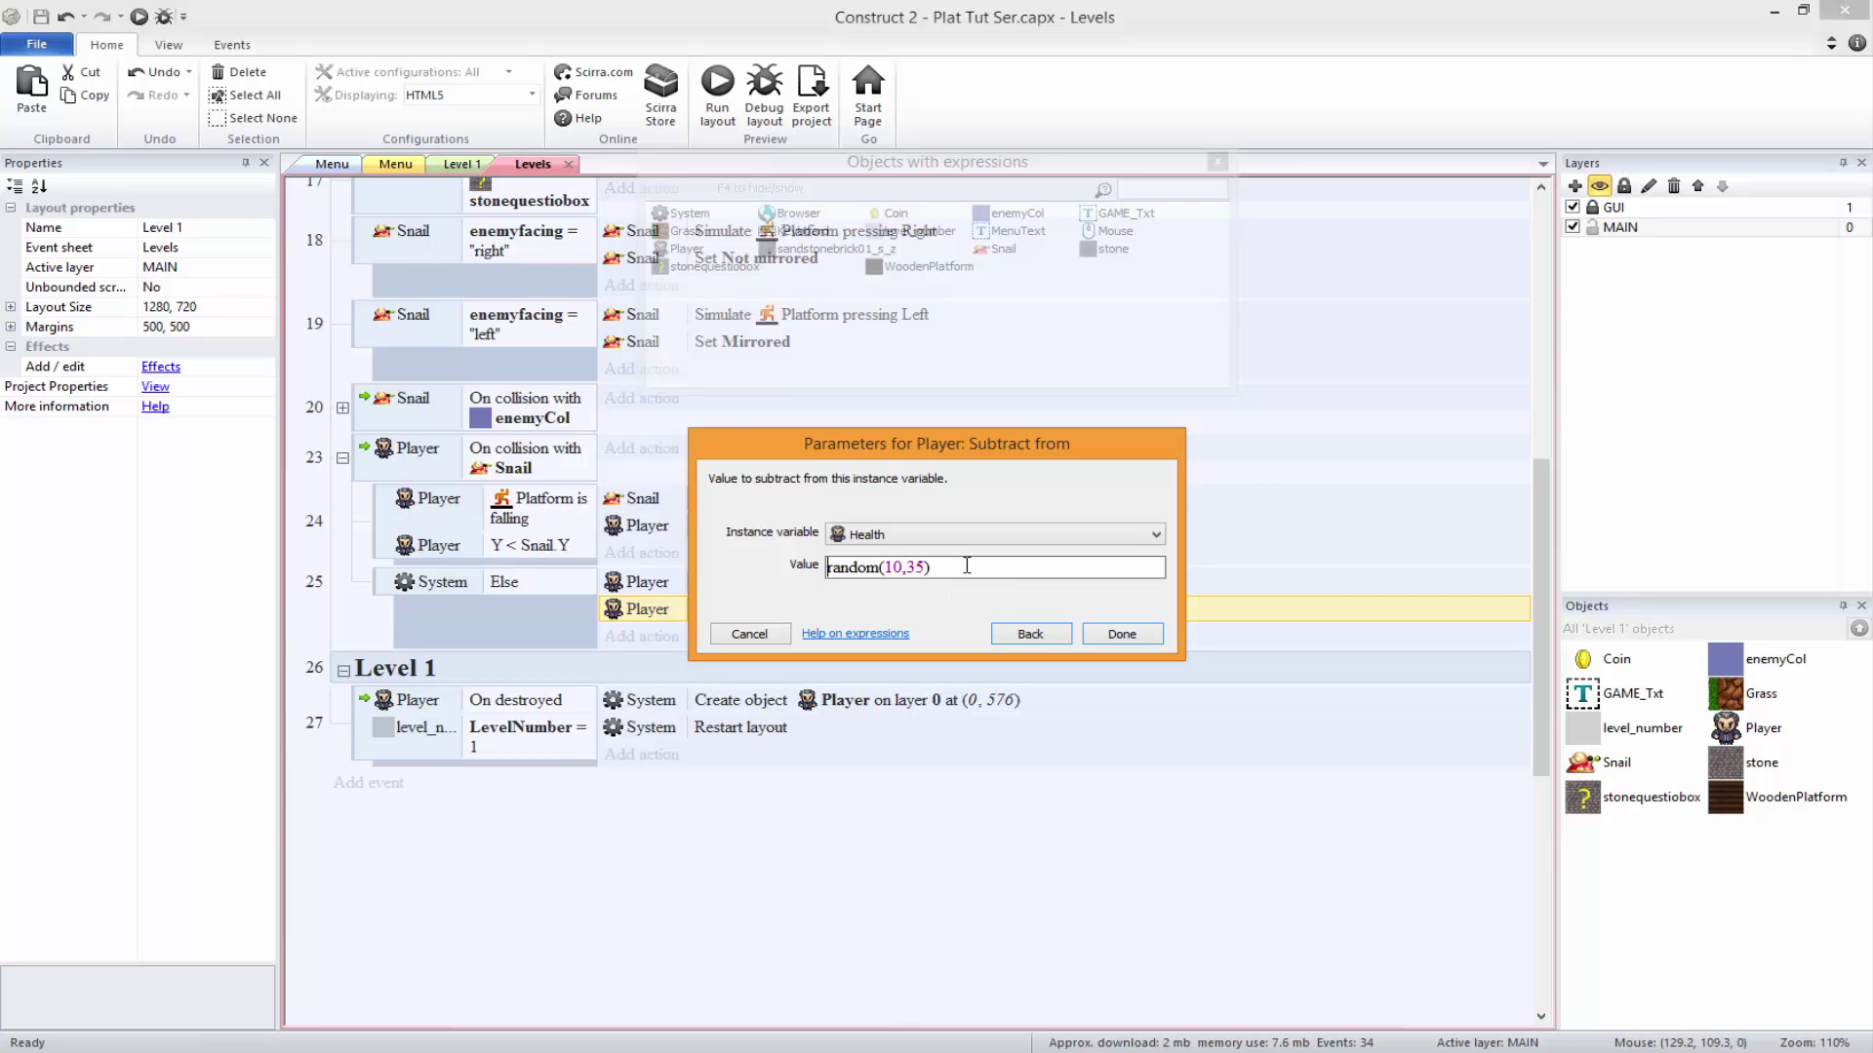
{"action": "type", "text": "floor"}
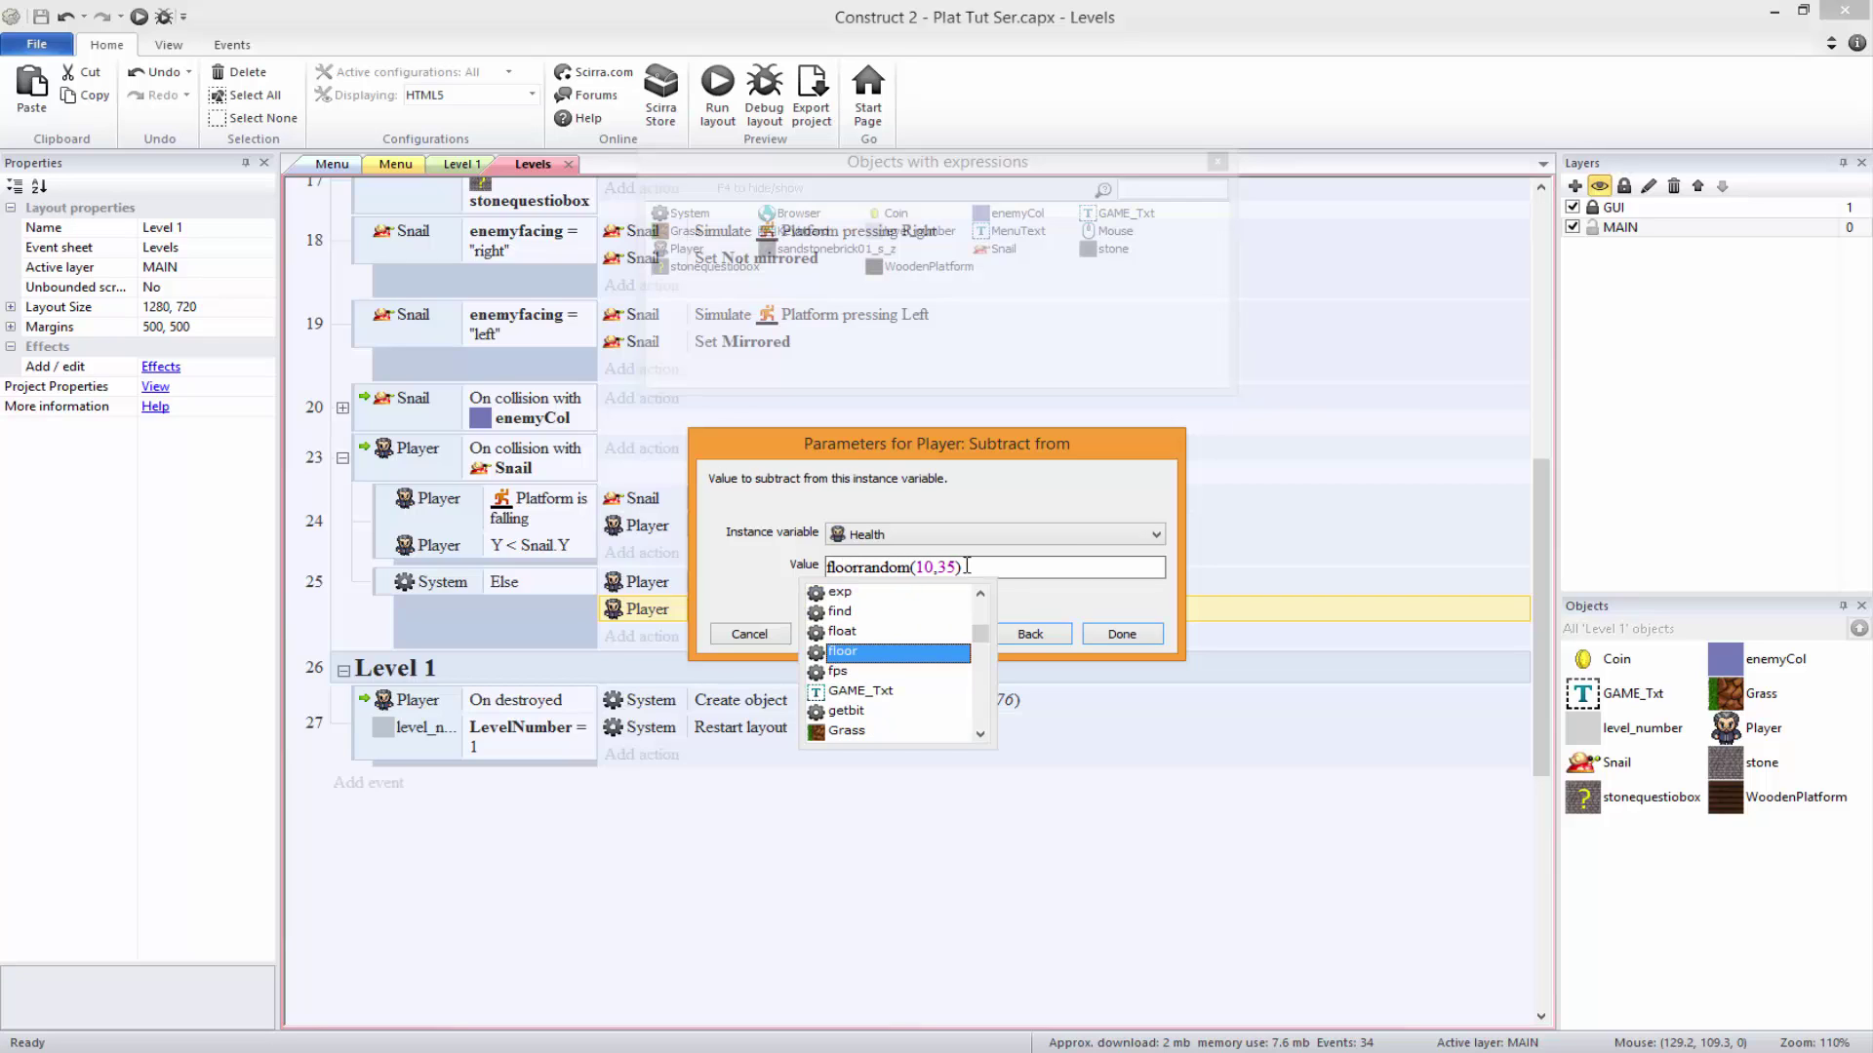
{"action": "type", "text": "("}
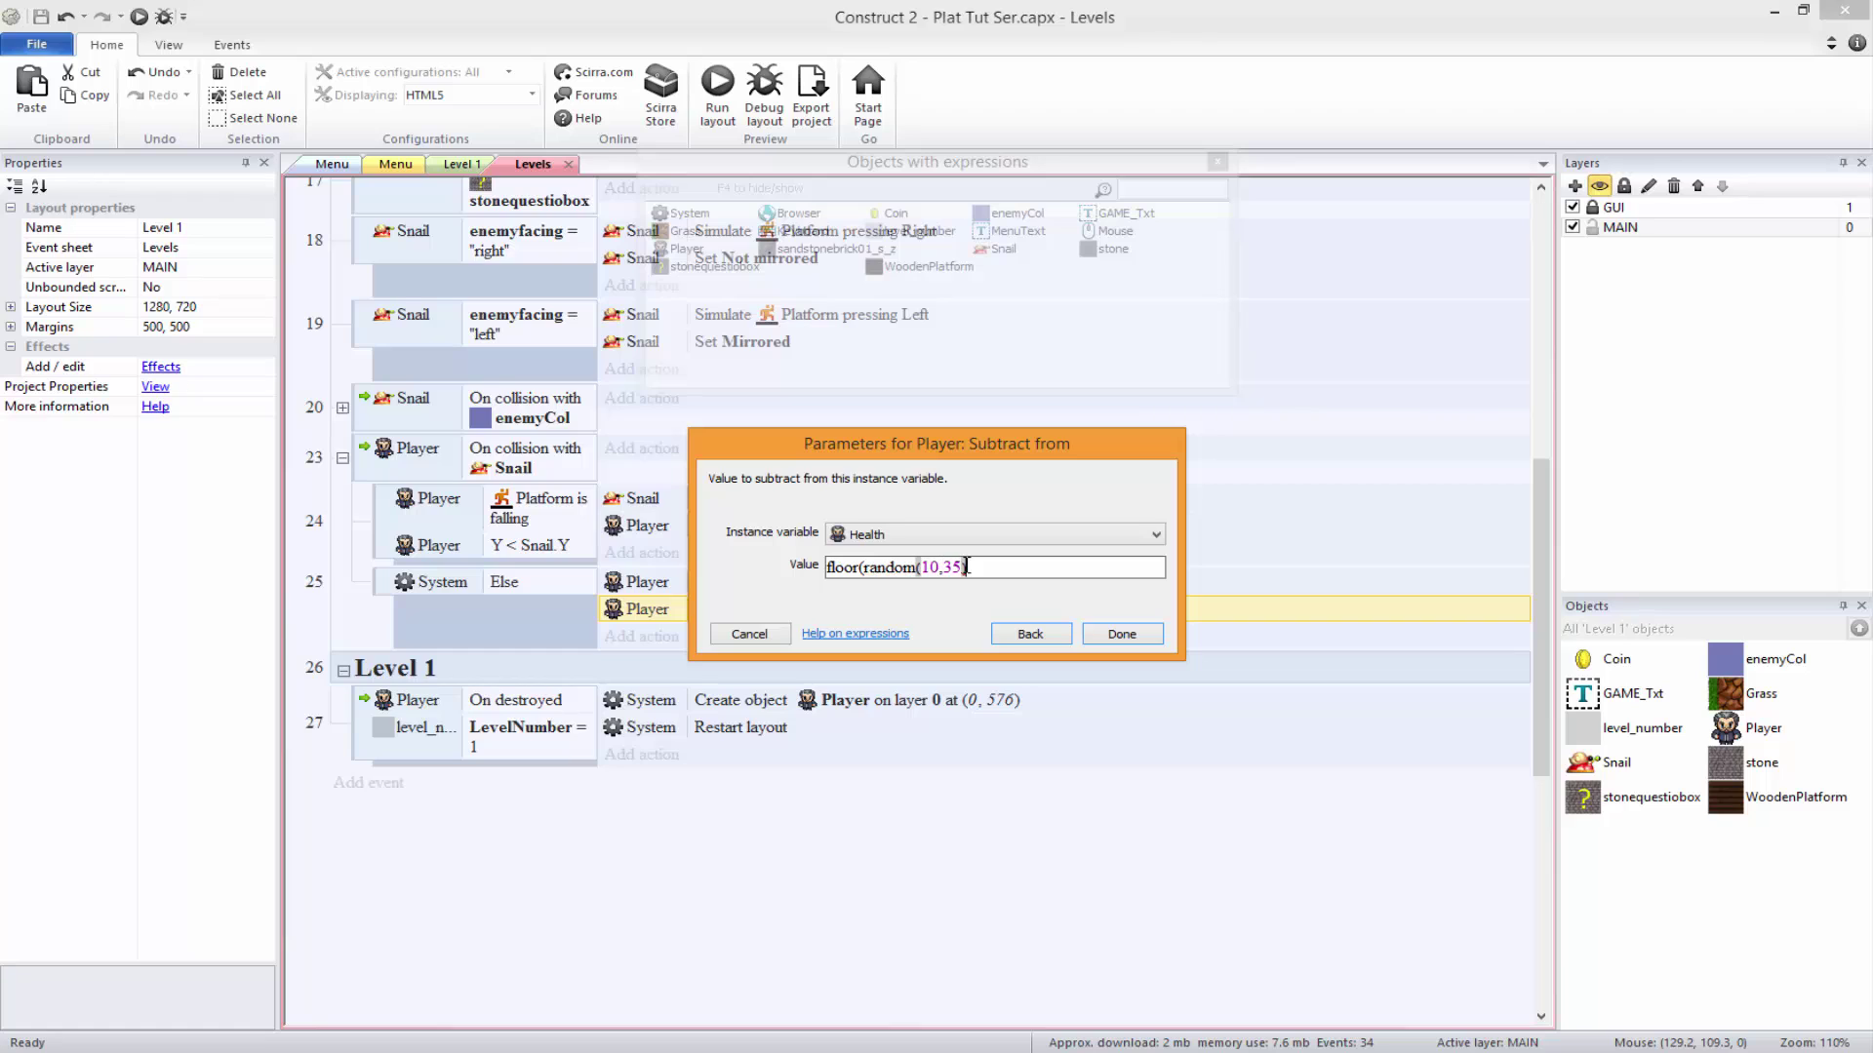
{"action": "type", "text": ")"}
{"action": "left_click", "coordinate": [1122, 639]}
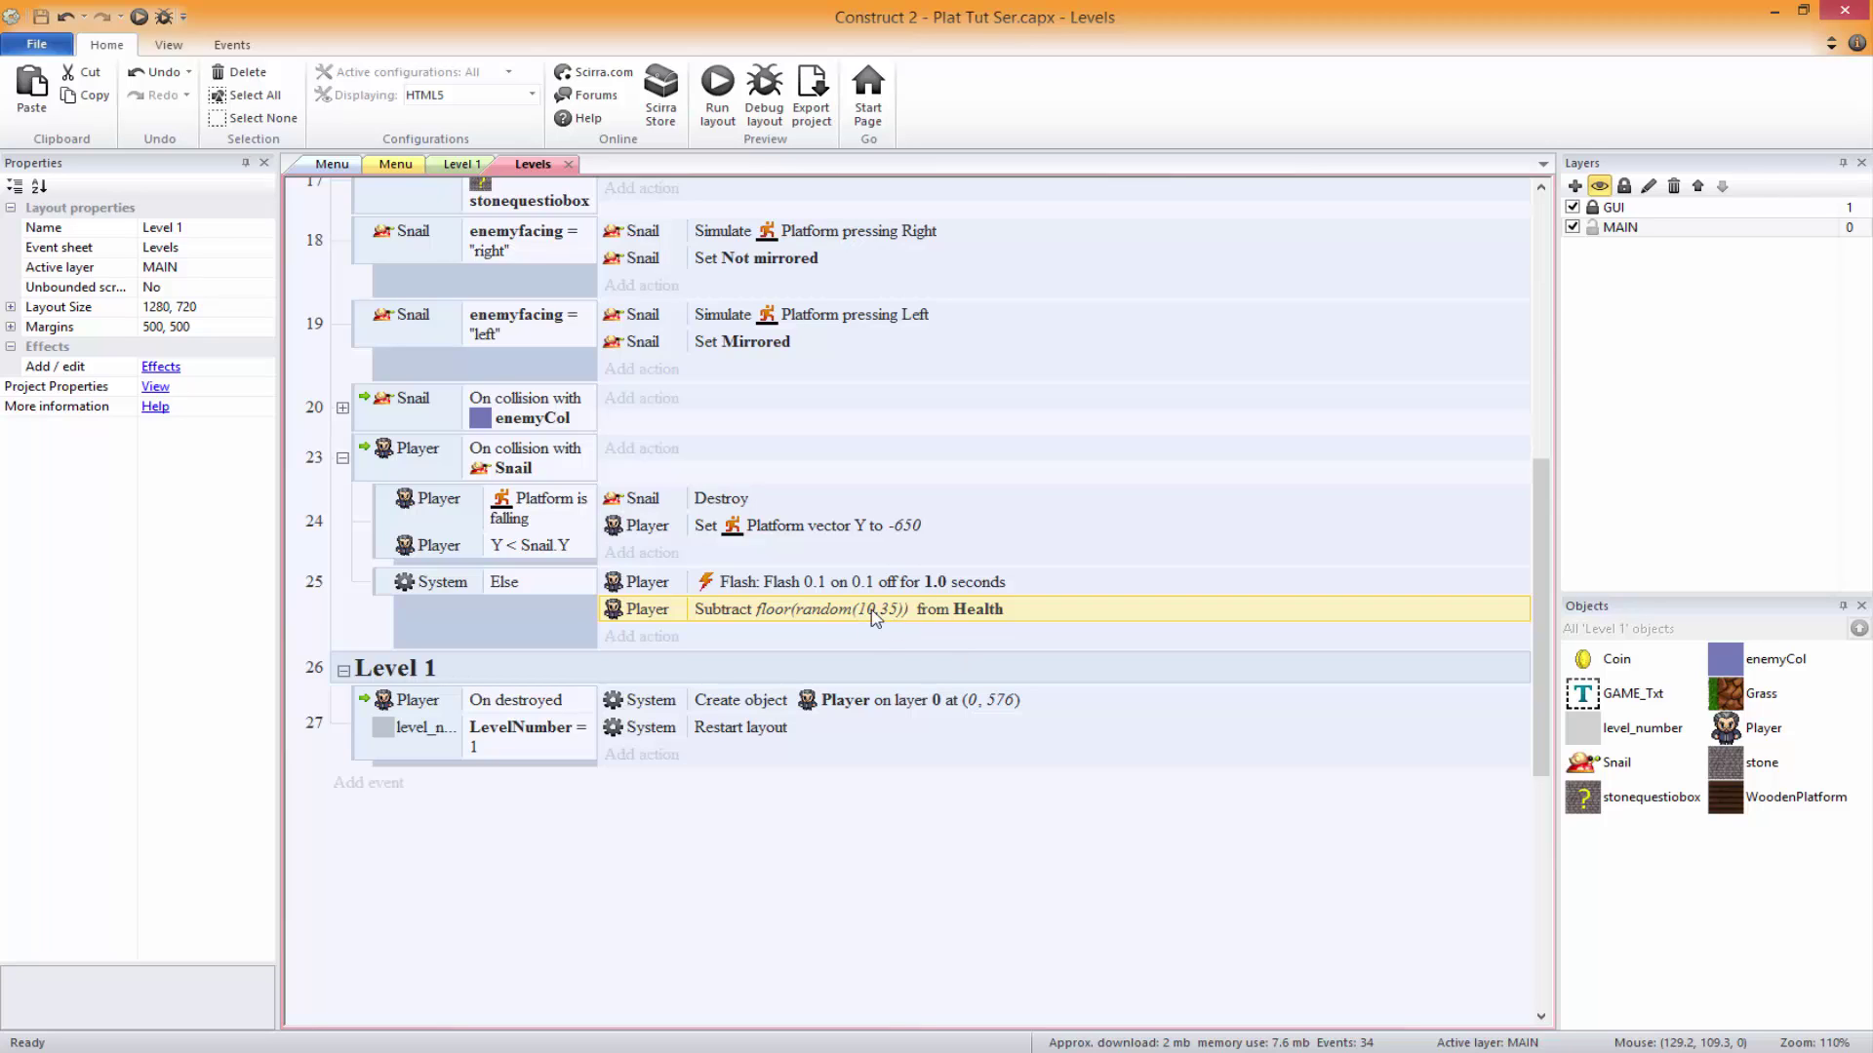
{"action": "left_click", "coordinate": [138, 18]}
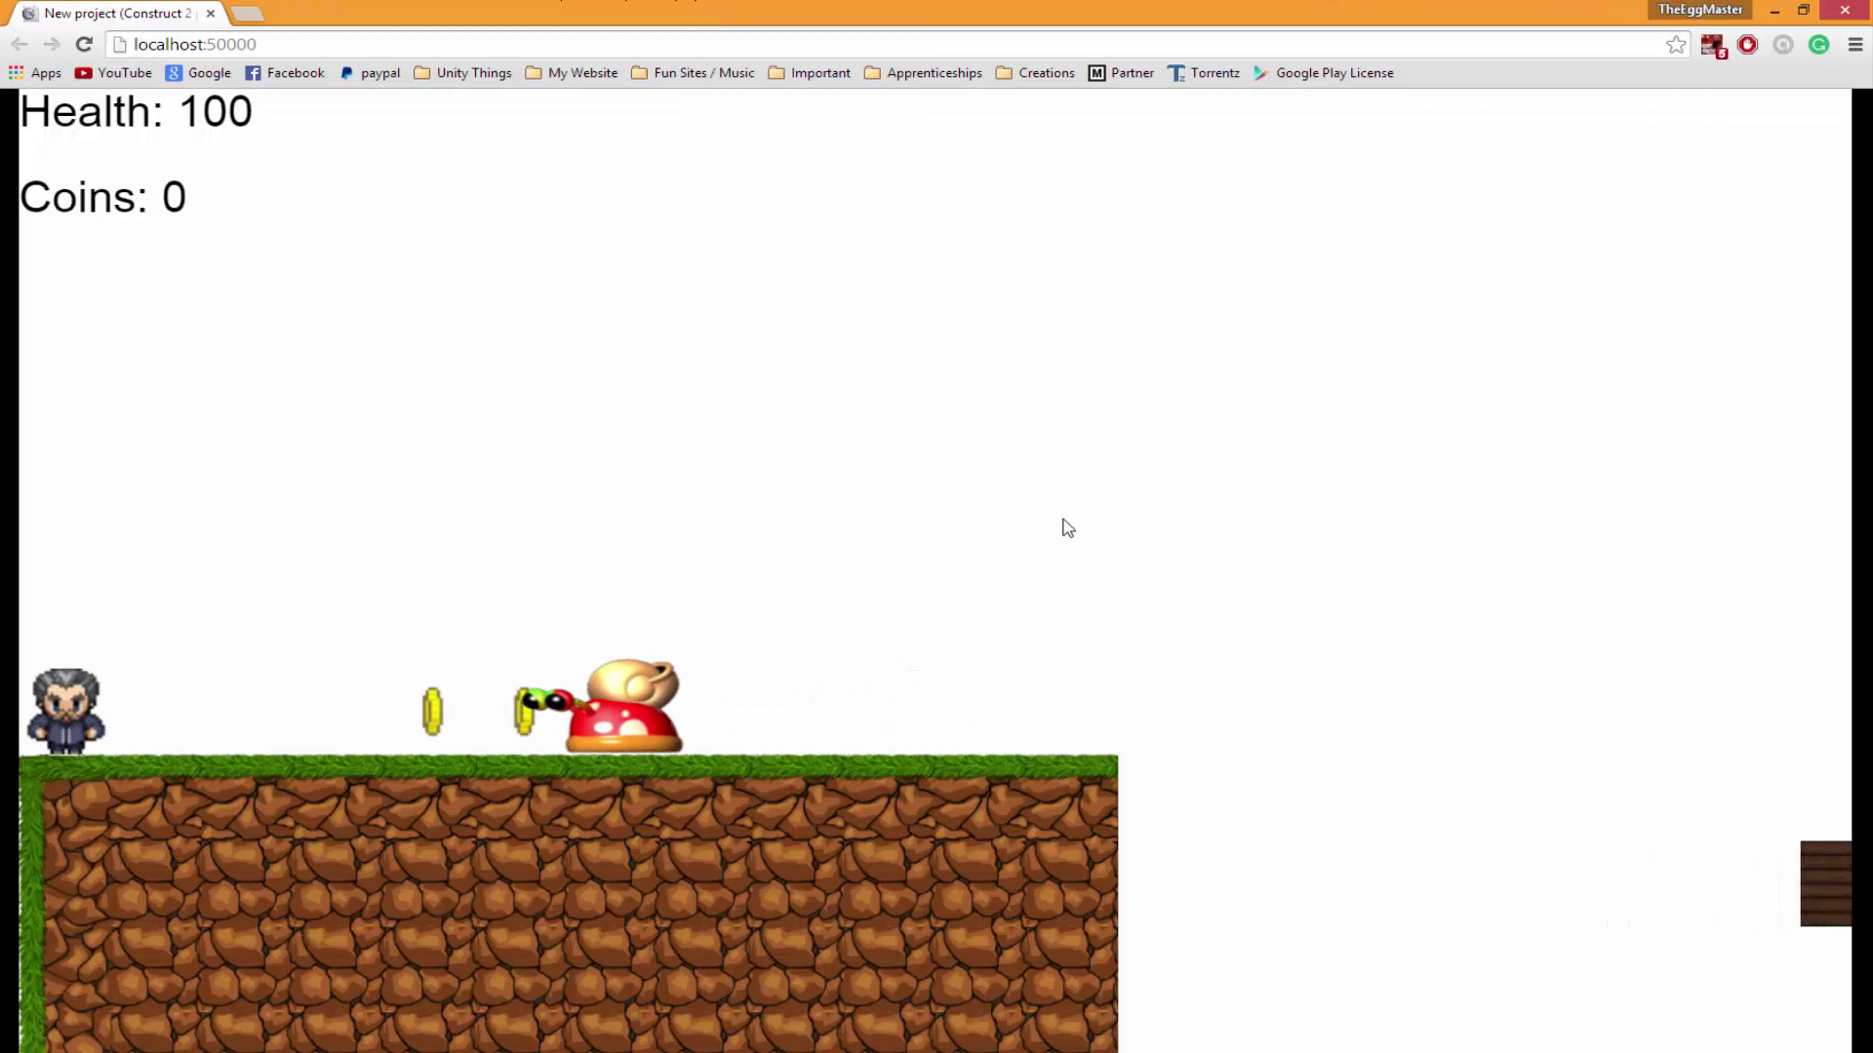
- Walk the player over coins and into the snail to check whole-number damage, then close the preview
{"action": "key", "text": "Right"}
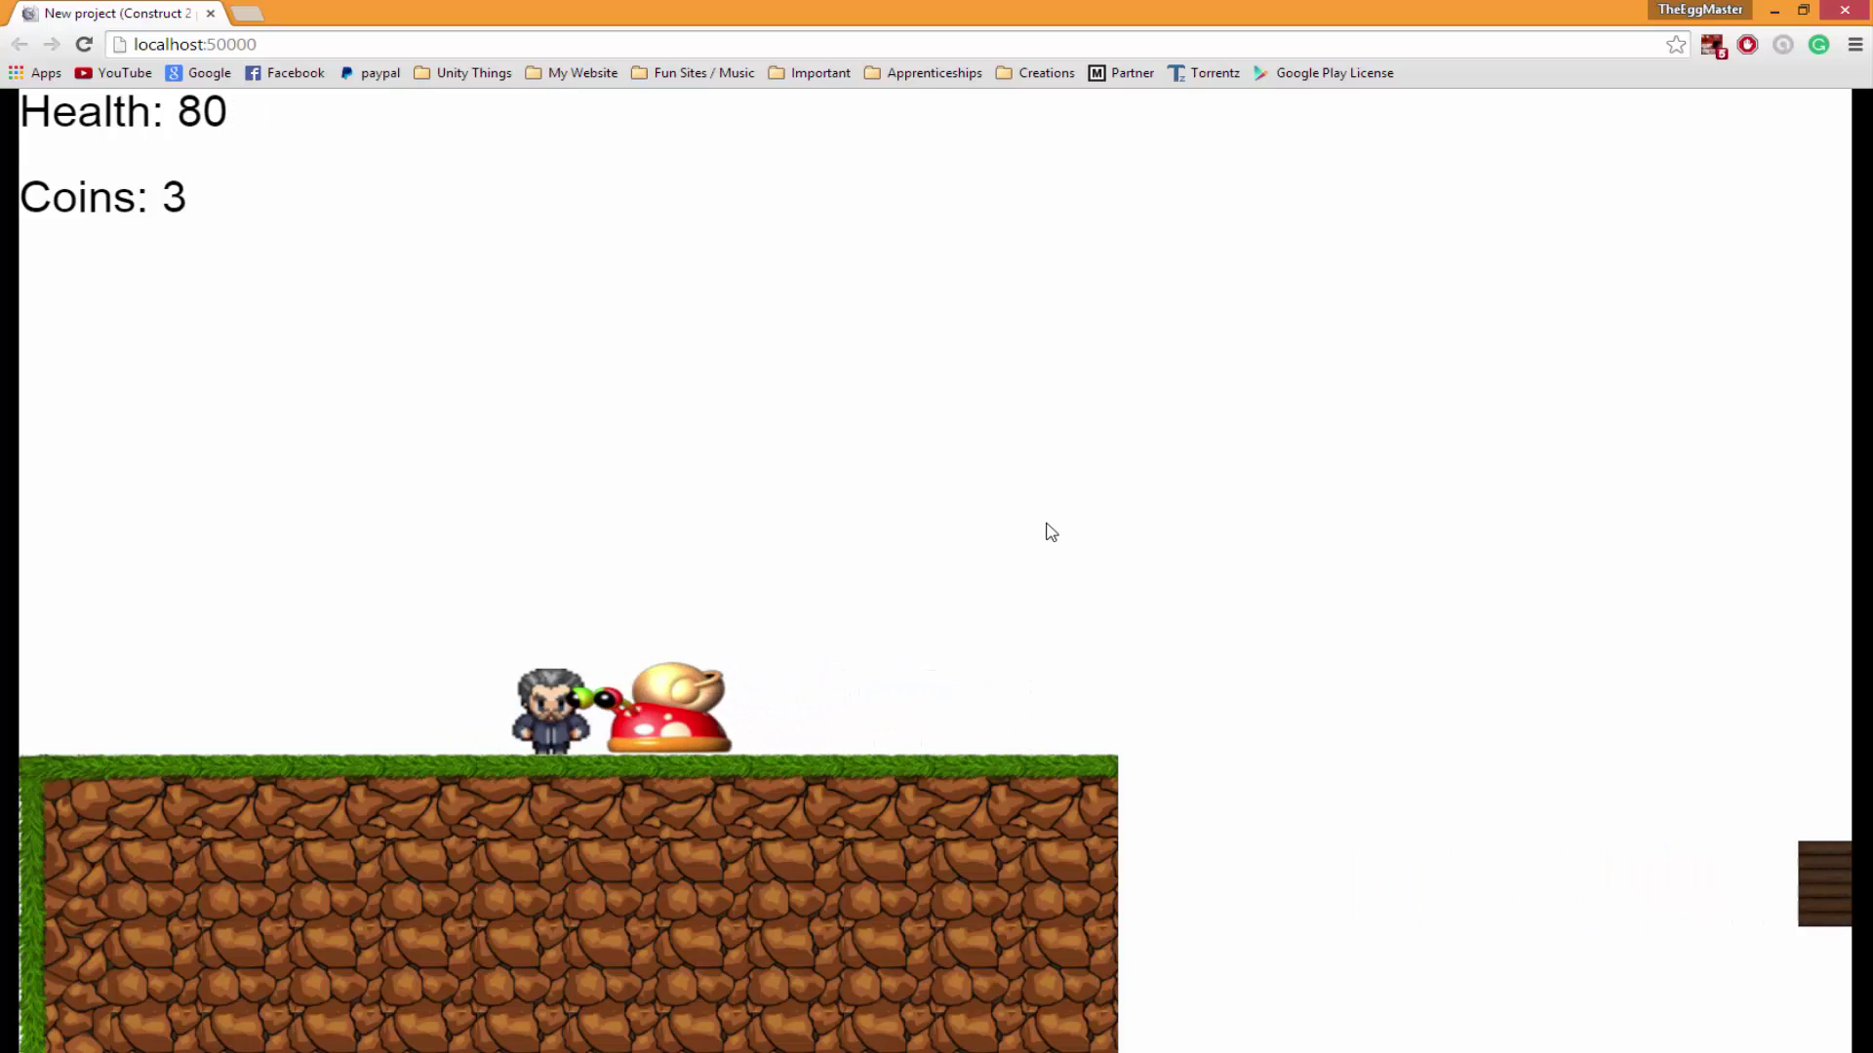
{"action": "key", "text": "Right"}
{"action": "key", "text": "Right"}
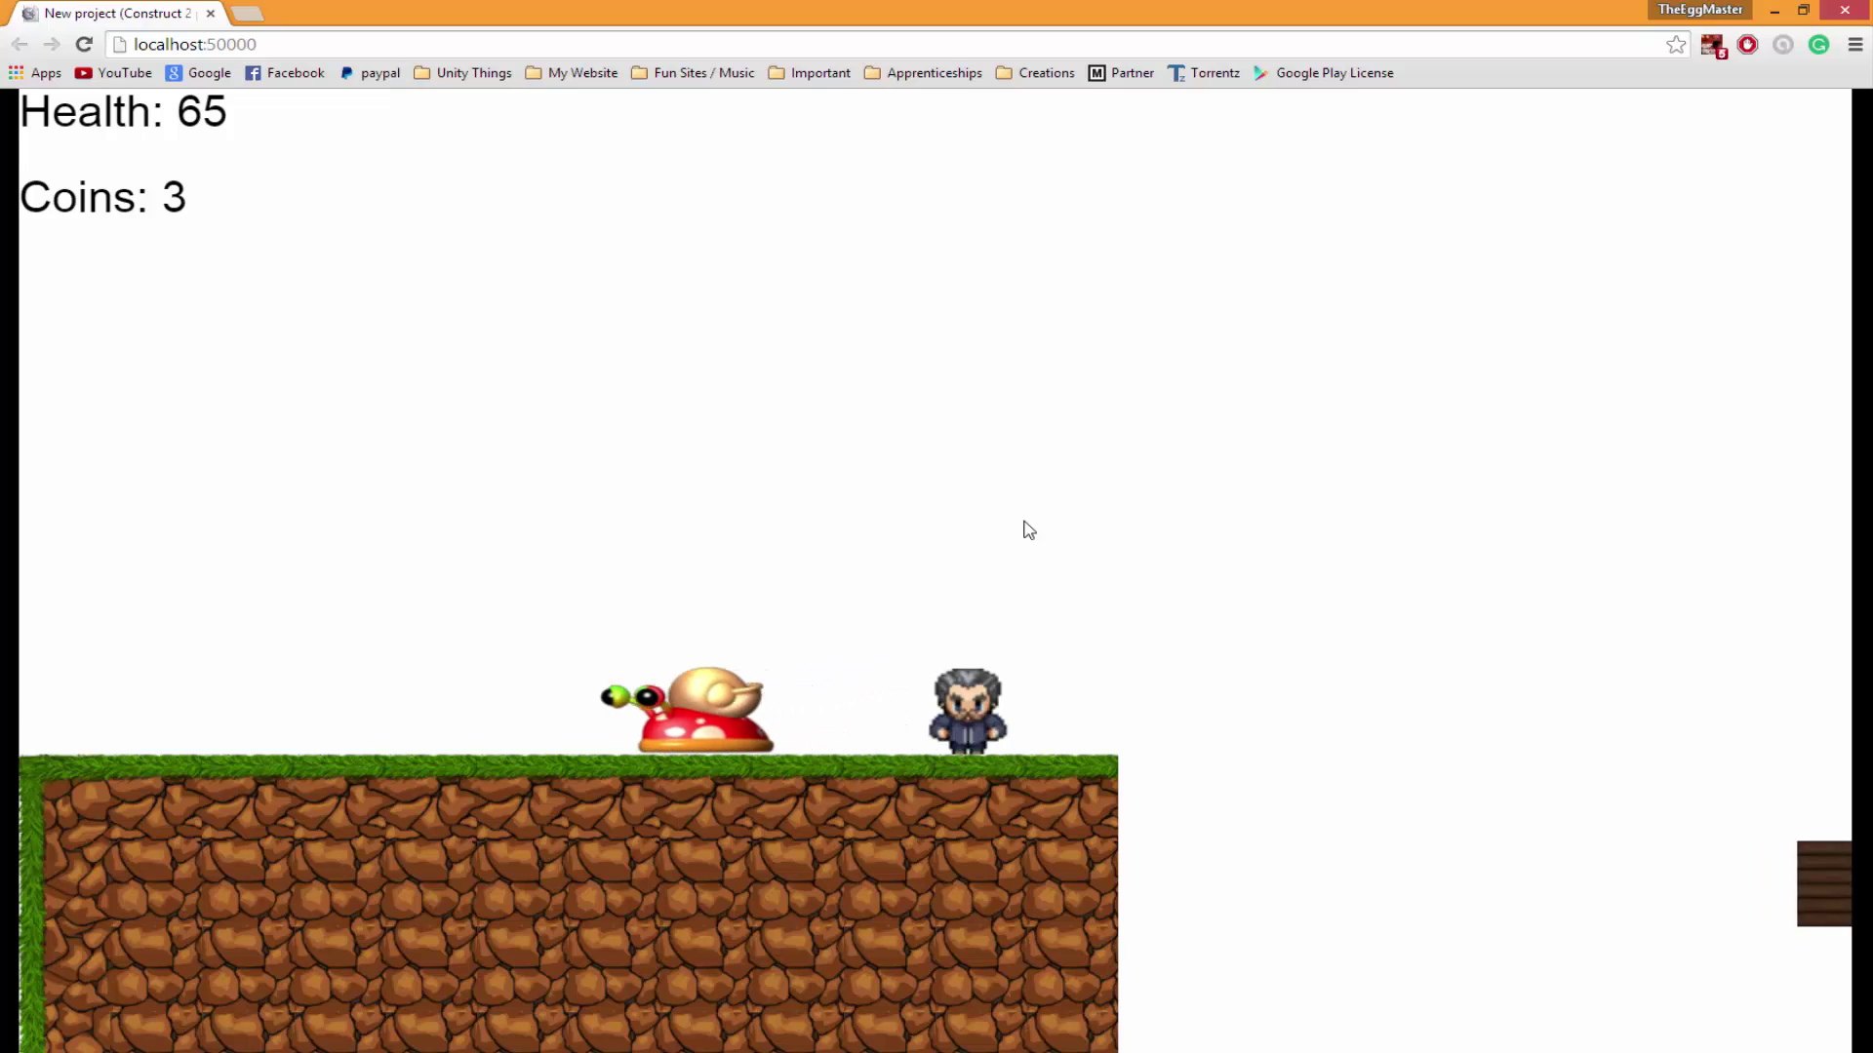
{"action": "key", "text": "Right"}
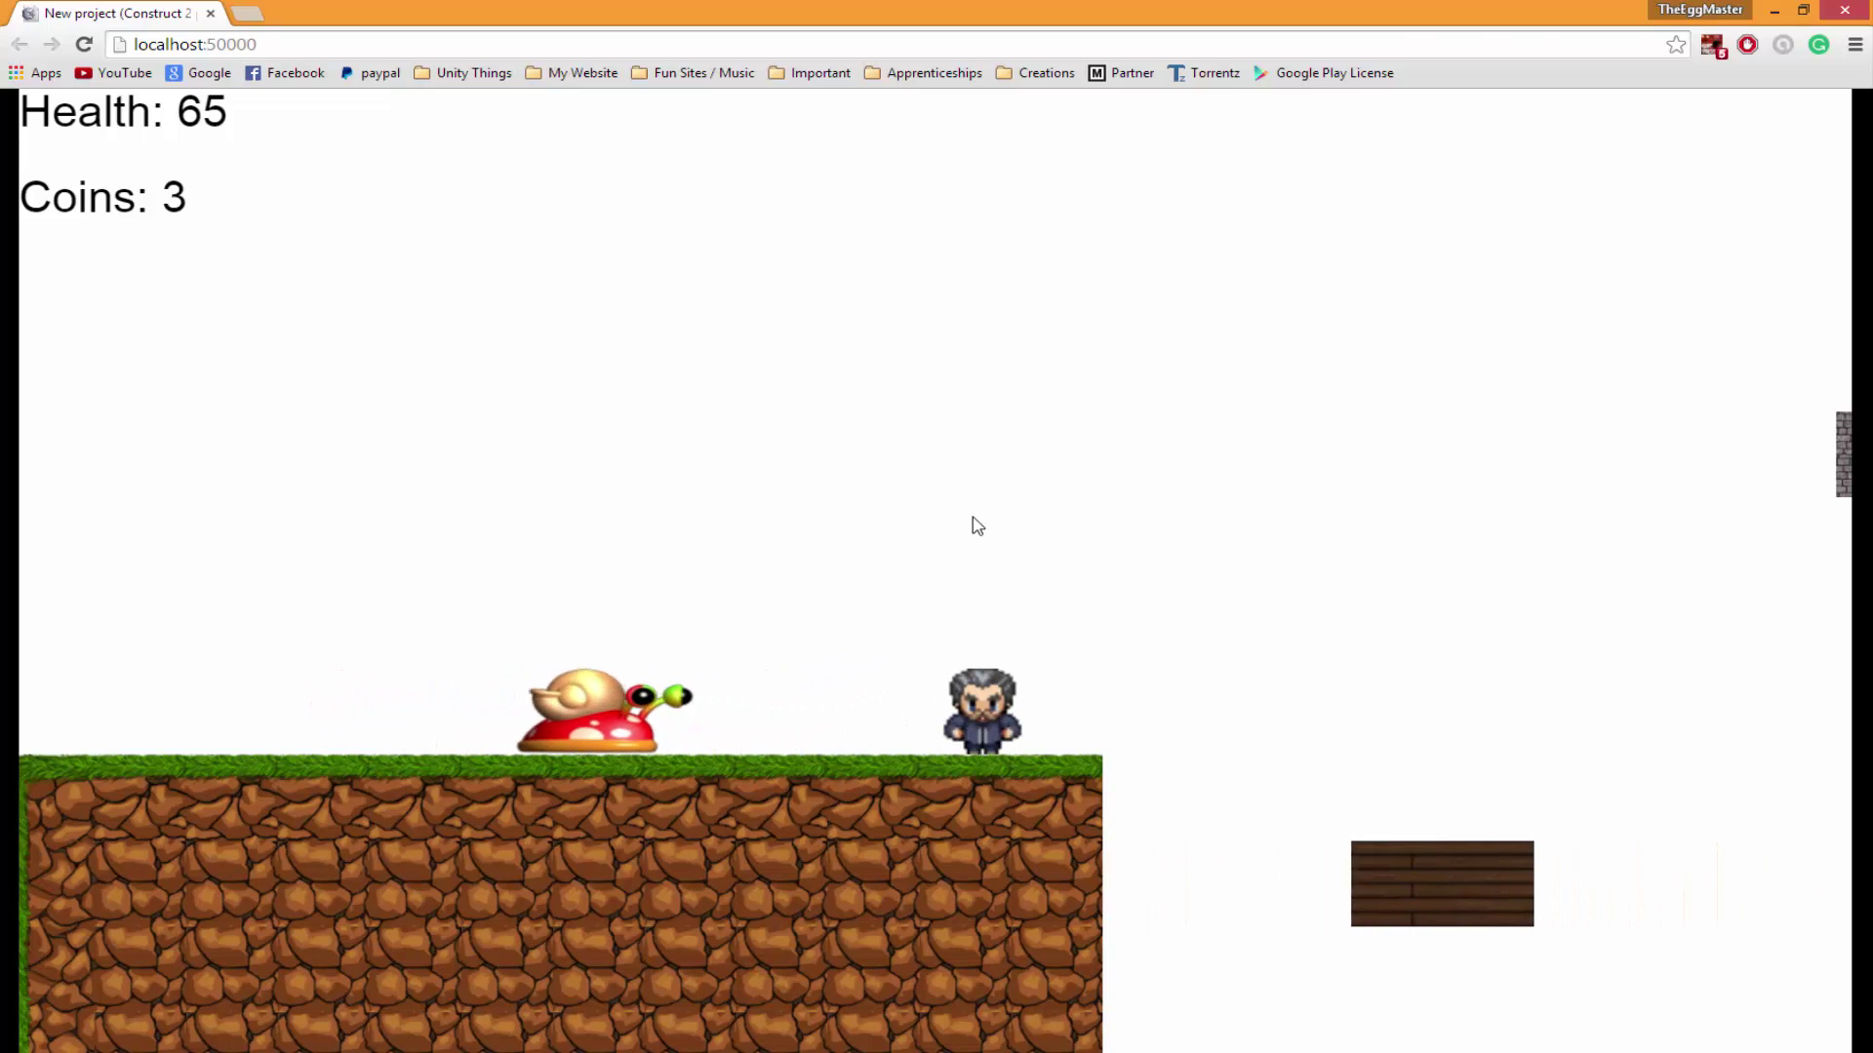
{"action": "key", "text": "Left"}
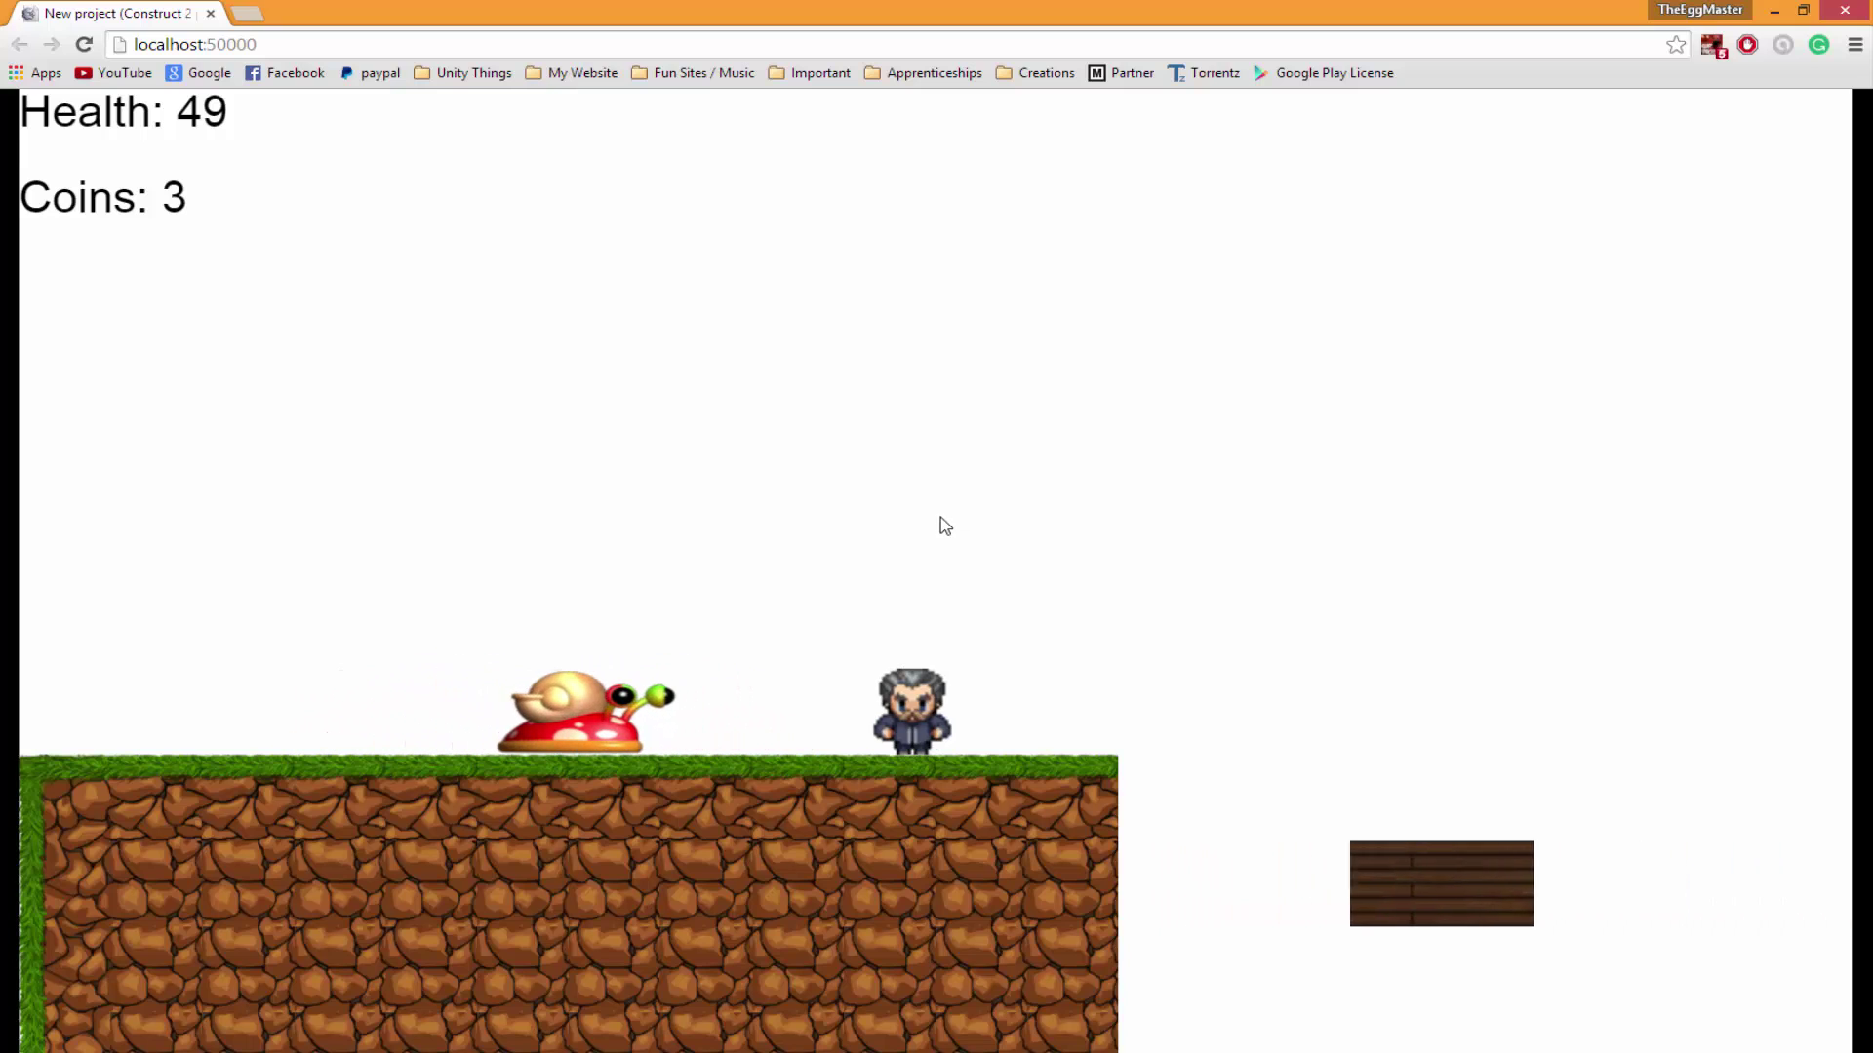
{"action": "key", "text": "Left"}
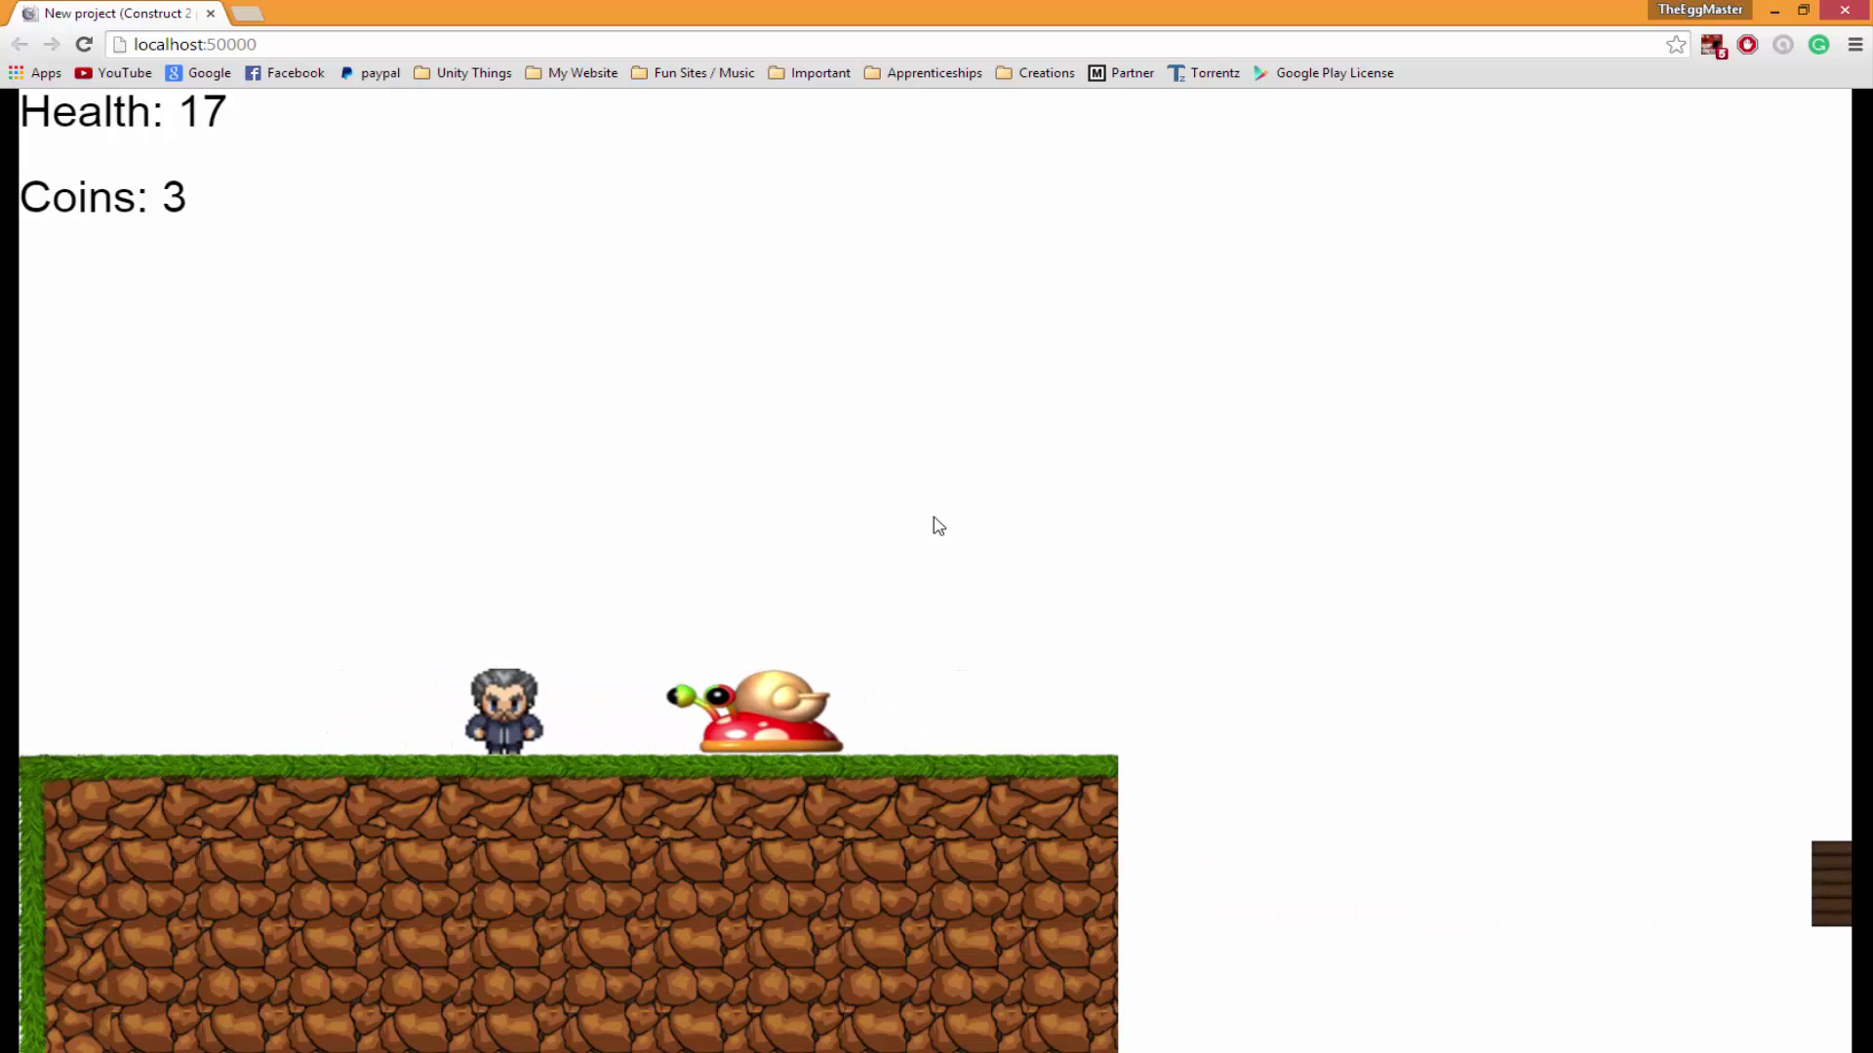
{"action": "key", "text": "Right"}
{"action": "key", "text": "Left"}
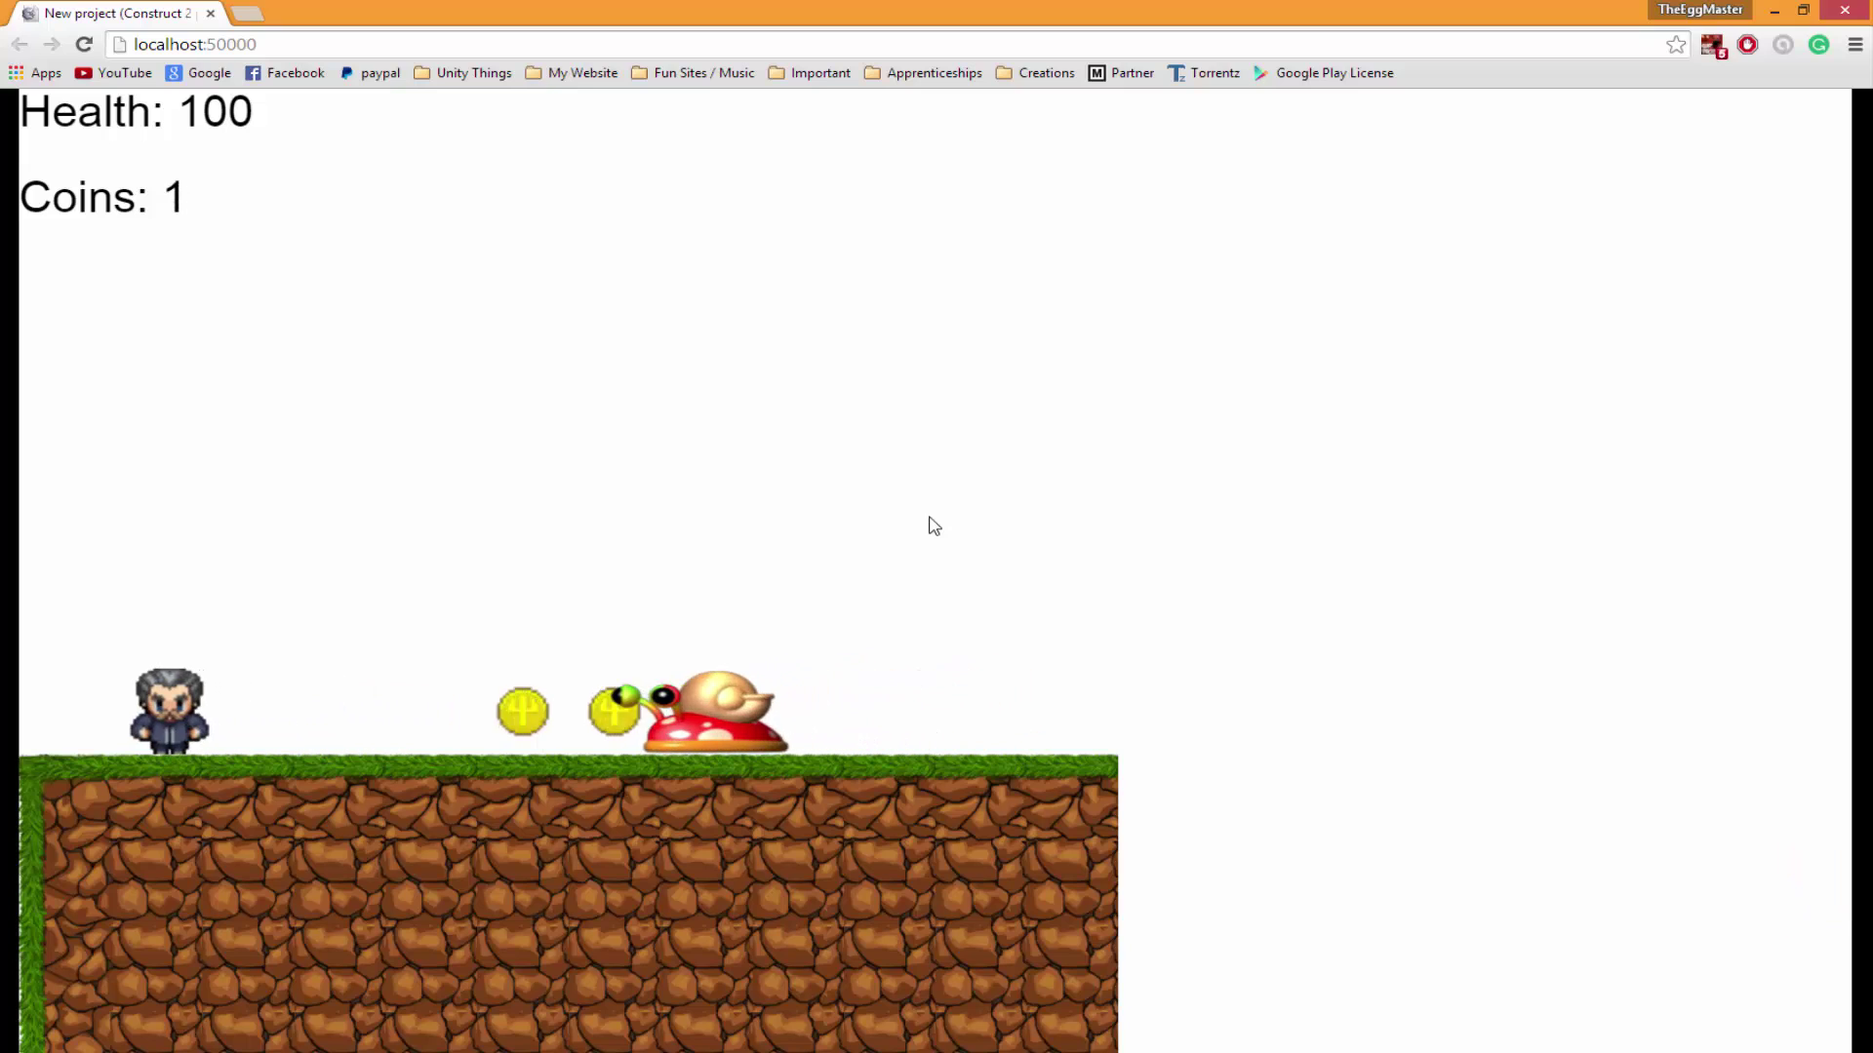
{"action": "key", "text": "Right"}
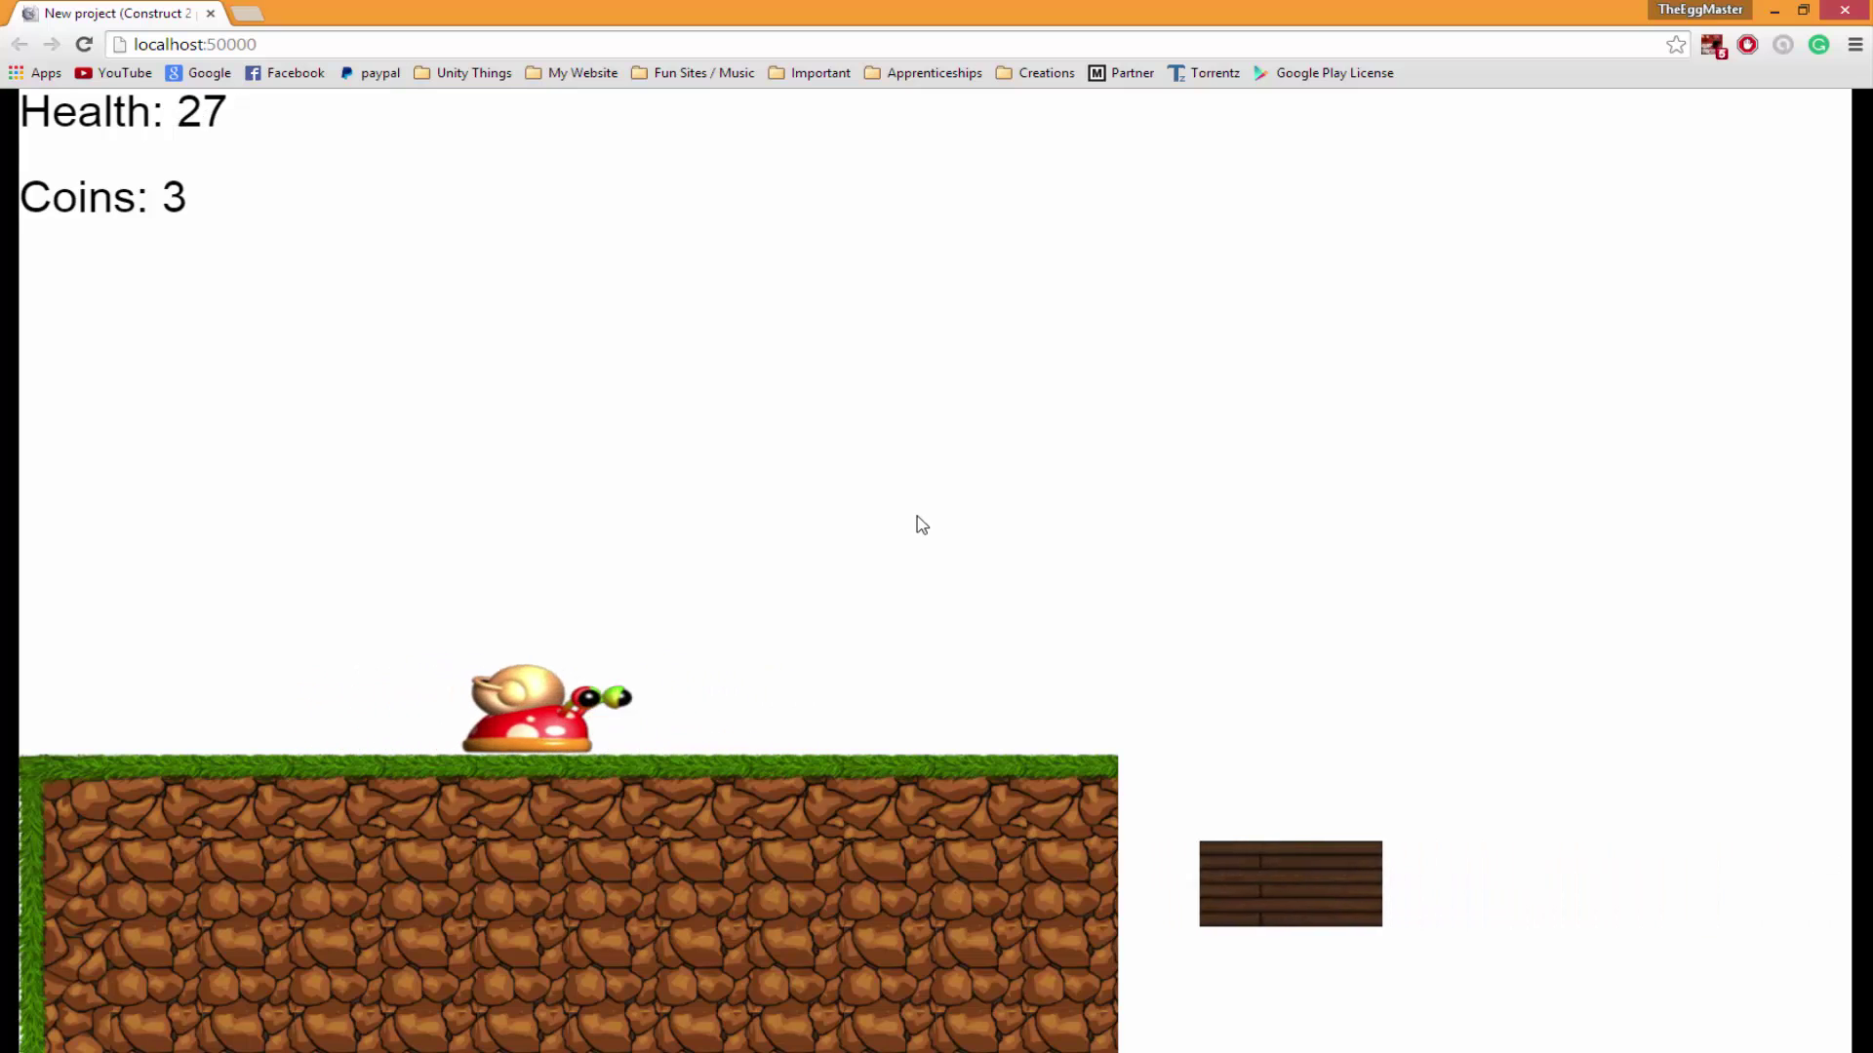
{"action": "left_click", "coordinate": [210, 15]}
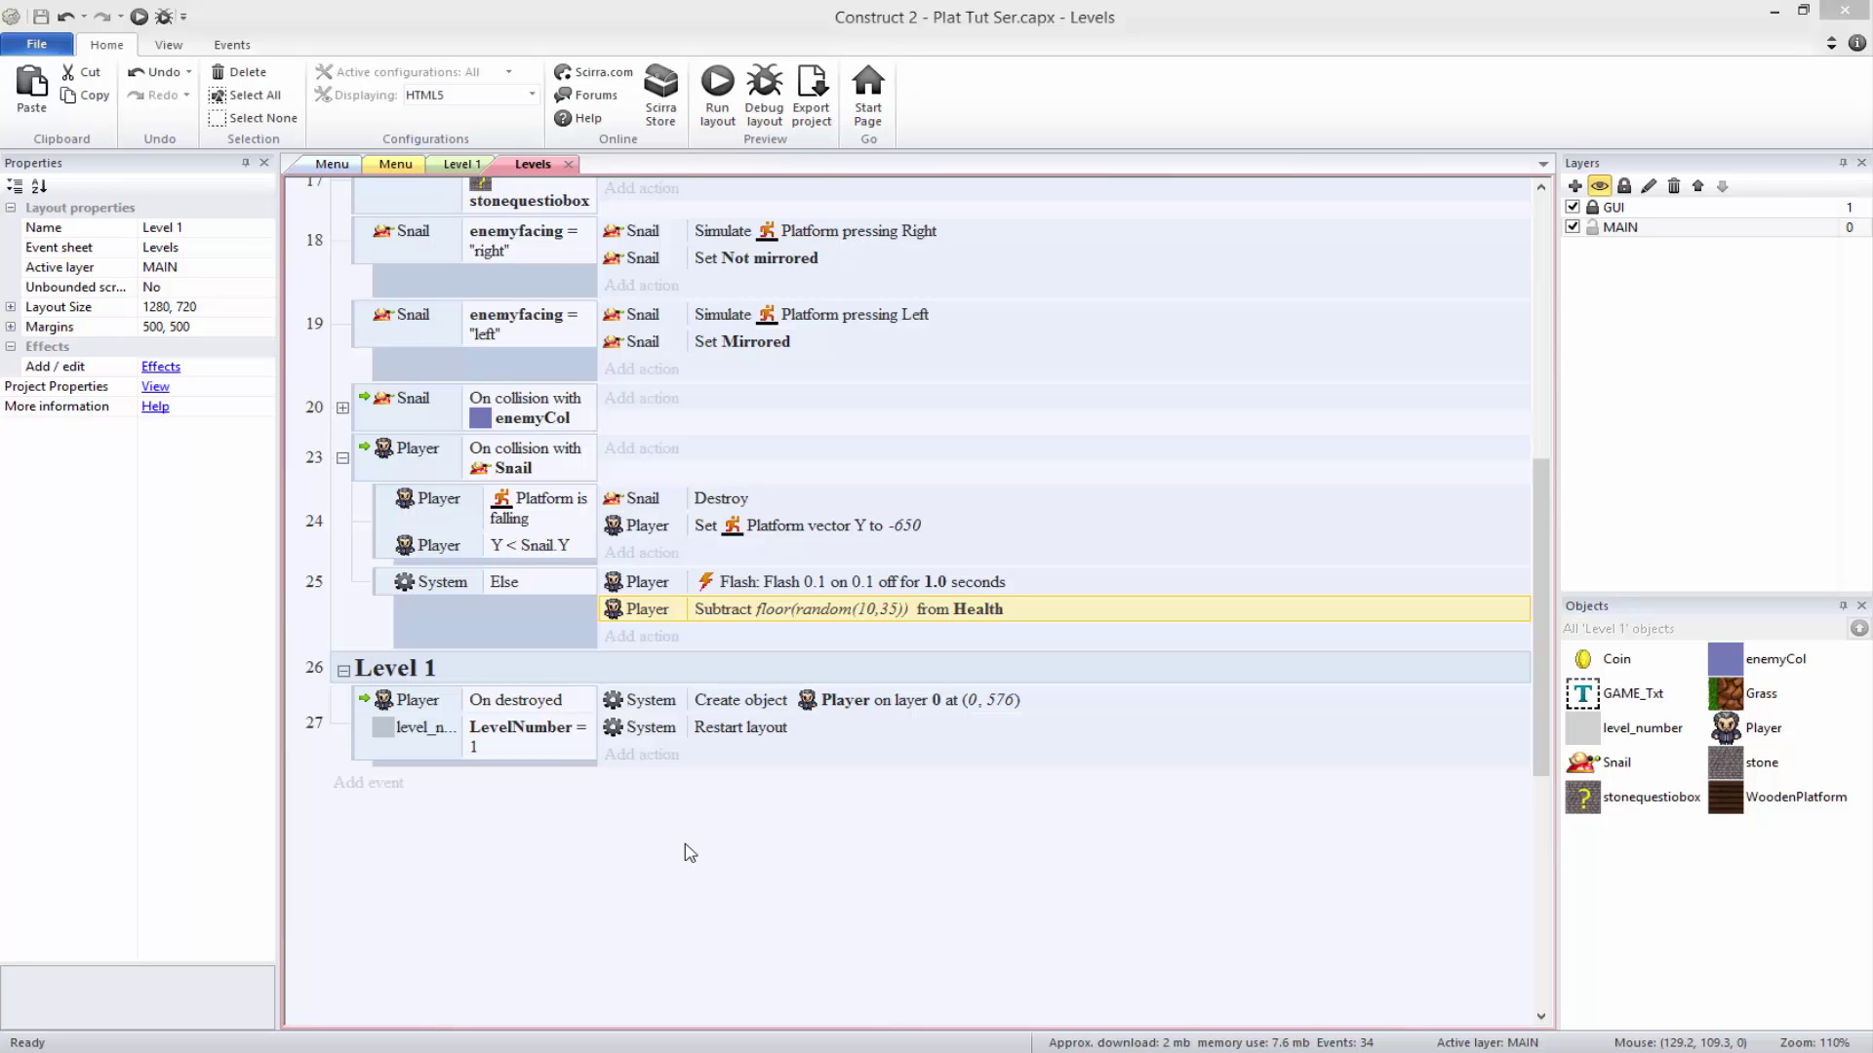
- Add a stonequestiobox Destroy action to event 17 after the Coin creation, then preview with F5
{"action": "scroll", "coordinate": [561, 566], "scroll_direction": "up", "scroll_amount": 5}
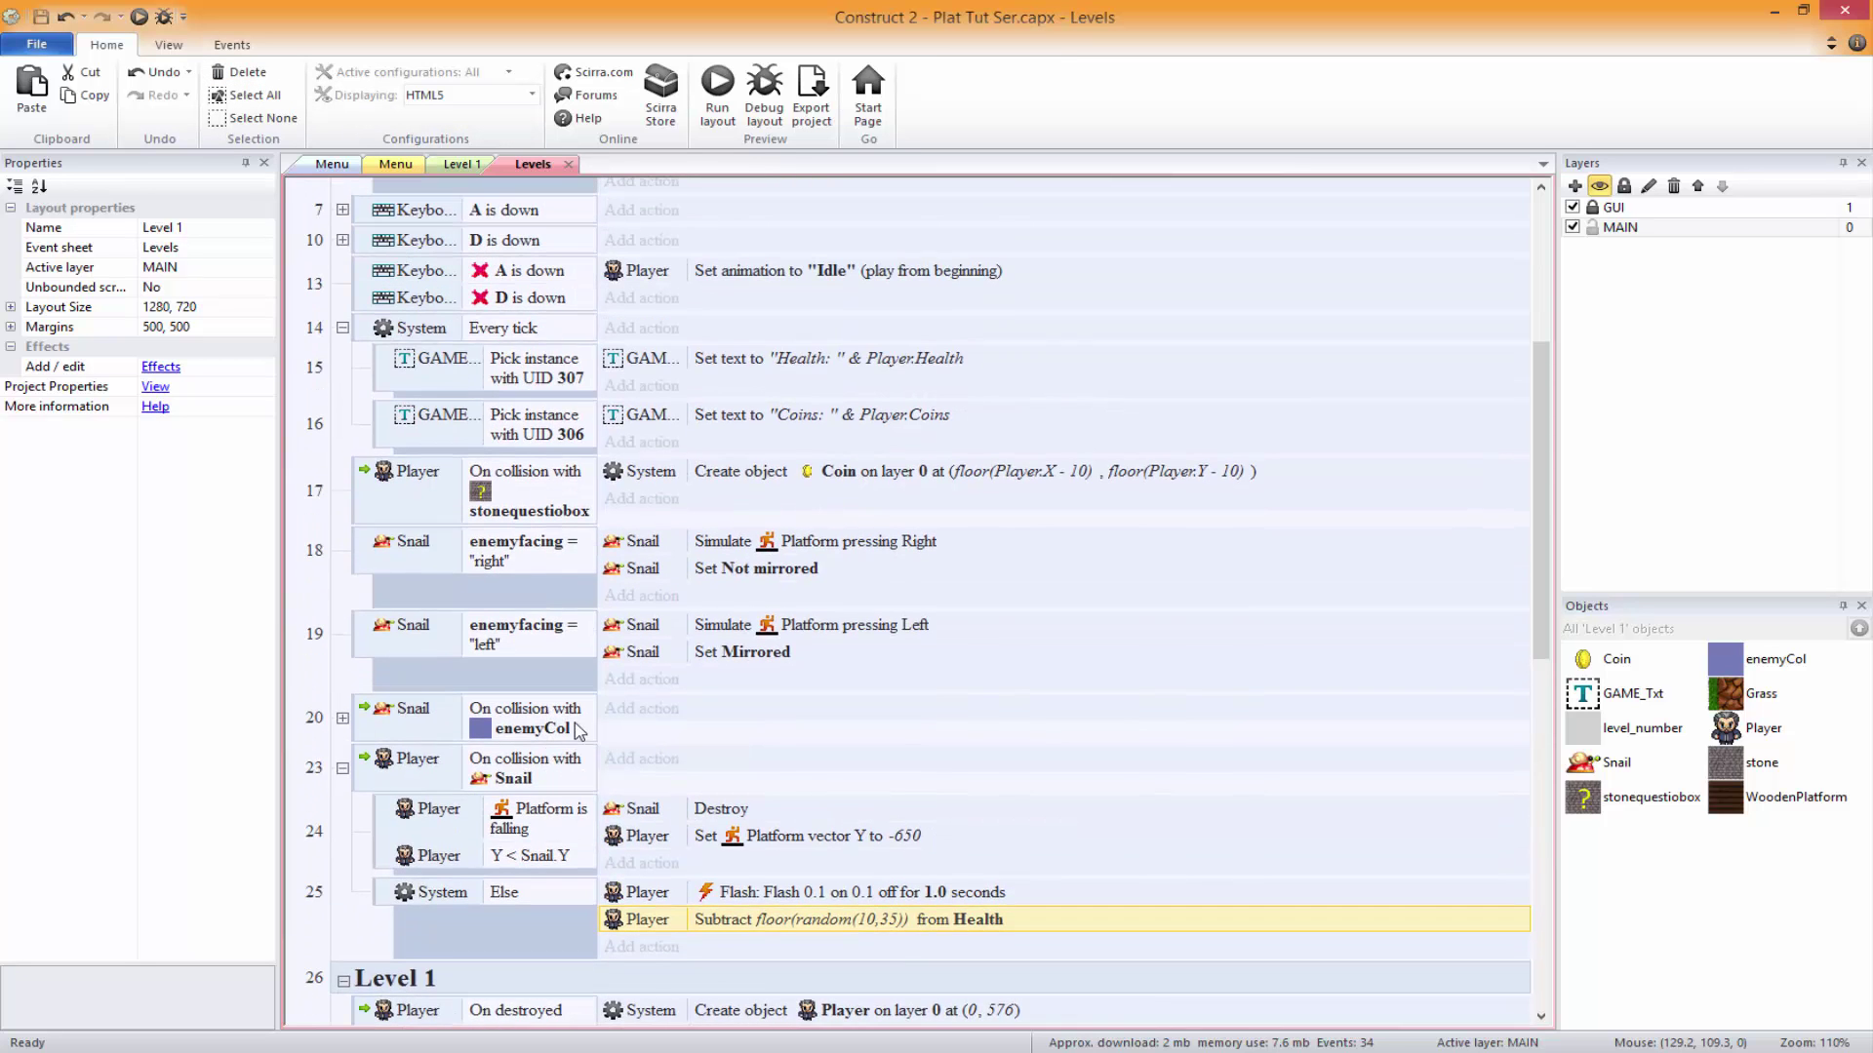
{"action": "left_click", "coordinate": [526, 517]}
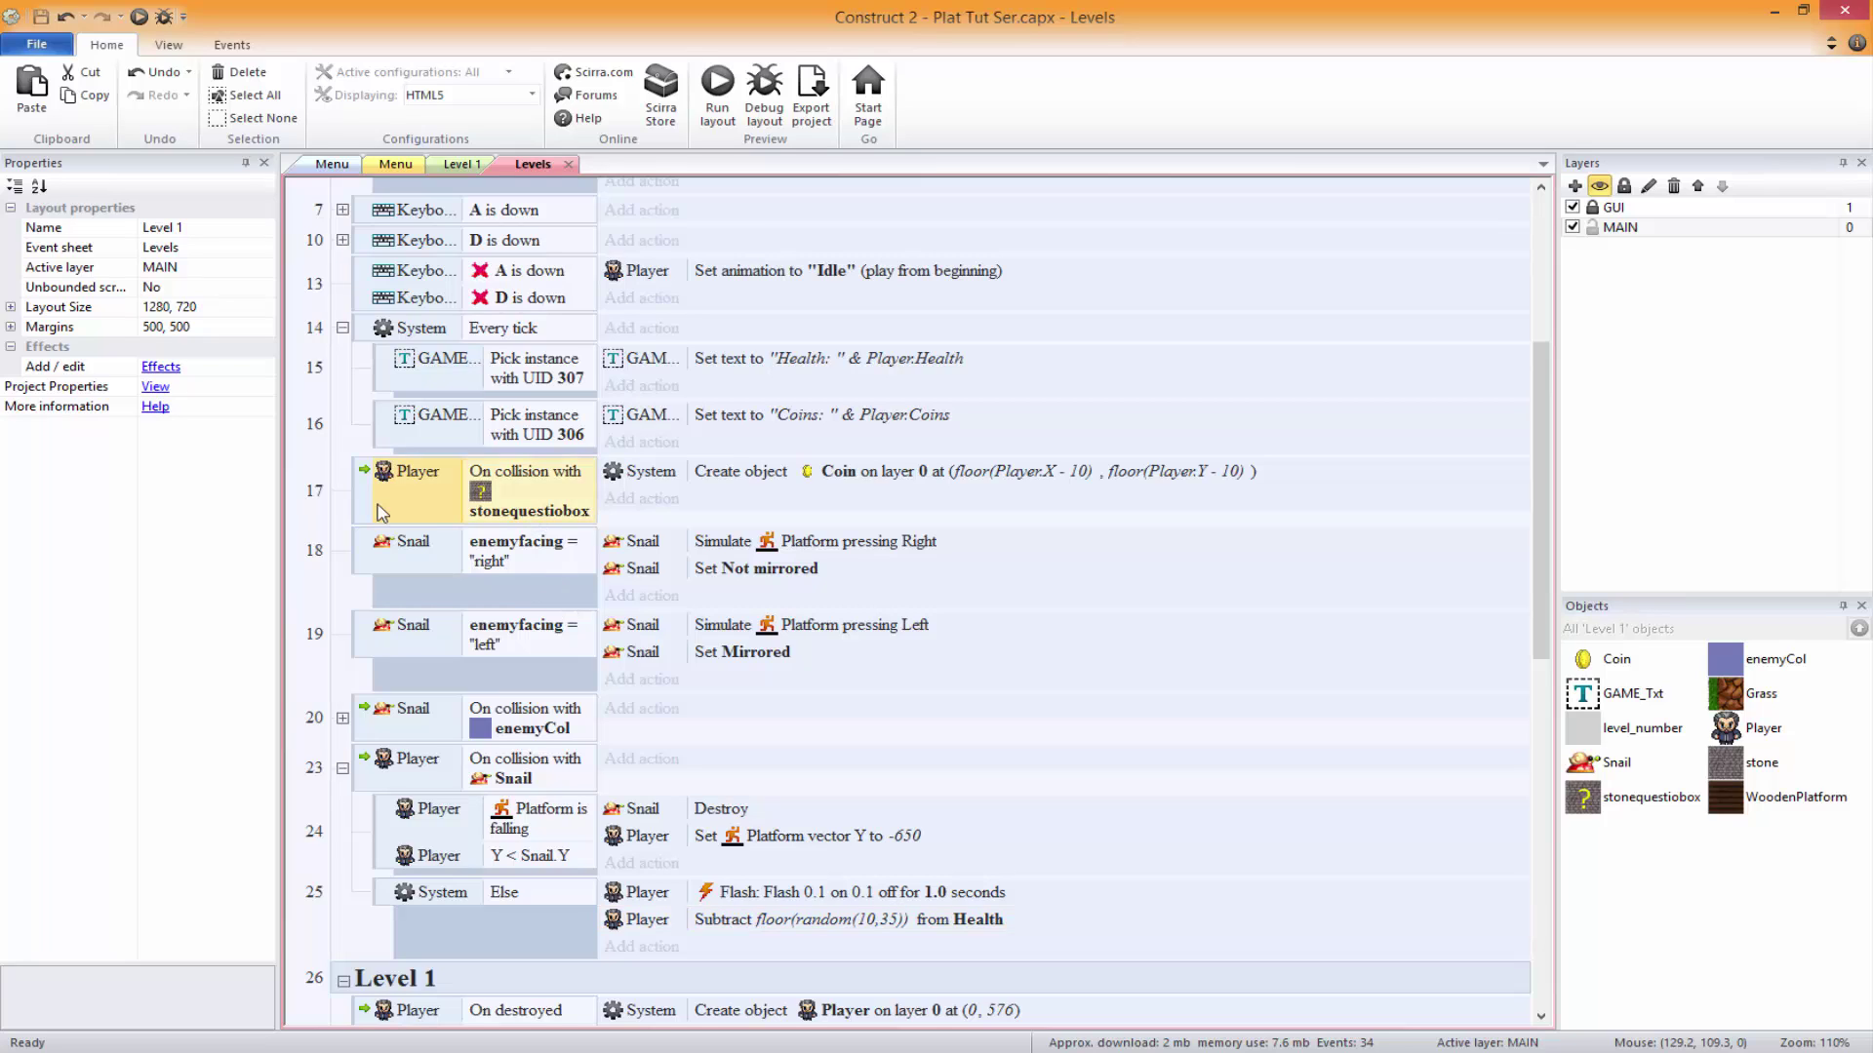
{"action": "left_click", "coordinate": [790, 478]}
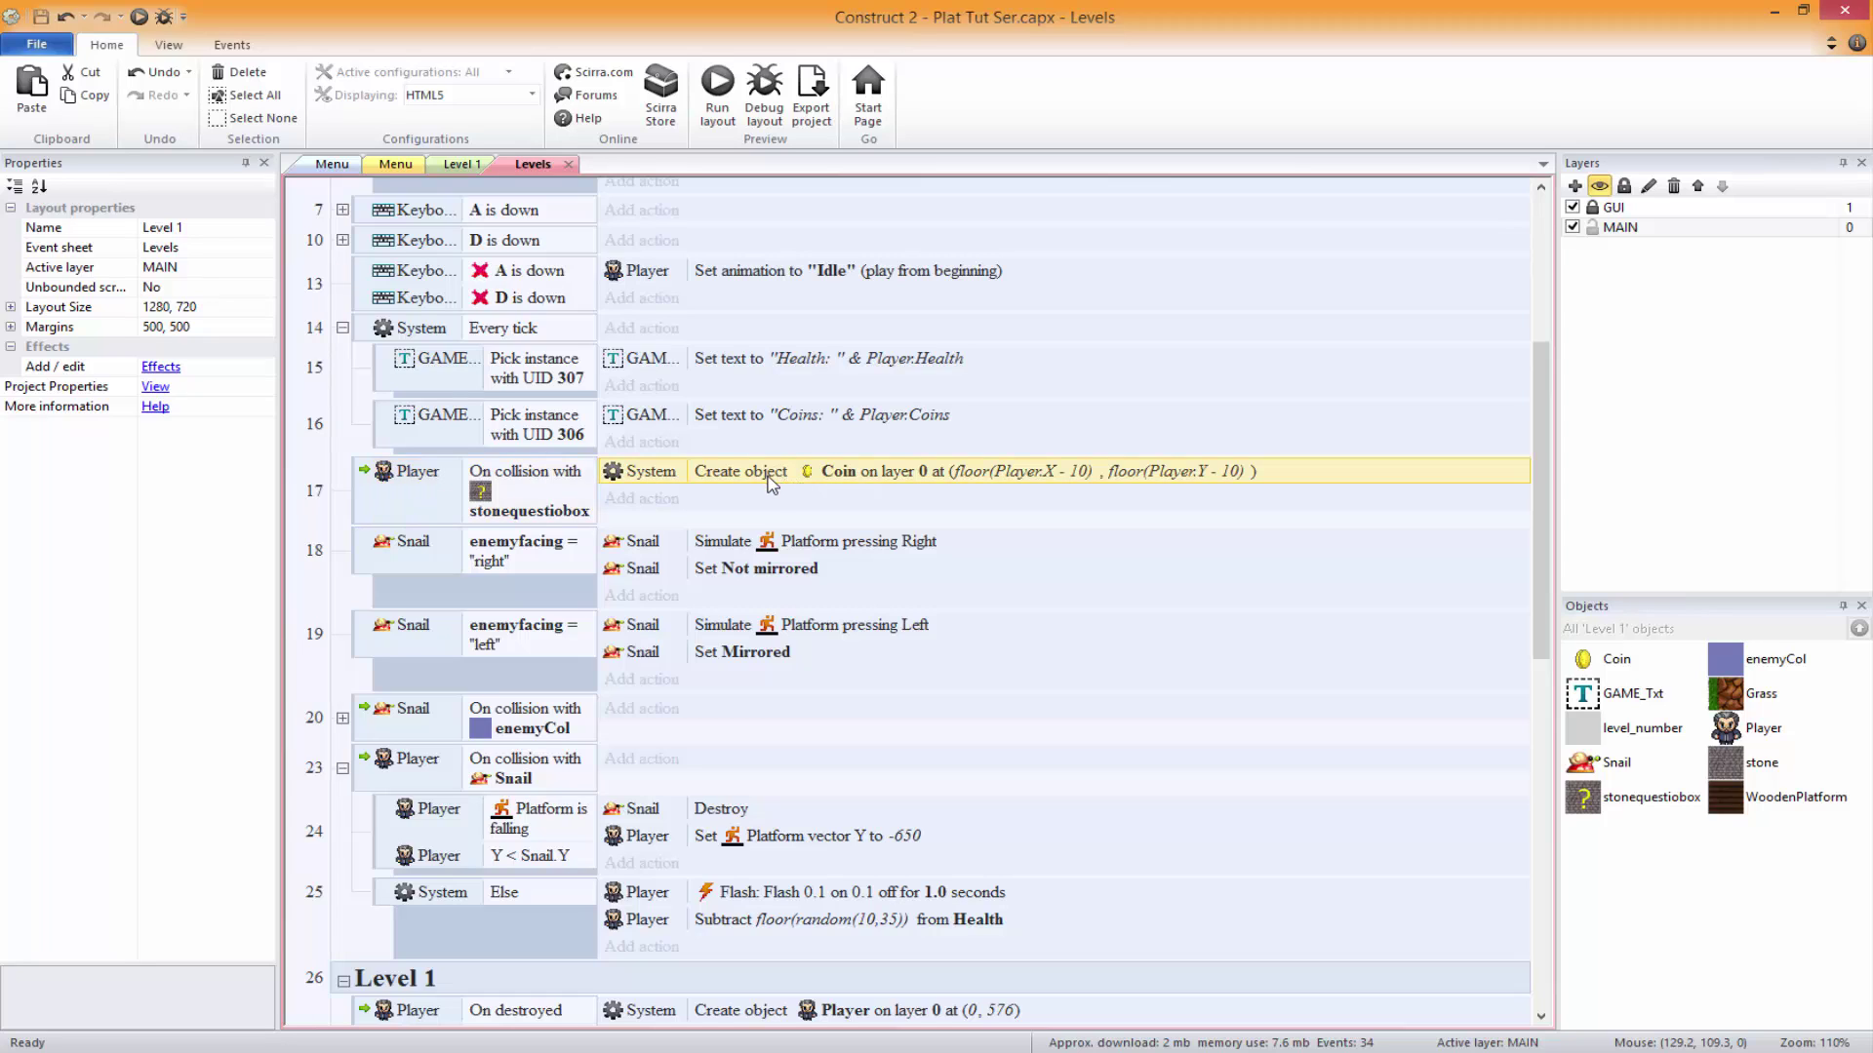
{"action": "left_click", "coordinate": [634, 500]}
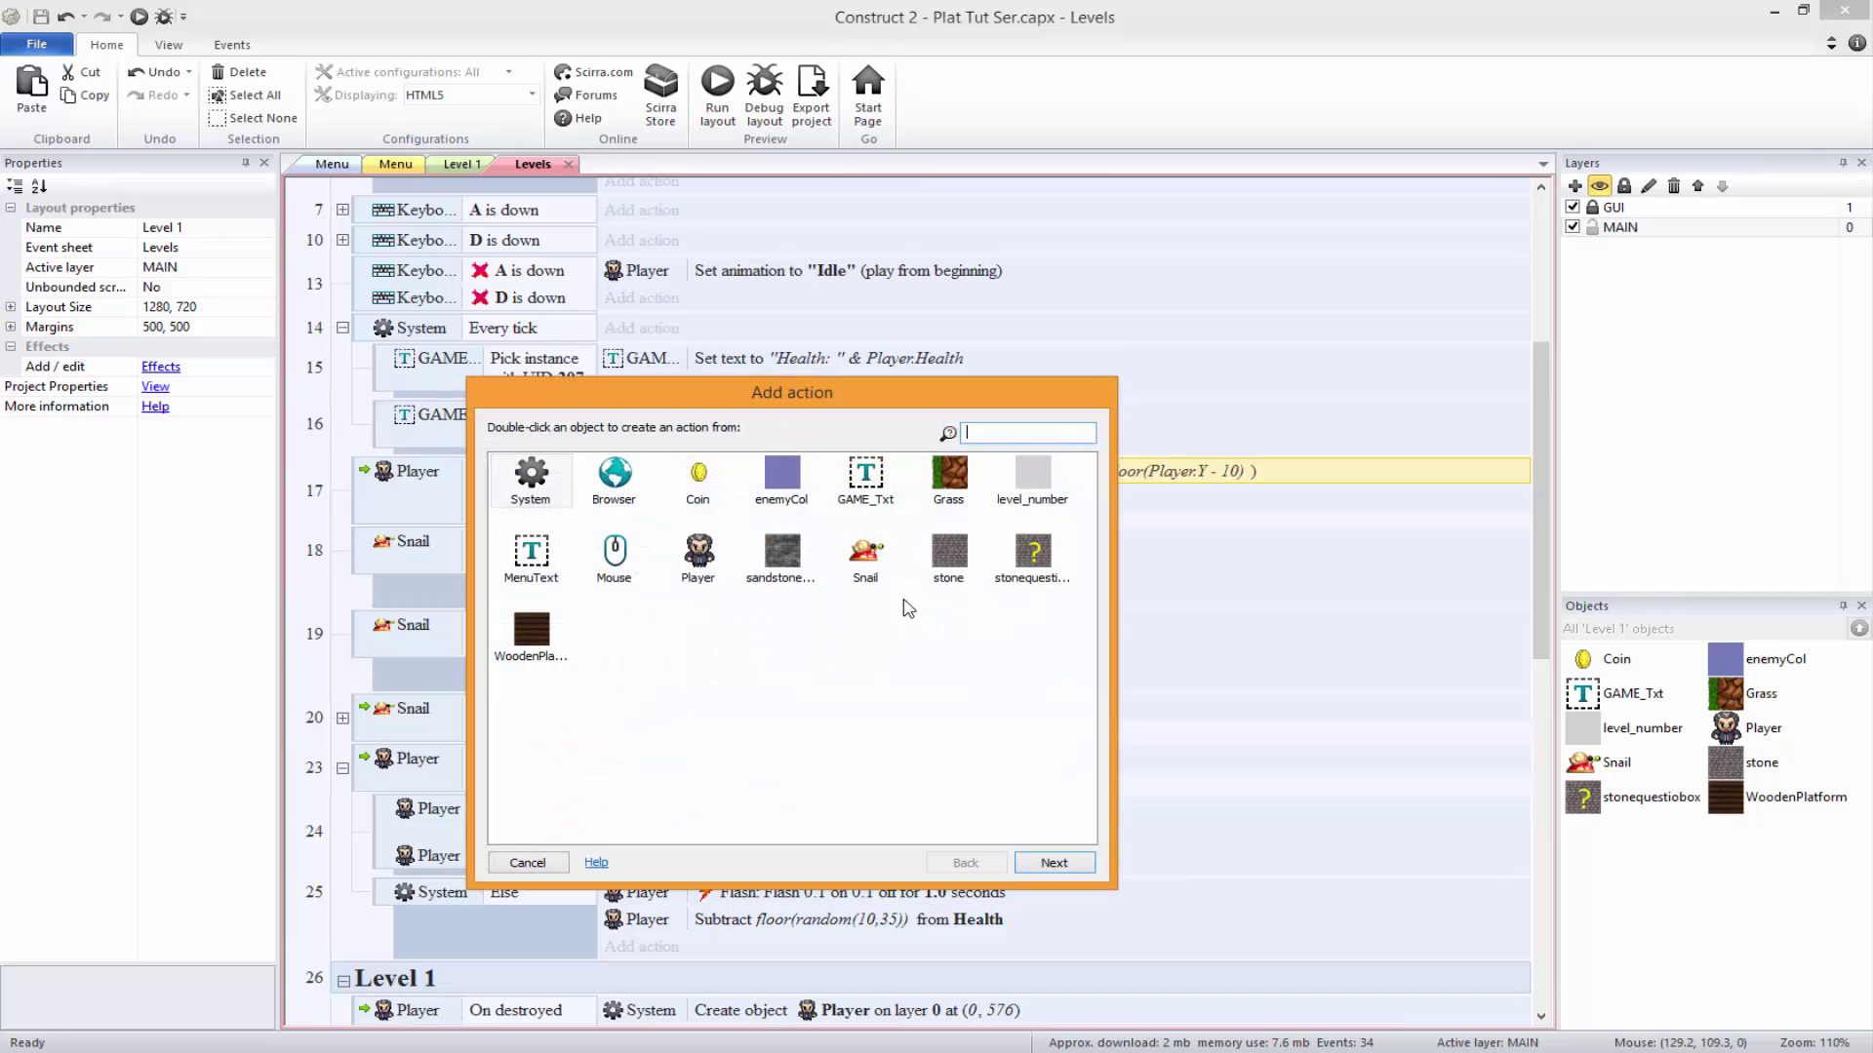
{"action": "double_click", "coordinate": [1034, 571]}
{"action": "scroll", "coordinate": [839, 707], "scroll_direction": "down", "scroll_amount": 3}
{"action": "double_click", "coordinate": [551, 713]}
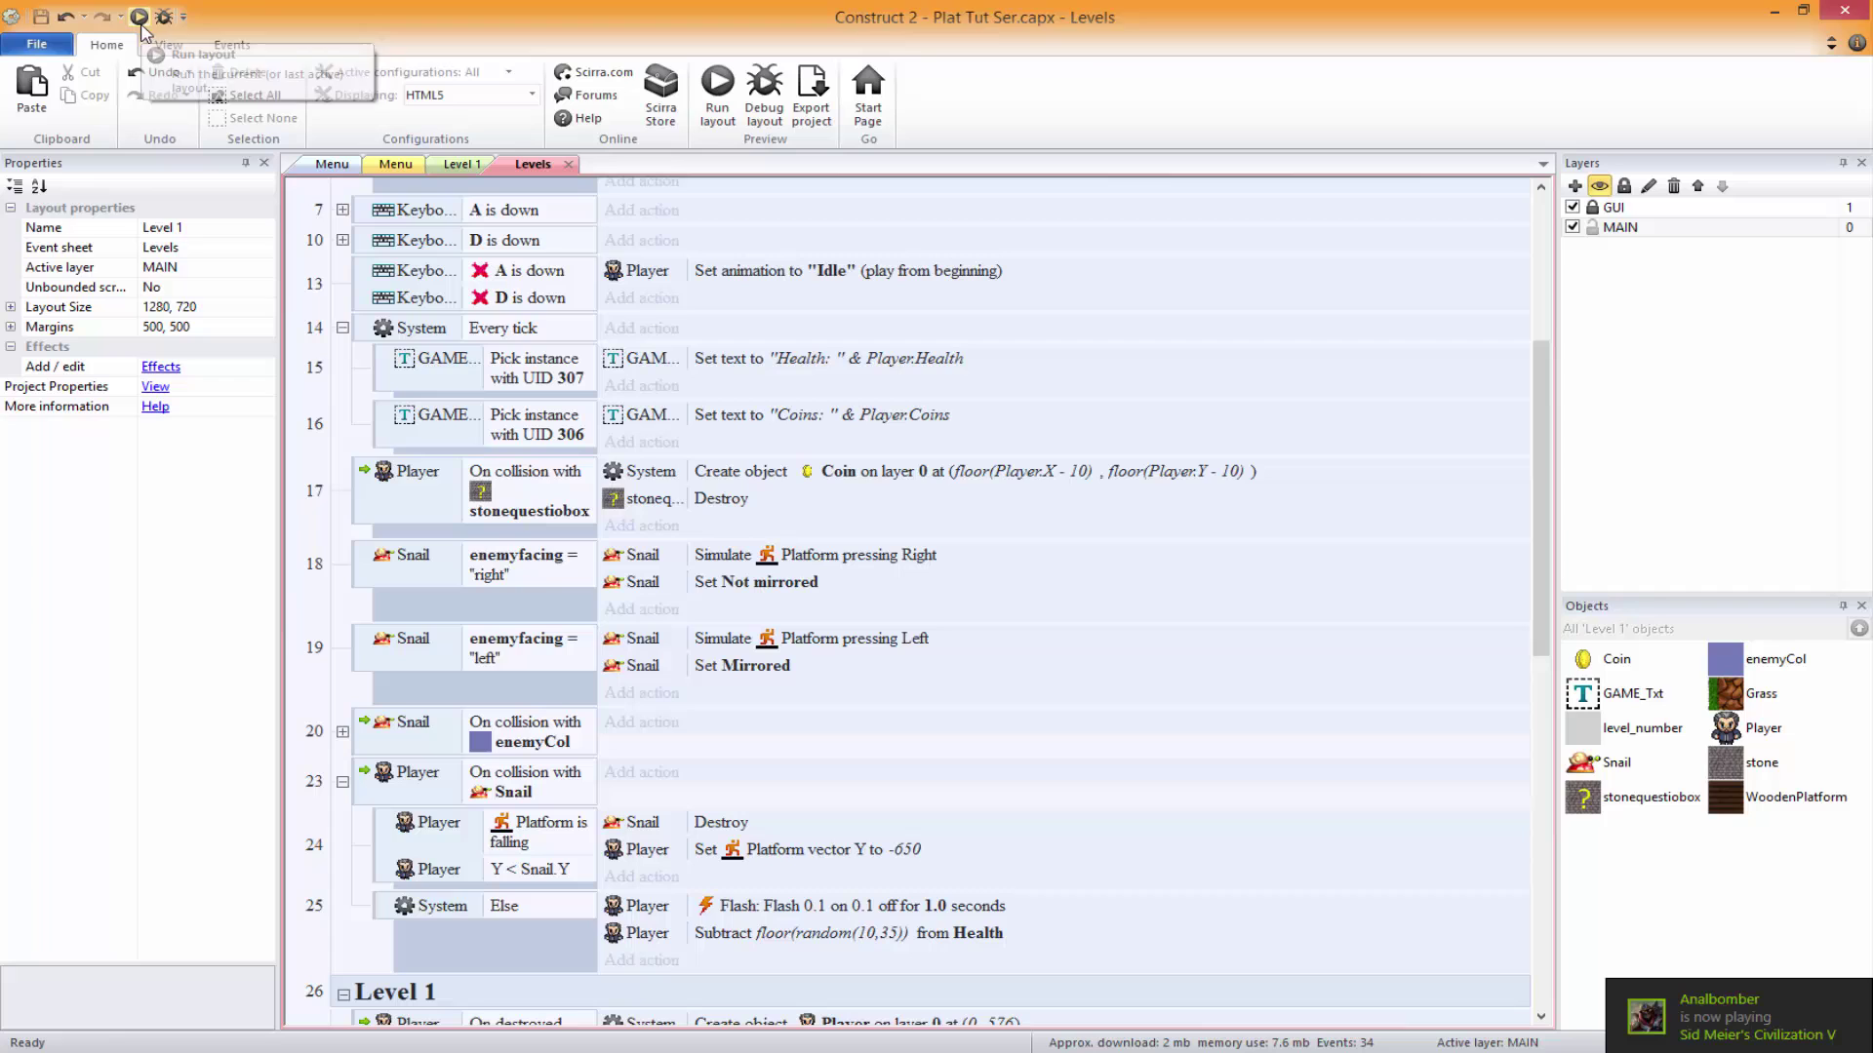
{"action": "key", "text": "F5"}
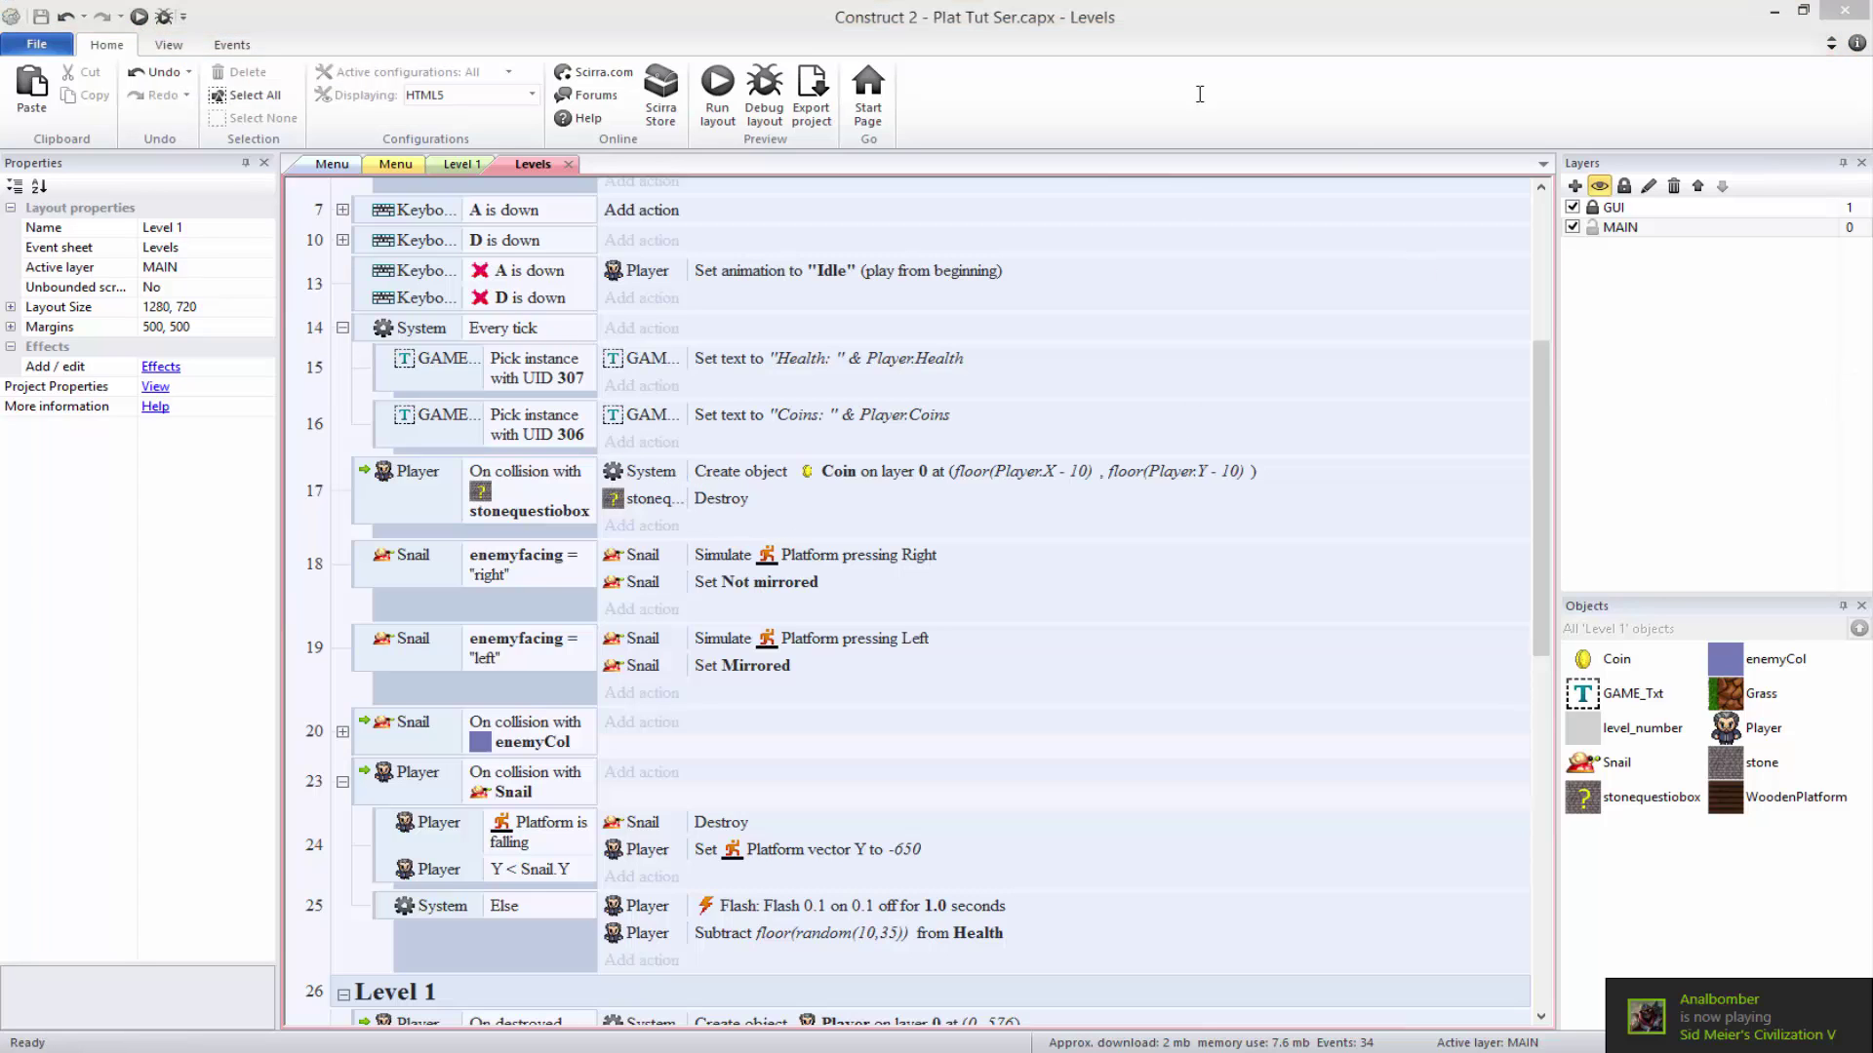
- Run and jump the player right onto the higher ground, picking up a coin
{"action": "key", "text": "Right"}
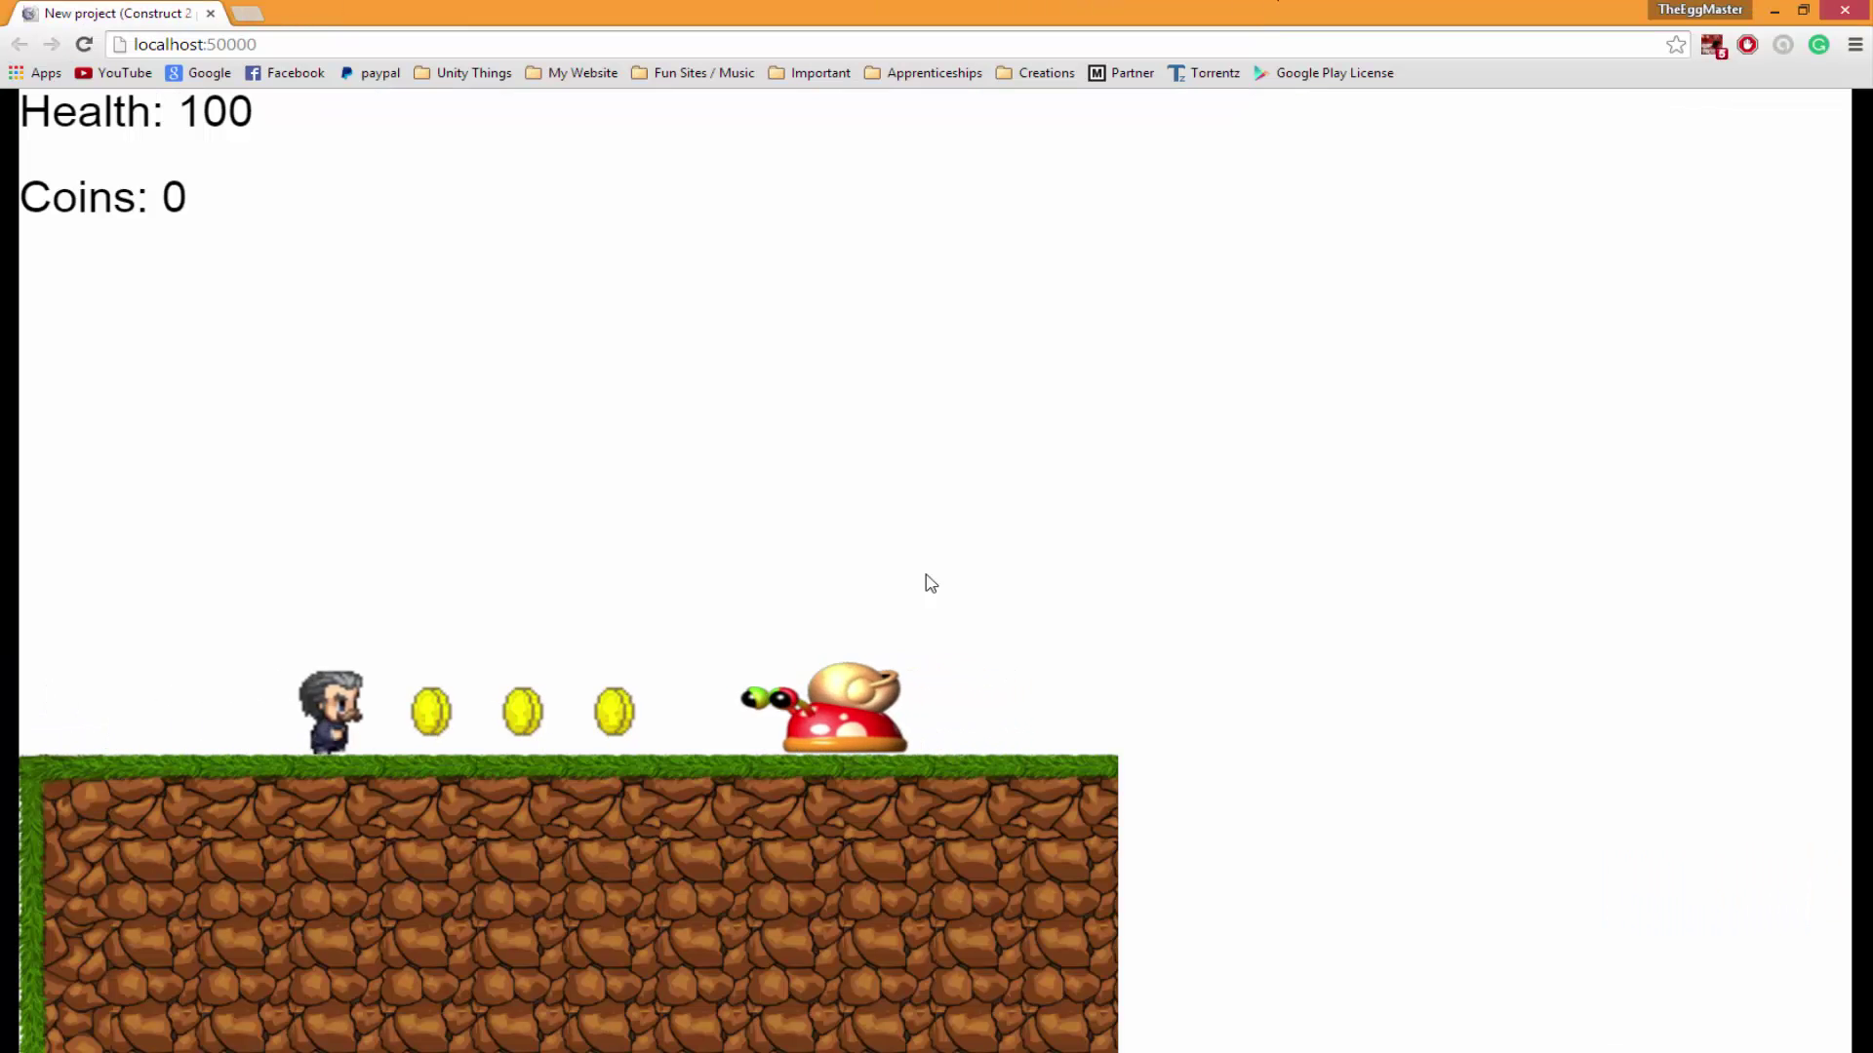
{"action": "key", "text": "Left"}
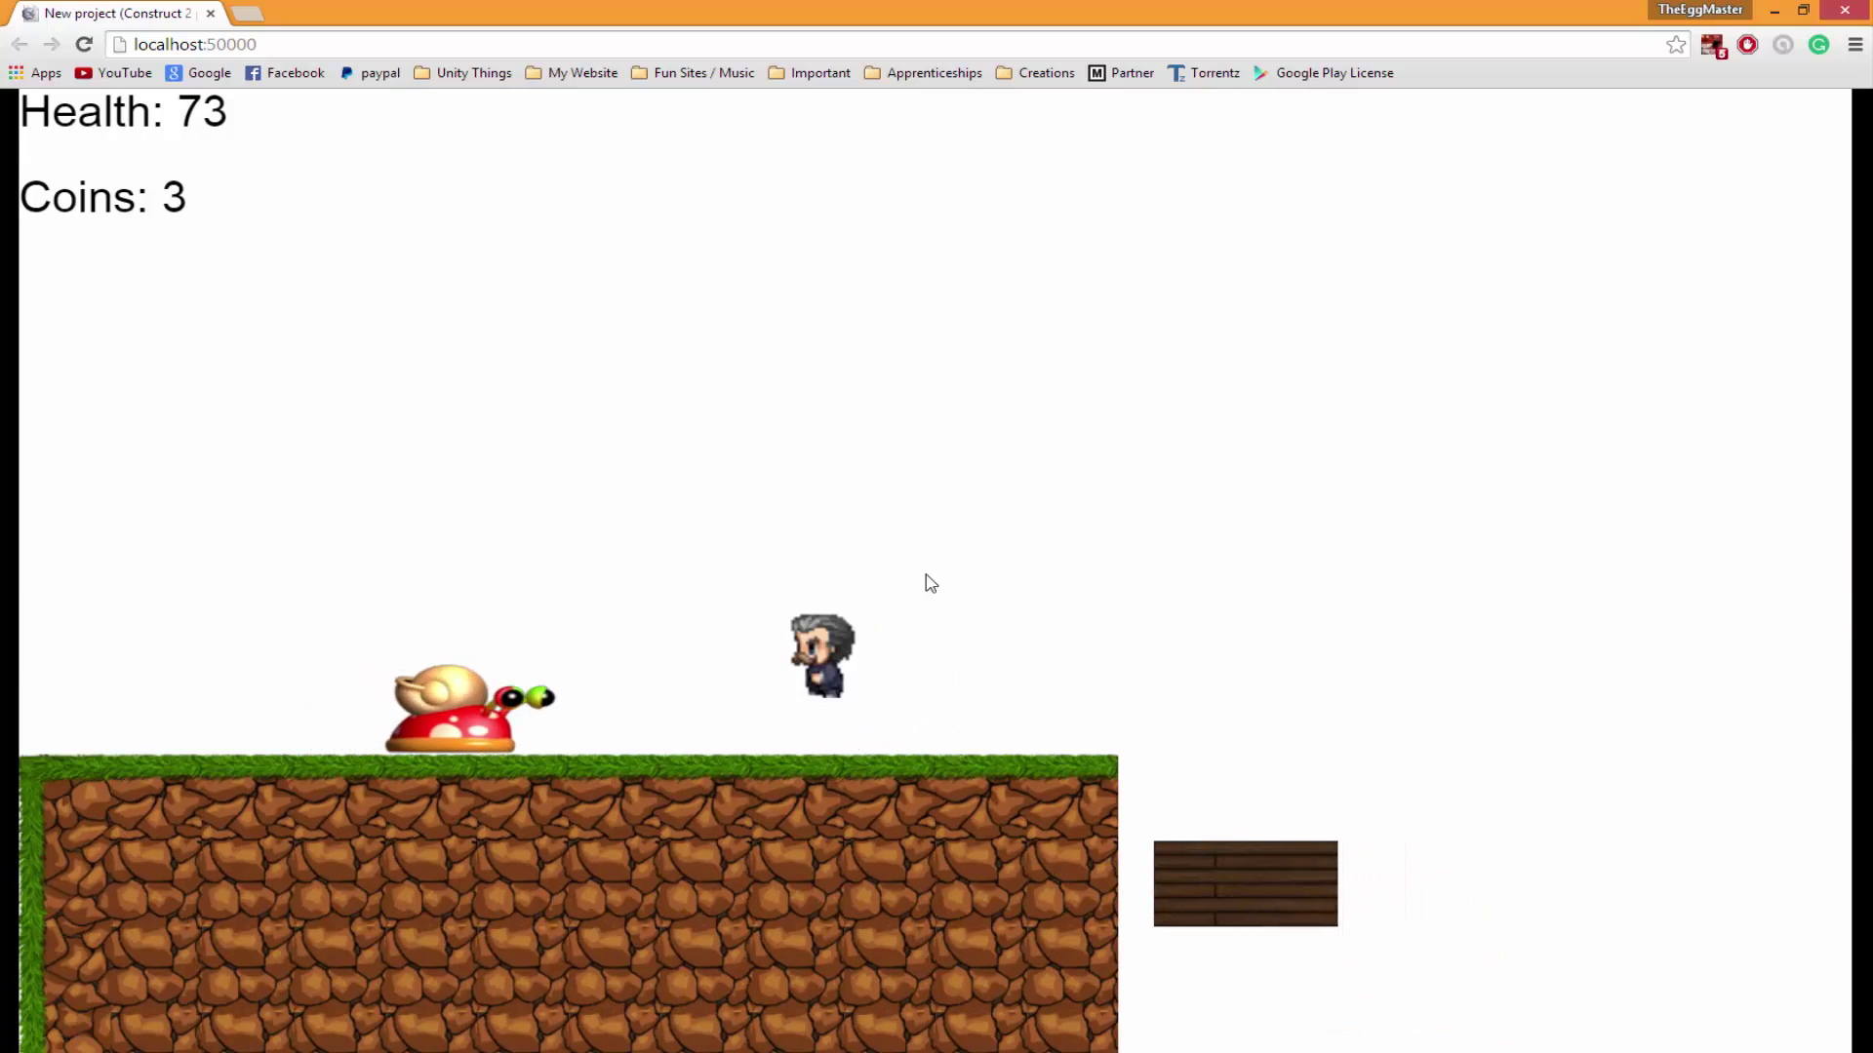
{"action": "key", "text": "Up"}
{"action": "key", "text": "Right"}
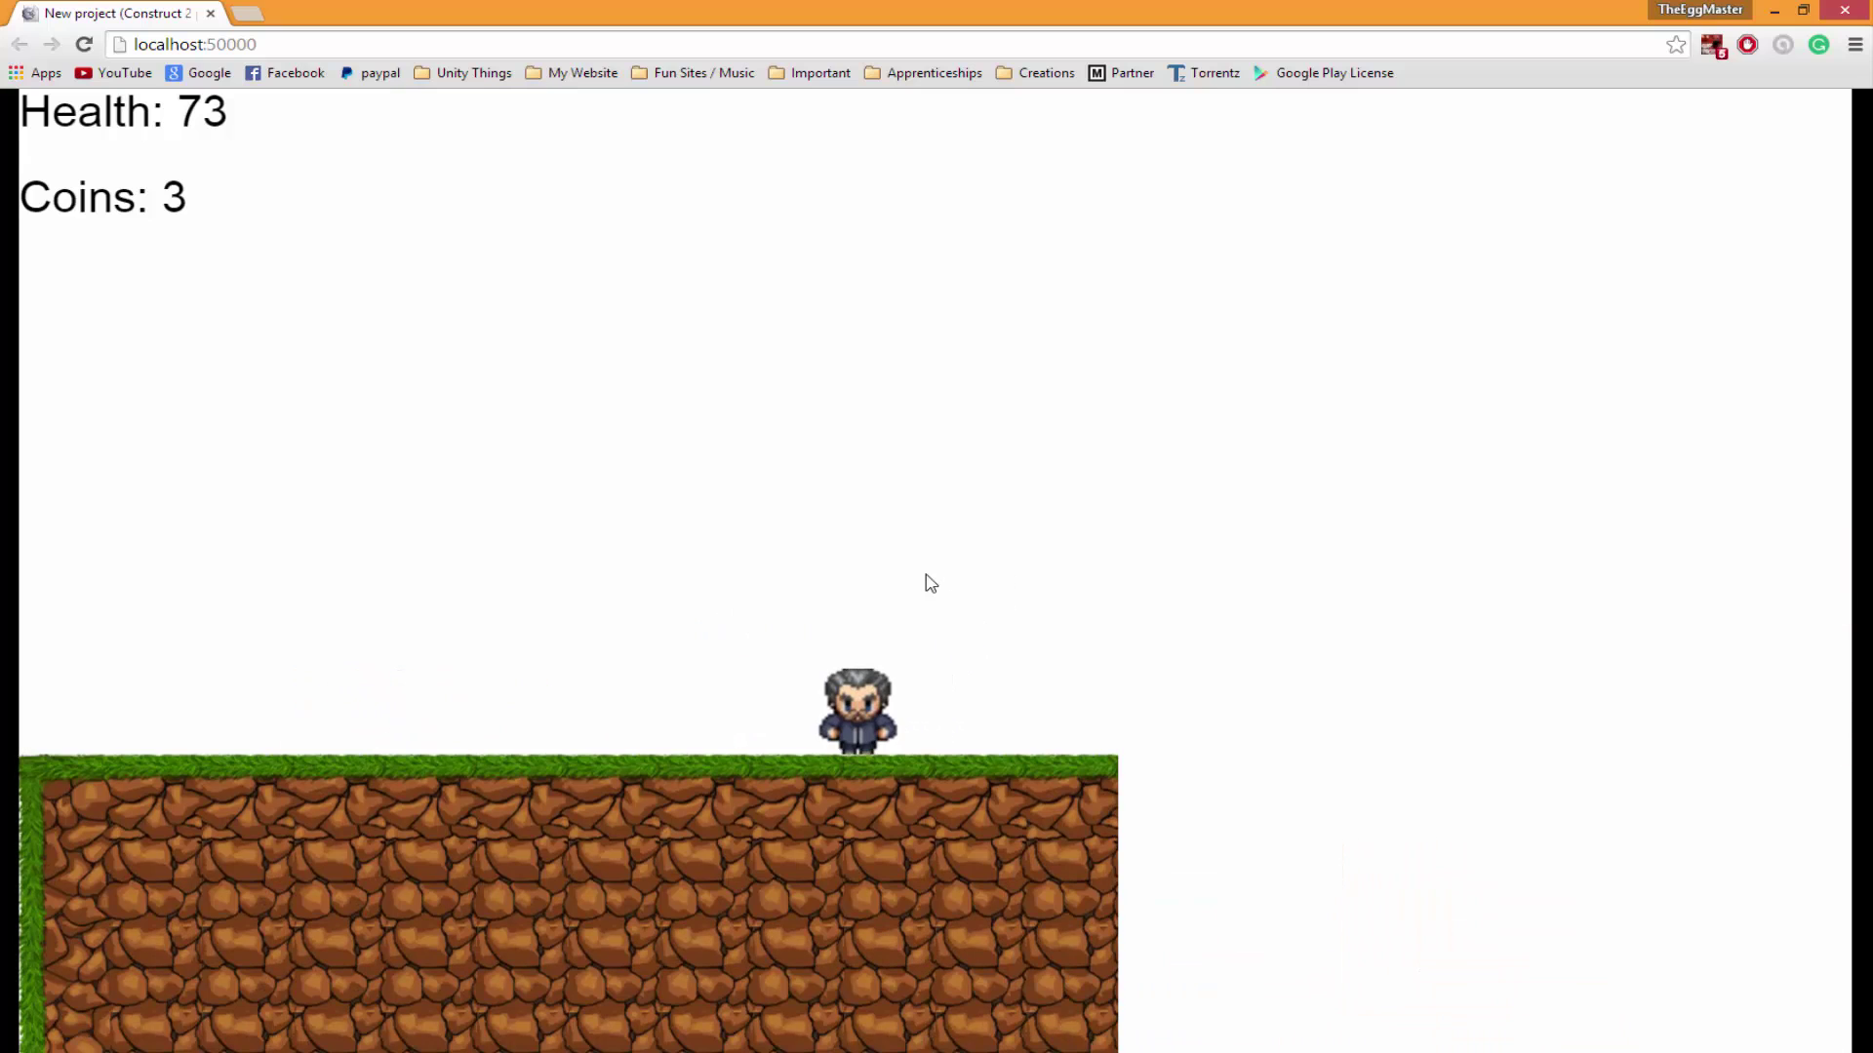
{"action": "key", "text": "Right"}
{"action": "key", "text": "Up"}
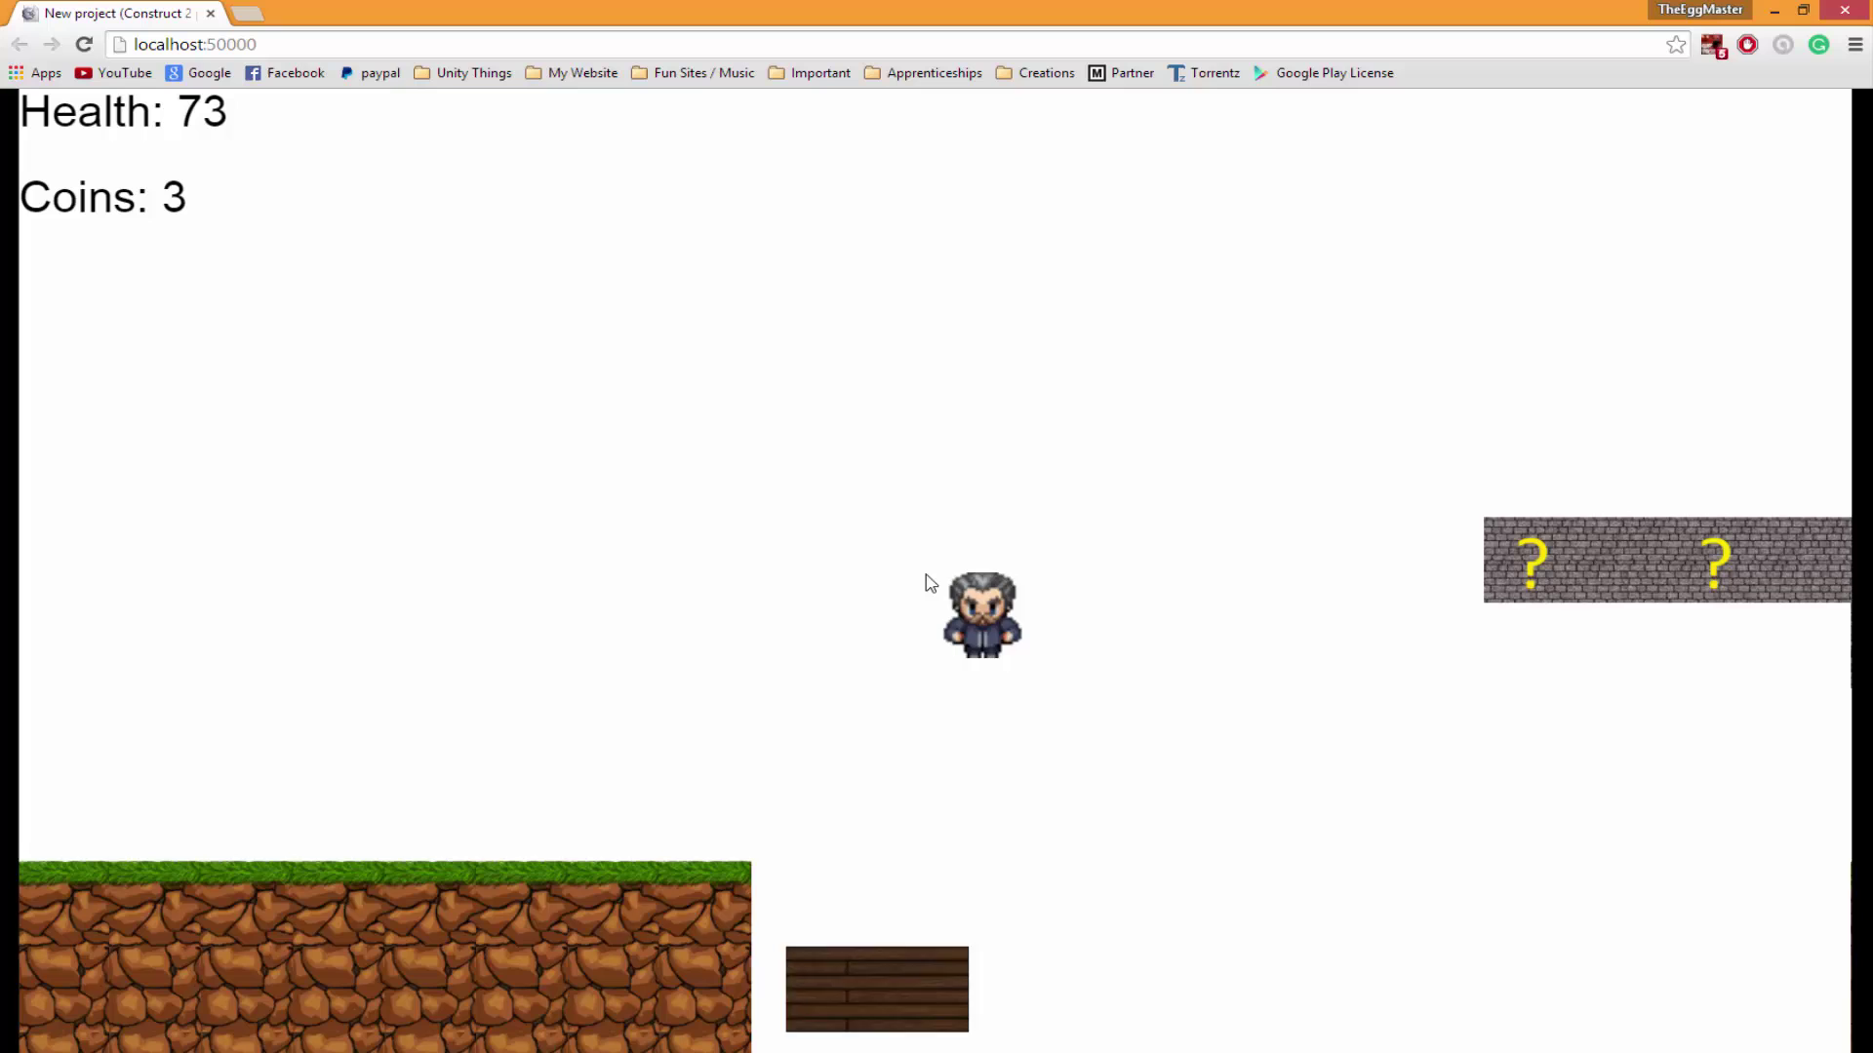
{"action": "key", "text": "Right"}
{"action": "key", "text": "Up"}
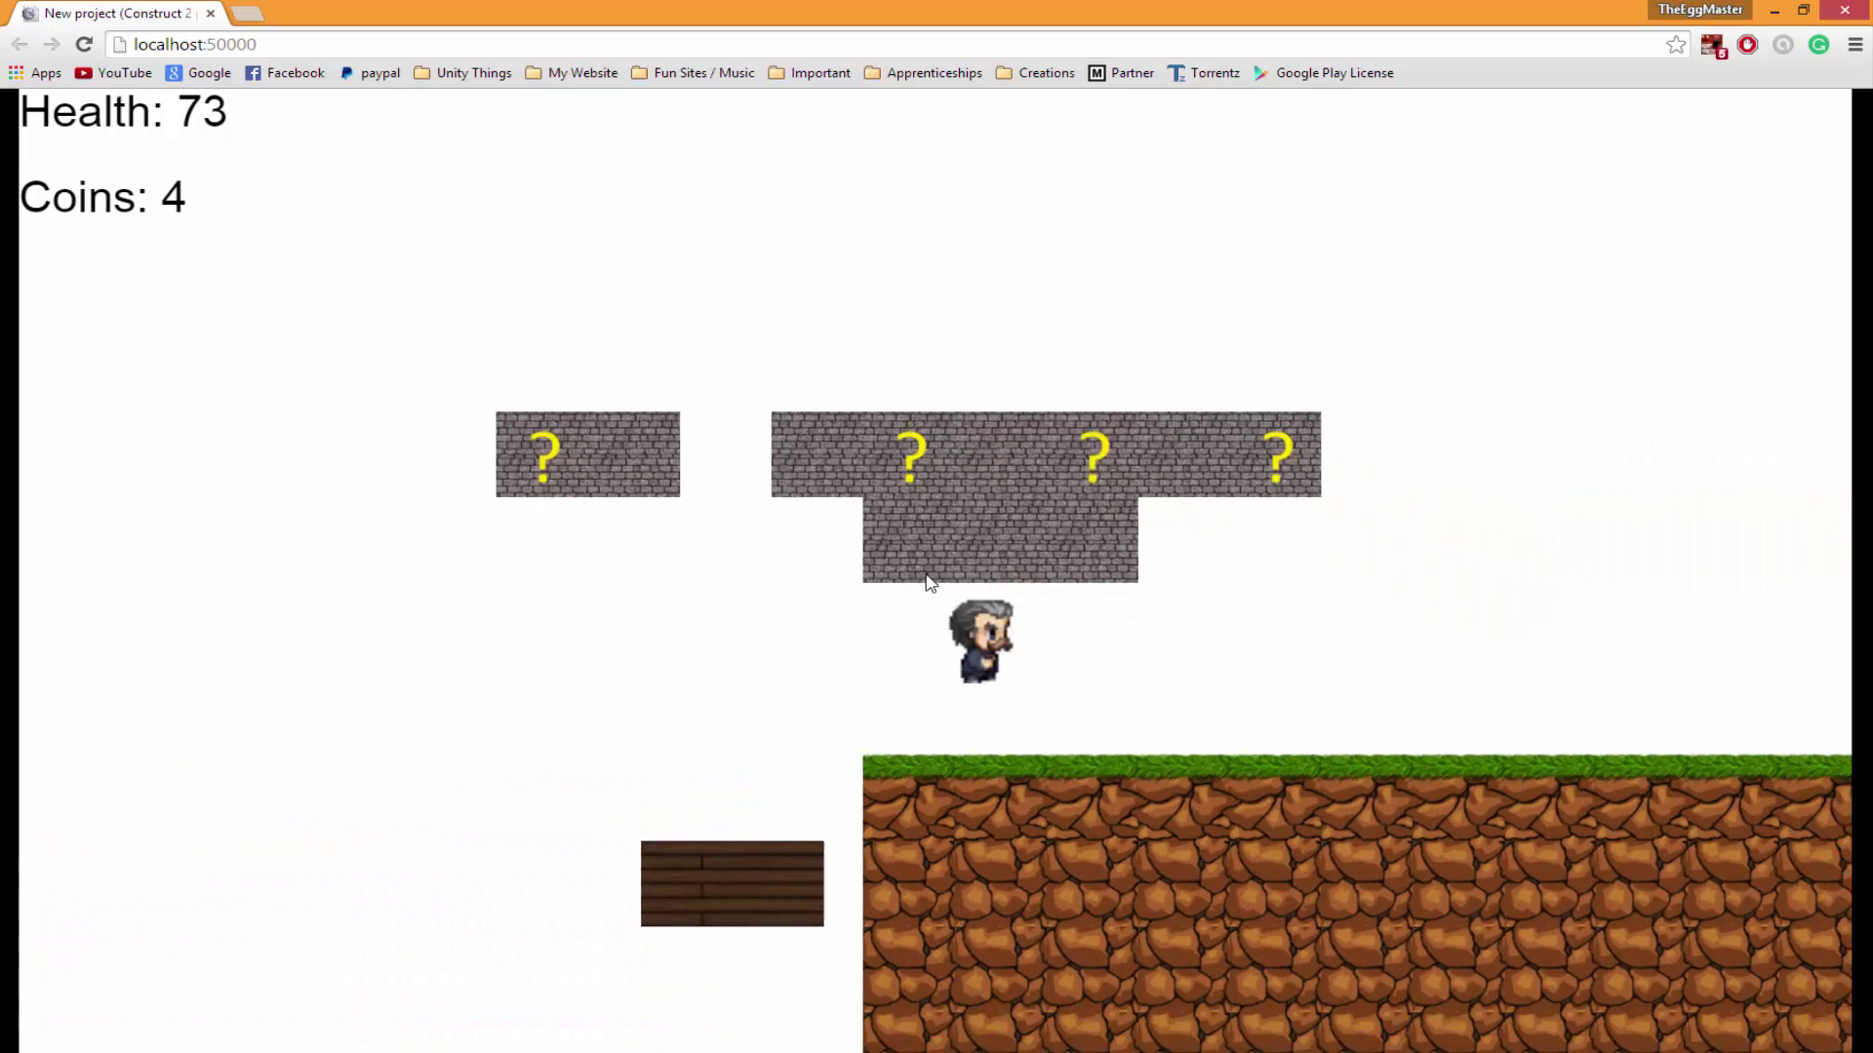
- Jump into several question blocks and collect the spawned coins as the blocks vanish
{"action": "key", "text": "Up"}
{"action": "key", "text": "Left"}
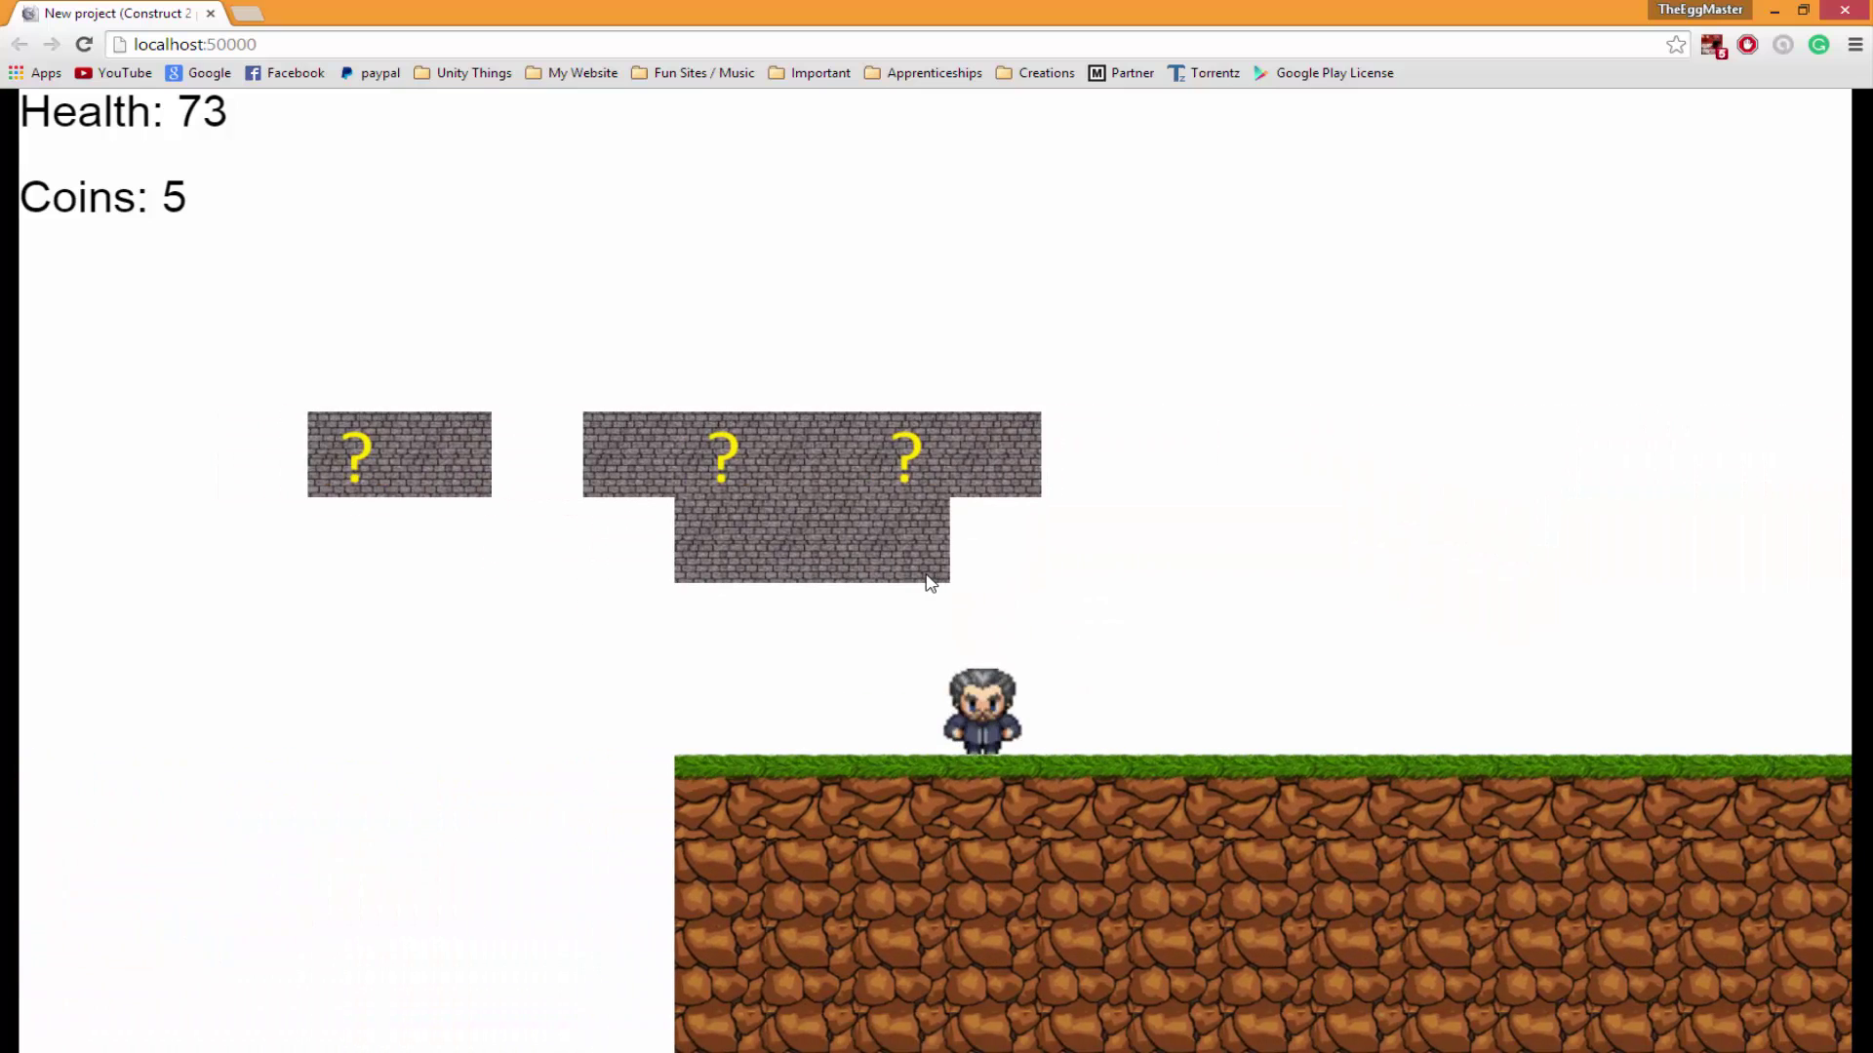
{"action": "key", "text": "Right"}
{"action": "key", "text": "Up"}
{"action": "key", "text": "Left"}
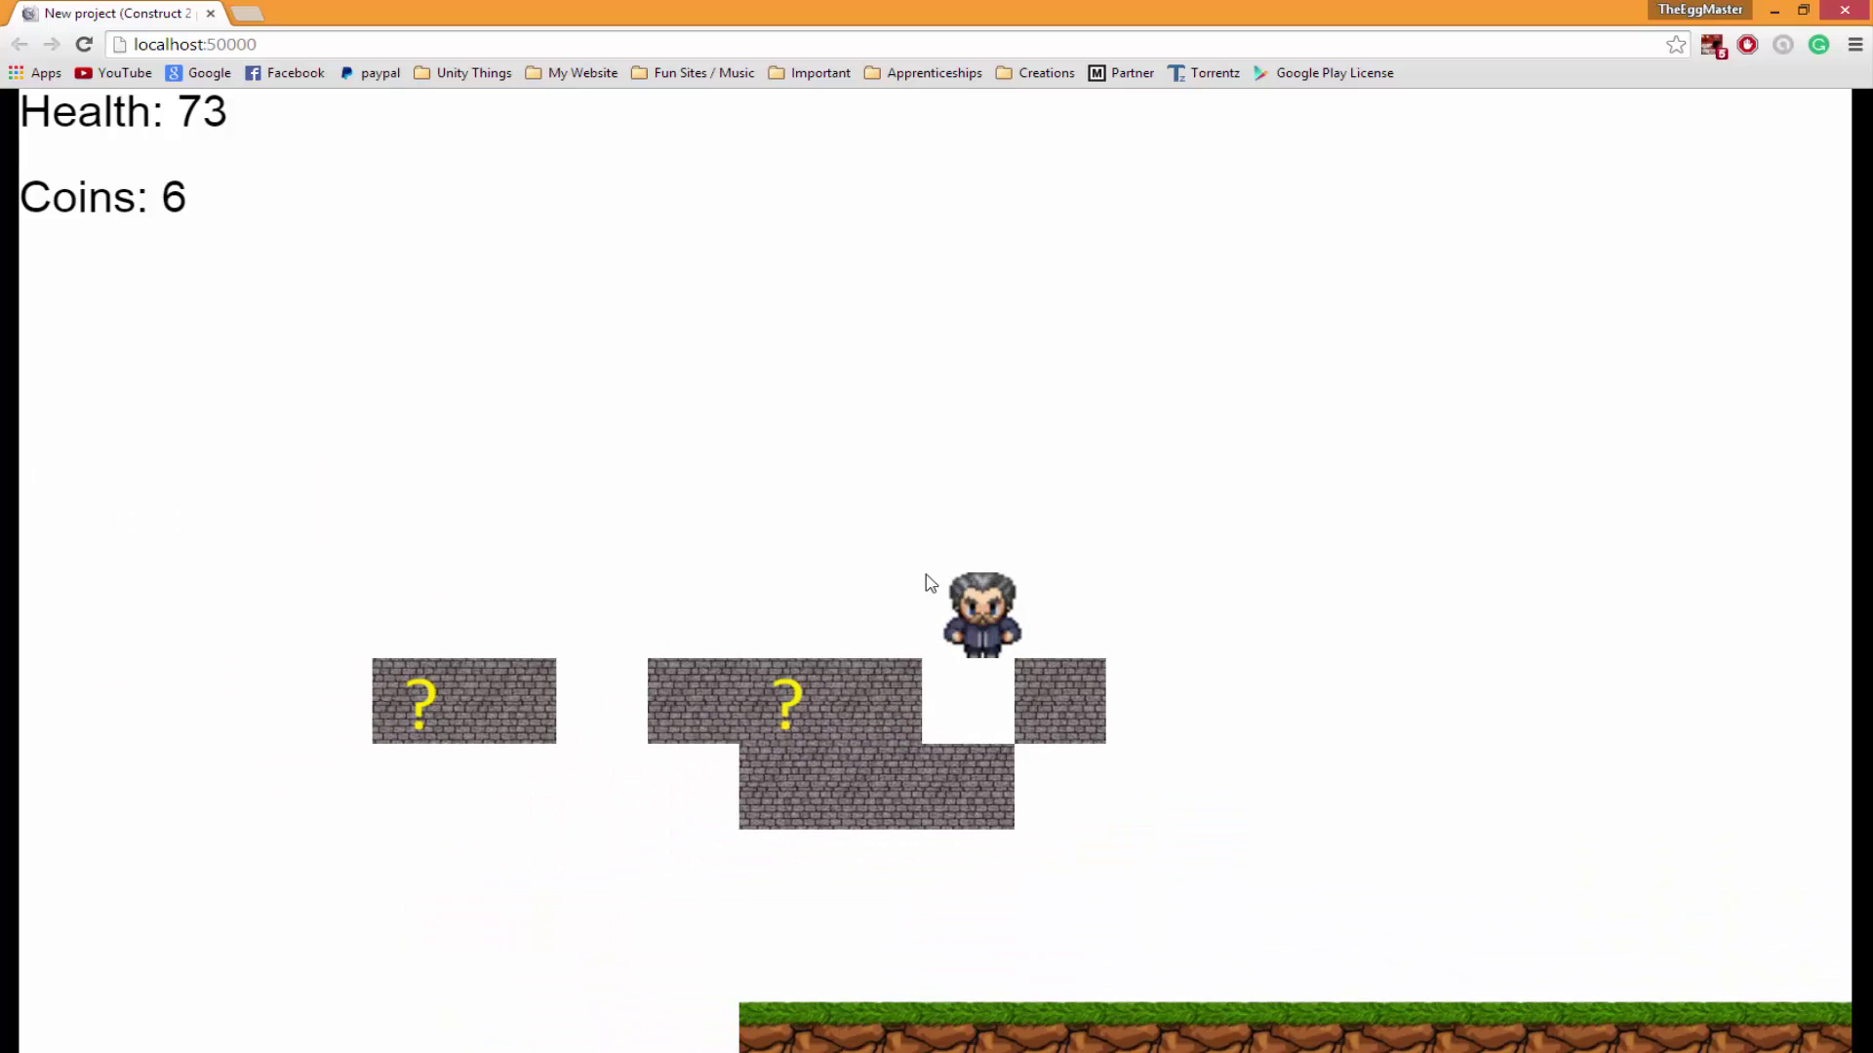
{"action": "key", "text": "Left"}
{"action": "key", "text": "Up"}
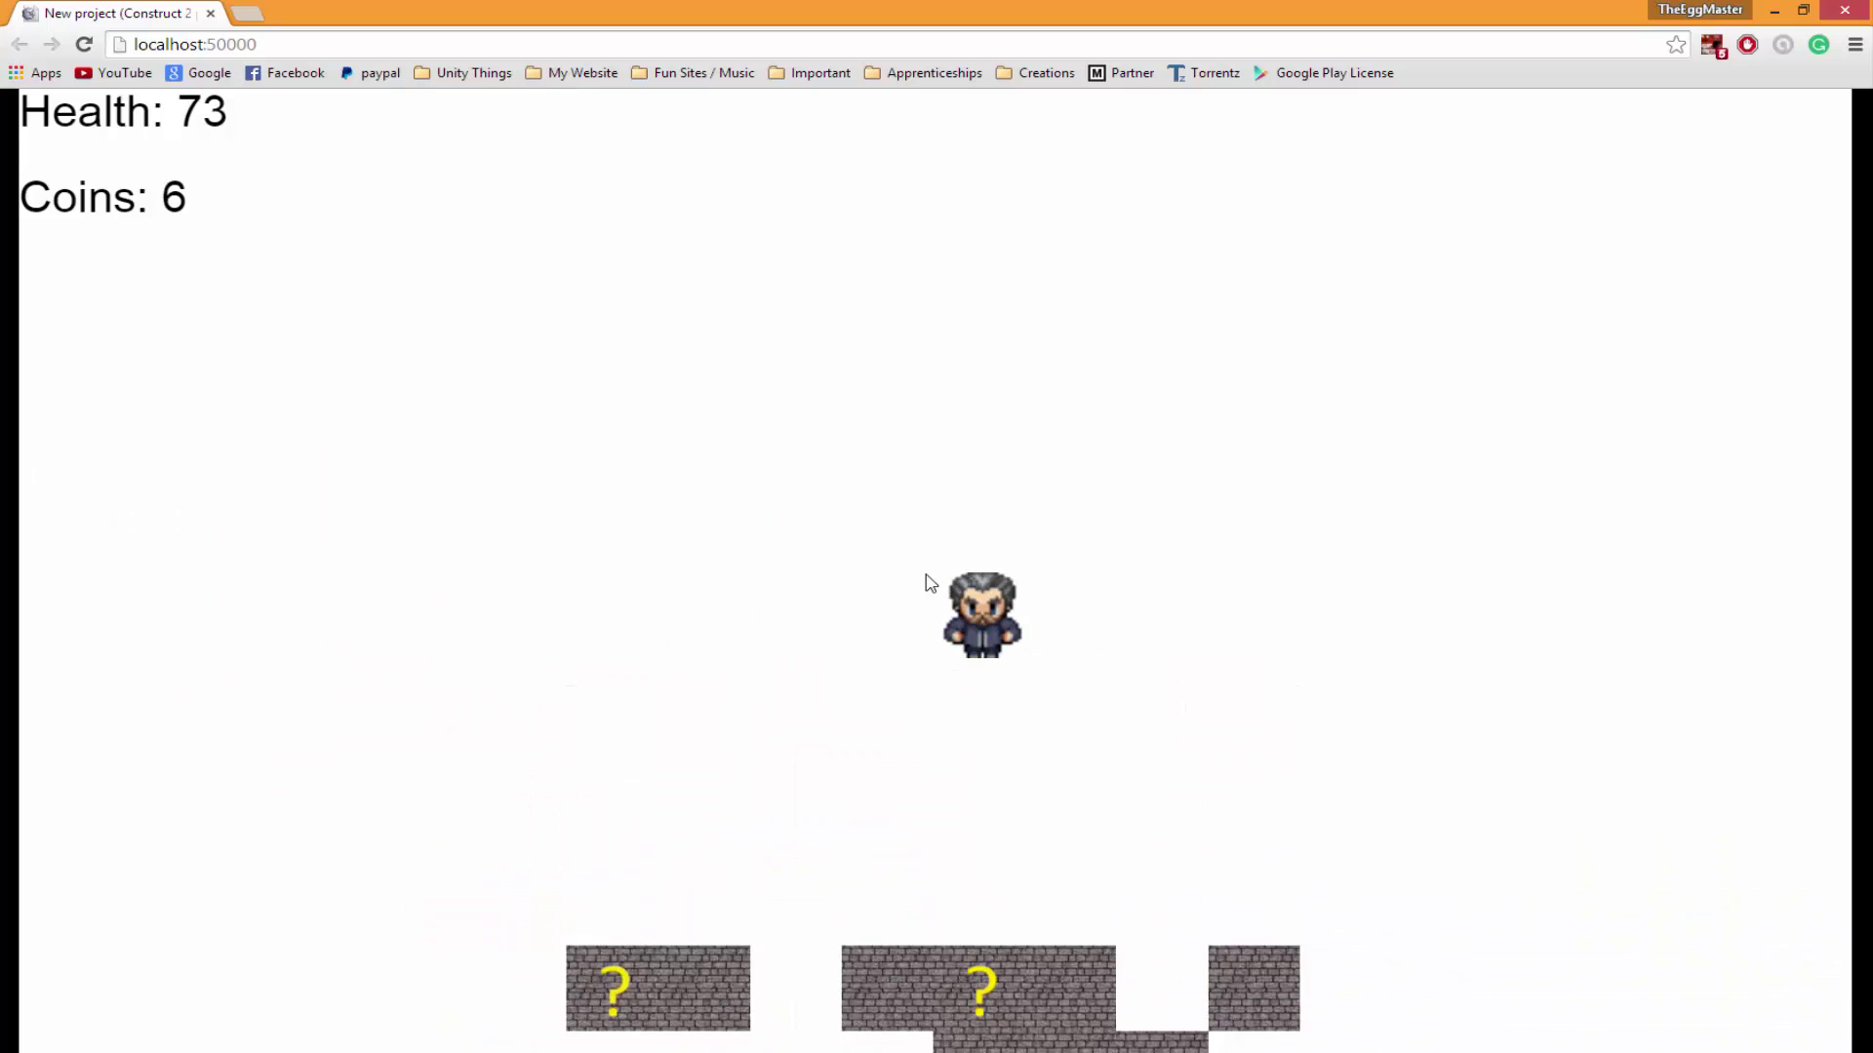
{"action": "key", "text": "Up"}
{"action": "key", "text": "Left"}
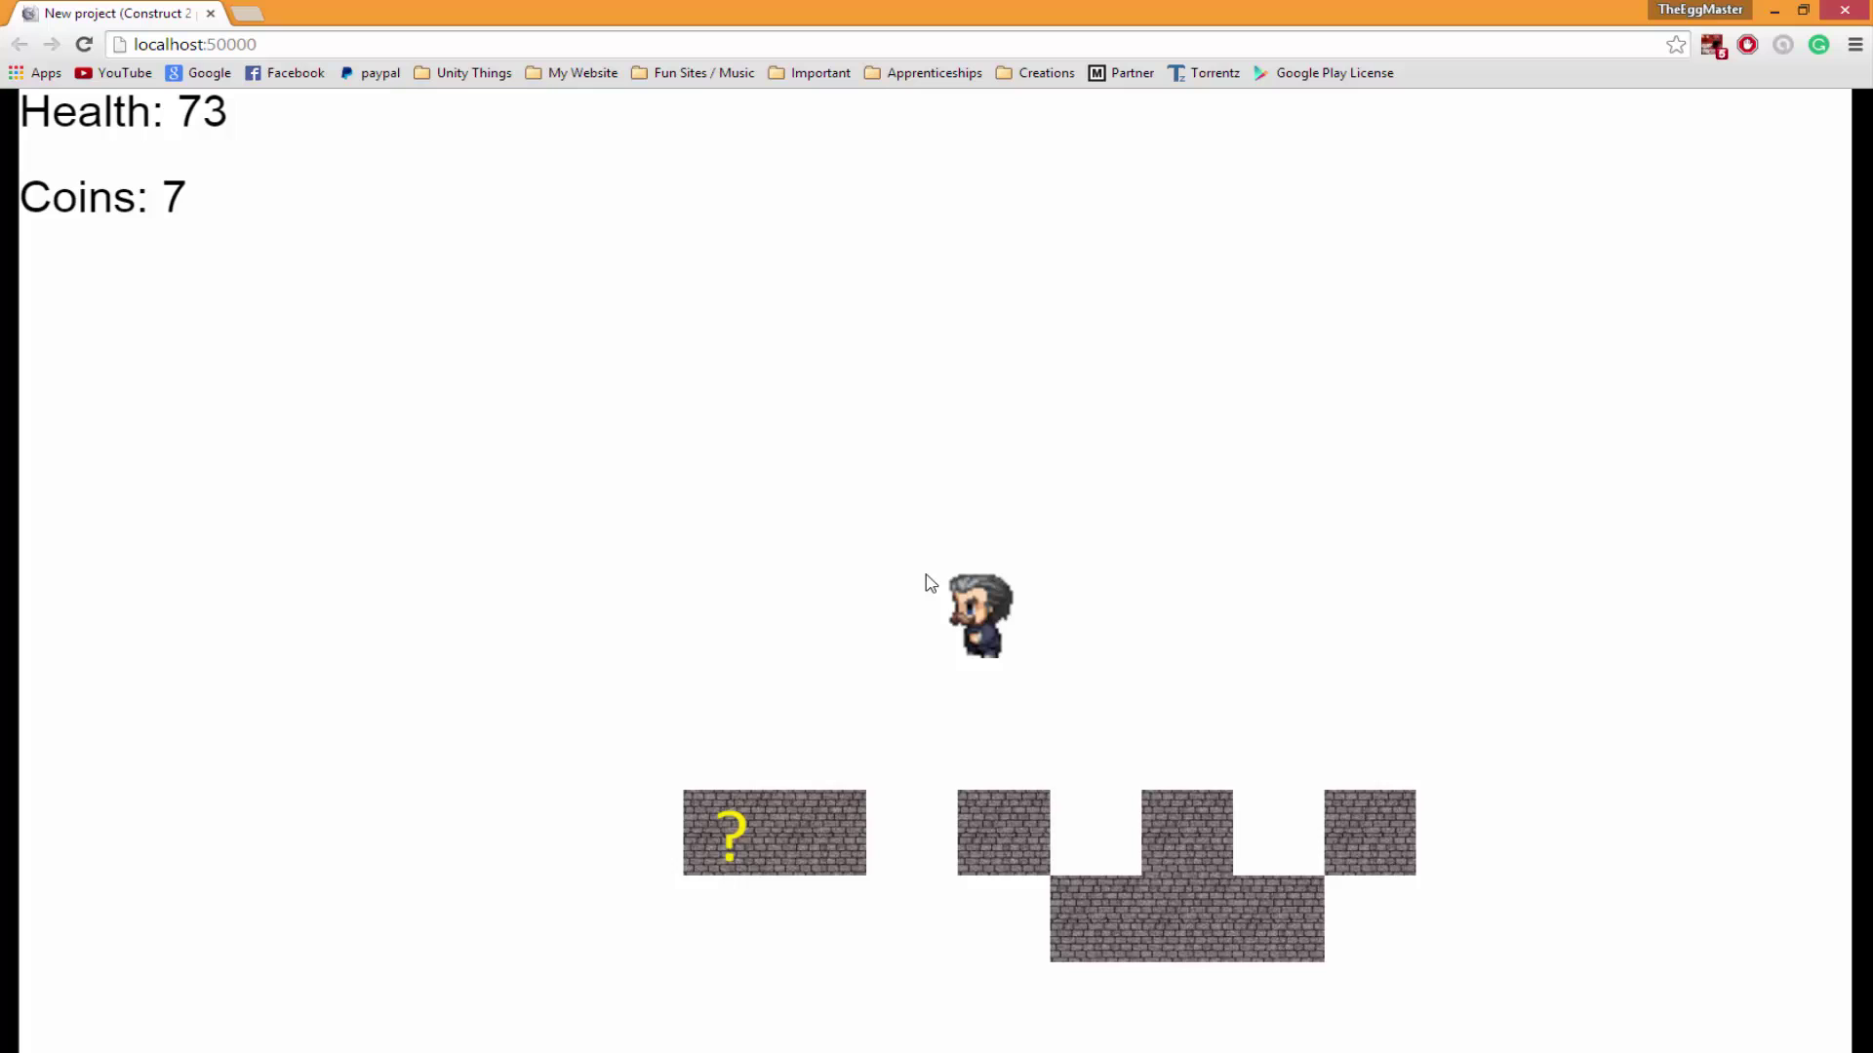
{"action": "key", "text": "Up"}
{"action": "key", "text": "Left"}
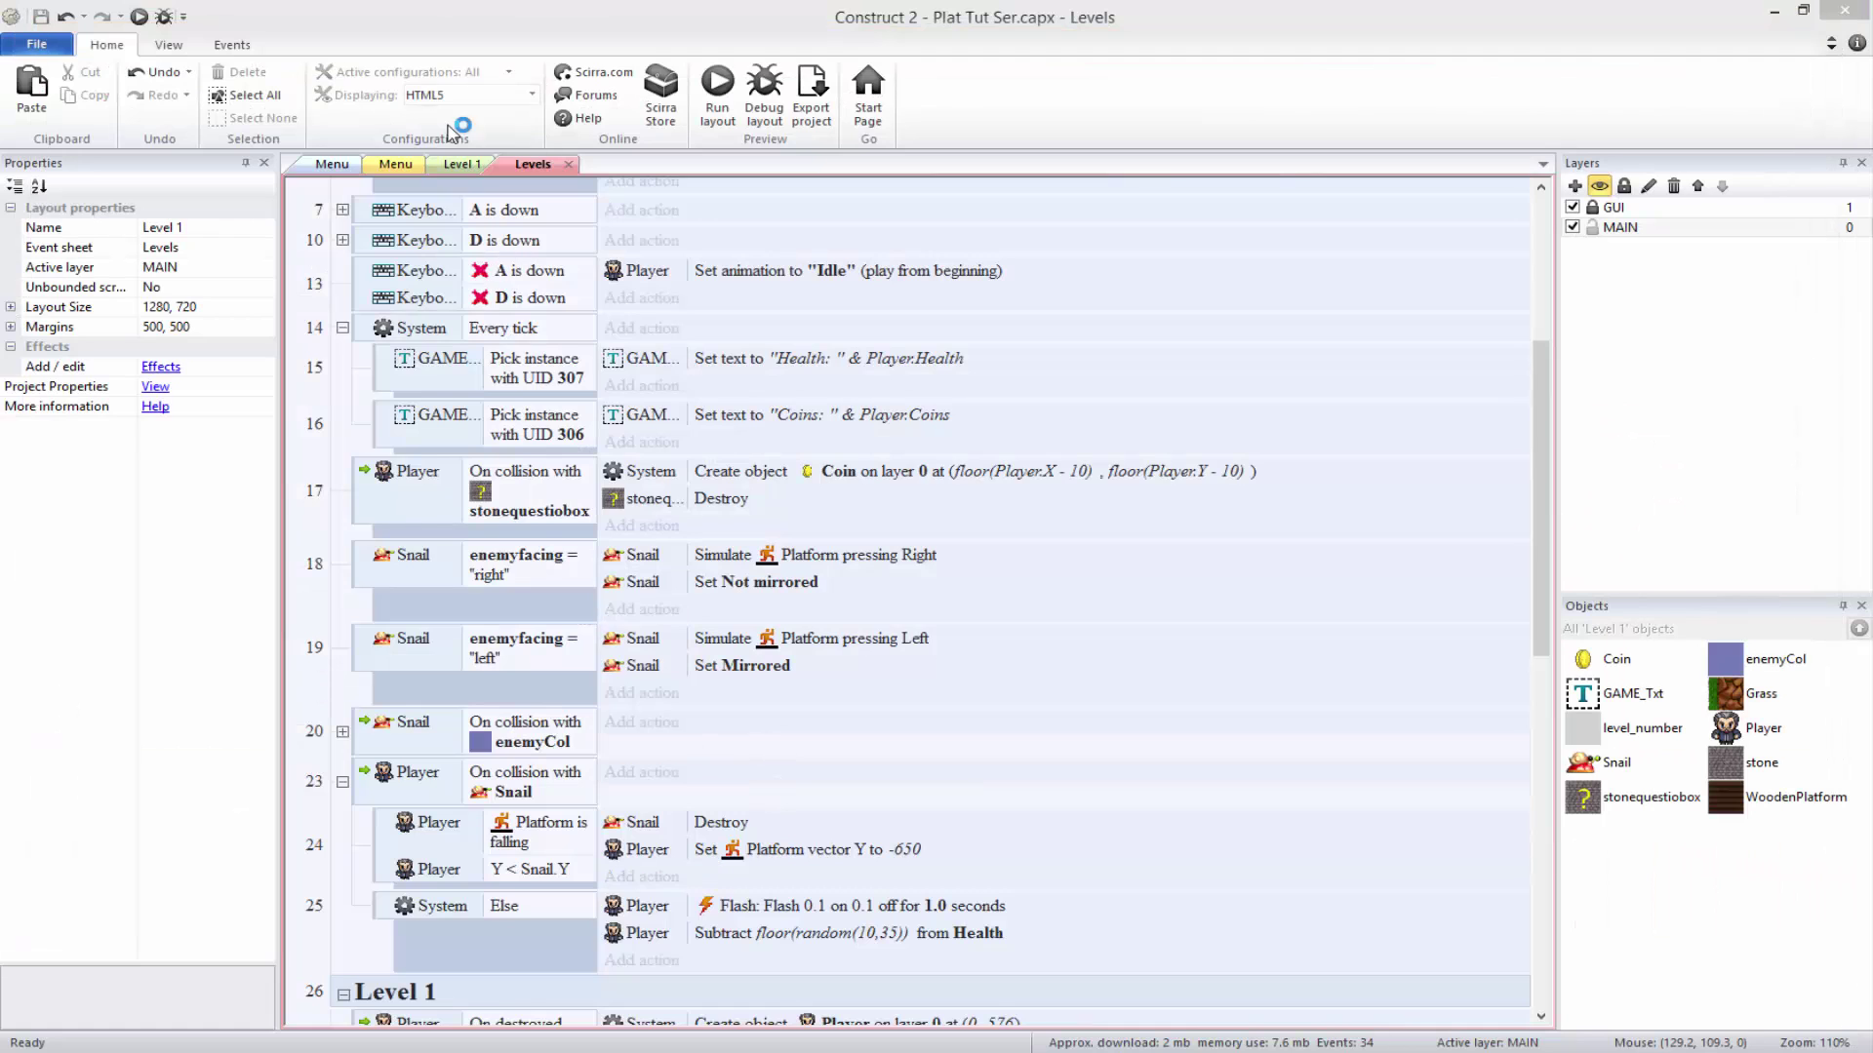
- Bring the Player into view on Level 1 and open its Idle frame with the collision polygon tool
{"action": "left_click", "coordinate": [464, 166]}
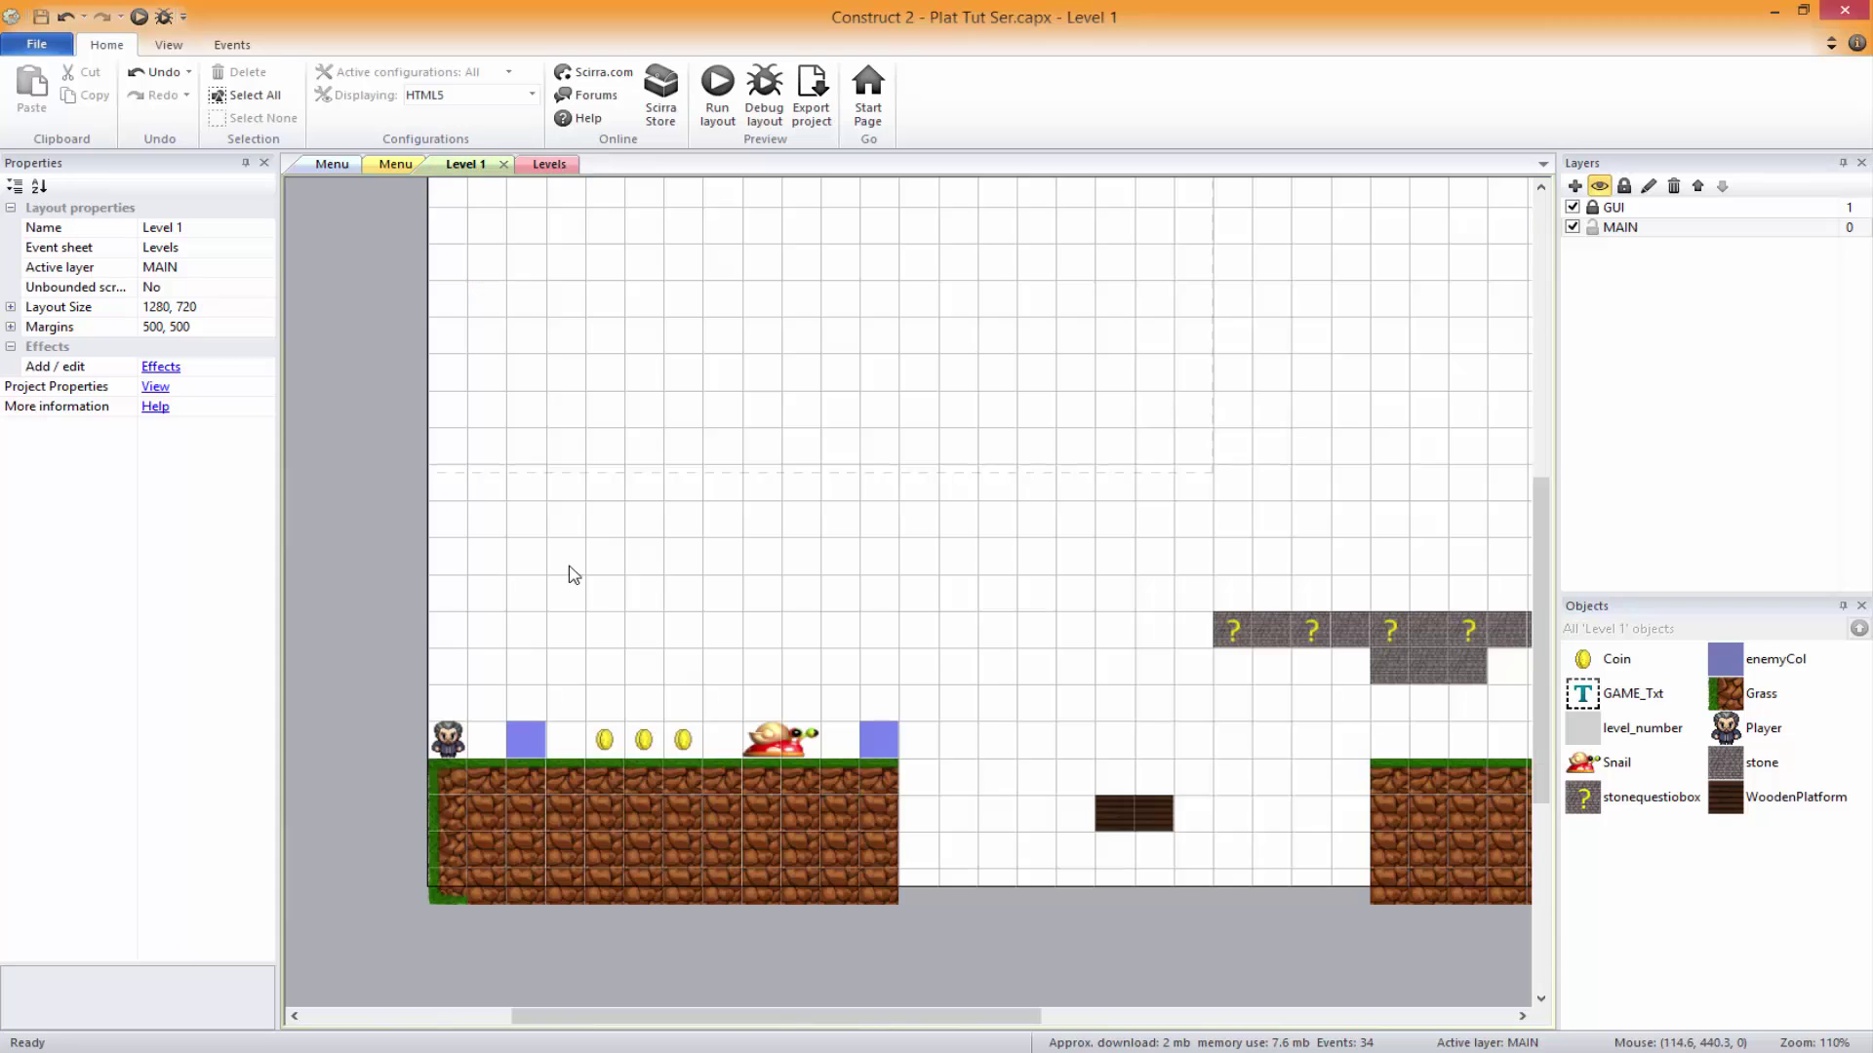
{"action": "middle_click_drag", "start_coordinate": [478, 726], "coordinate": [829, 731]}
{"action": "scroll", "coordinate": [828, 731], "scroll_direction": "up", "scroll_amount": 4, "text": "ctrl"}
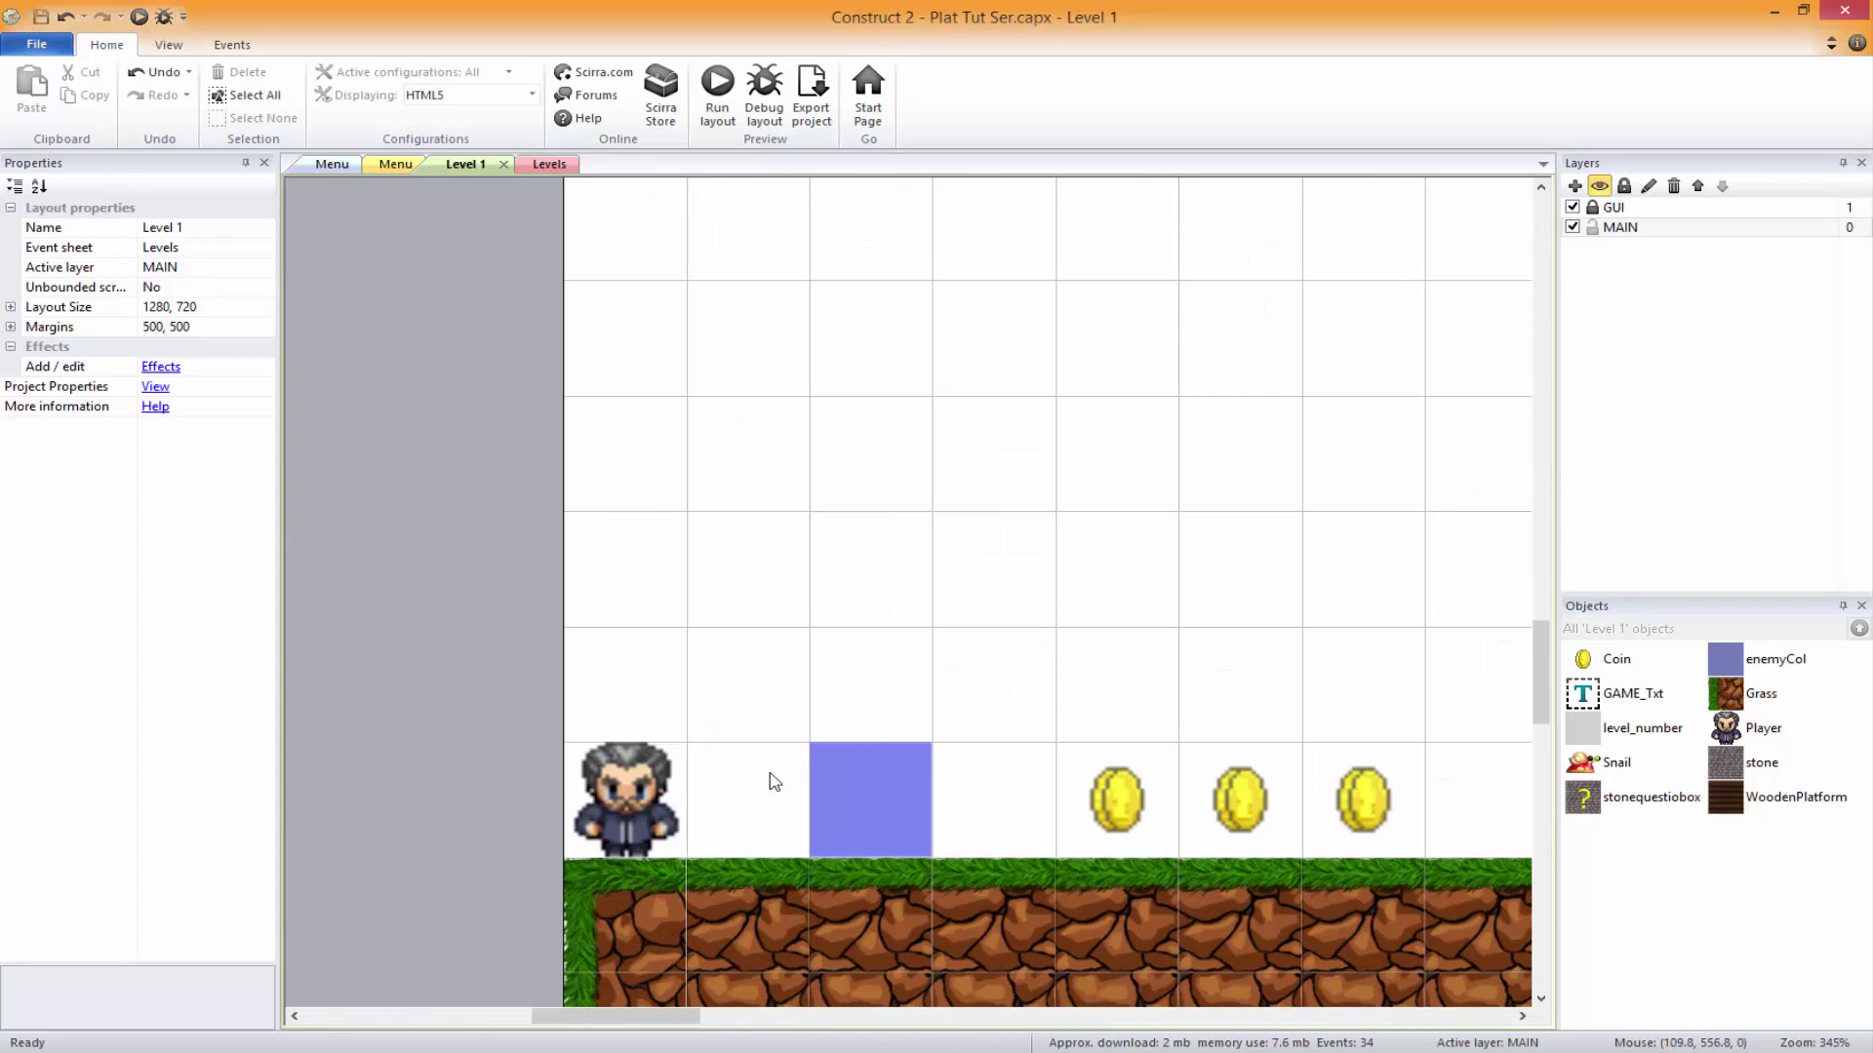
{"action": "double_click", "coordinate": [621, 760]}
{"action": "scroll", "coordinate": [1014, 507], "scroll_direction": "up", "scroll_amount": 6, "text": "ctrl"}
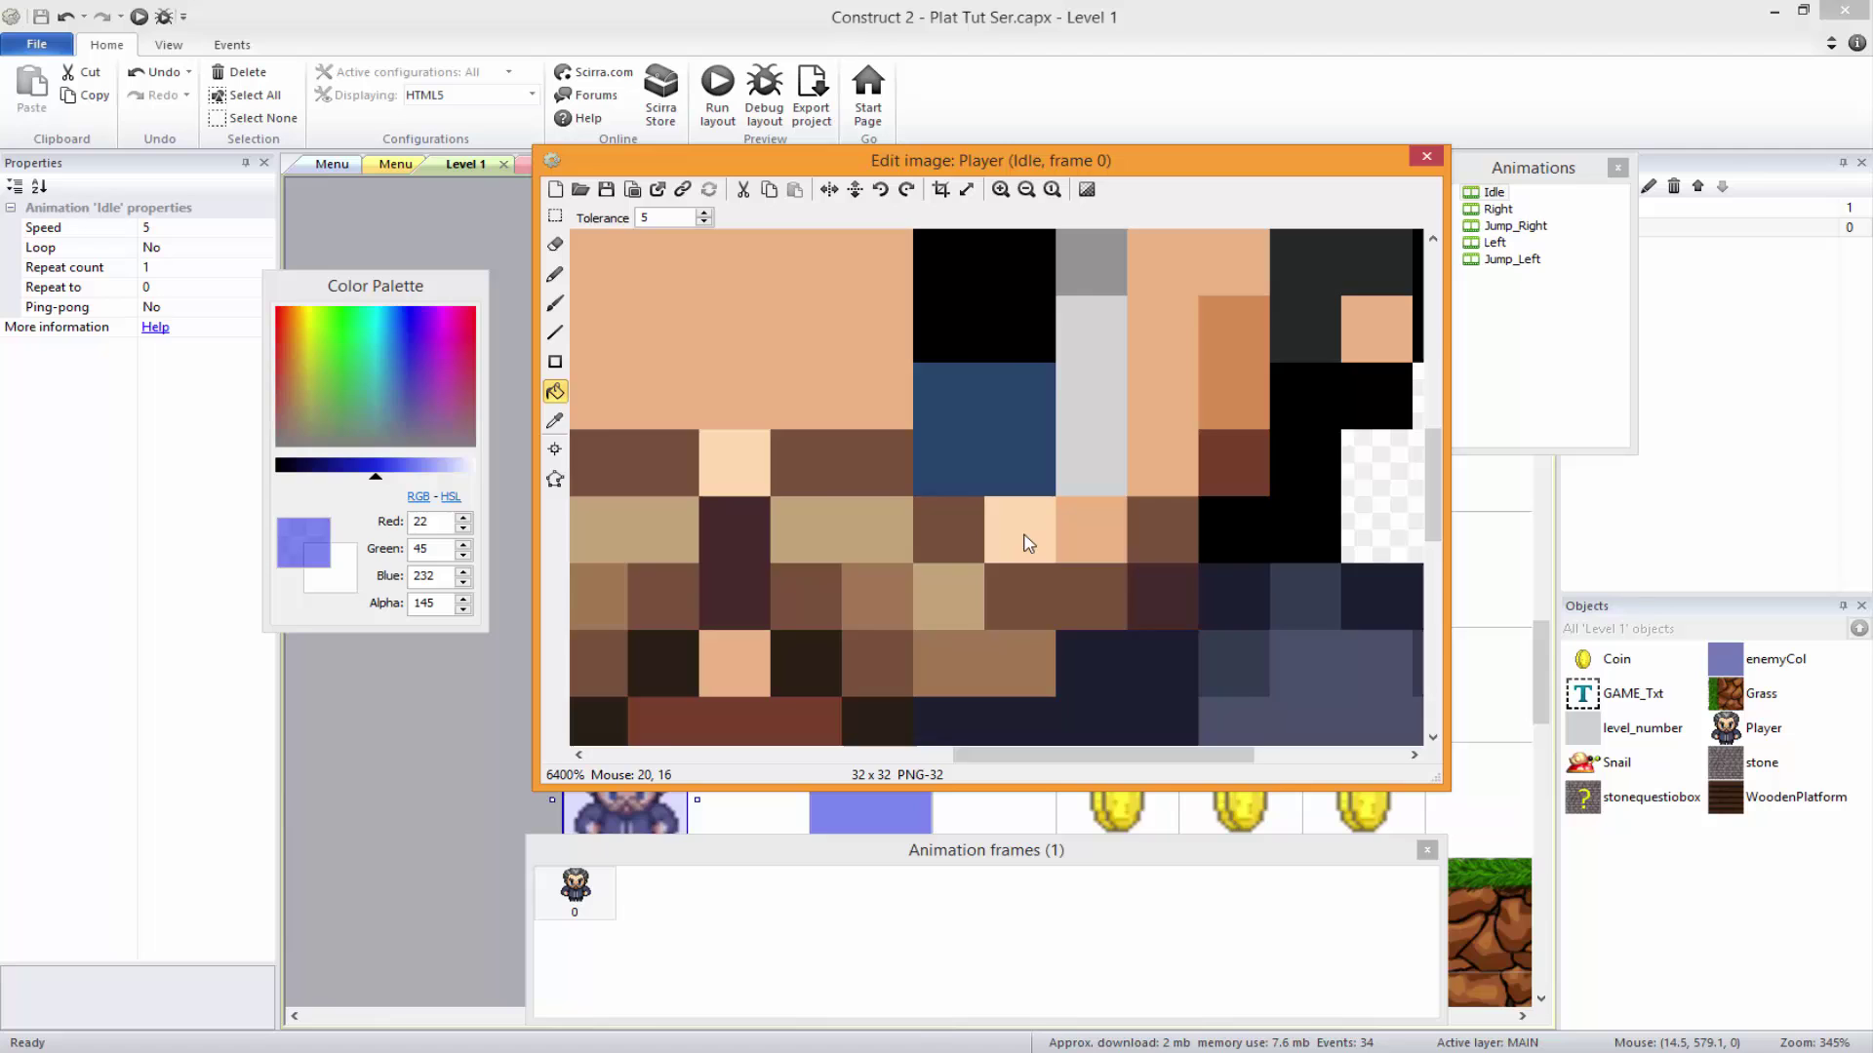
{"action": "scroll", "coordinate": [1034, 526], "scroll_direction": "down", "scroll_amount": 2, "text": "ctrl"}
{"action": "scroll", "coordinate": [1040, 517], "scroll_direction": "down", "scroll_amount": 1, "text": "ctrl"}
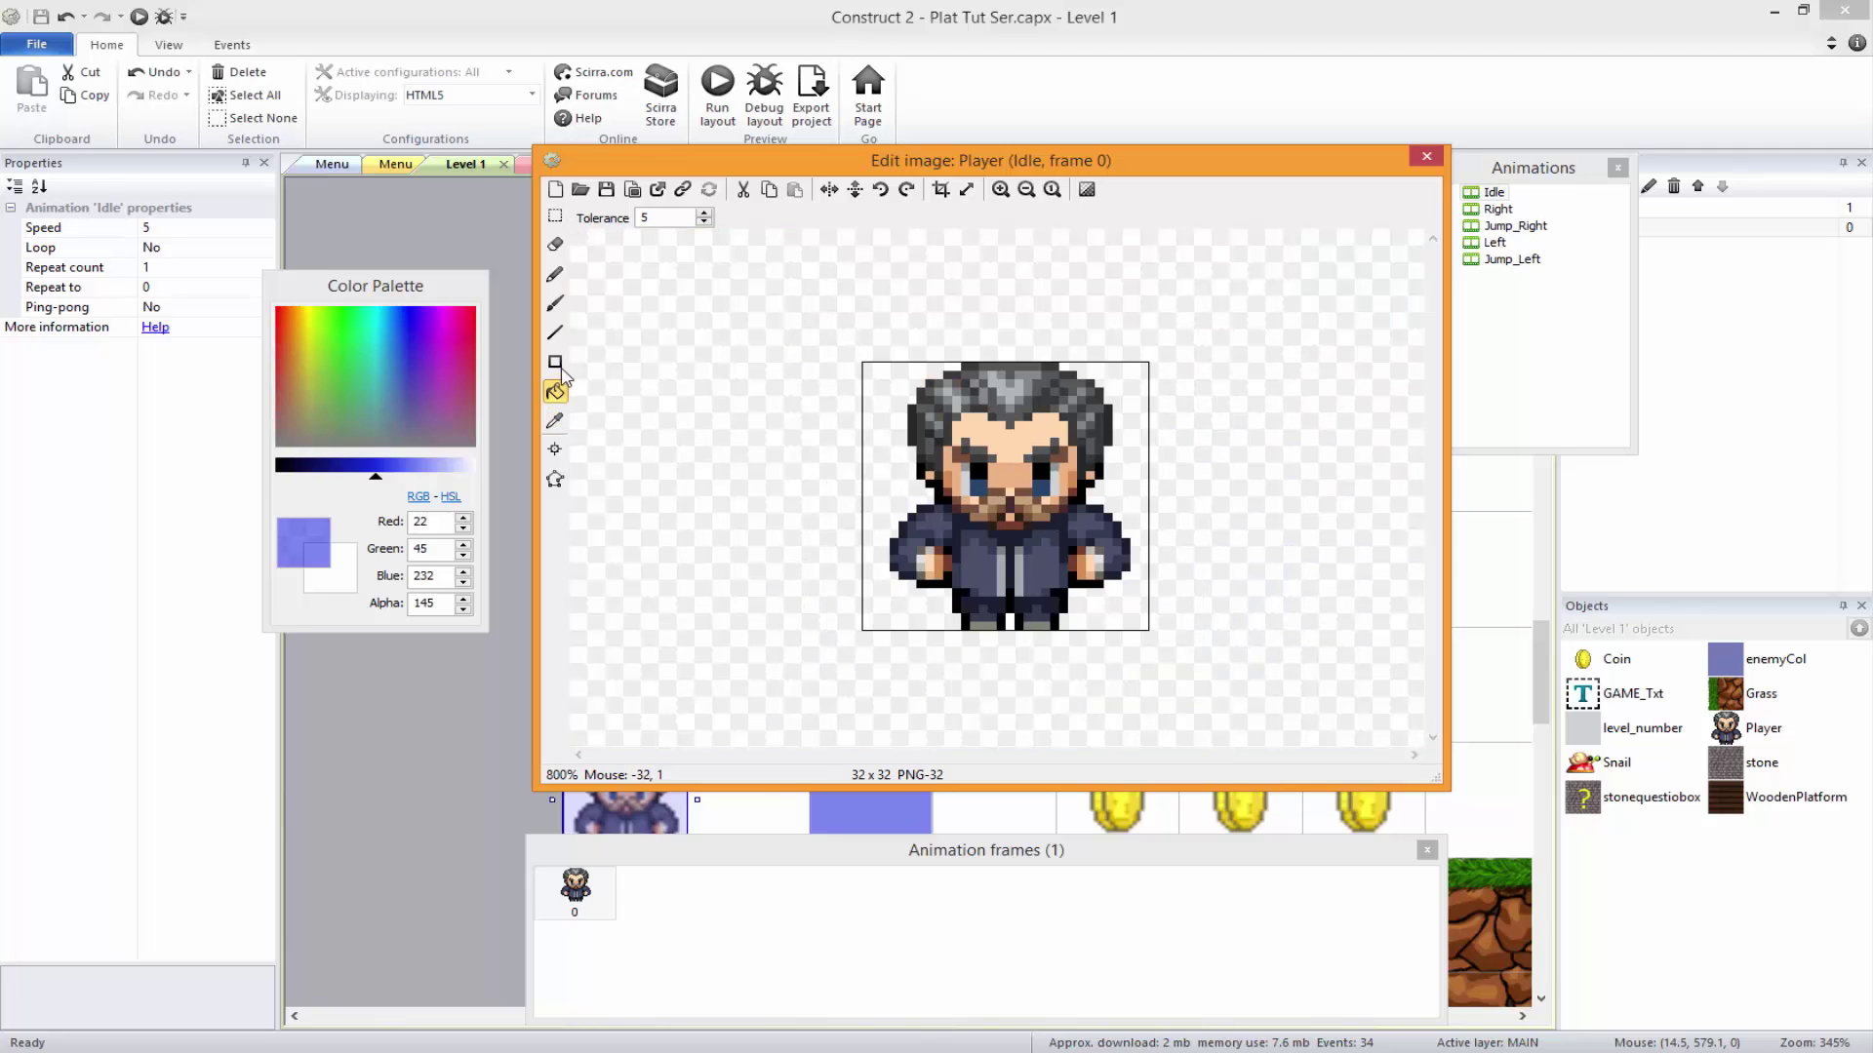
{"action": "left_click", "coordinate": [555, 479]}
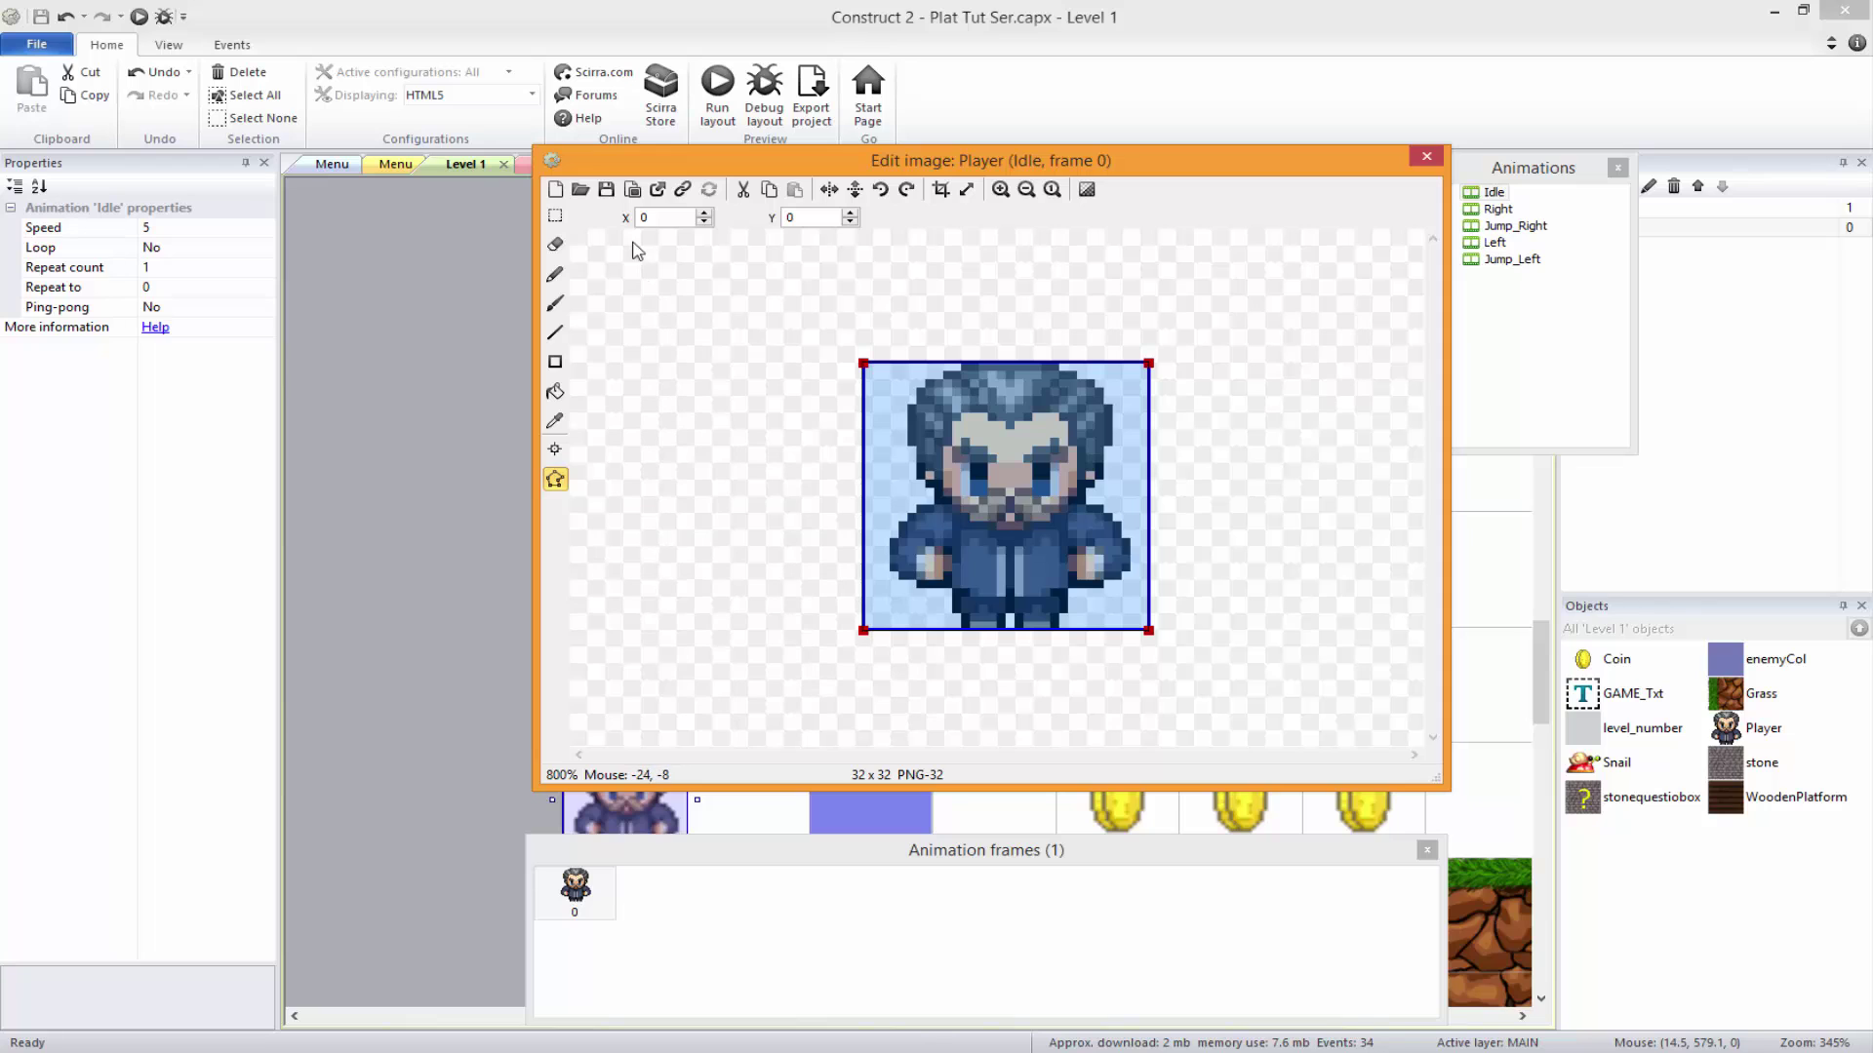
- Drag all four Idle collision points inward to a slim rectangle around the body, about x 9 to 24
{"action": "left_click", "coordinate": [556, 482]}
{"action": "left_click_drag", "start_coordinate": [864, 632], "coordinate": [961, 641]}
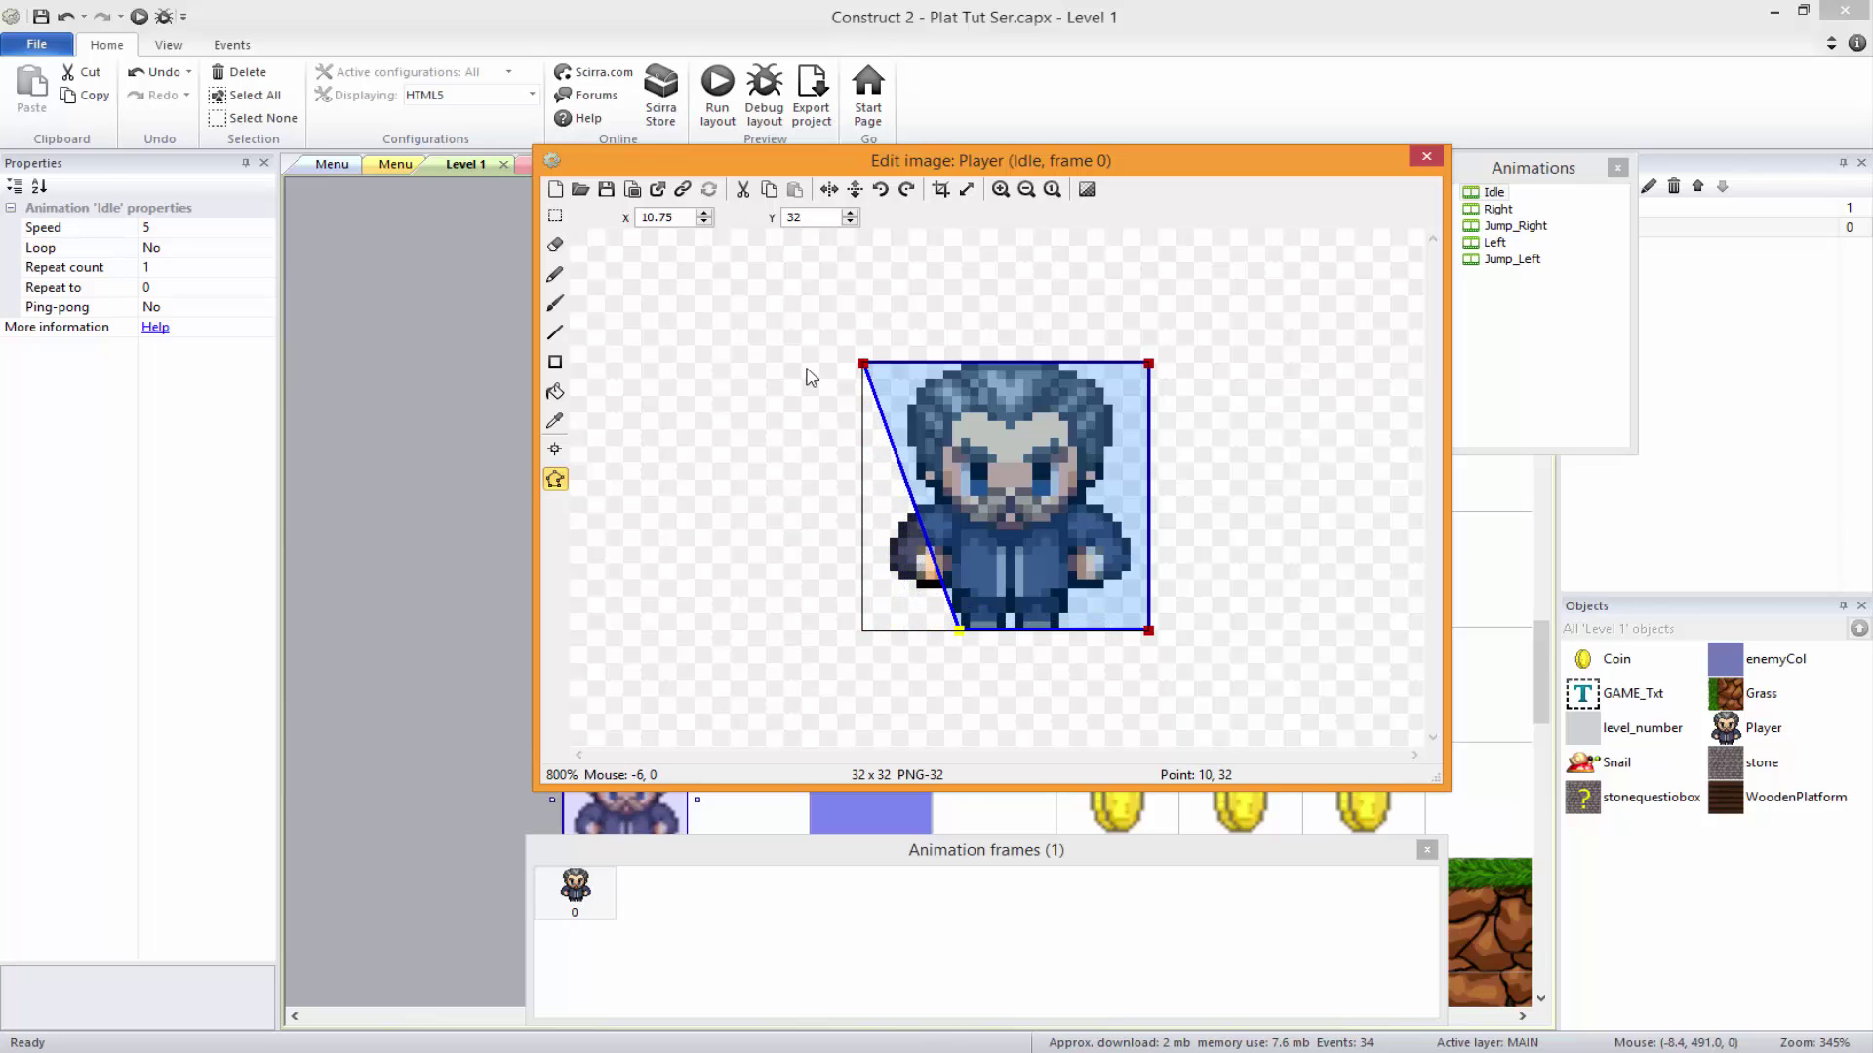
{"action": "left_click_drag", "start_coordinate": [866, 367], "coordinate": [943, 363]}
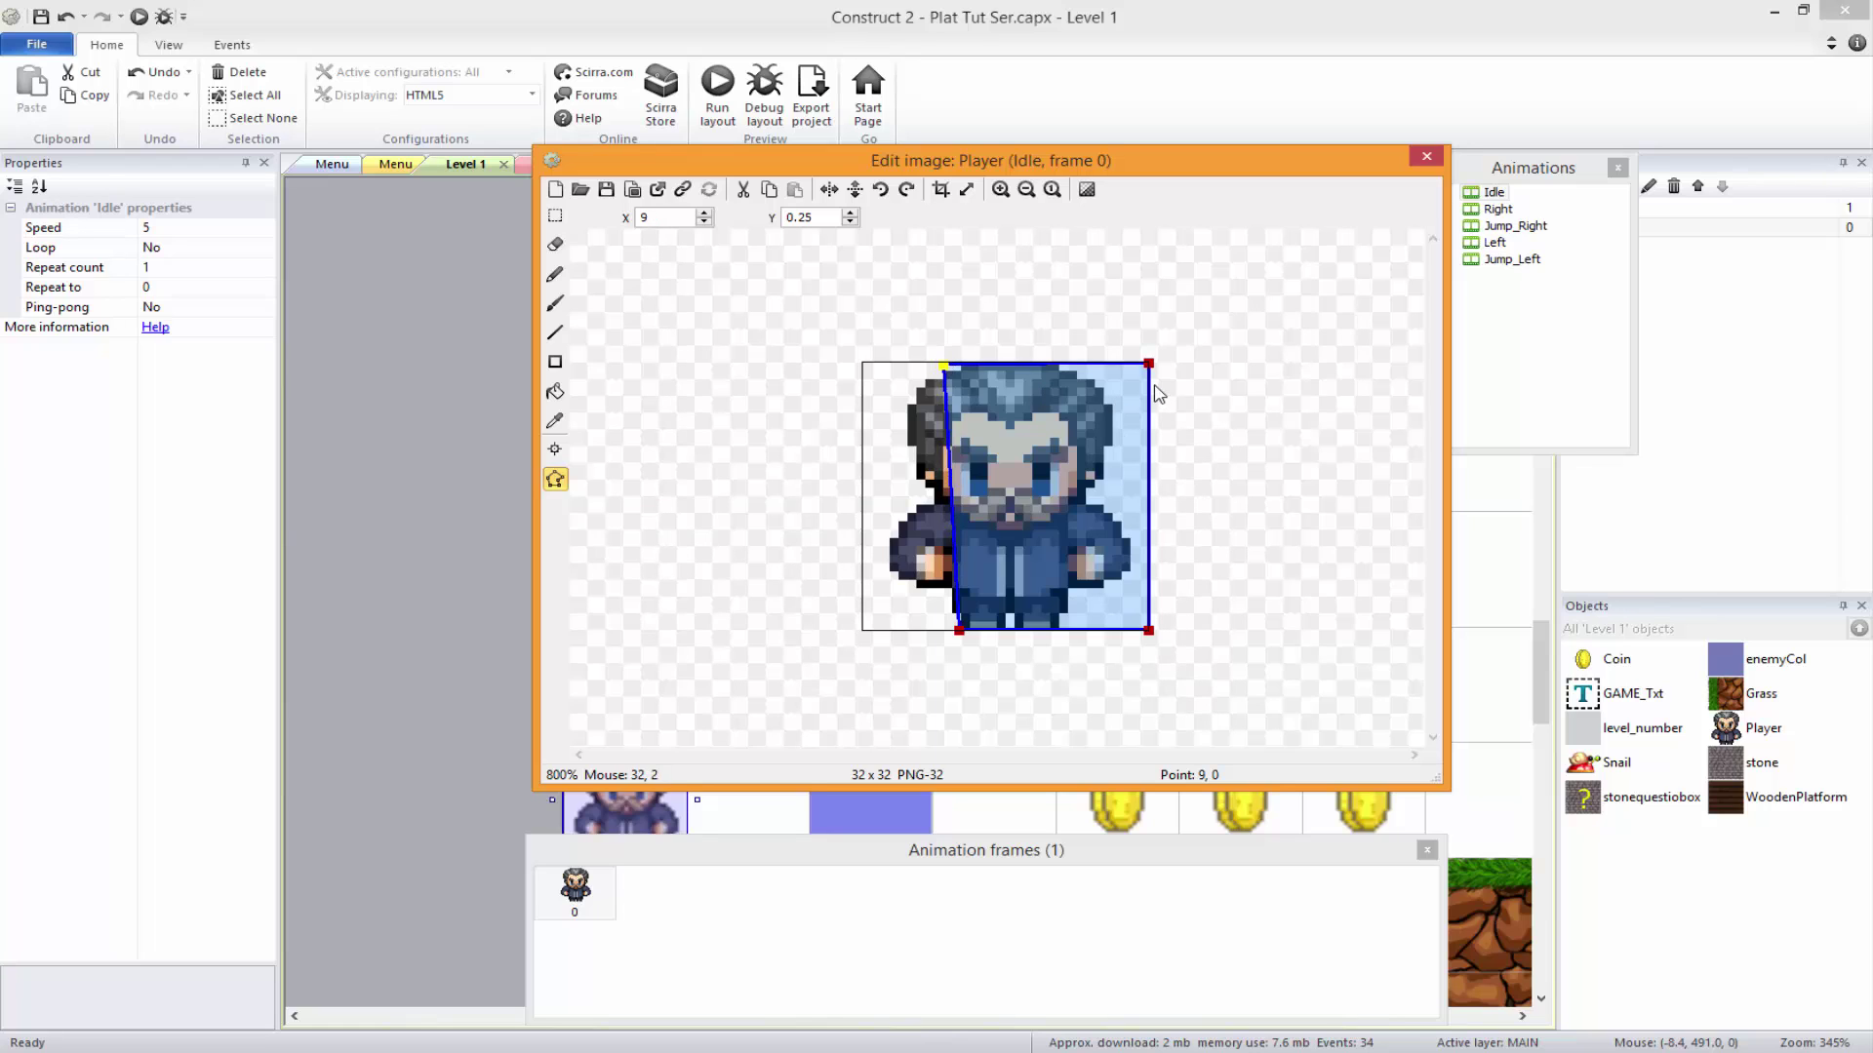
{"action": "left_click_drag", "start_coordinate": [1152, 632], "coordinate": [1070, 634]}
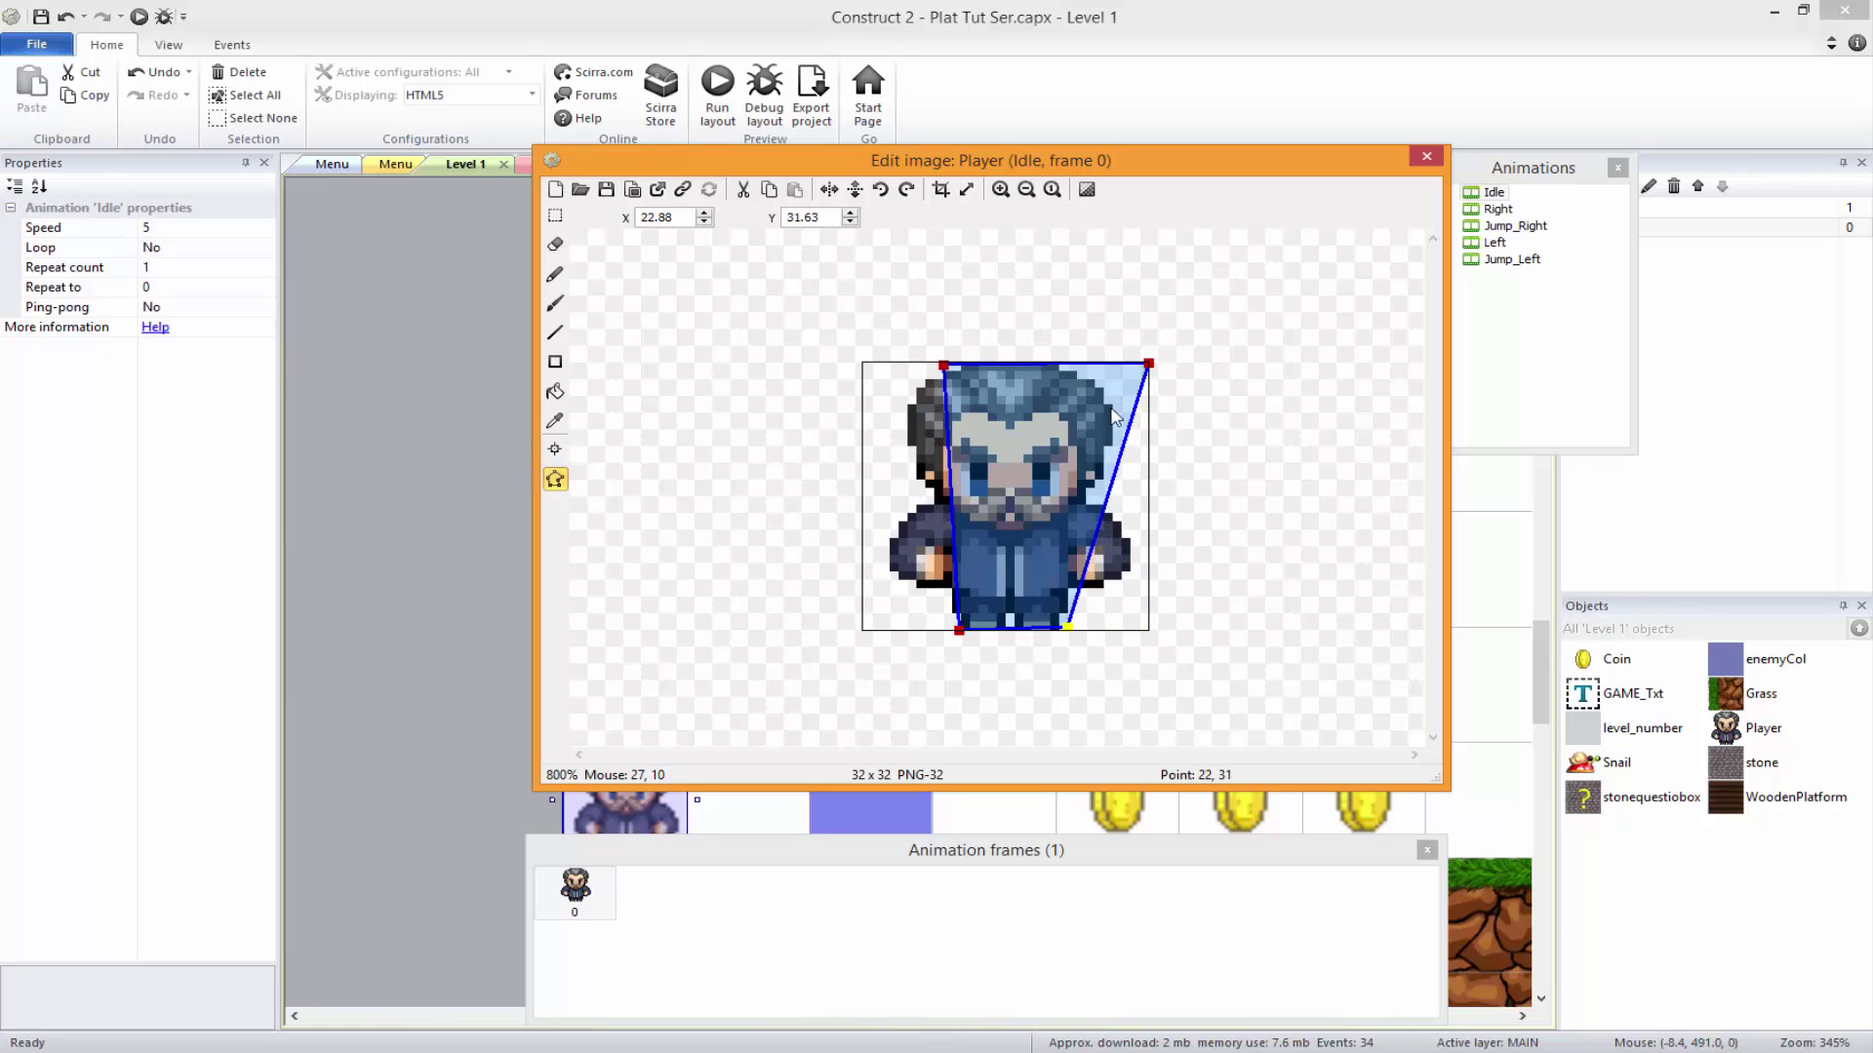
{"action": "left_click_drag", "start_coordinate": [1148, 363], "coordinate": [1113, 372]}
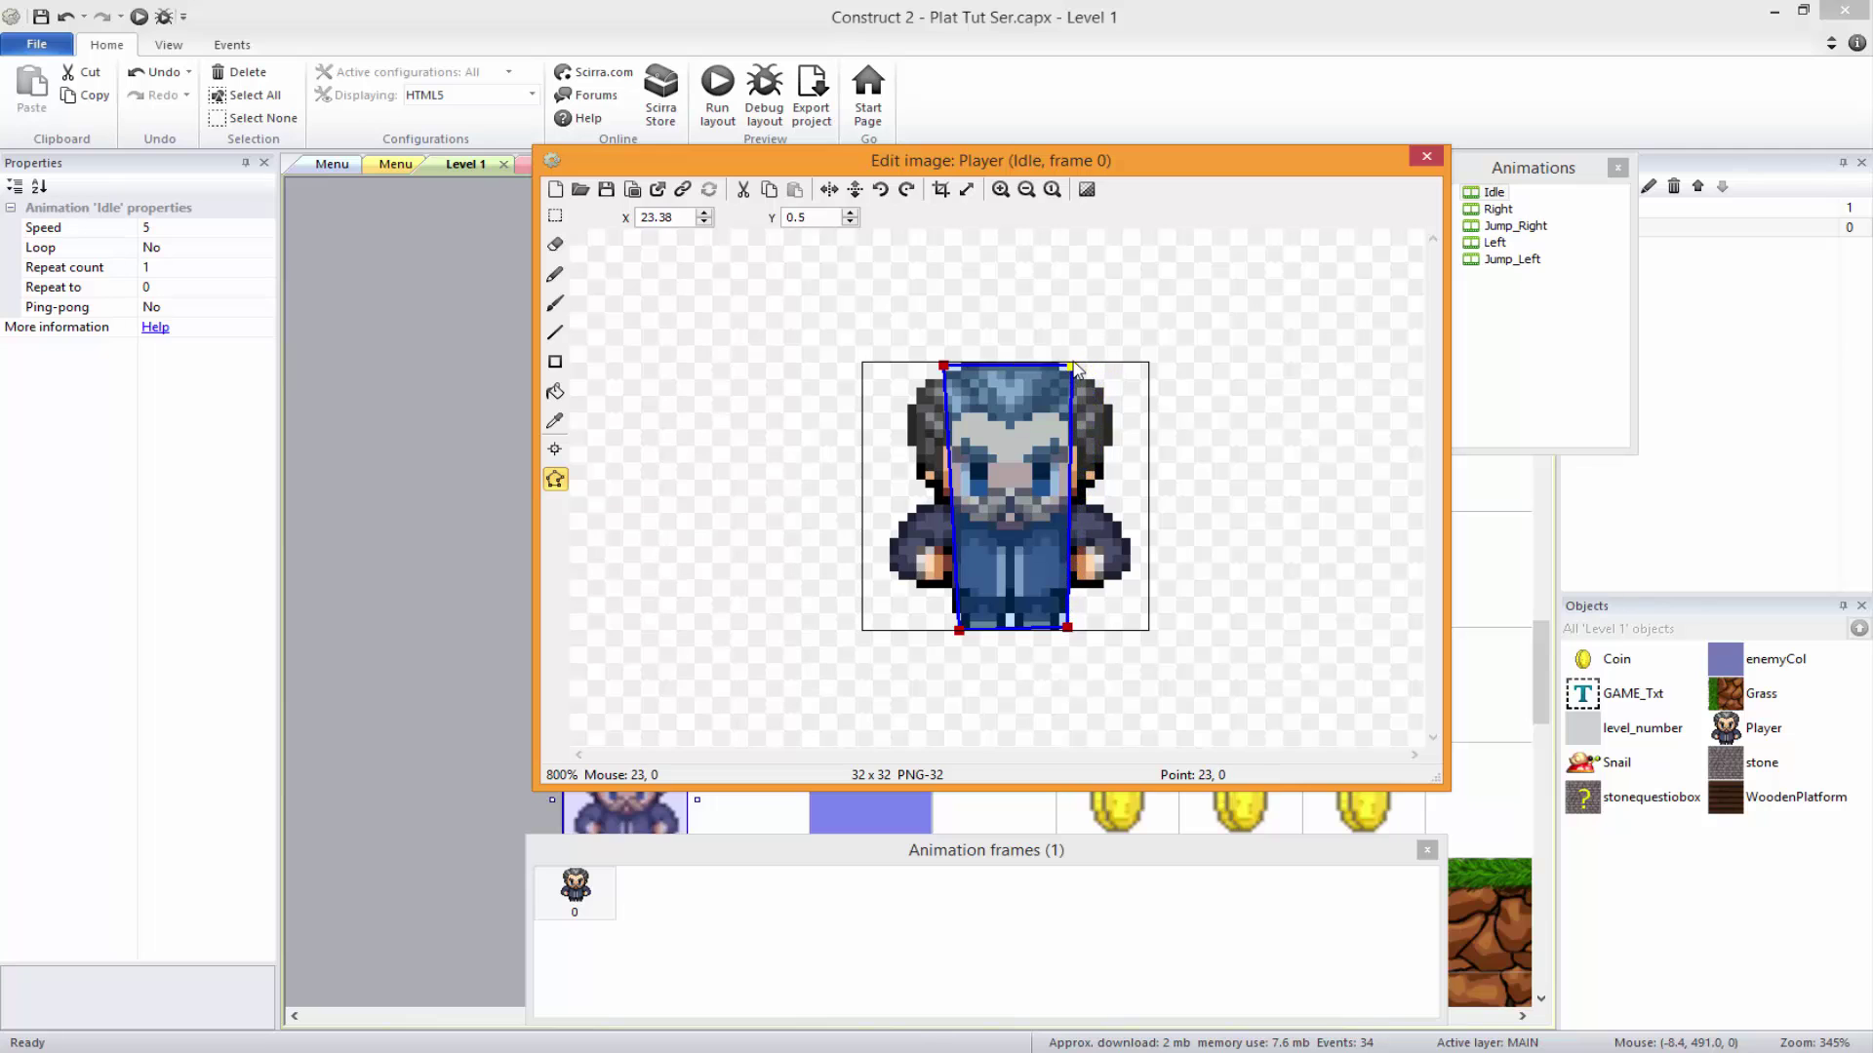
- Pull the four collision points inward around the character on the Right animation's first frame
{"action": "left_click", "coordinate": [1497, 209]}
{"action": "left_click_drag", "start_coordinate": [863, 631], "coordinate": [944, 634]}
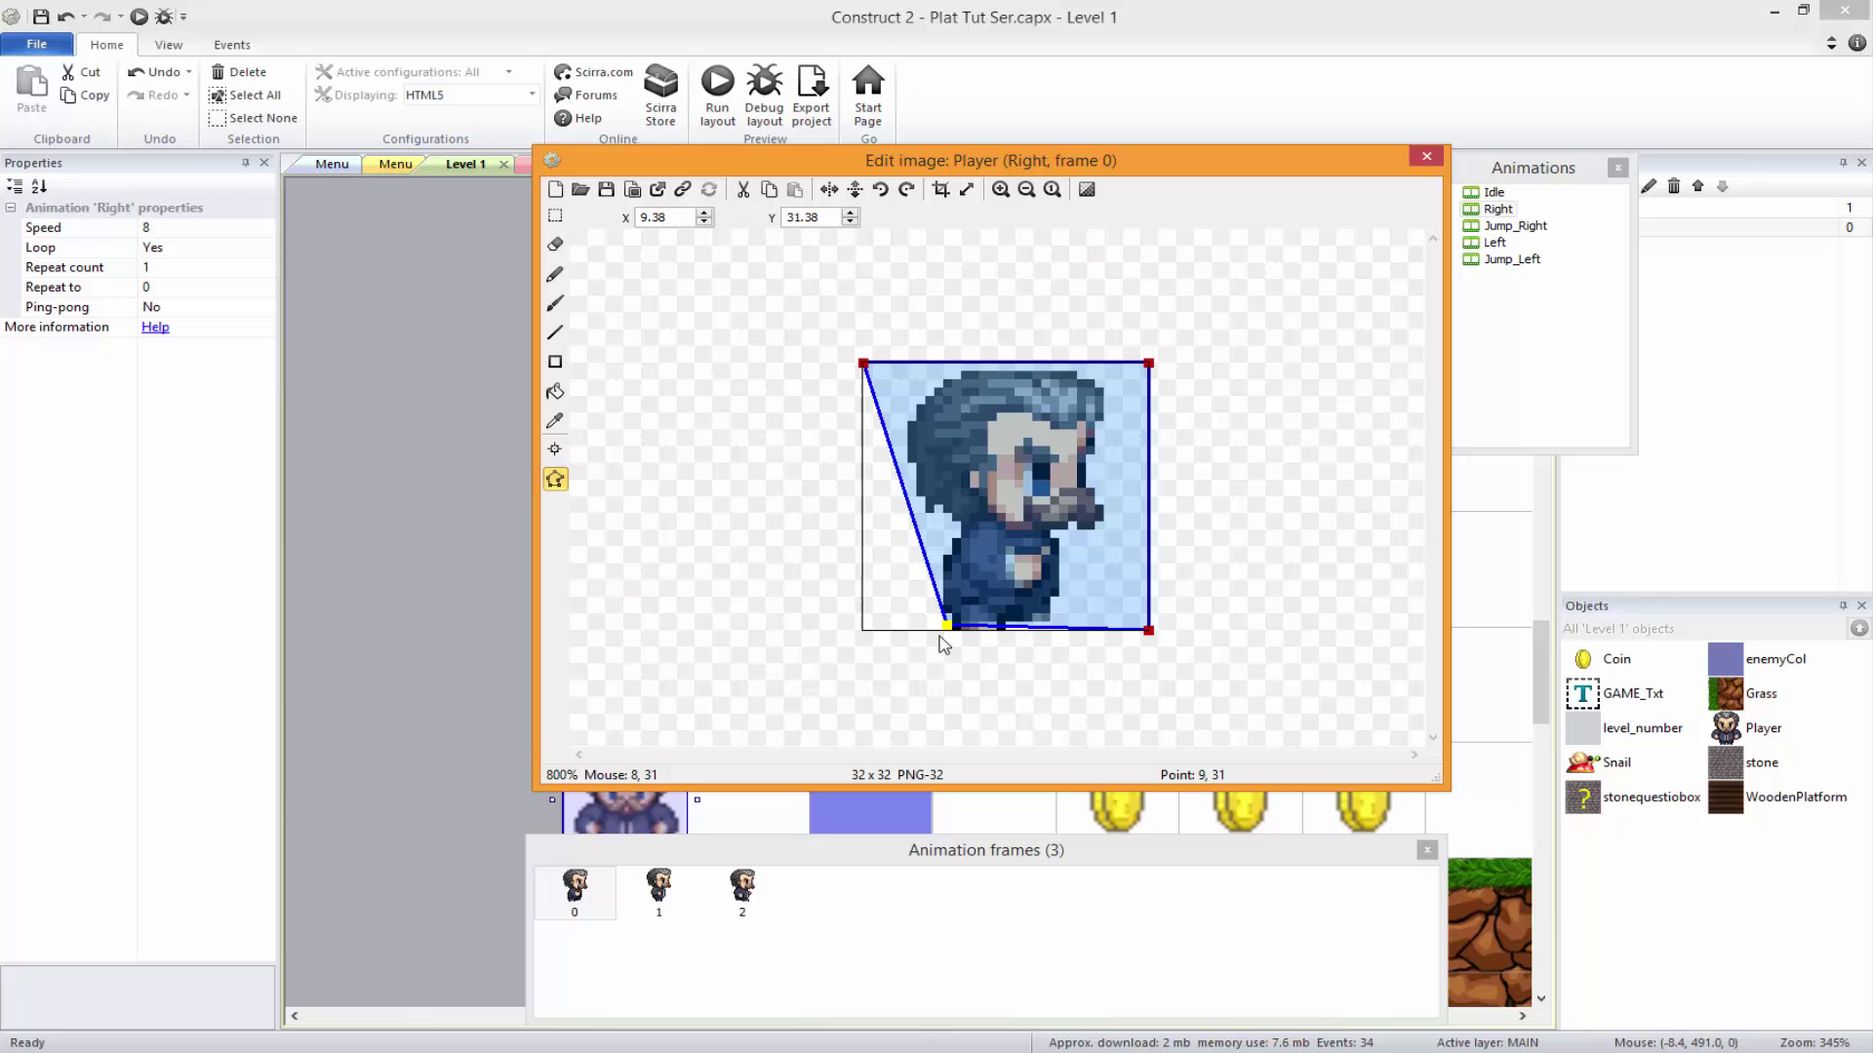
{"action": "left_click_drag", "start_coordinate": [1149, 632], "coordinate": [1060, 665]}
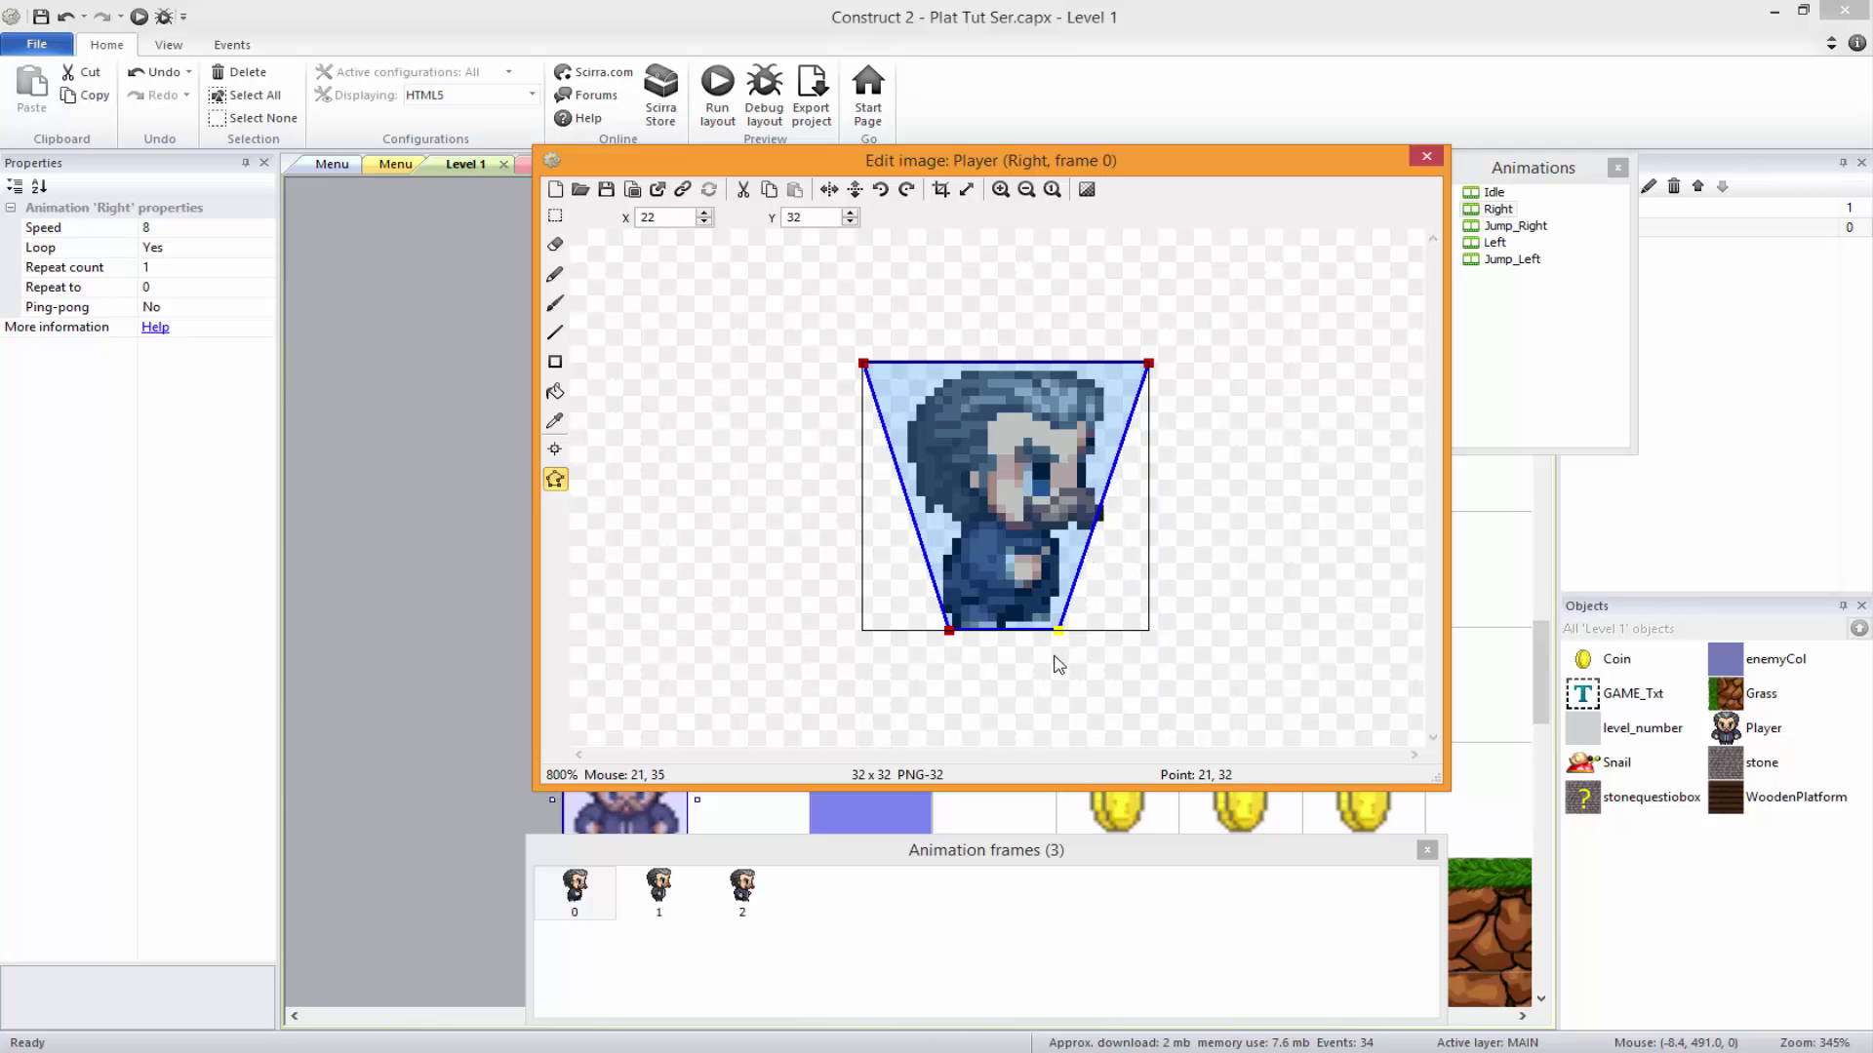
{"action": "left_click_drag", "start_coordinate": [1150, 361], "coordinate": [1110, 368]}
{"action": "left_click_drag", "start_coordinate": [865, 365], "coordinate": [920, 382]}
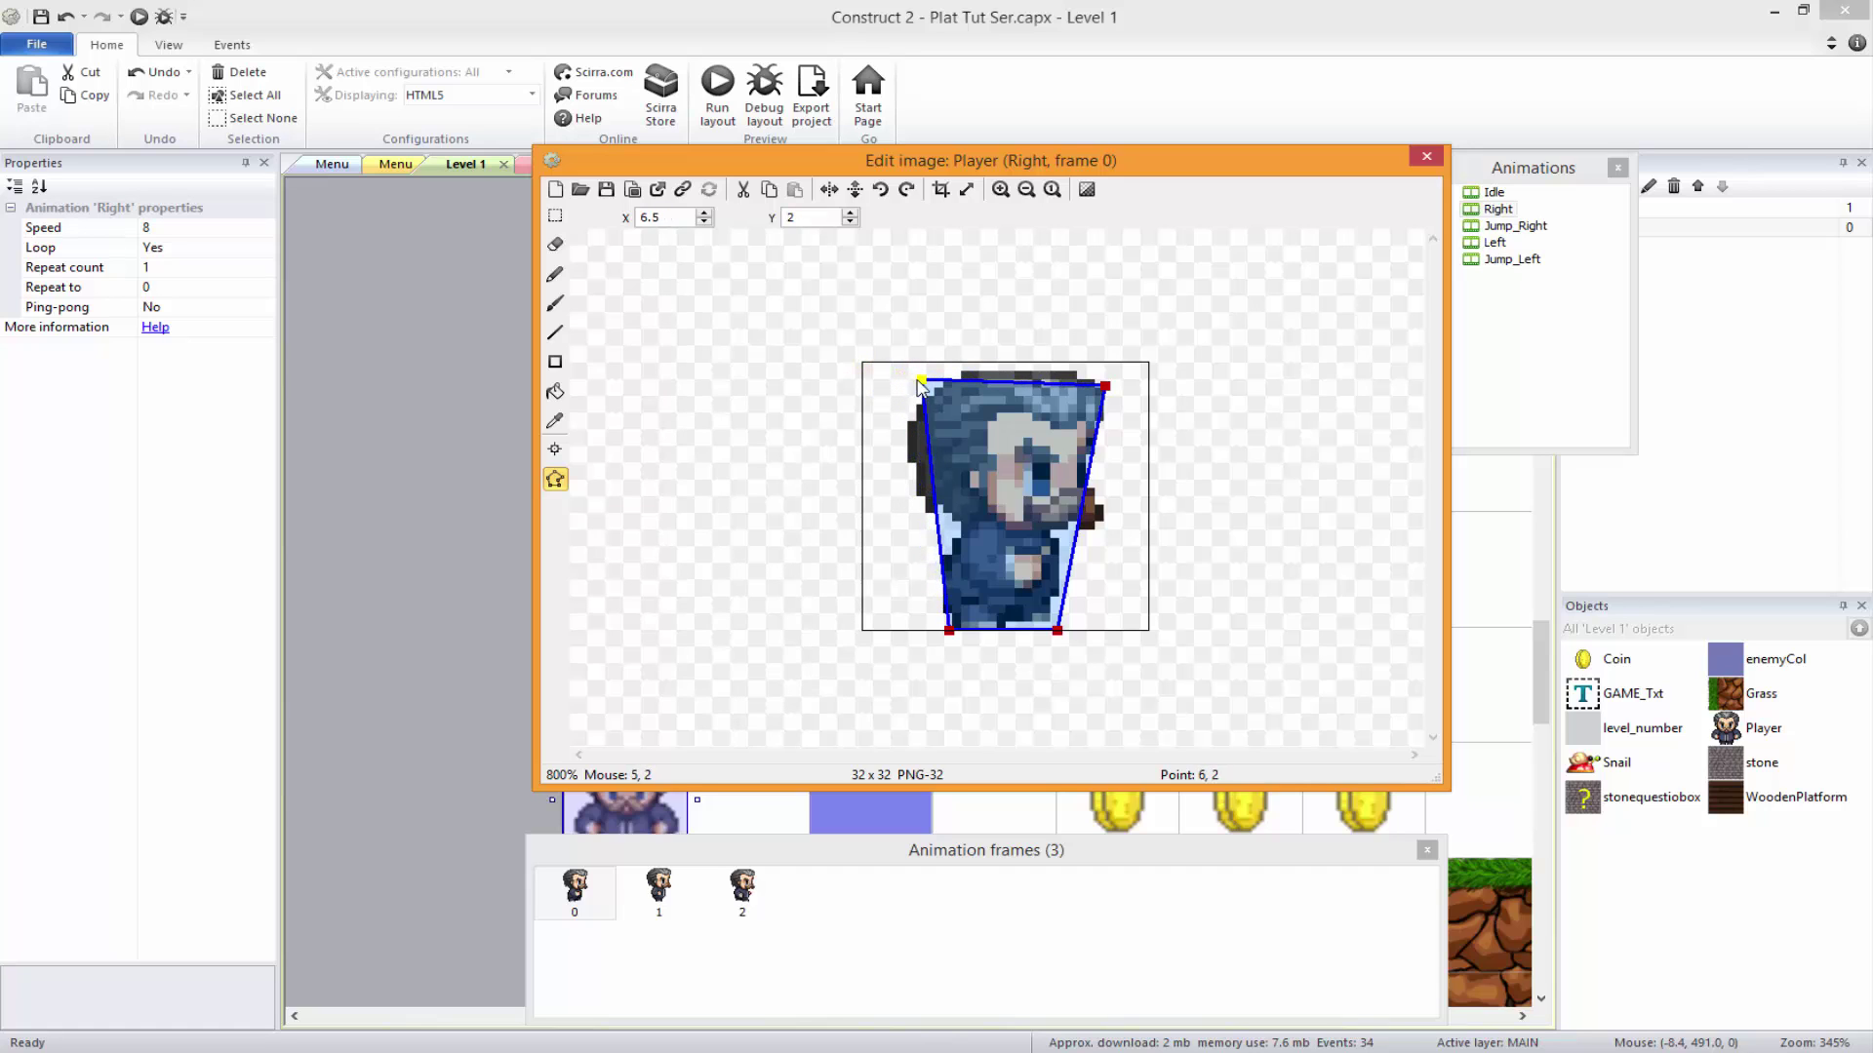
- Taper the collision polygon around the character on Right frame 1
{"action": "left_click", "coordinate": [1537, 229]}
{"action": "left_click", "coordinate": [1495, 209]}
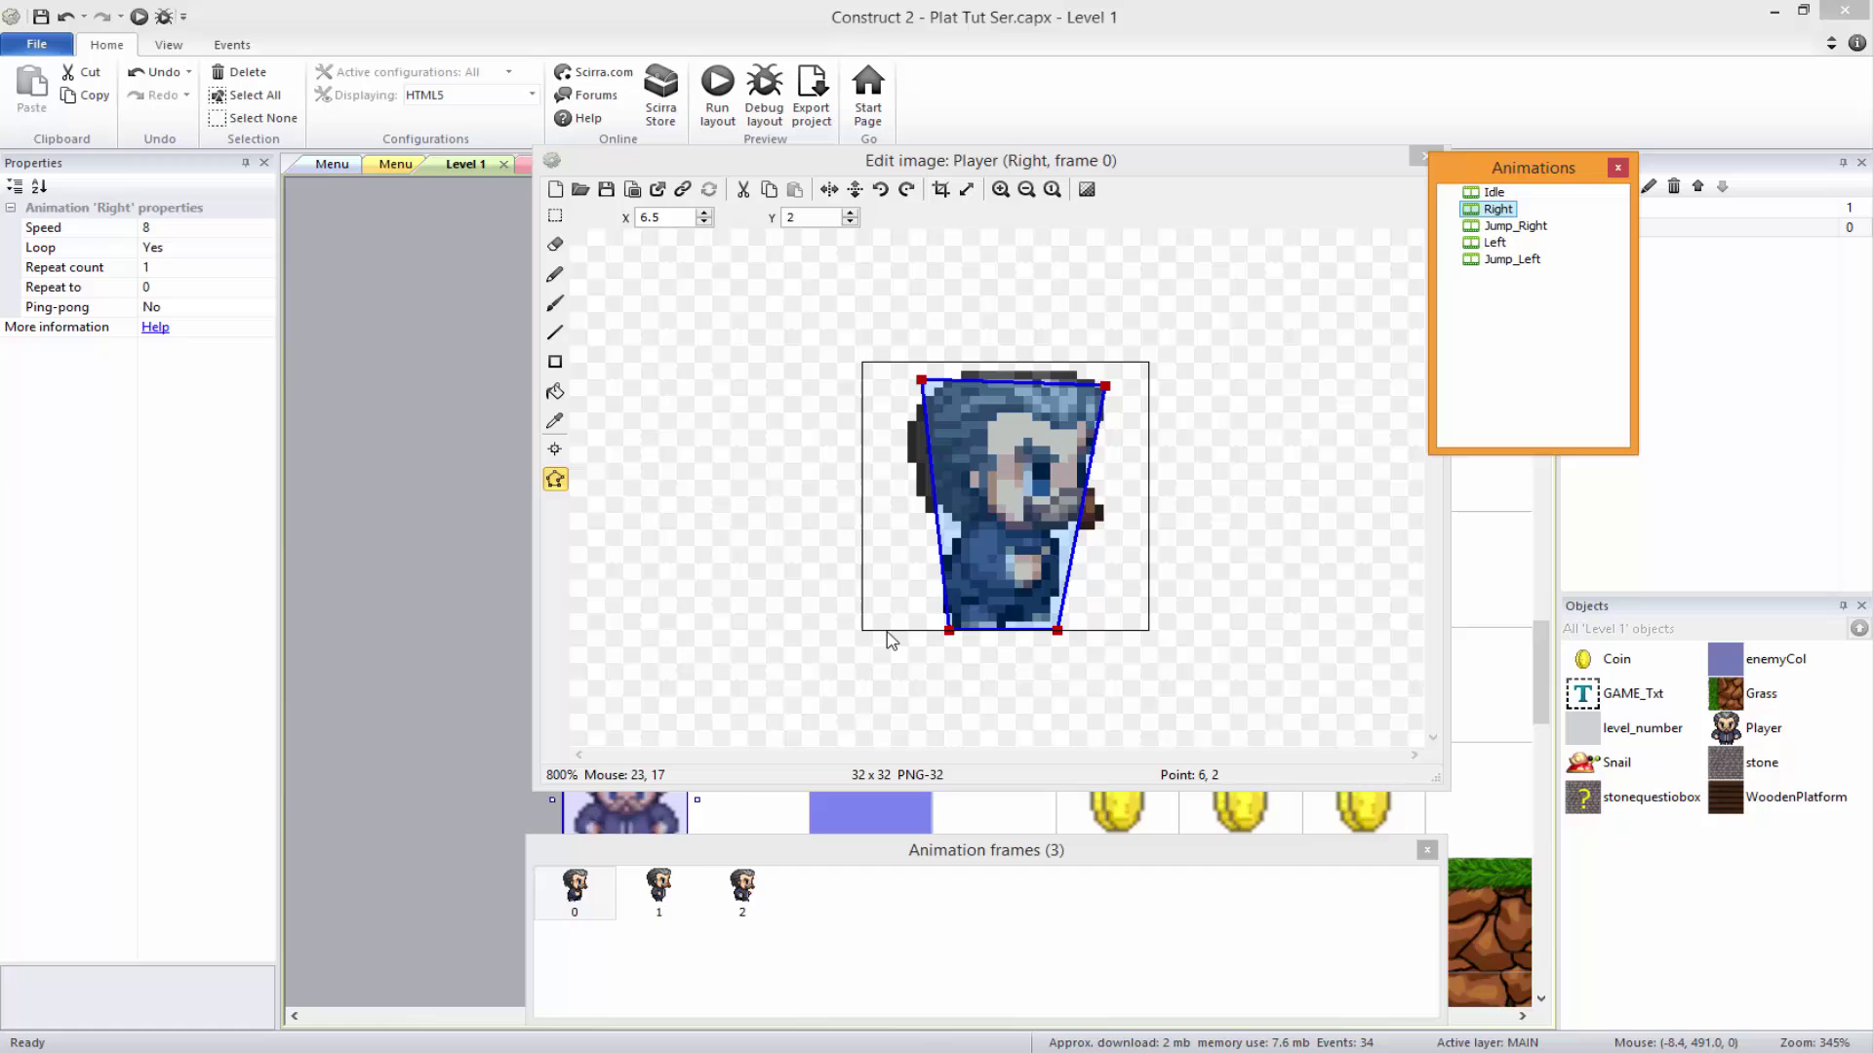
{"action": "left_click", "coordinate": [627, 898]}
{"action": "left_click", "coordinate": [659, 890]}
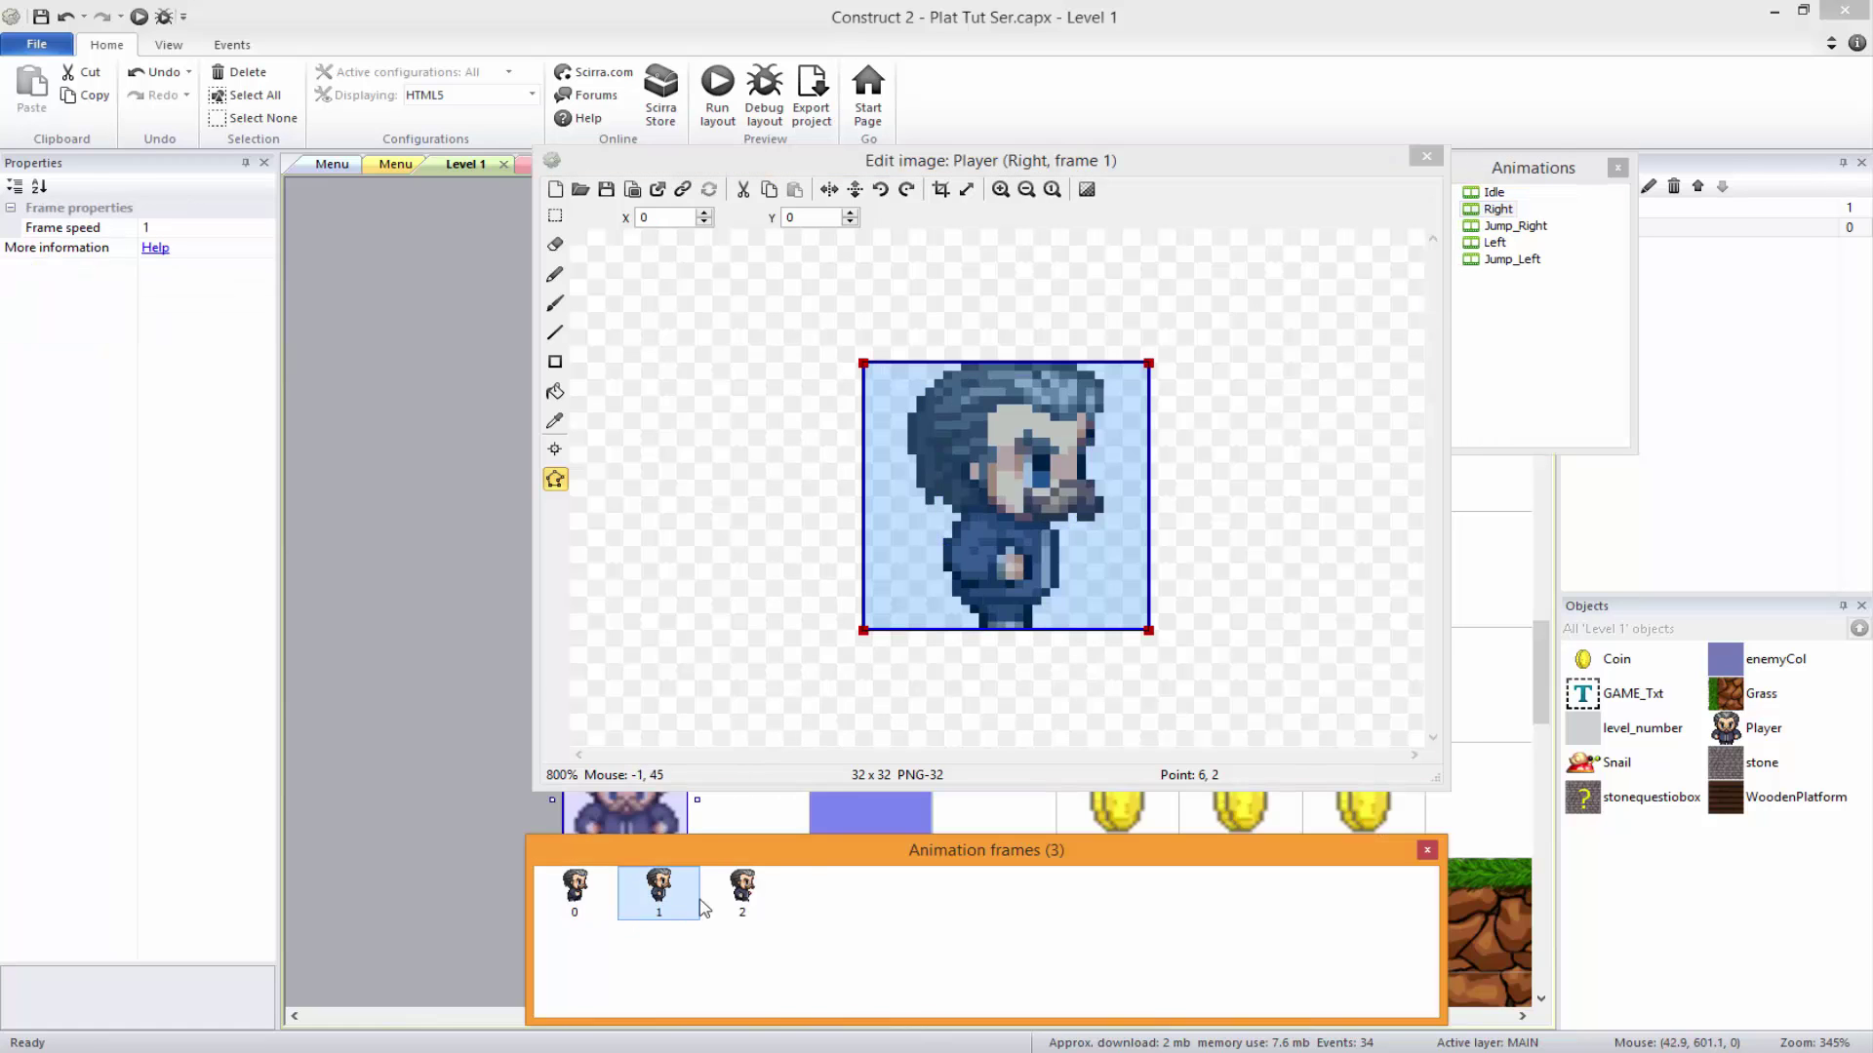
{"action": "left_click_drag", "start_coordinate": [864, 633], "coordinate": [959, 663]}
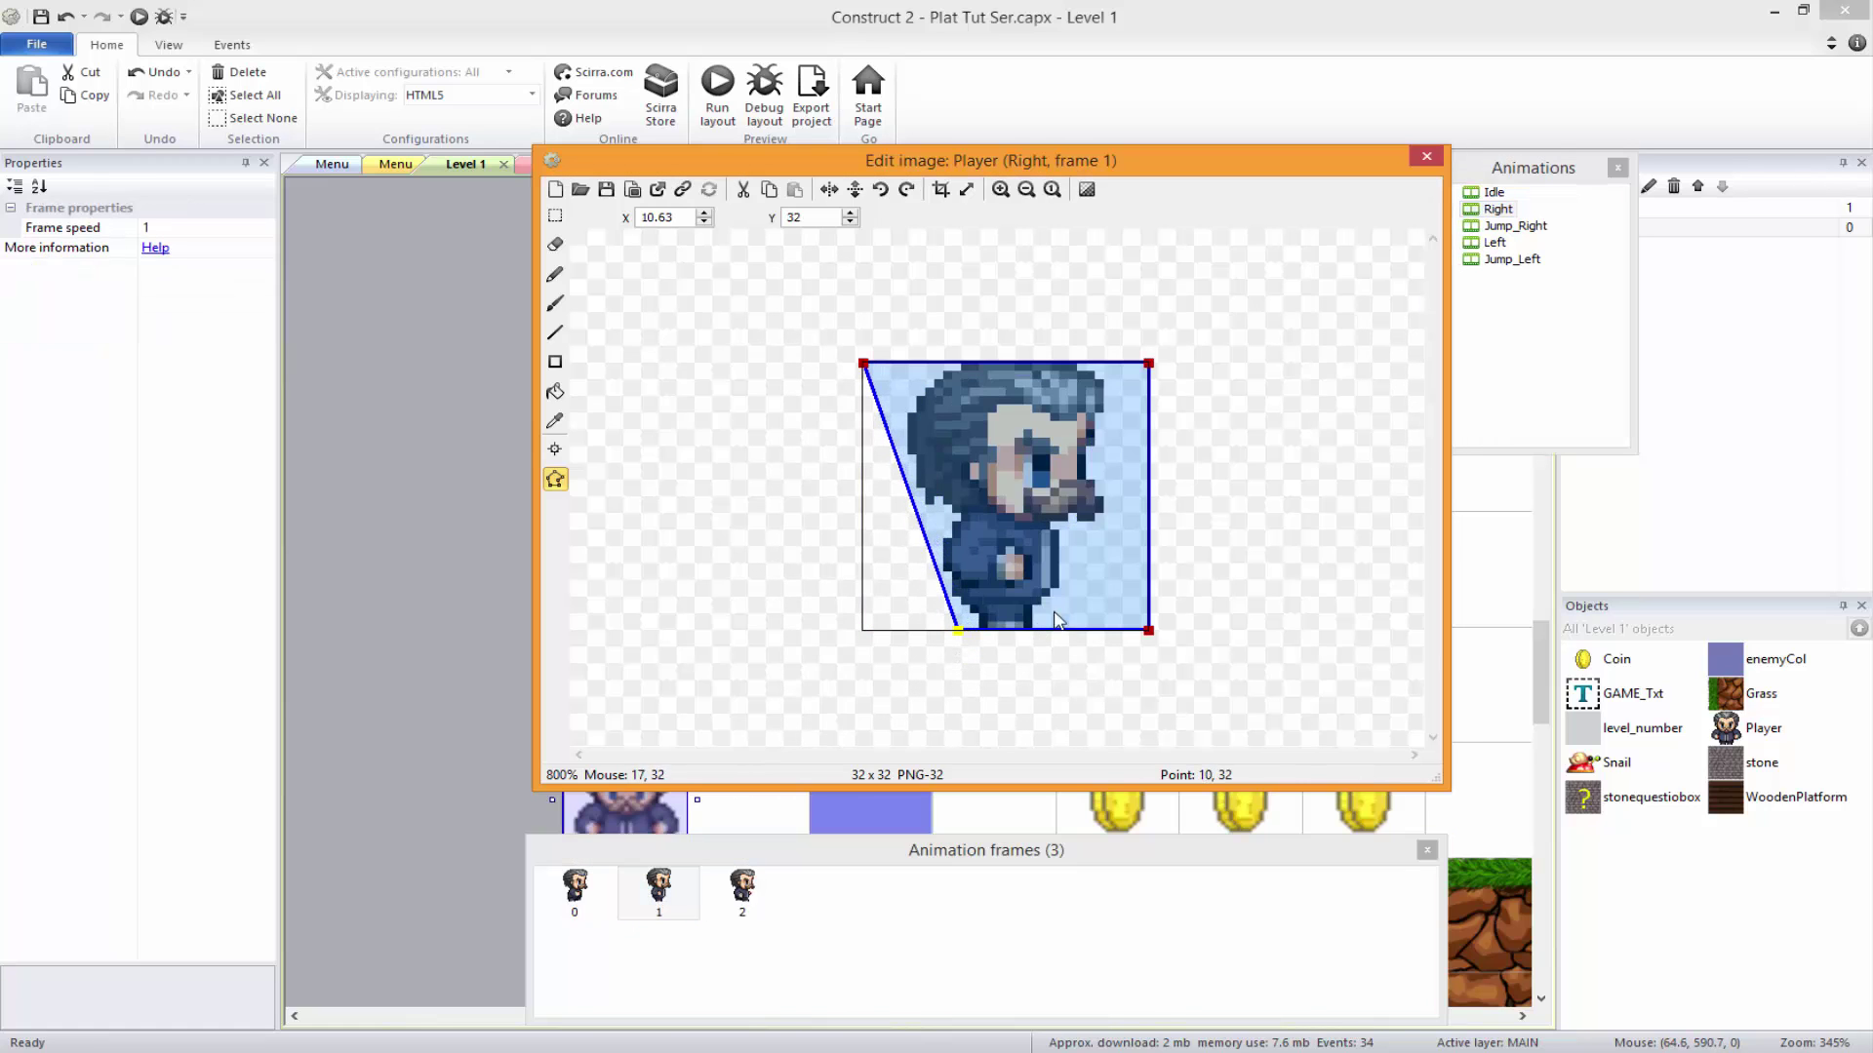
{"action": "left_click_drag", "start_coordinate": [1149, 638], "coordinate": [1059, 654]}
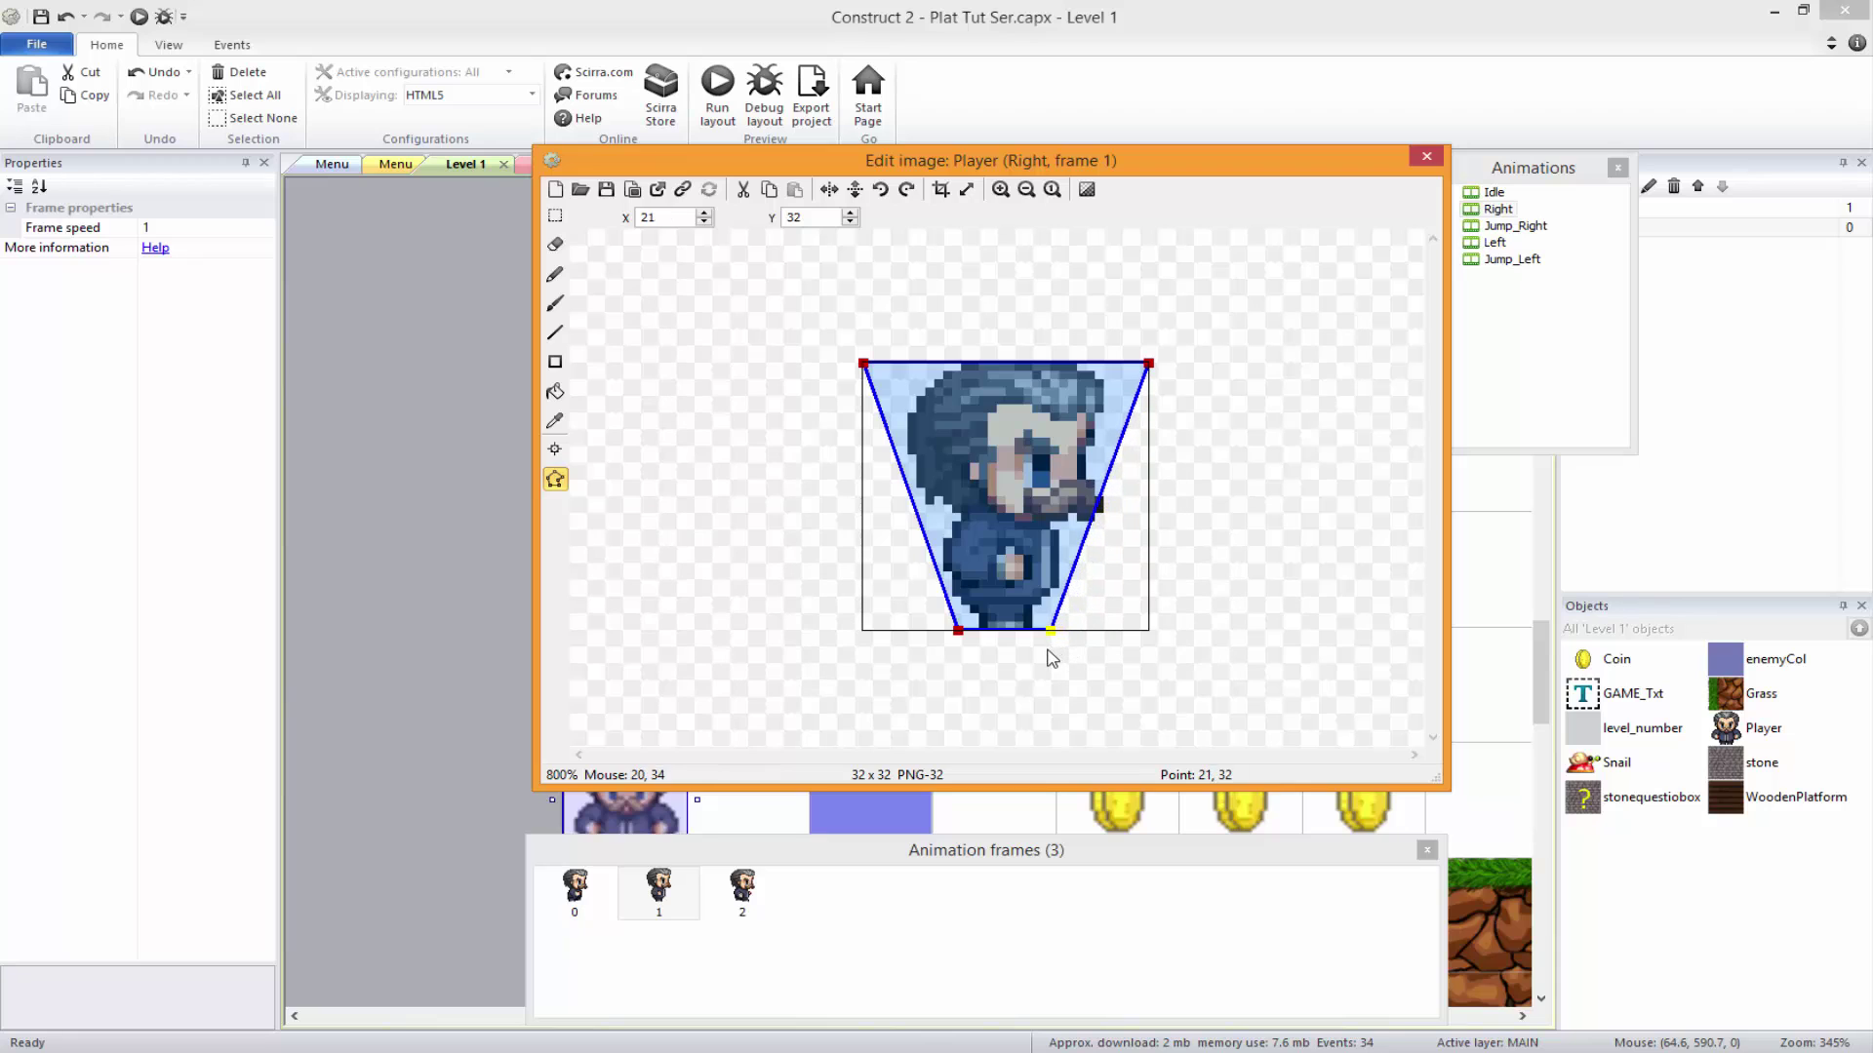
{"action": "left_click_drag", "start_coordinate": [1140, 379], "coordinate": [1101, 372]}
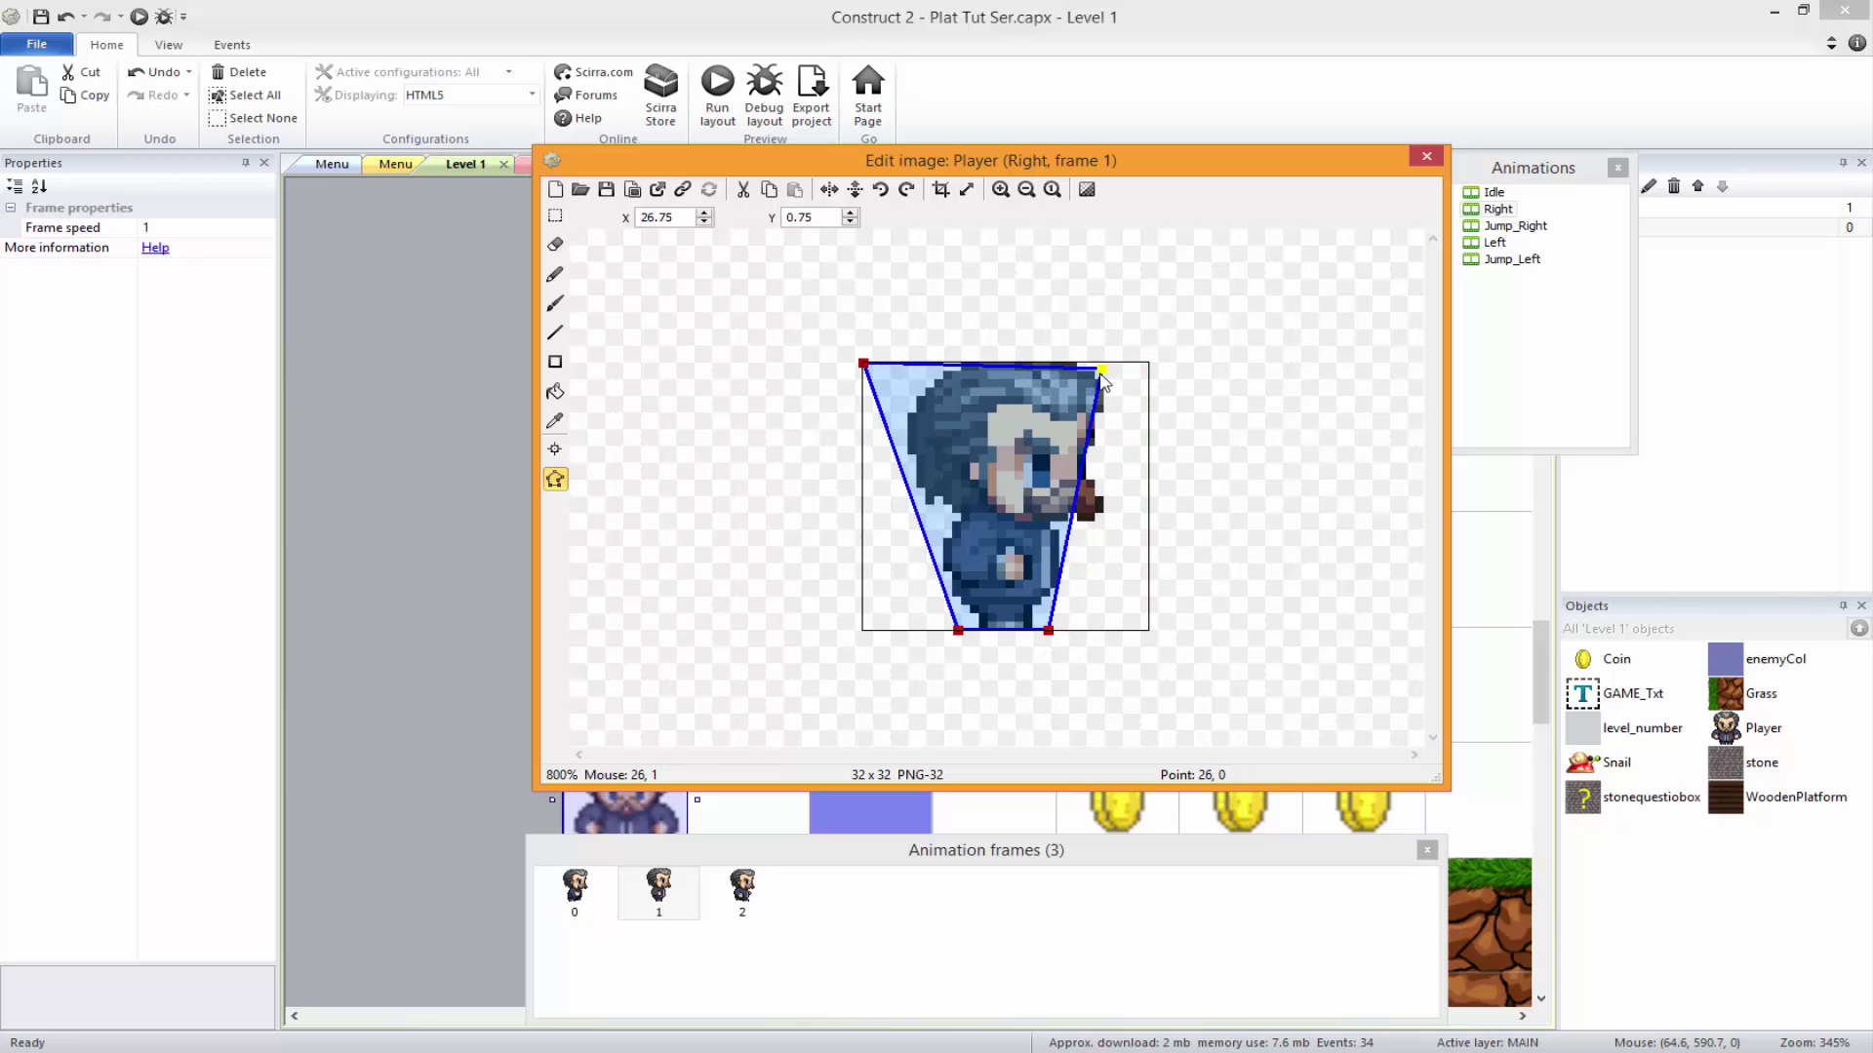
{"action": "left_click_drag", "start_coordinate": [864, 365], "coordinate": [926, 376]}
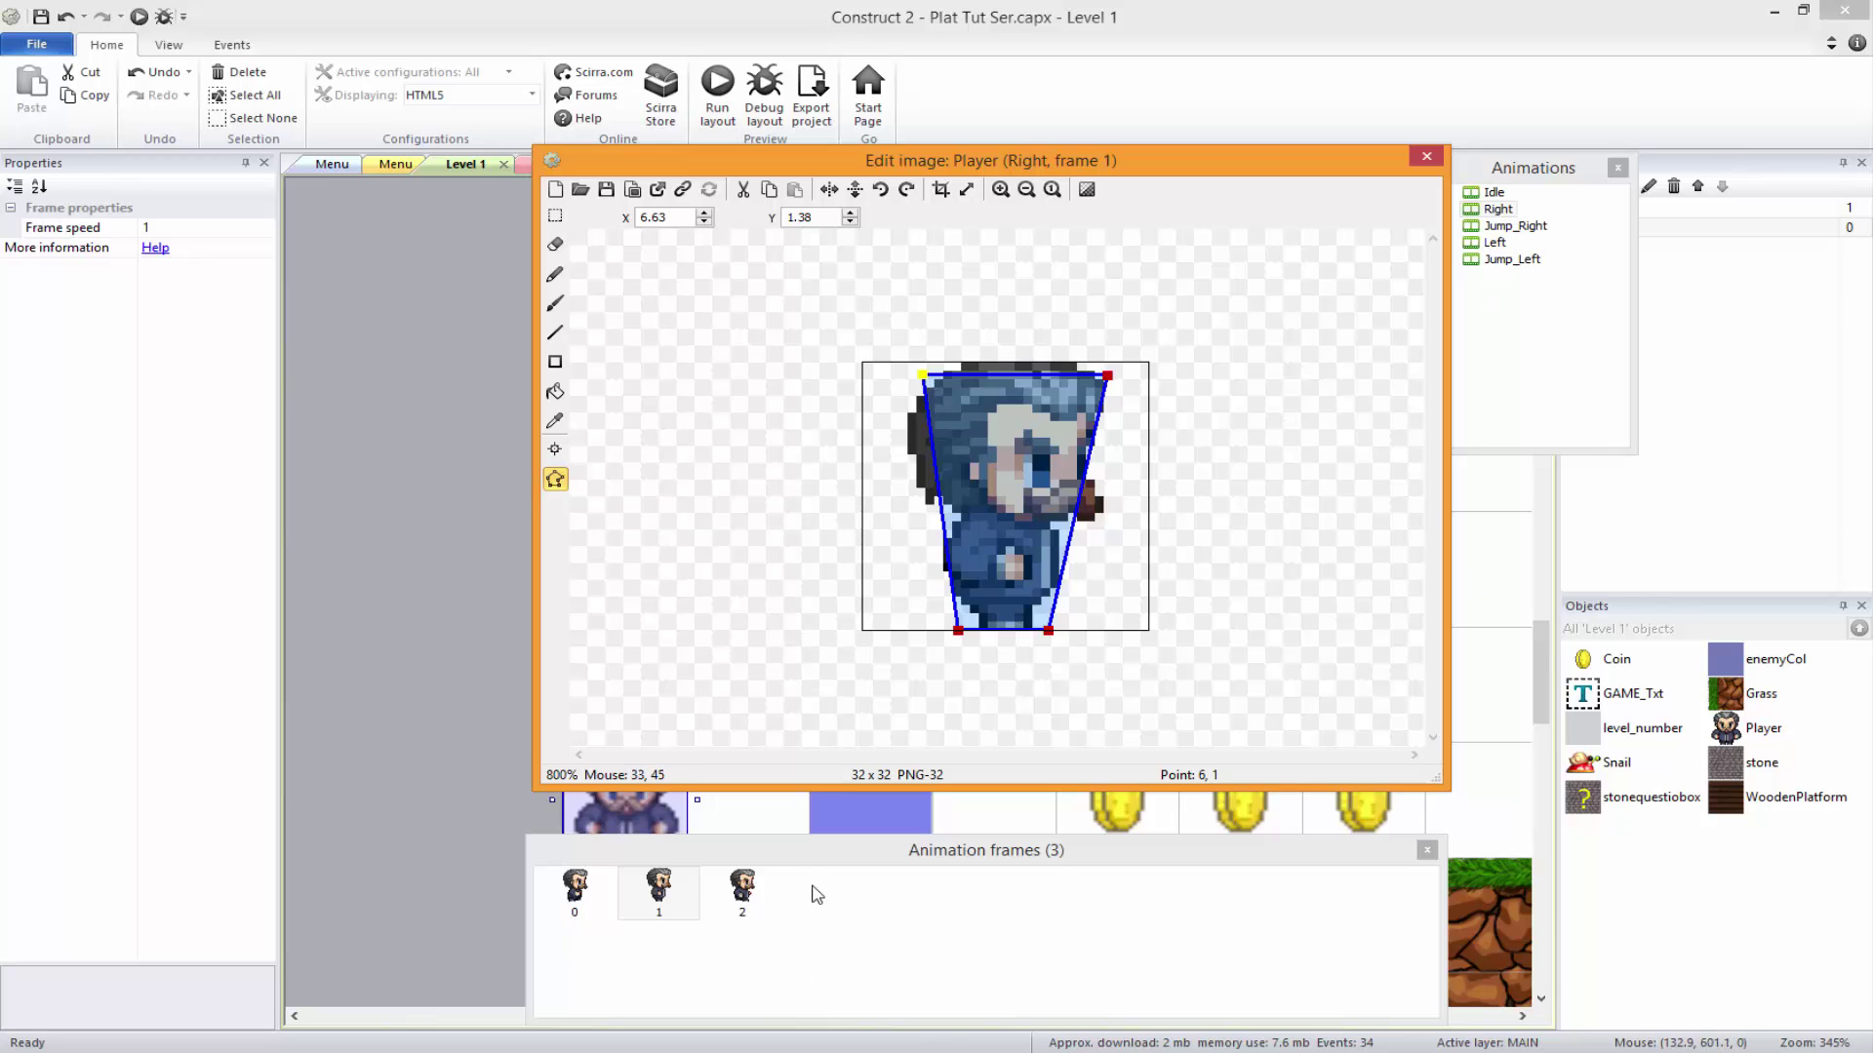
- Taper the collision polygon around the character on Right frame 2
{"action": "left_click", "coordinate": [742, 890]}
{"action": "left_click_drag", "start_coordinate": [863, 631], "coordinate": [951, 666]}
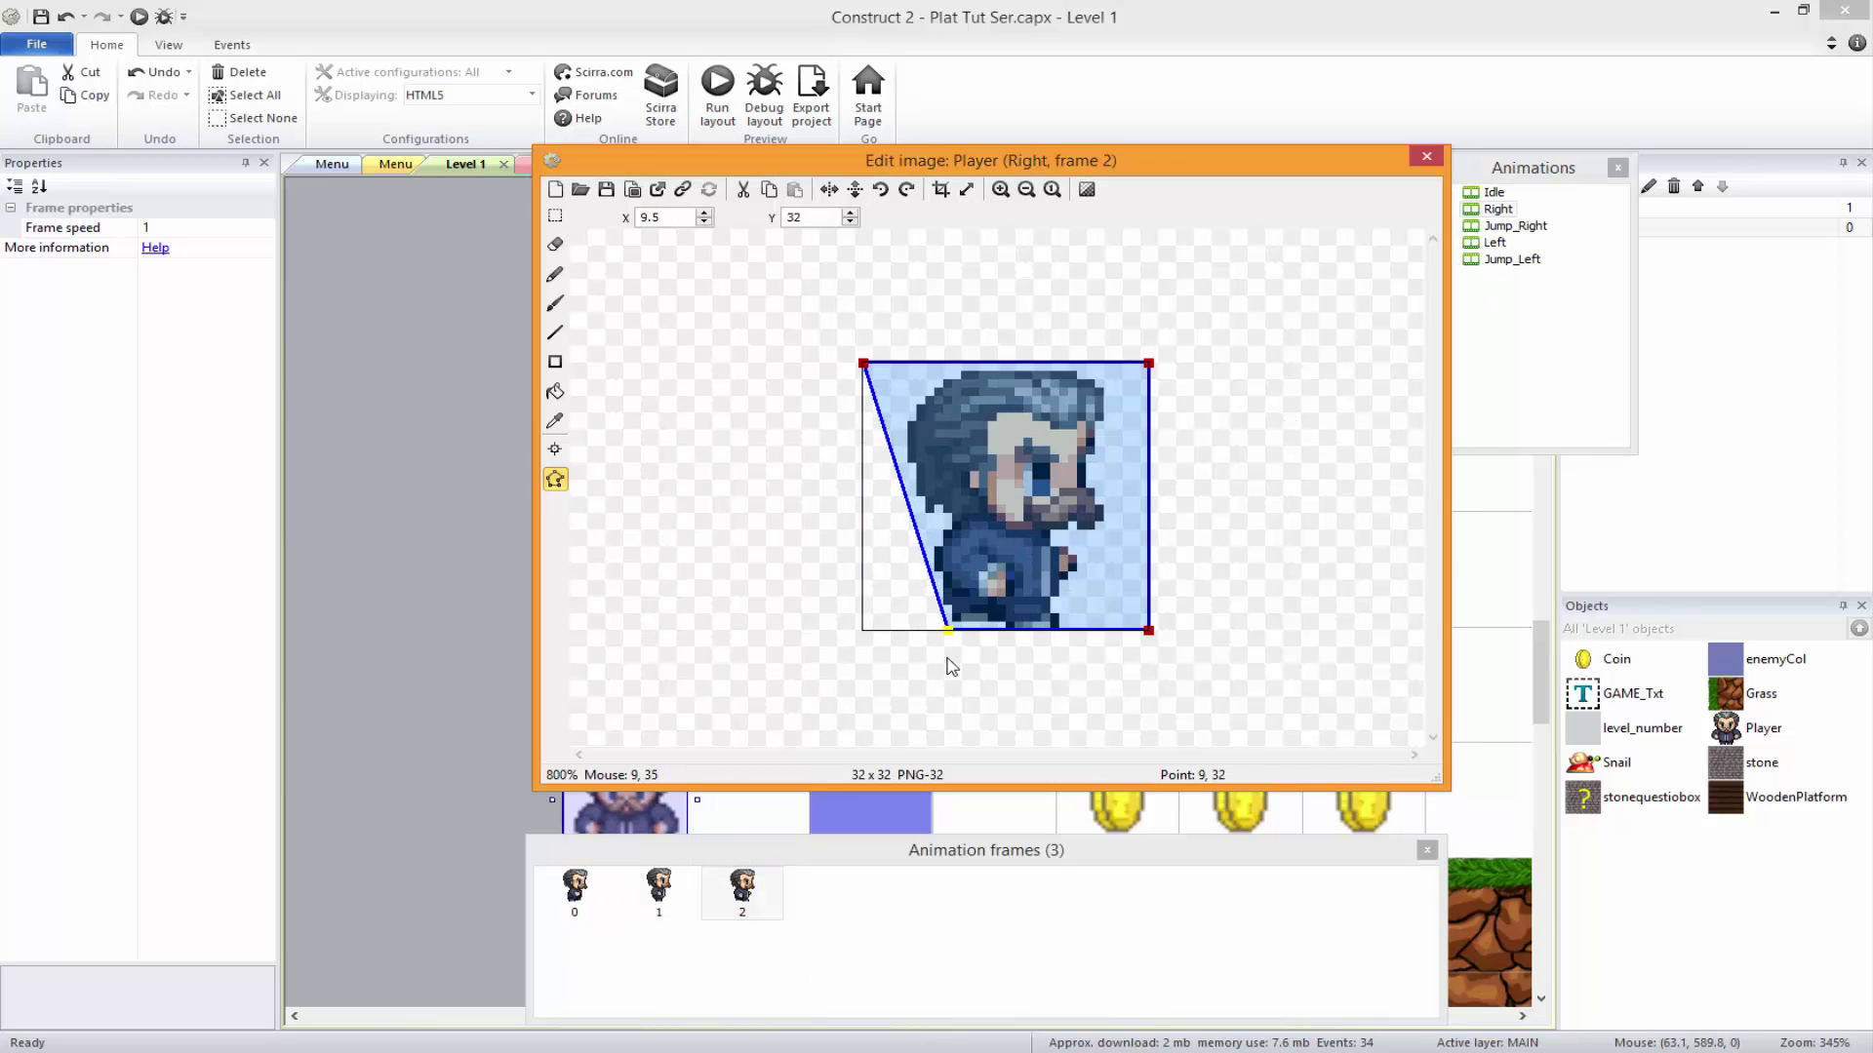
{"action": "left_click_drag", "start_coordinate": [865, 365], "coordinate": [909, 379]}
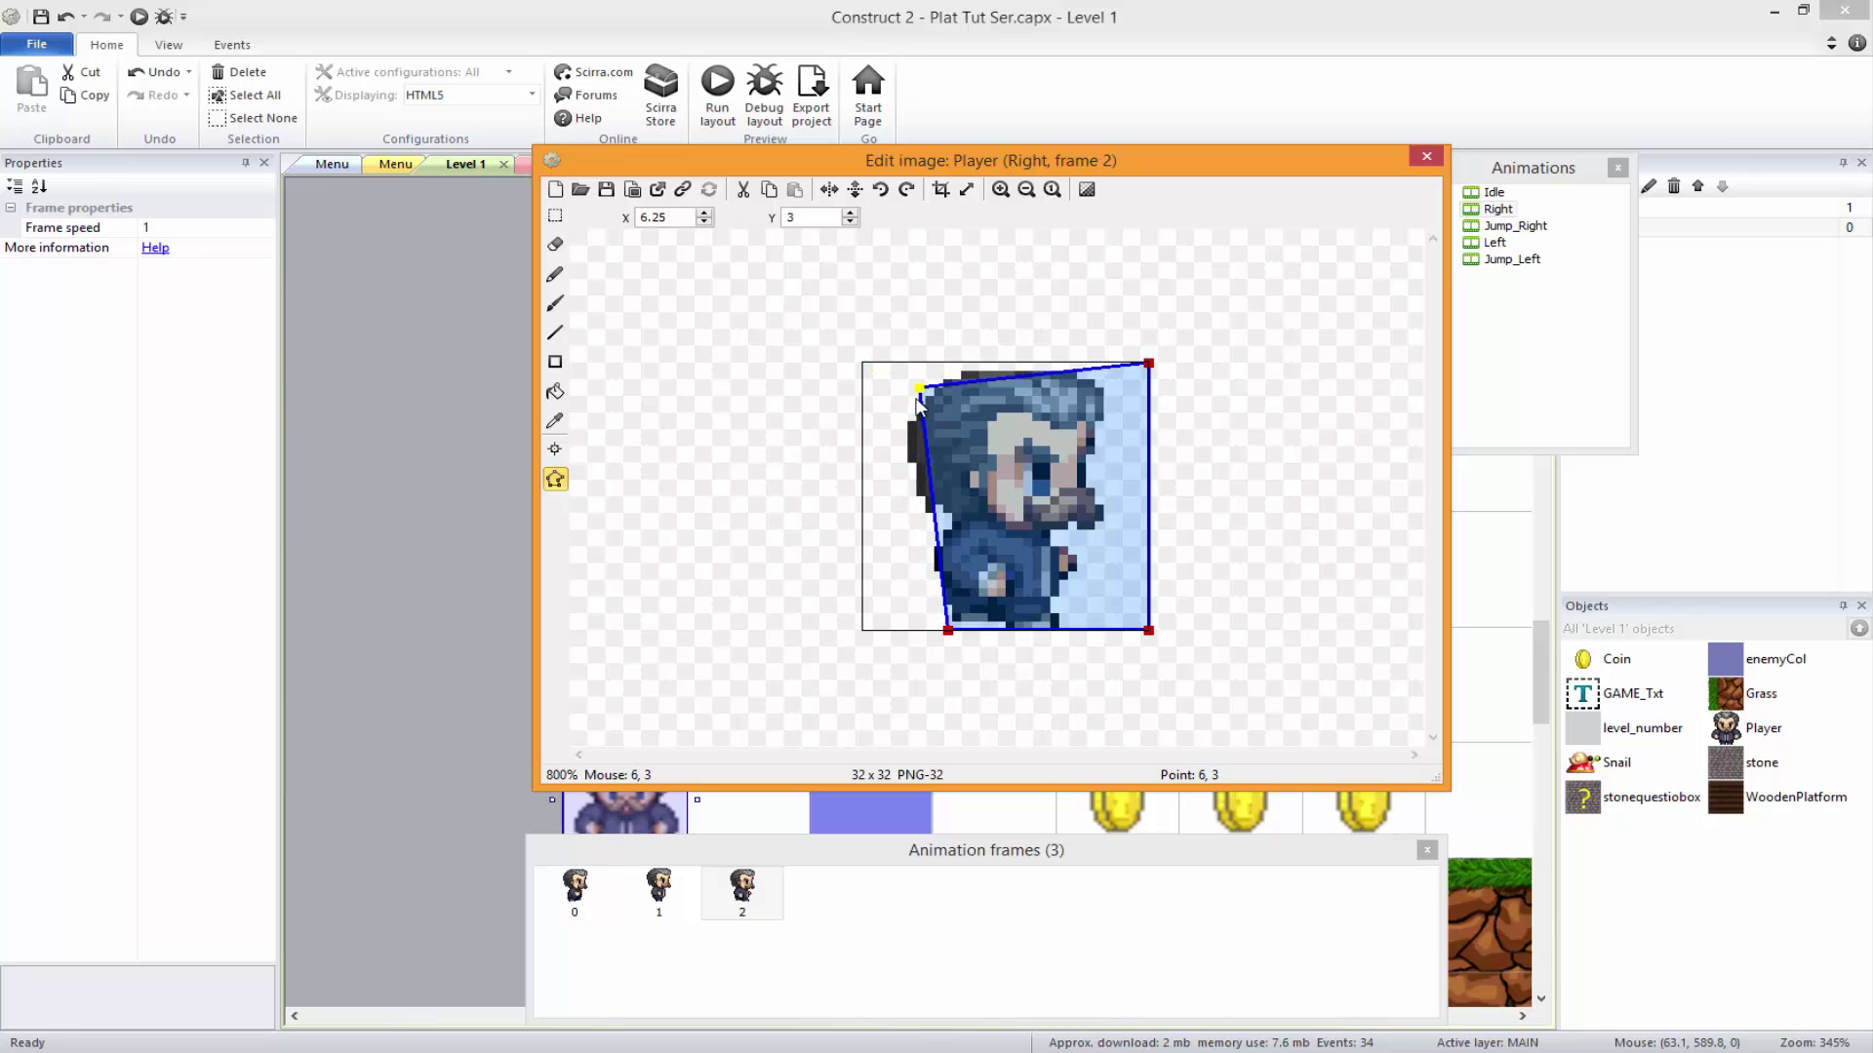
{"action": "left_click_drag", "start_coordinate": [1149, 364], "coordinate": [1095, 386]}
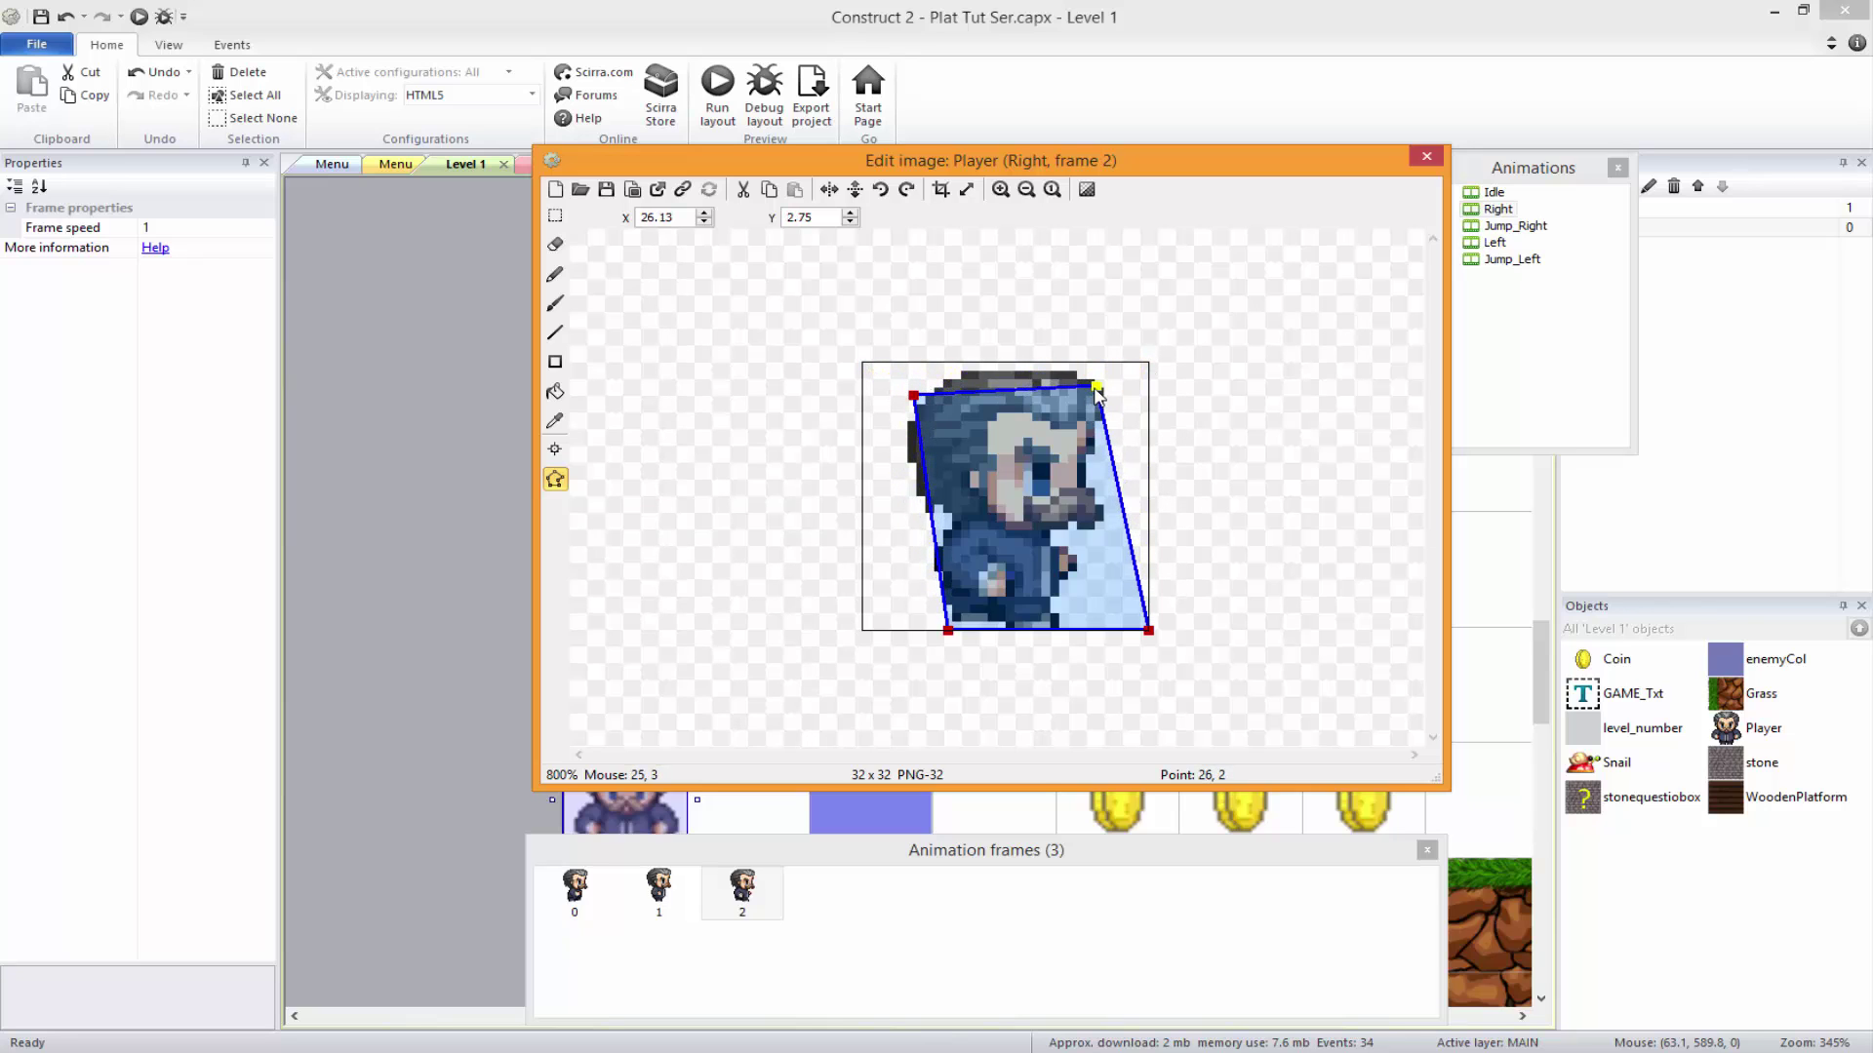
{"action": "left_click_drag", "start_coordinate": [1149, 631], "coordinate": [1054, 625]}
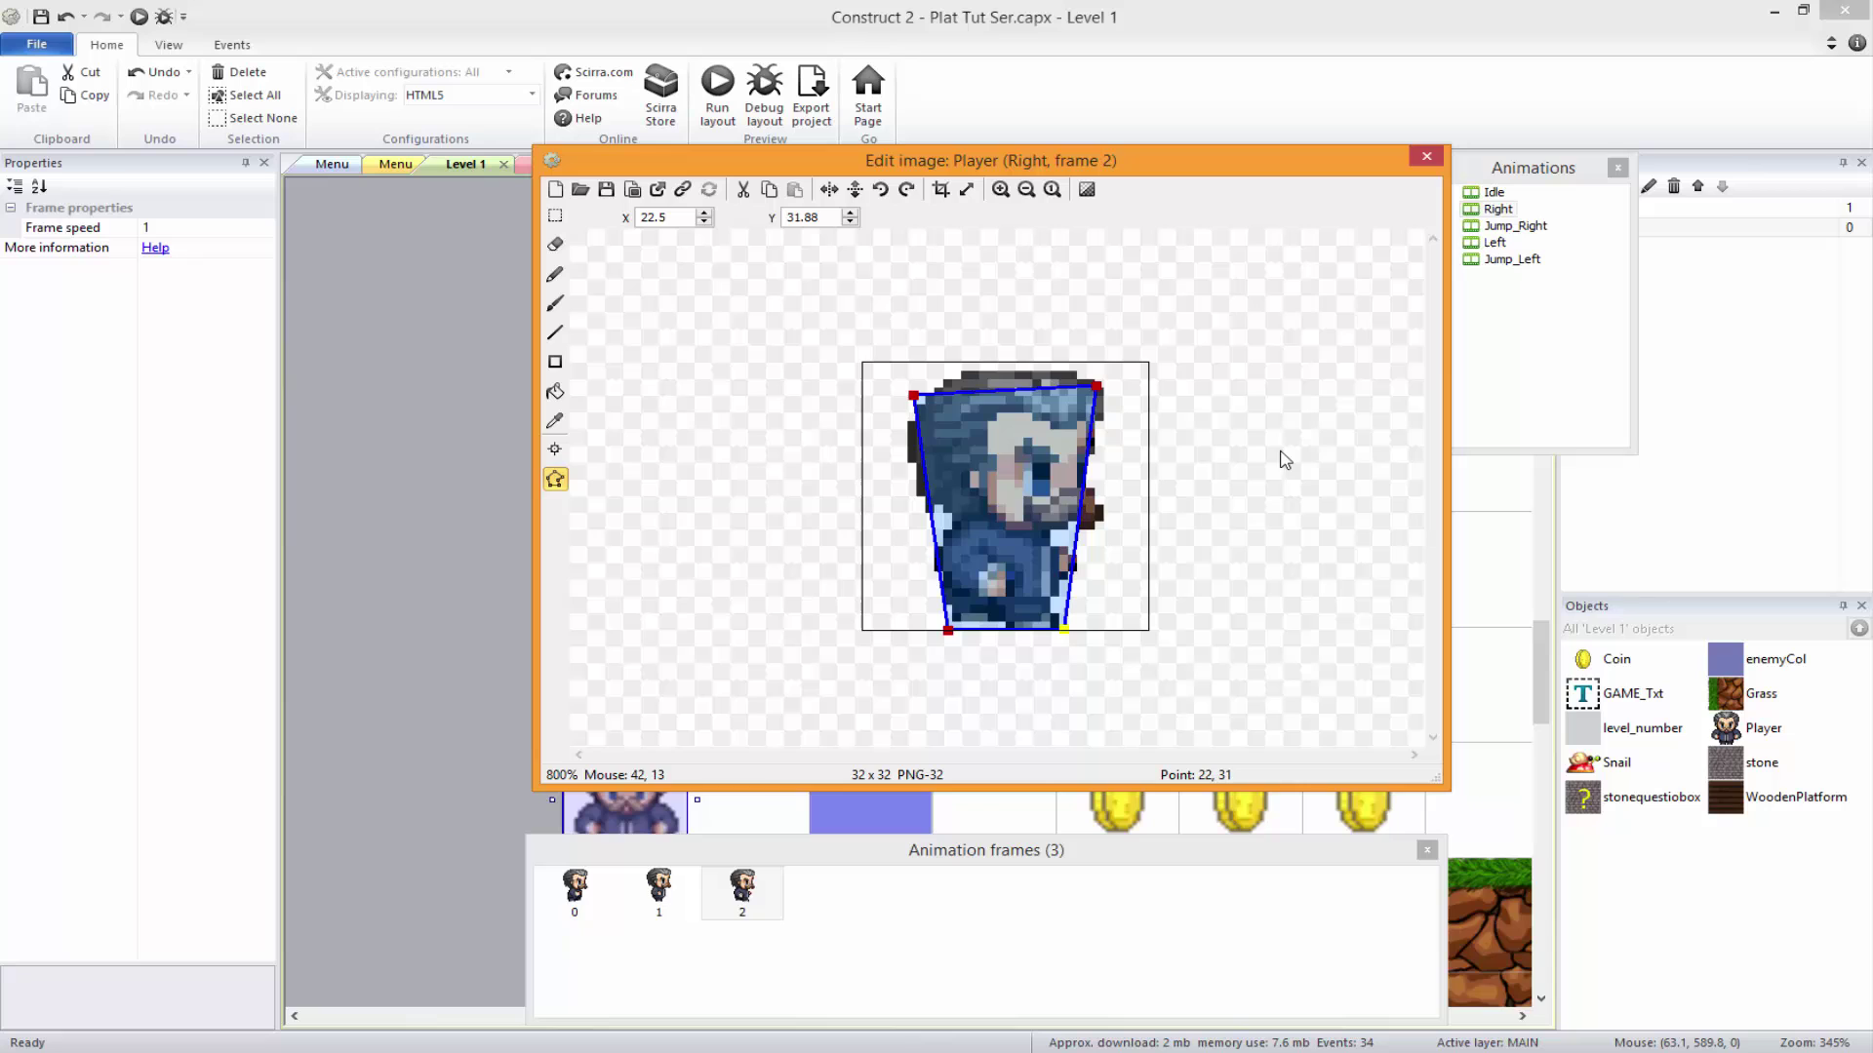
{"action": "left_click", "coordinate": [1515, 226]}
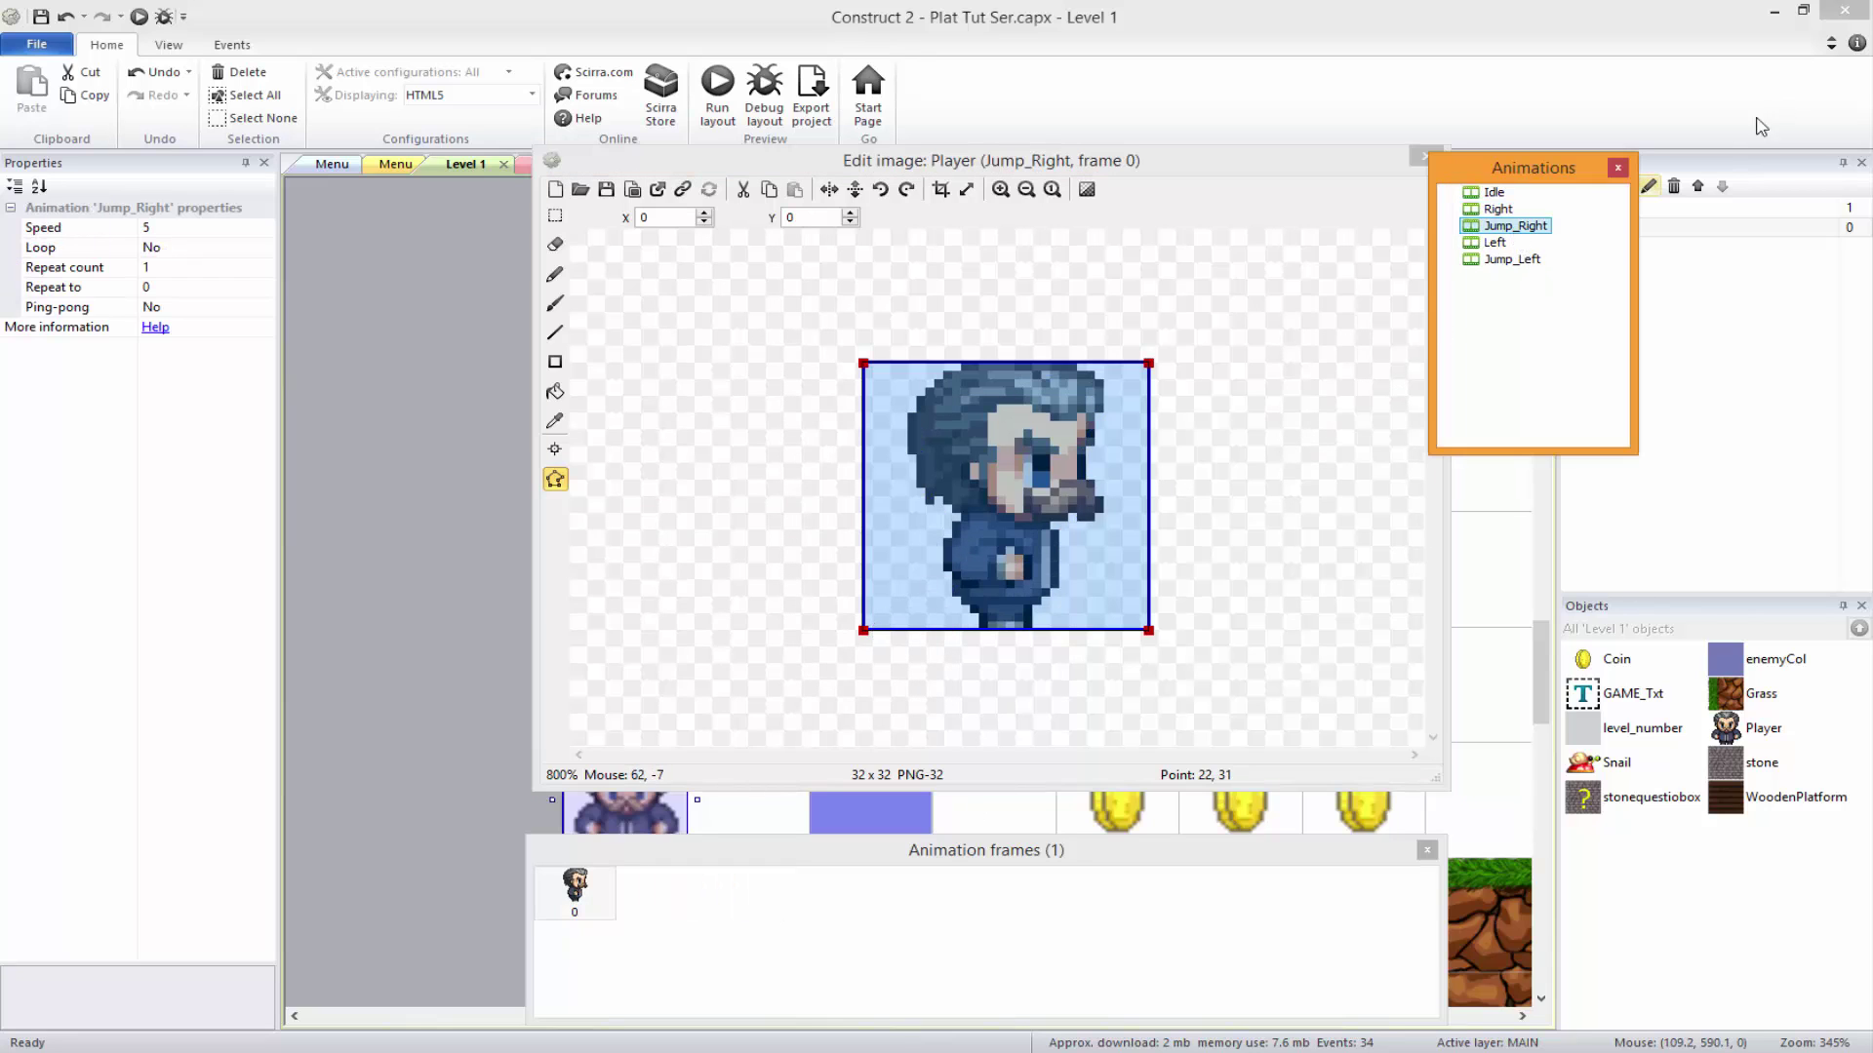
- Delete the Jump_Right and Jump_Left animations from the Player sprite
{"action": "right_click", "coordinate": [1516, 235]}
{"action": "left_click", "coordinate": [1568, 336]}
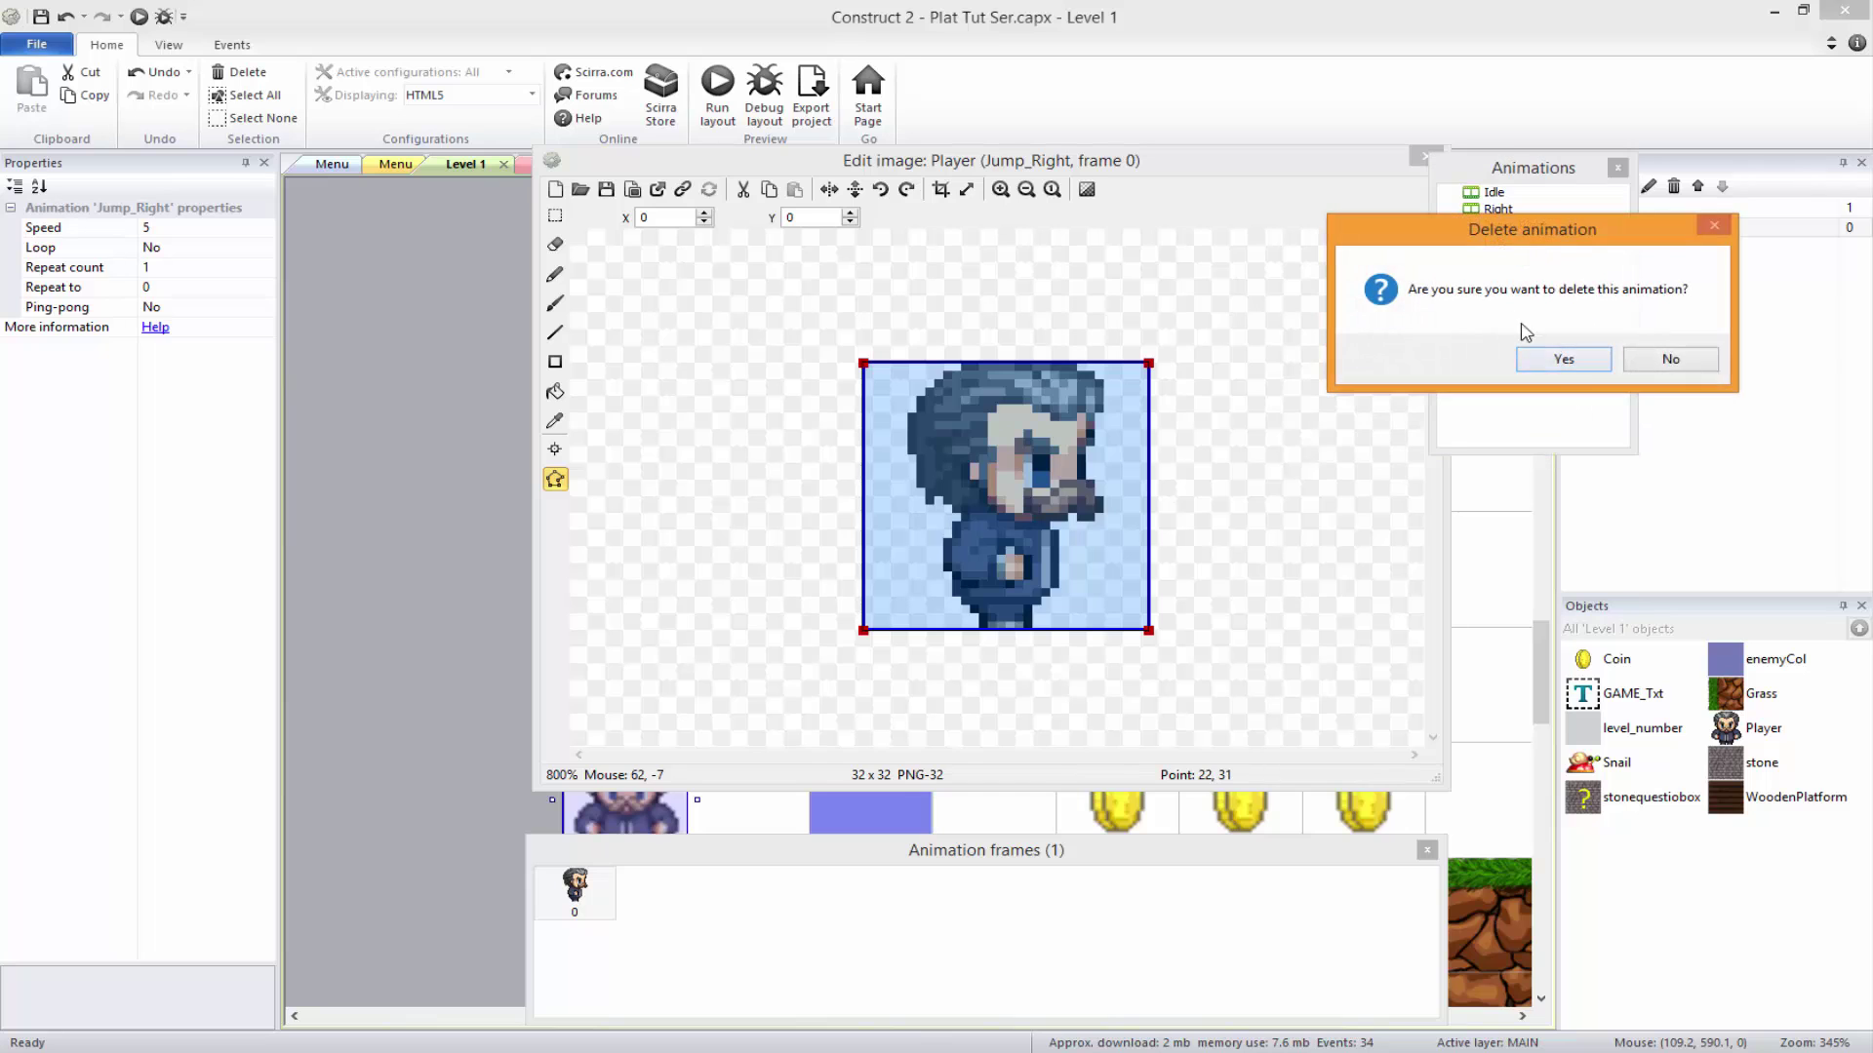
{"action": "left_click", "coordinate": [1564, 360]}
{"action": "right_click", "coordinate": [1512, 243]}
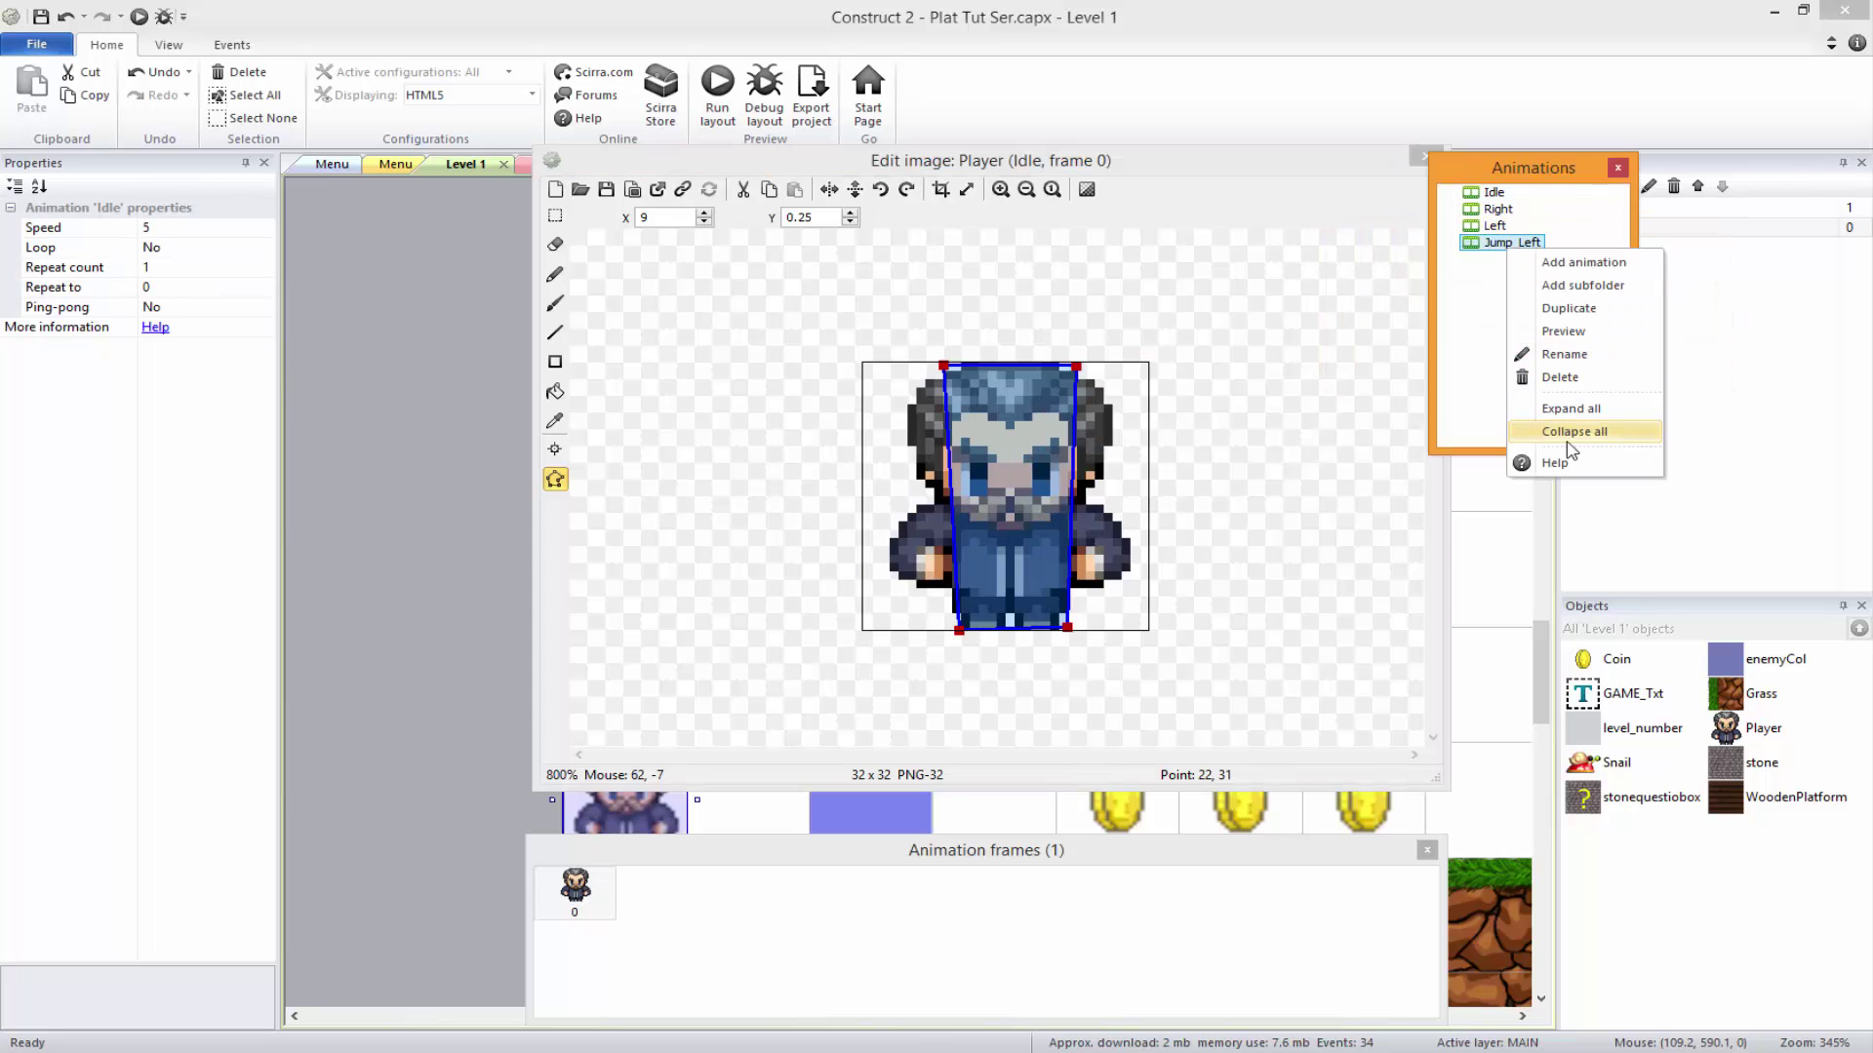
{"action": "left_click", "coordinate": [1561, 377]}
{"action": "left_click", "coordinate": [1564, 360]}
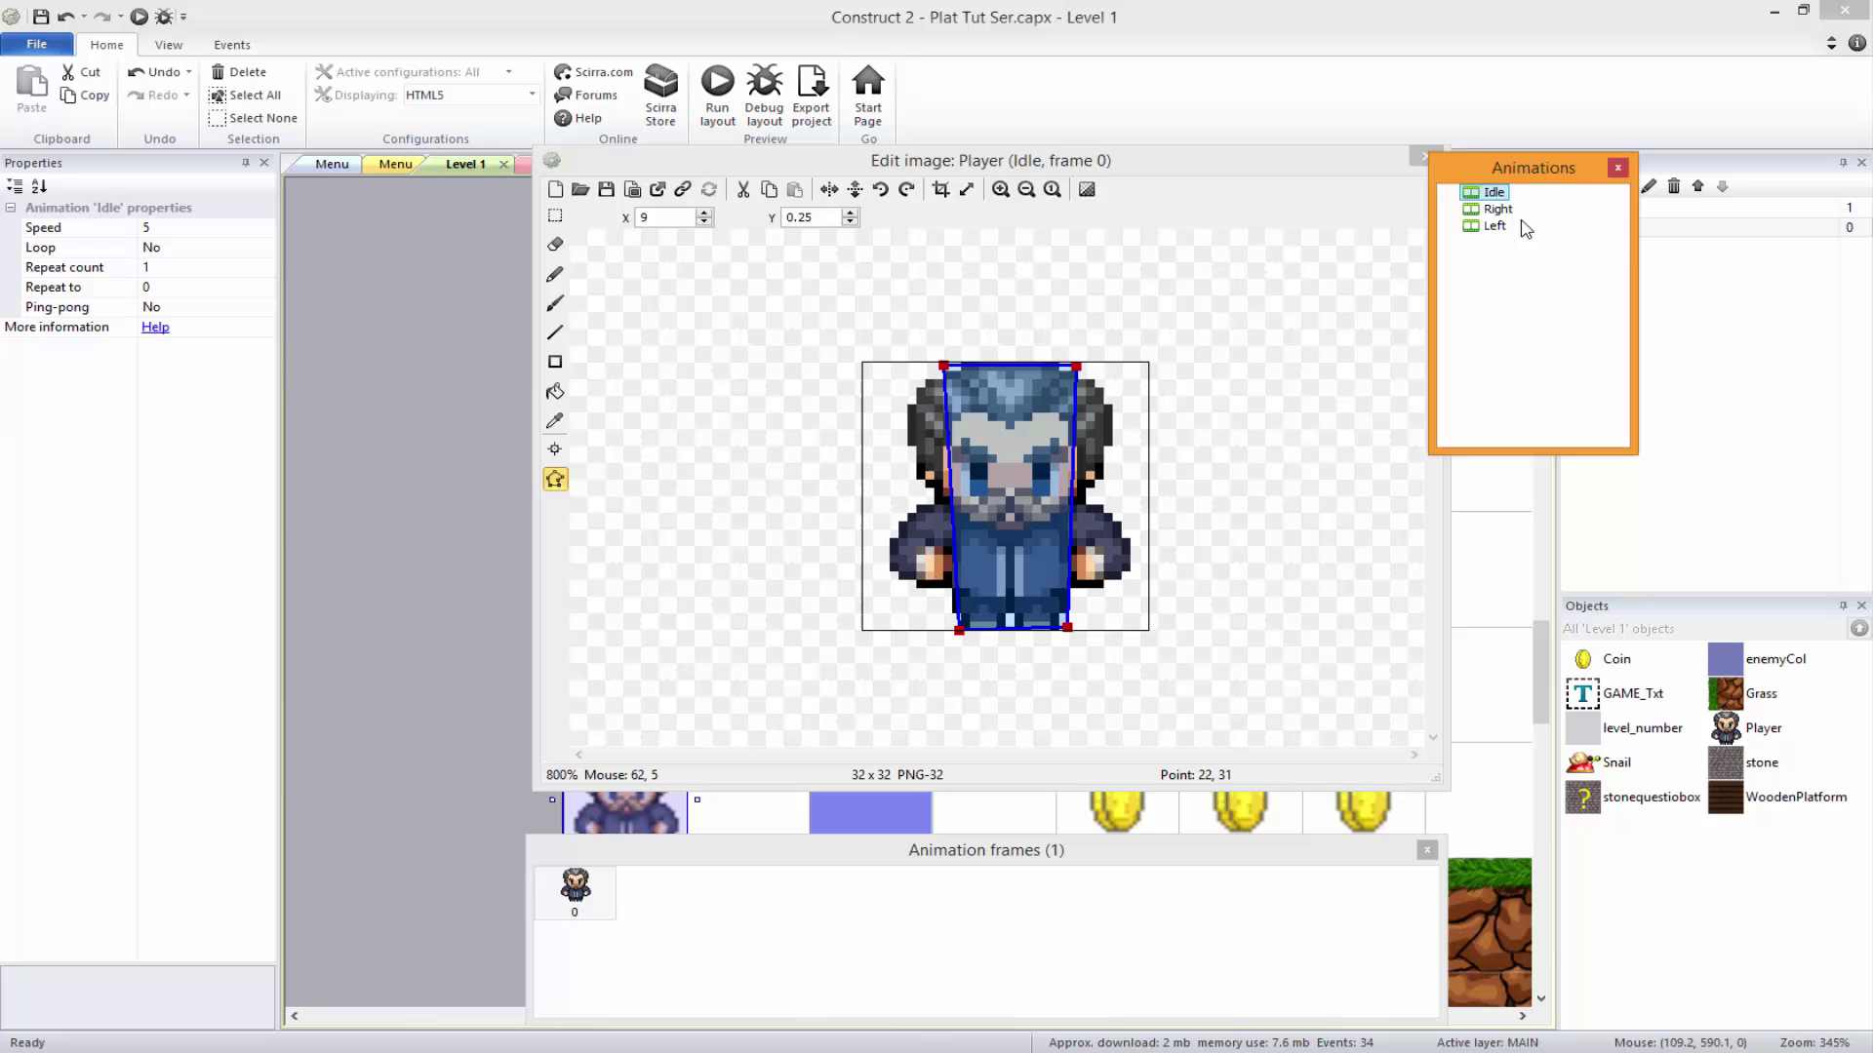
{"action": "left_click", "coordinate": [1494, 211]}
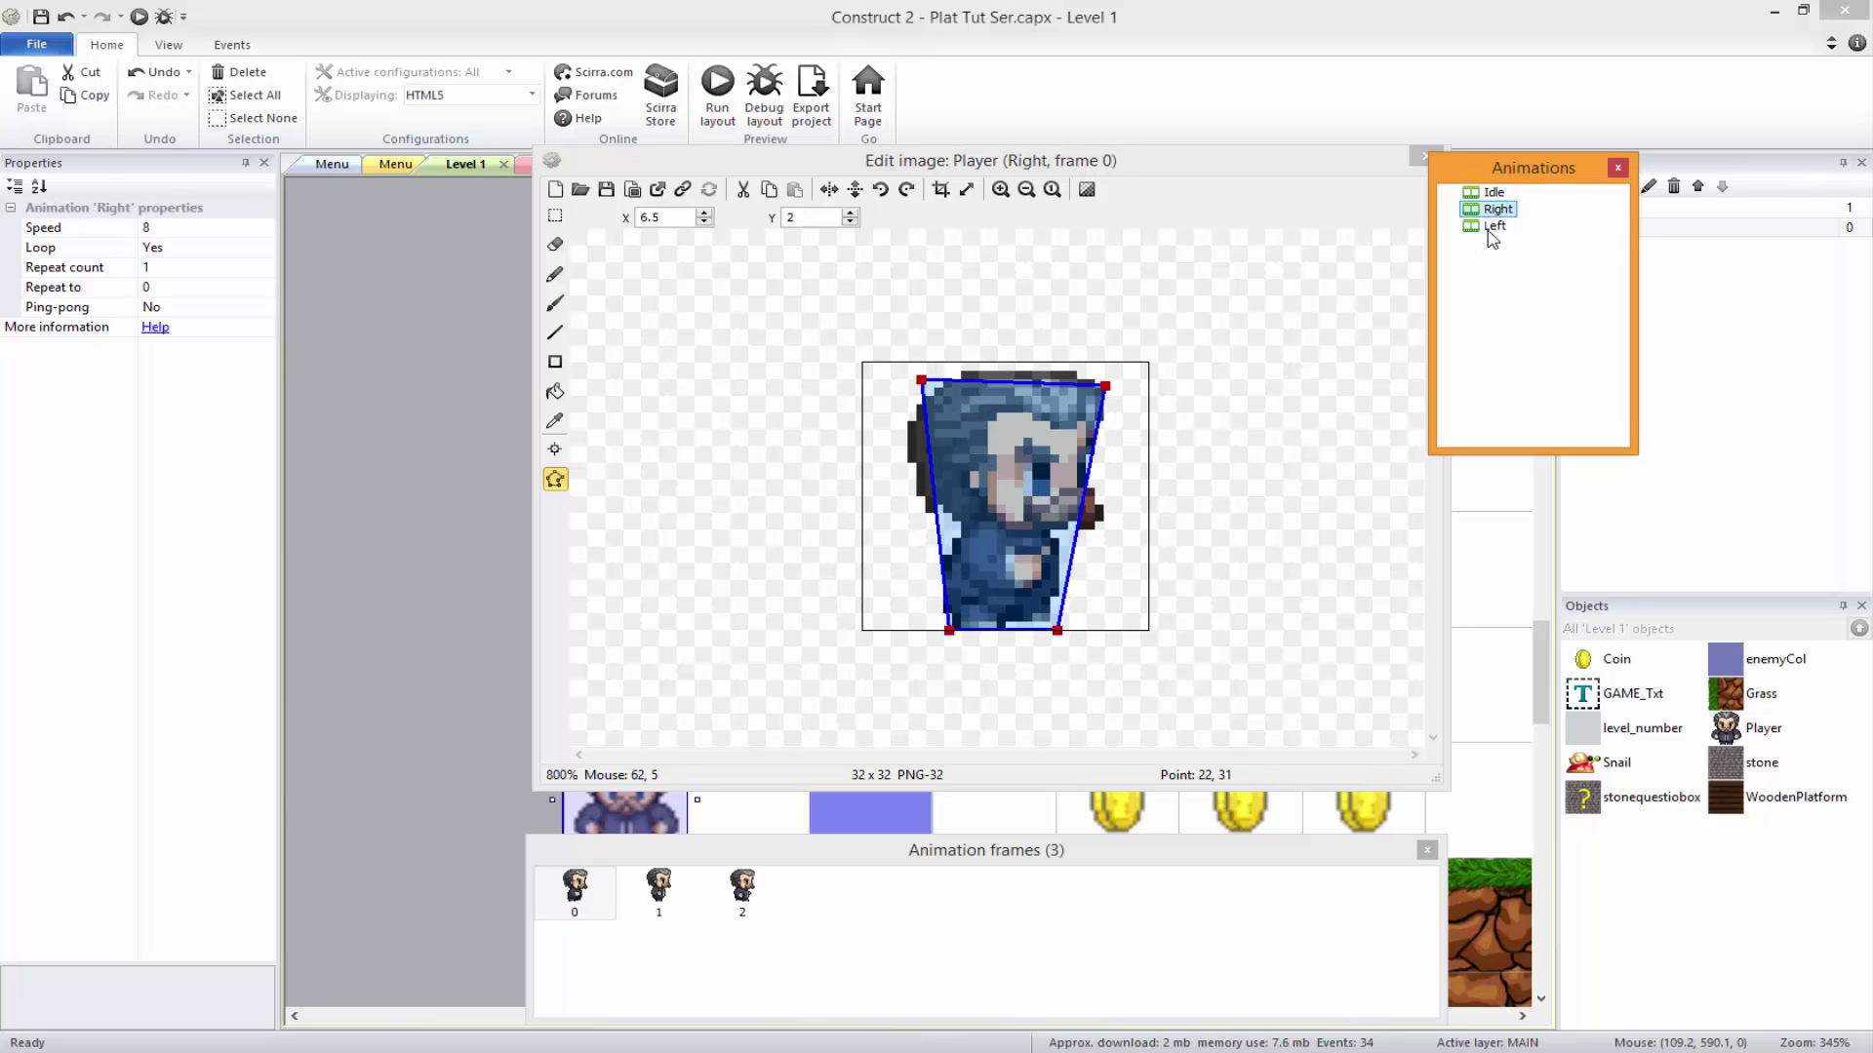
- Pull the four collision points inward around the character on Left frame 0
{"action": "left_click", "coordinate": [1490, 232]}
{"action": "left_click", "coordinate": [583, 896]}
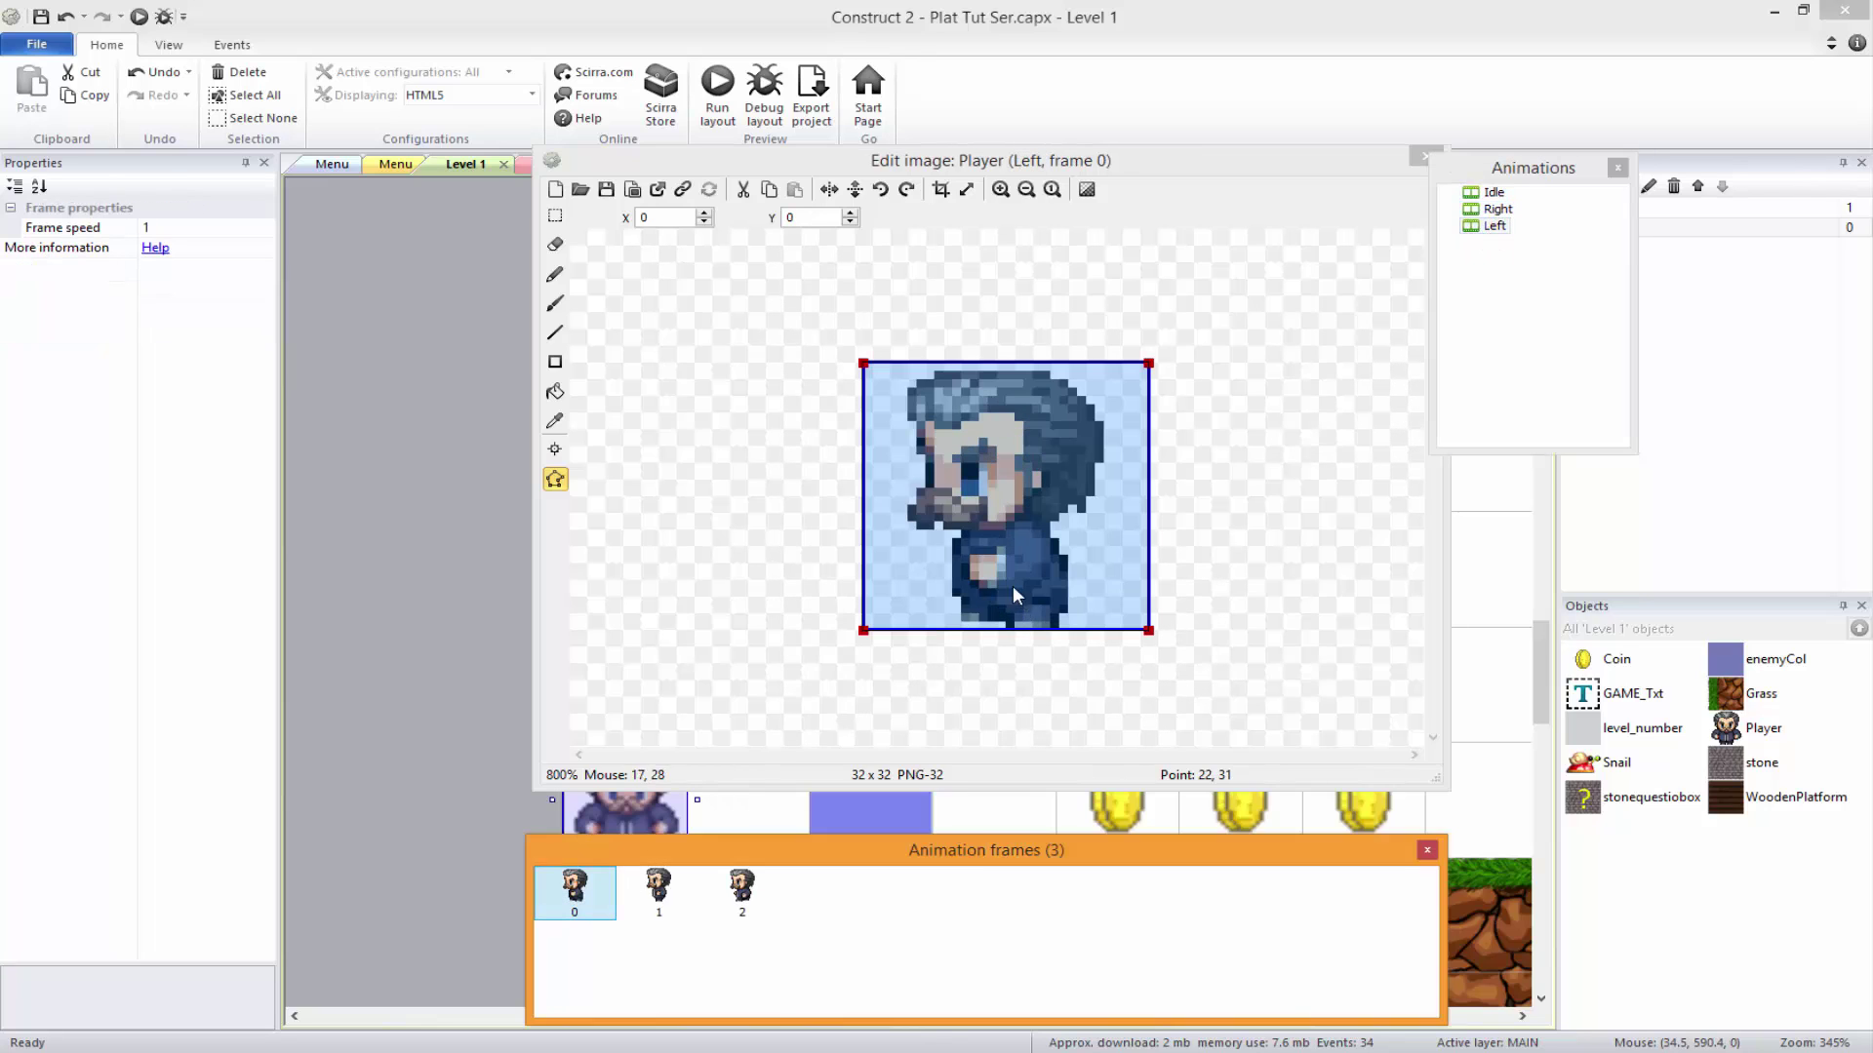
{"action": "left_click_drag", "start_coordinate": [859, 641], "coordinate": [967, 667]}
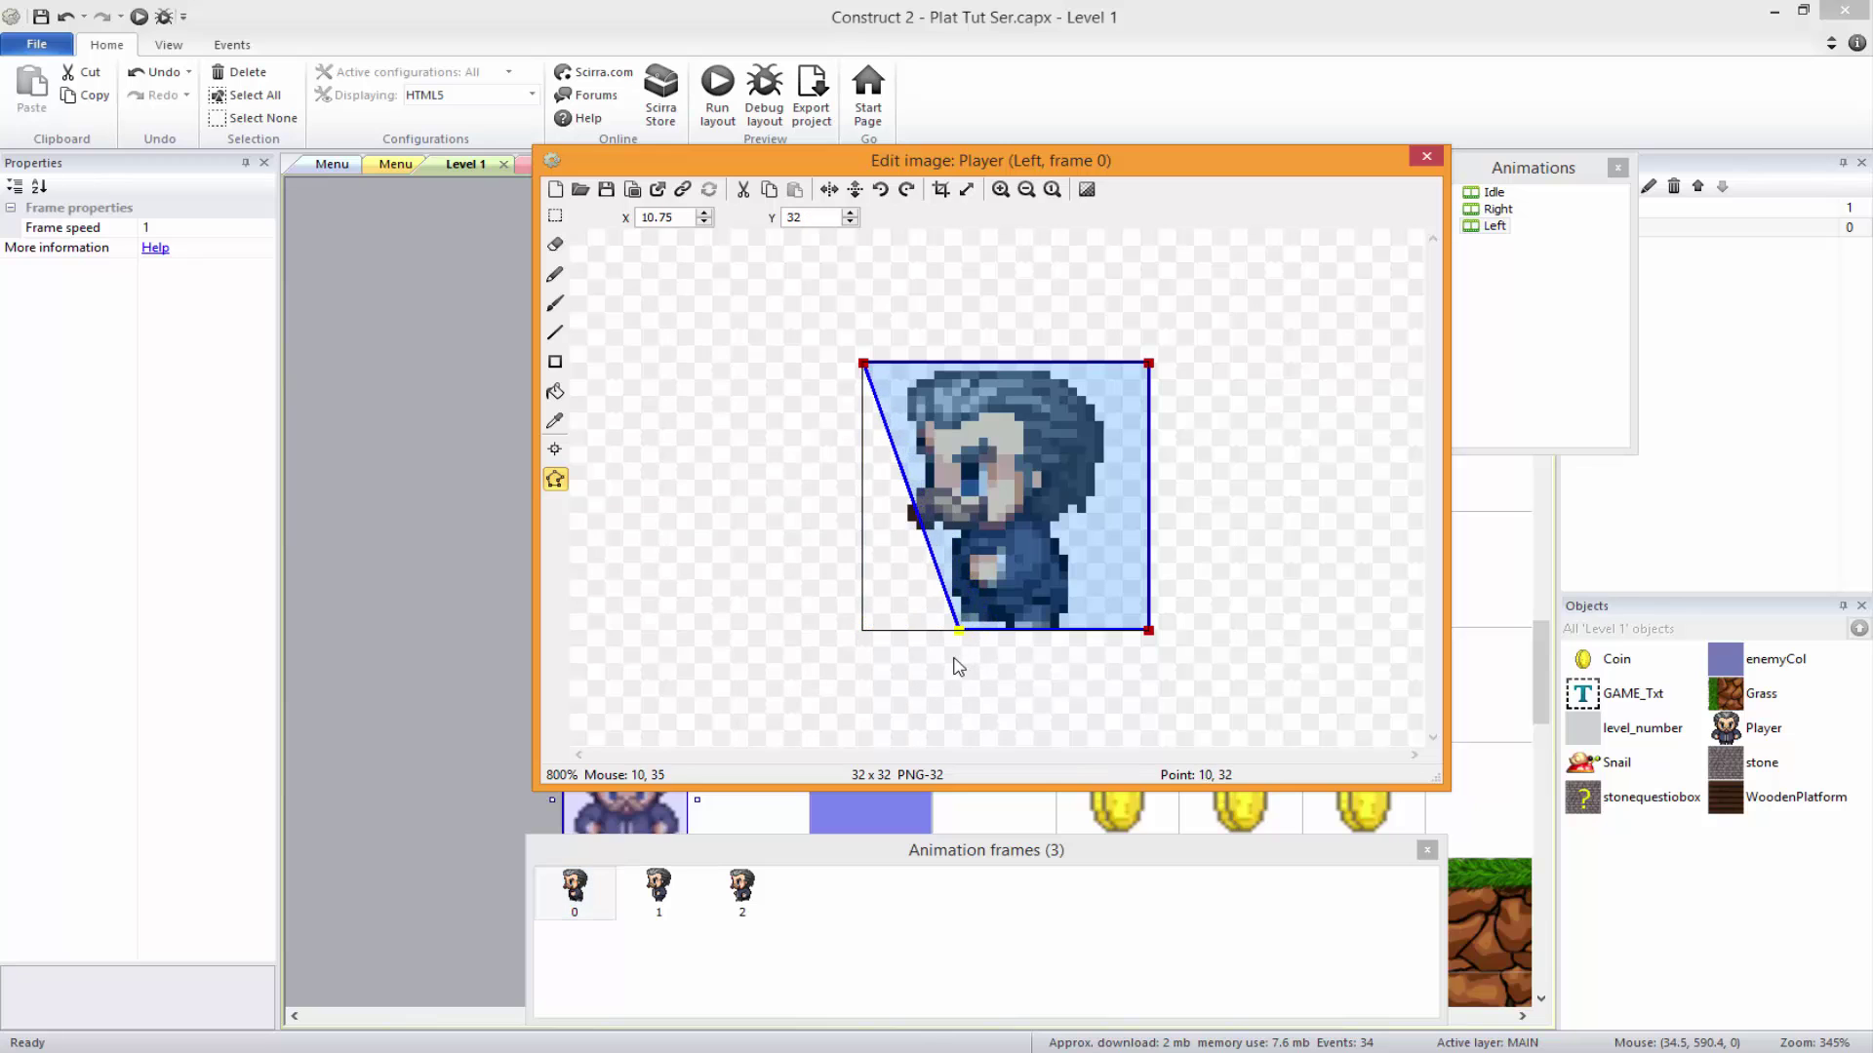
{"action": "left_click_drag", "start_coordinate": [1152, 634], "coordinate": [1061, 653]}
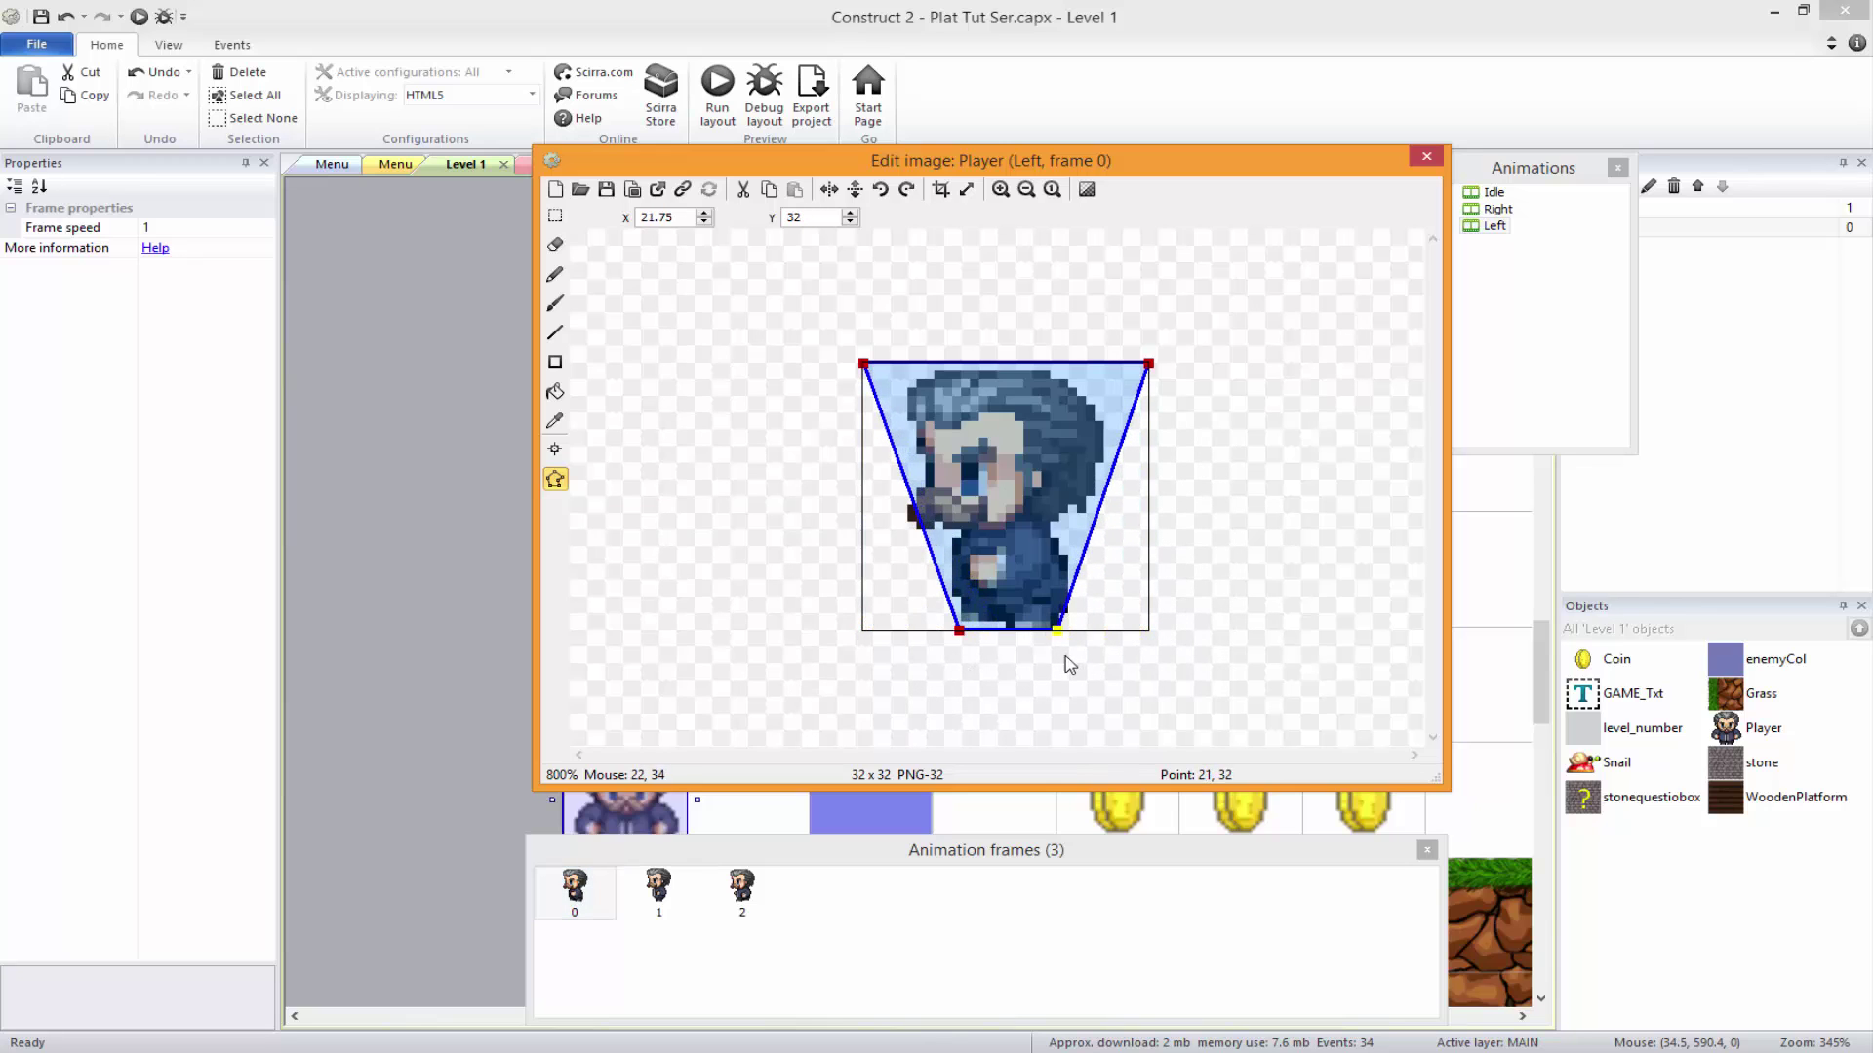
{"action": "left_click_drag", "start_coordinate": [1149, 367], "coordinate": [1089, 390]}
{"action": "left_click_drag", "start_coordinate": [863, 364], "coordinate": [895, 385]}
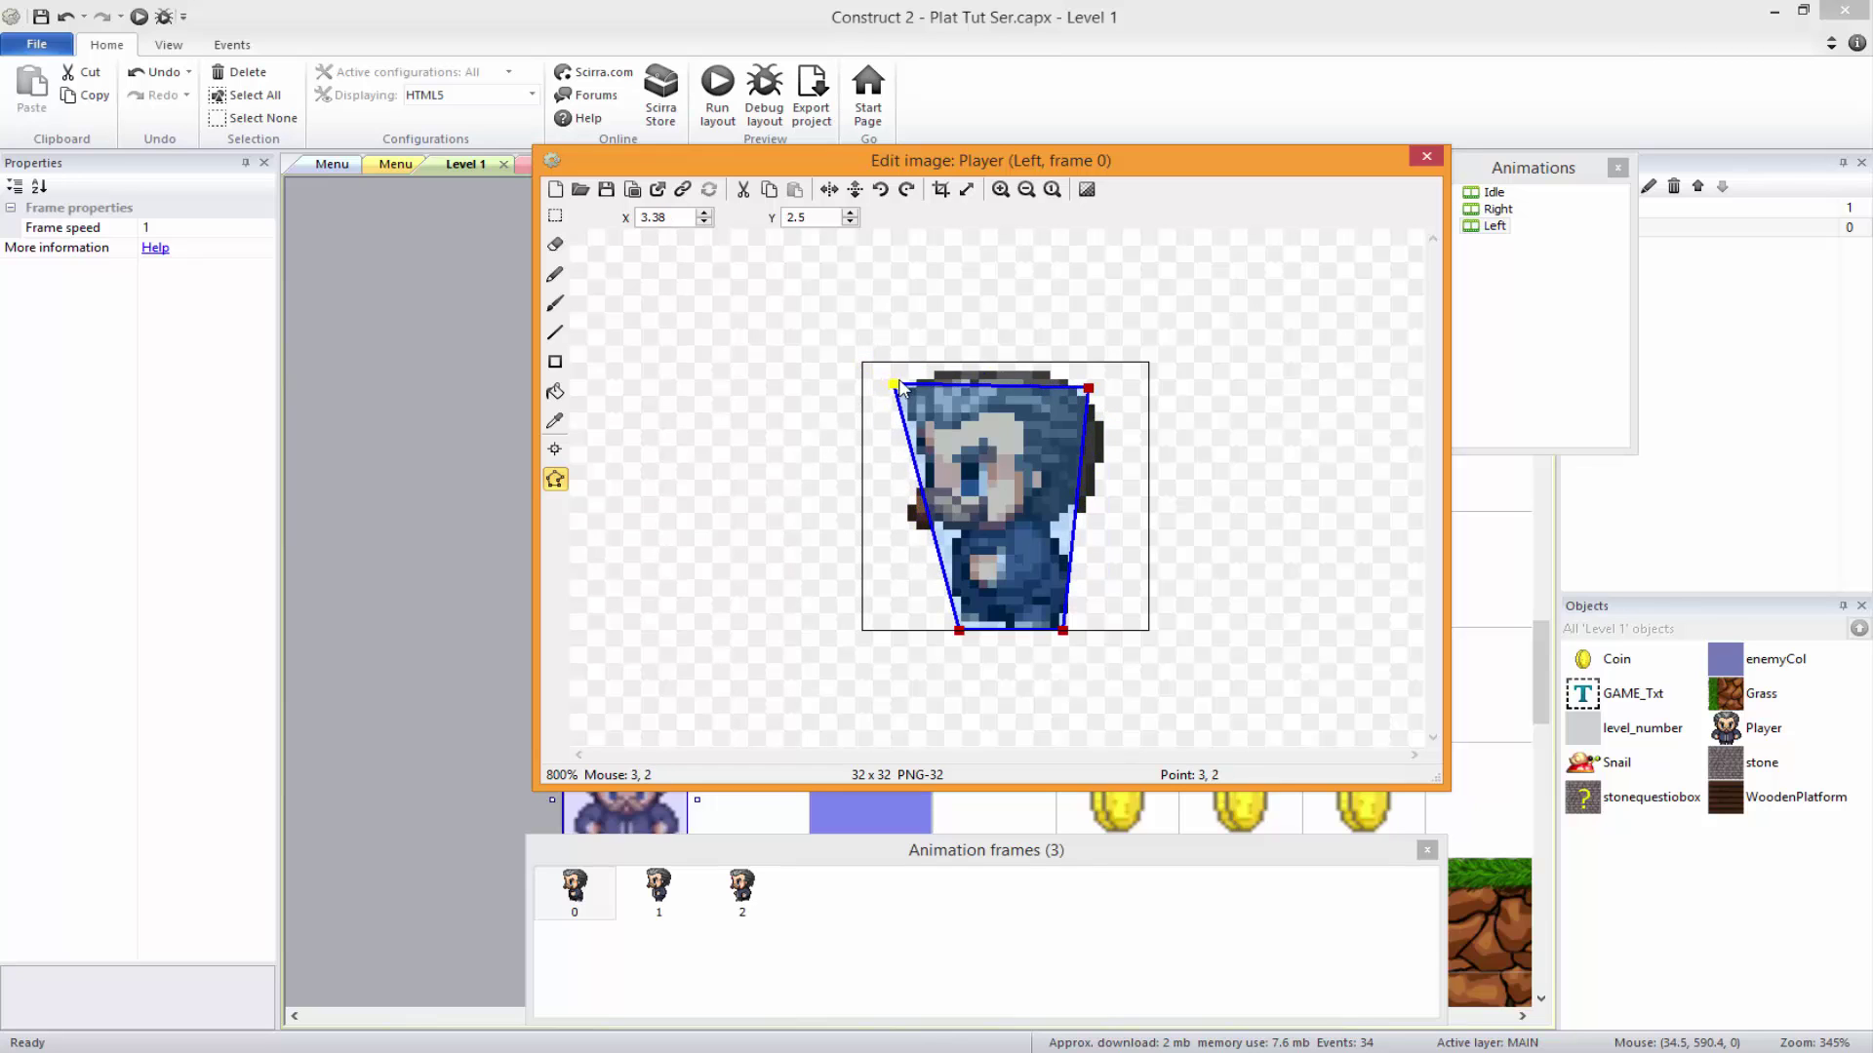
- Taper the collision polygon around the character on Left frame 1
{"action": "left_click", "coordinate": [658, 887]}
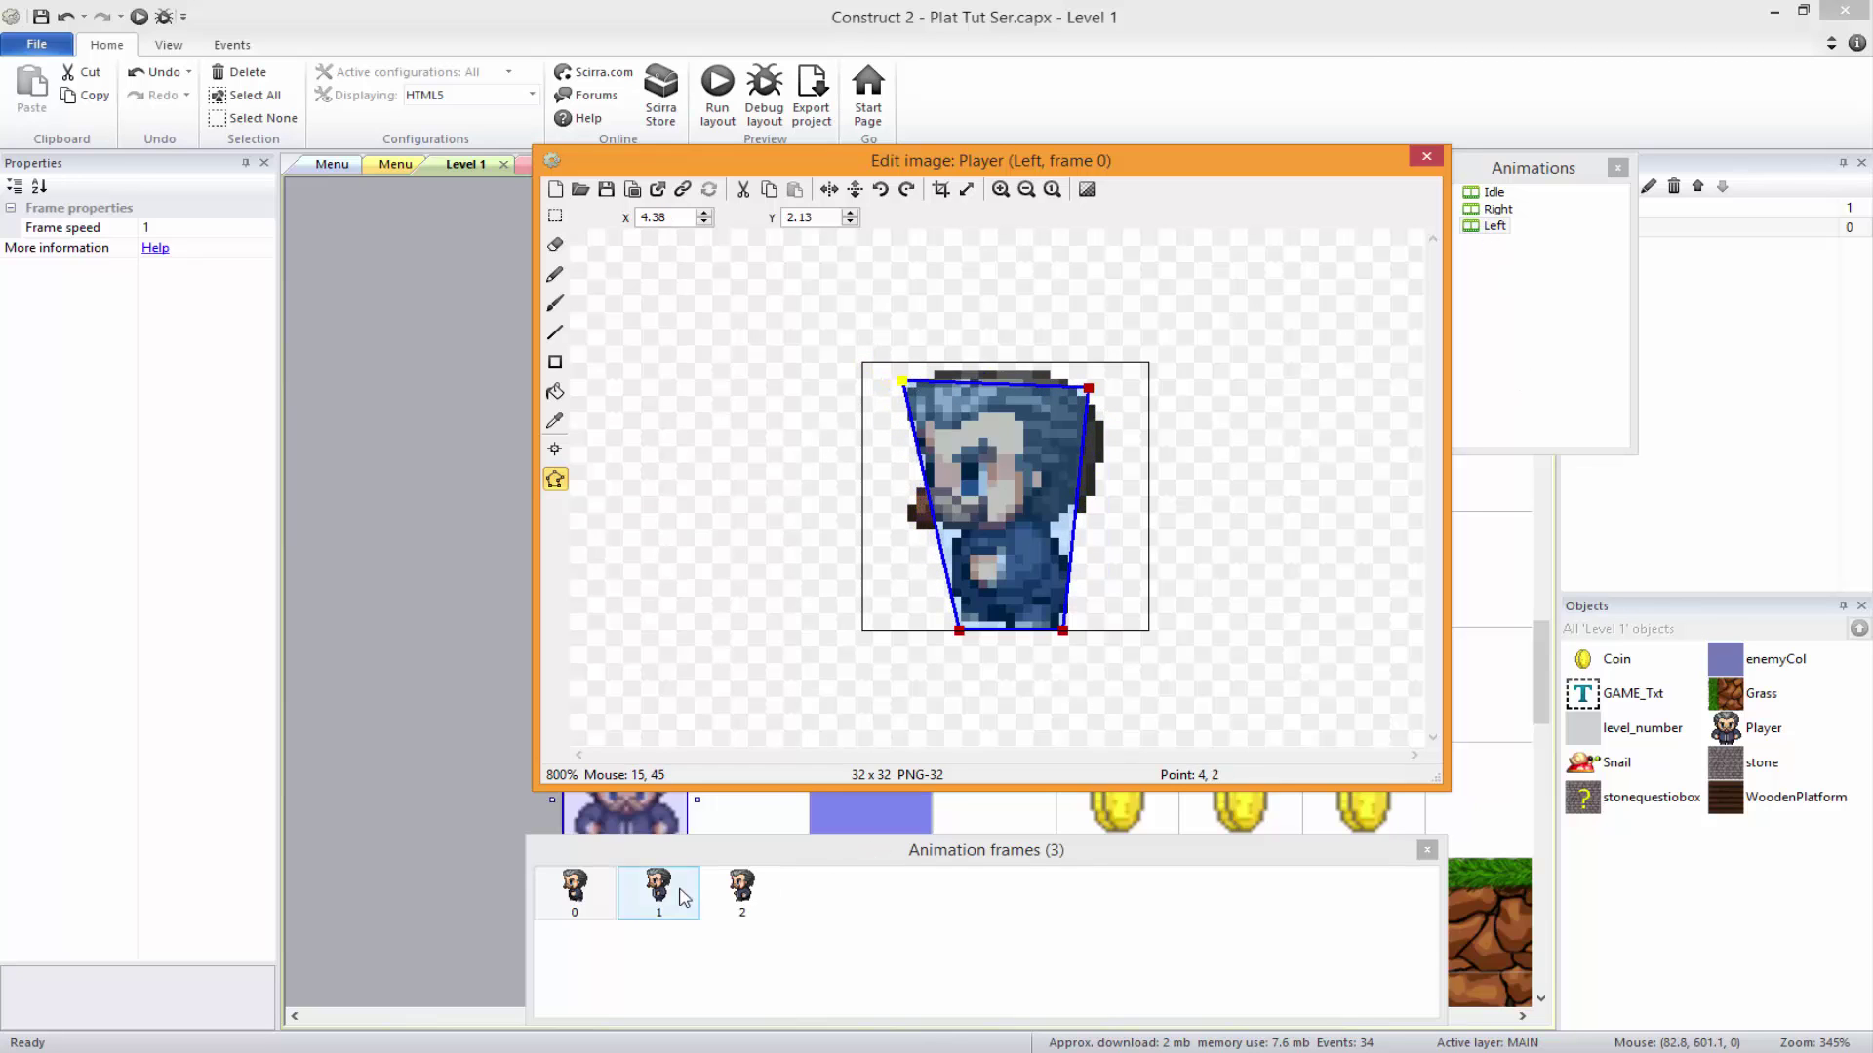
{"action": "left_click_drag", "start_coordinate": [863, 634], "coordinate": [954, 687]}
{"action": "left_click_drag", "start_coordinate": [1150, 632], "coordinate": [1059, 673]}
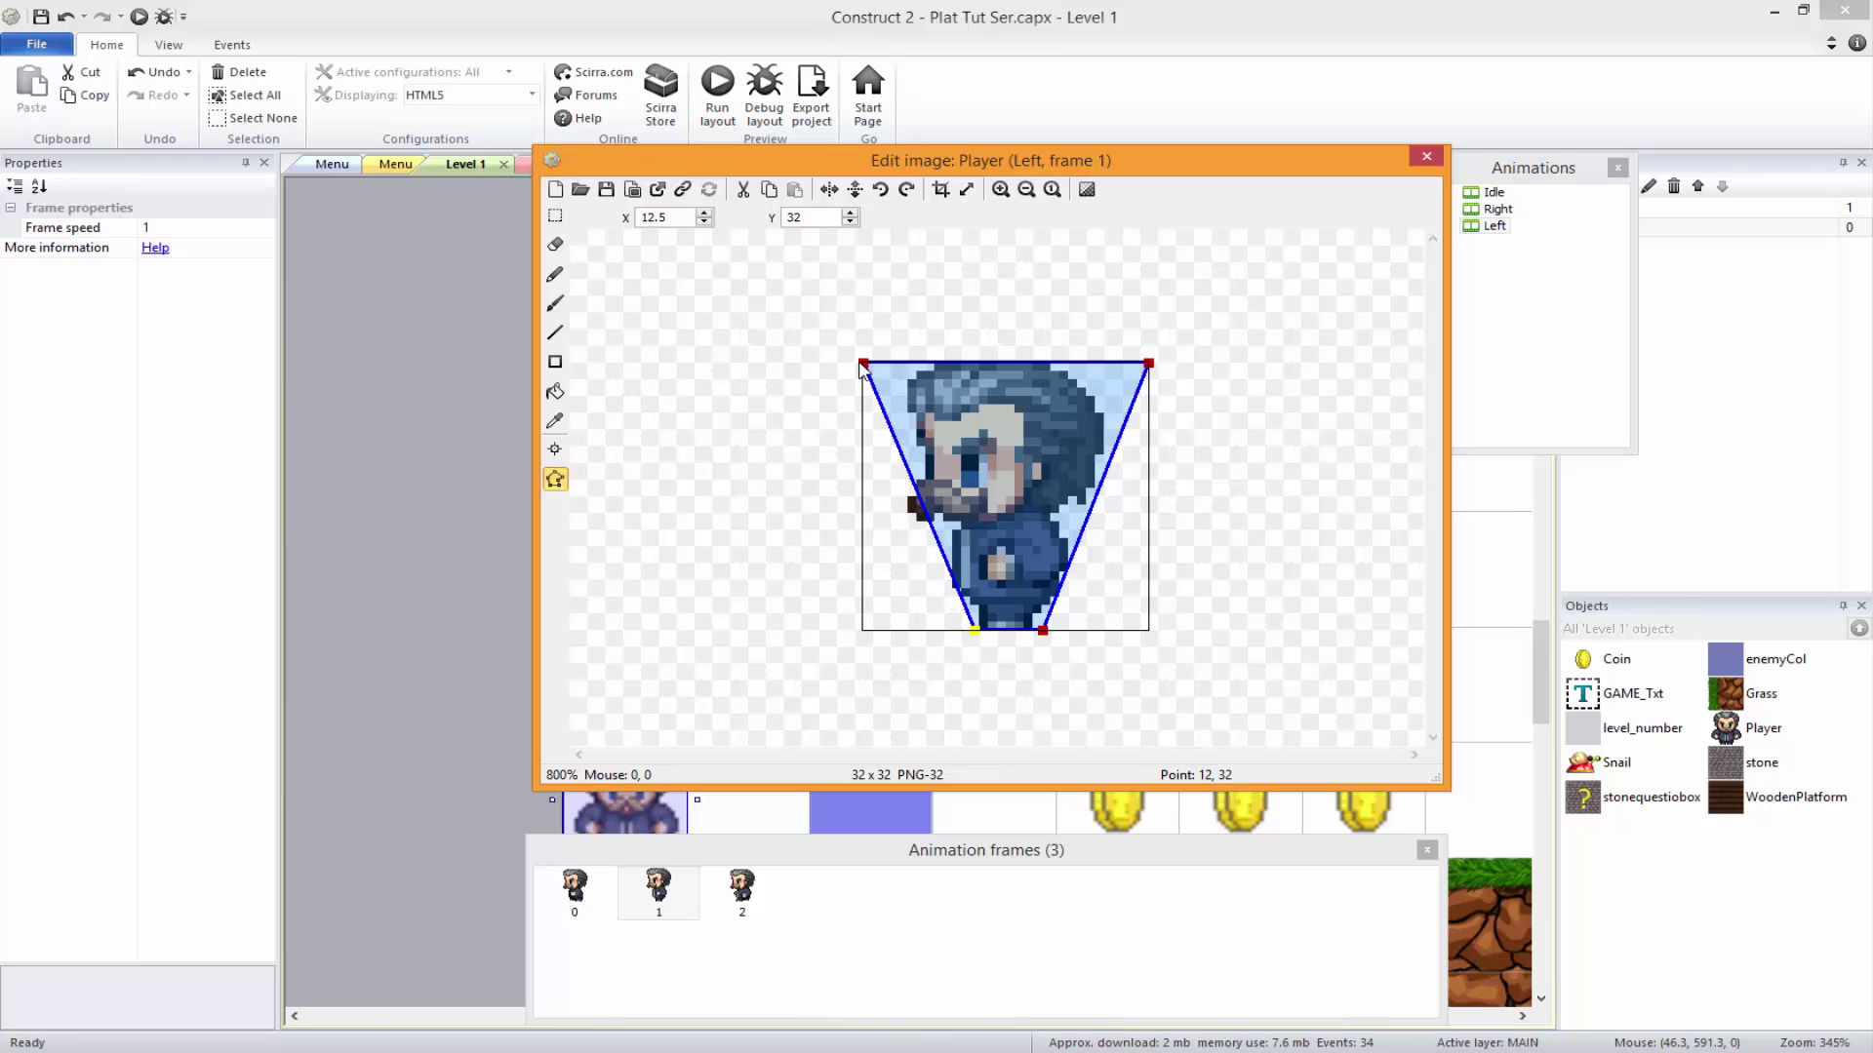
{"action": "left_click_drag", "start_coordinate": [863, 366], "coordinate": [880, 391]}
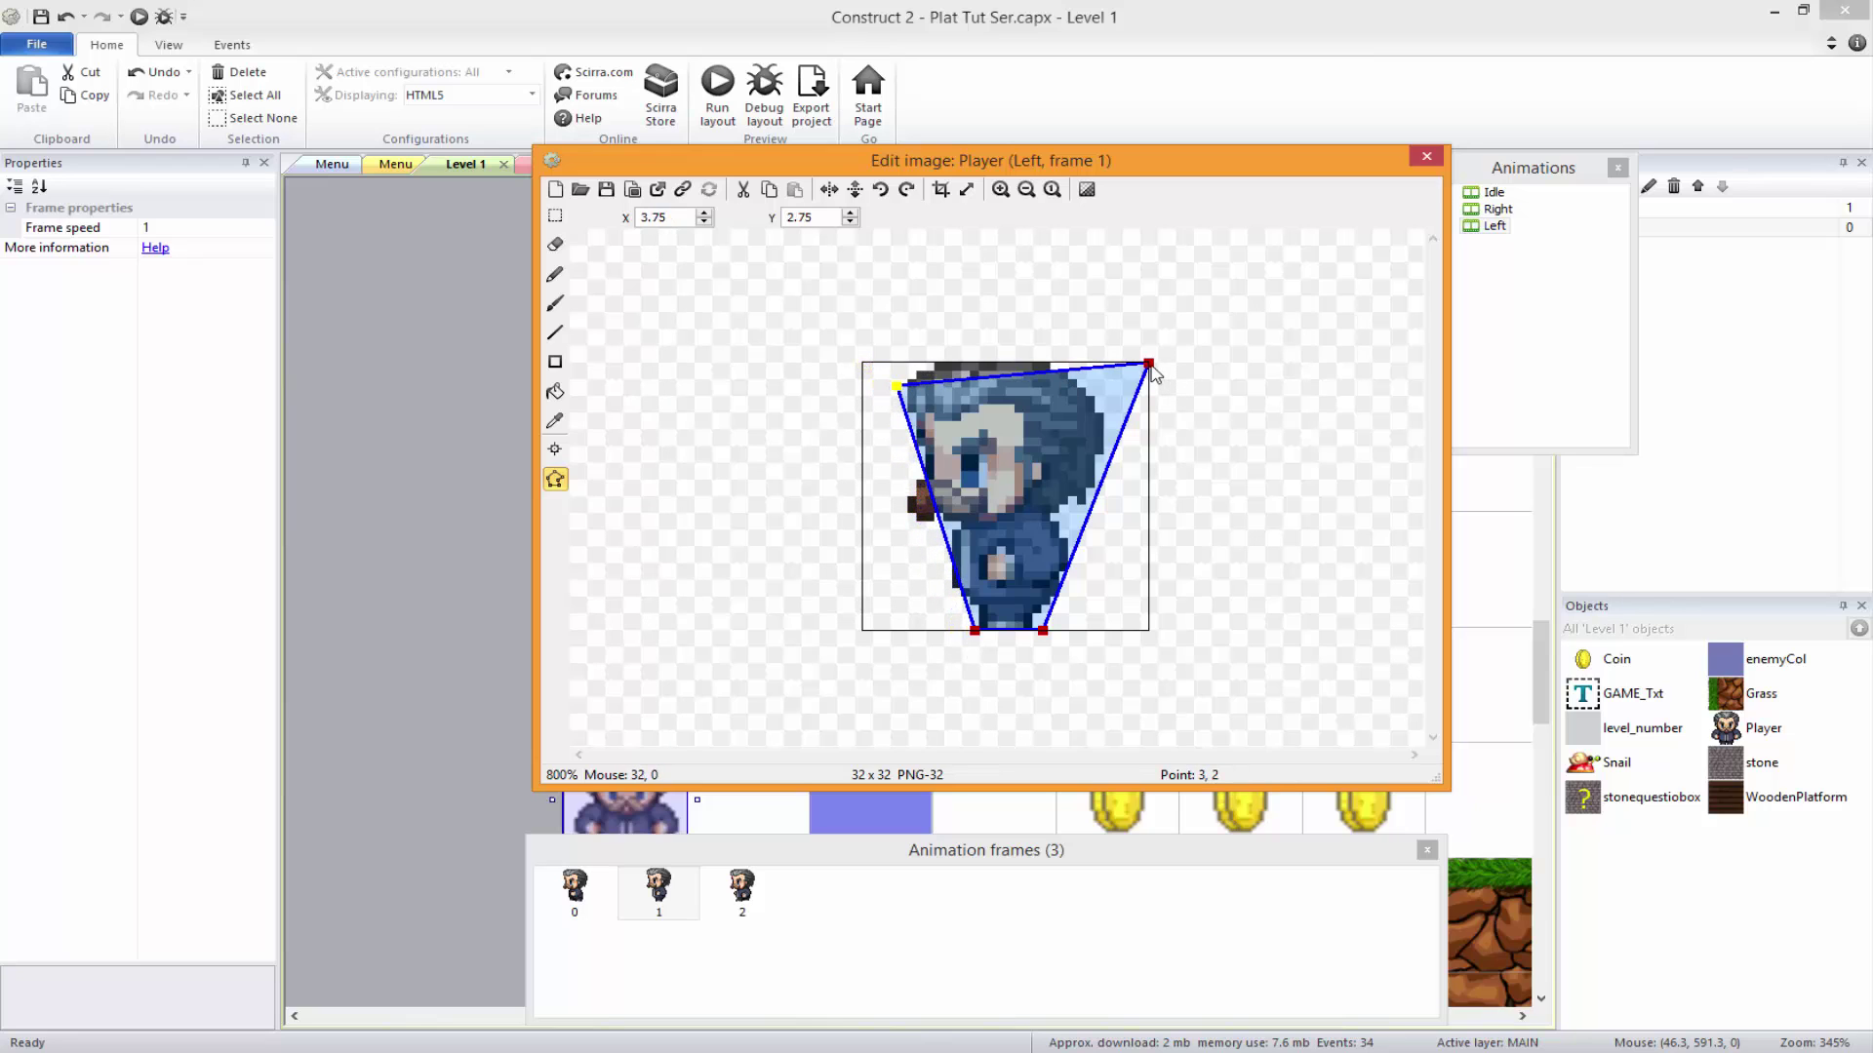
{"action": "left_click_drag", "start_coordinate": [1152, 368], "coordinate": [1092, 385]}
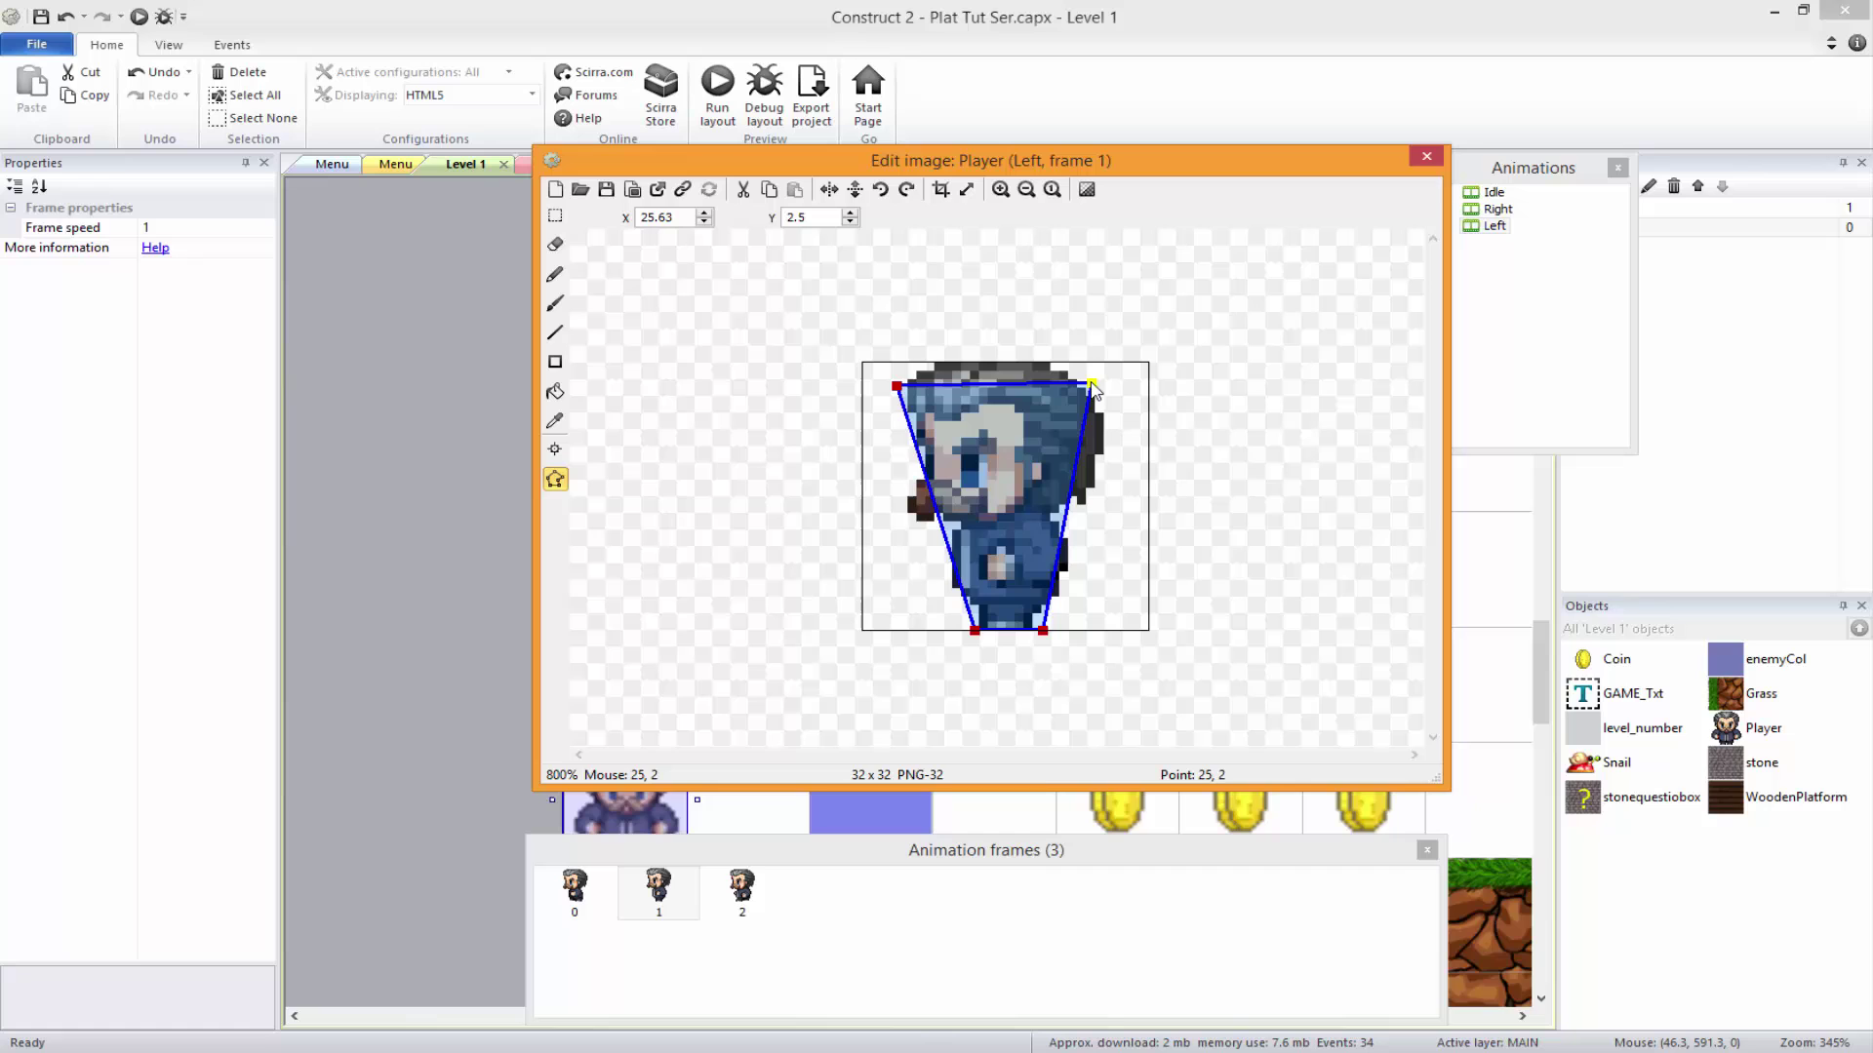
- Taper Left frame 2's collision polygon, then close the image editor back to the Level 1 layout
{"action": "left_click", "coordinate": [777, 901]}
{"action": "left_click_drag", "start_coordinate": [864, 632], "coordinate": [966, 656]}
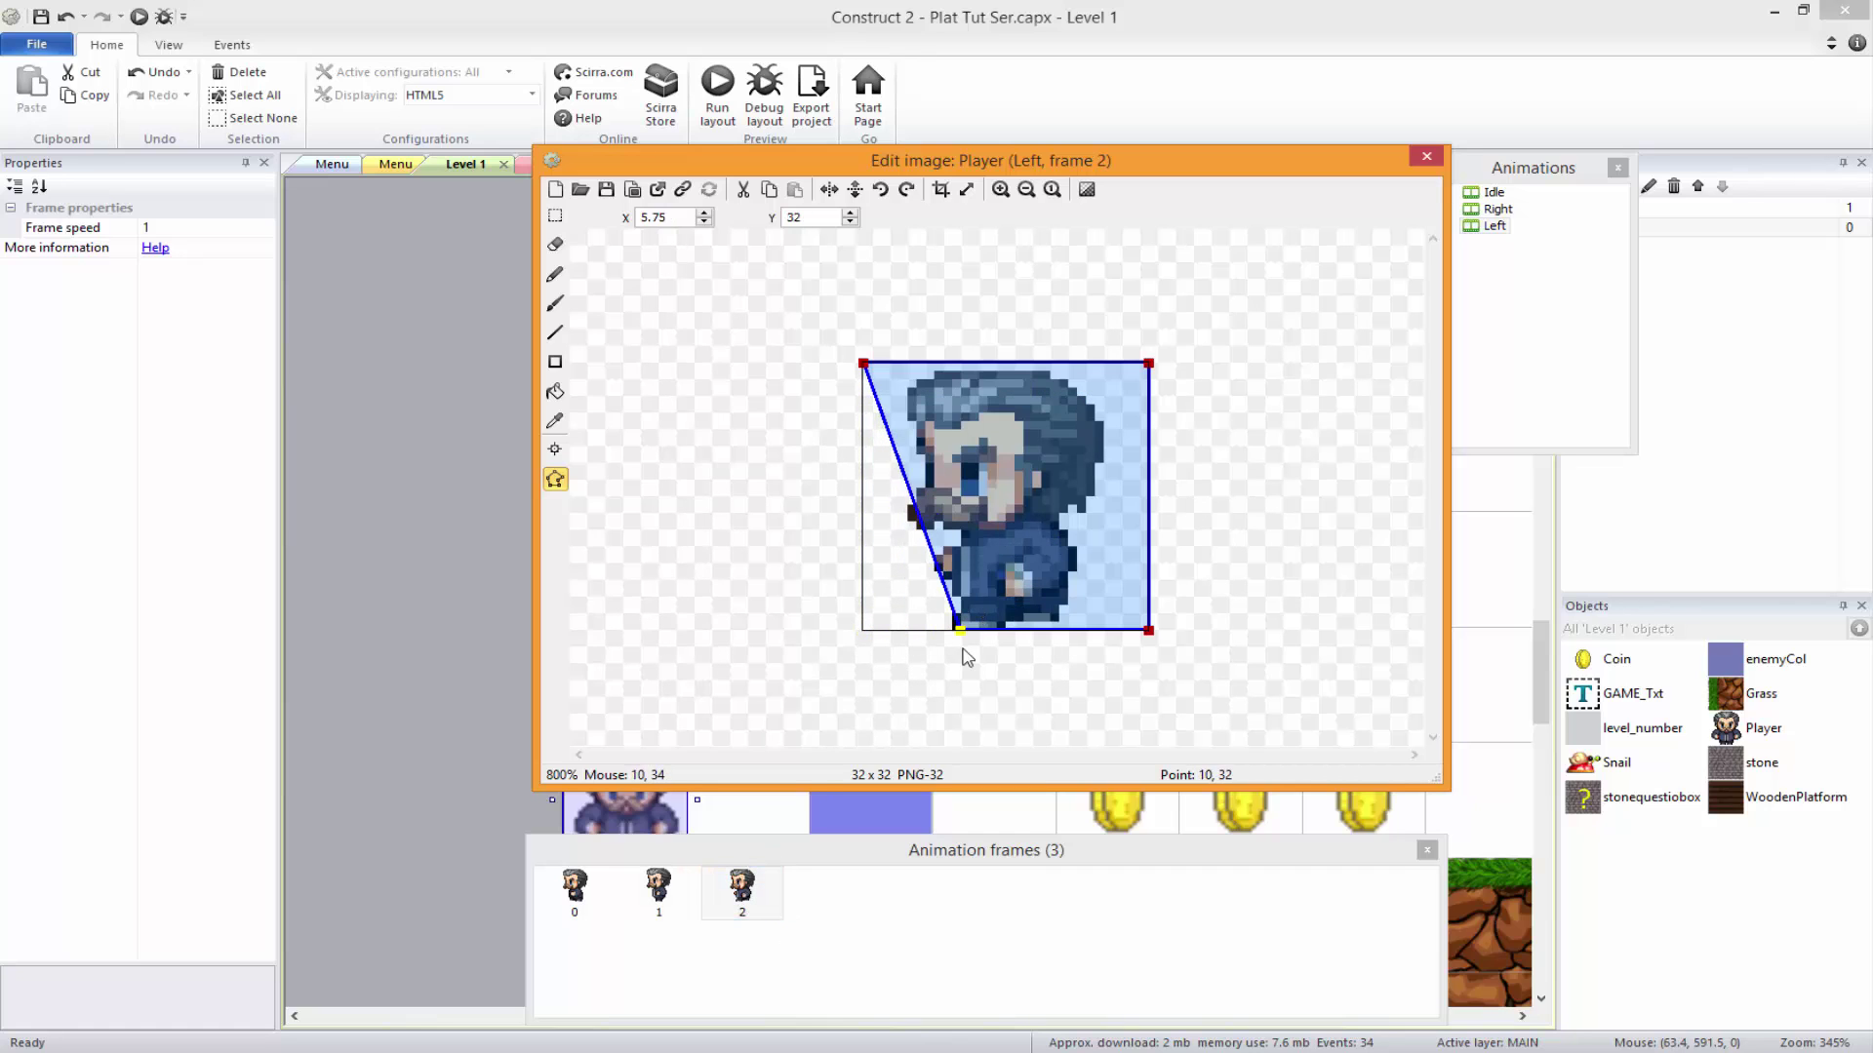
{"action": "left_click_drag", "start_coordinate": [1164, 639], "coordinate": [1063, 664]}
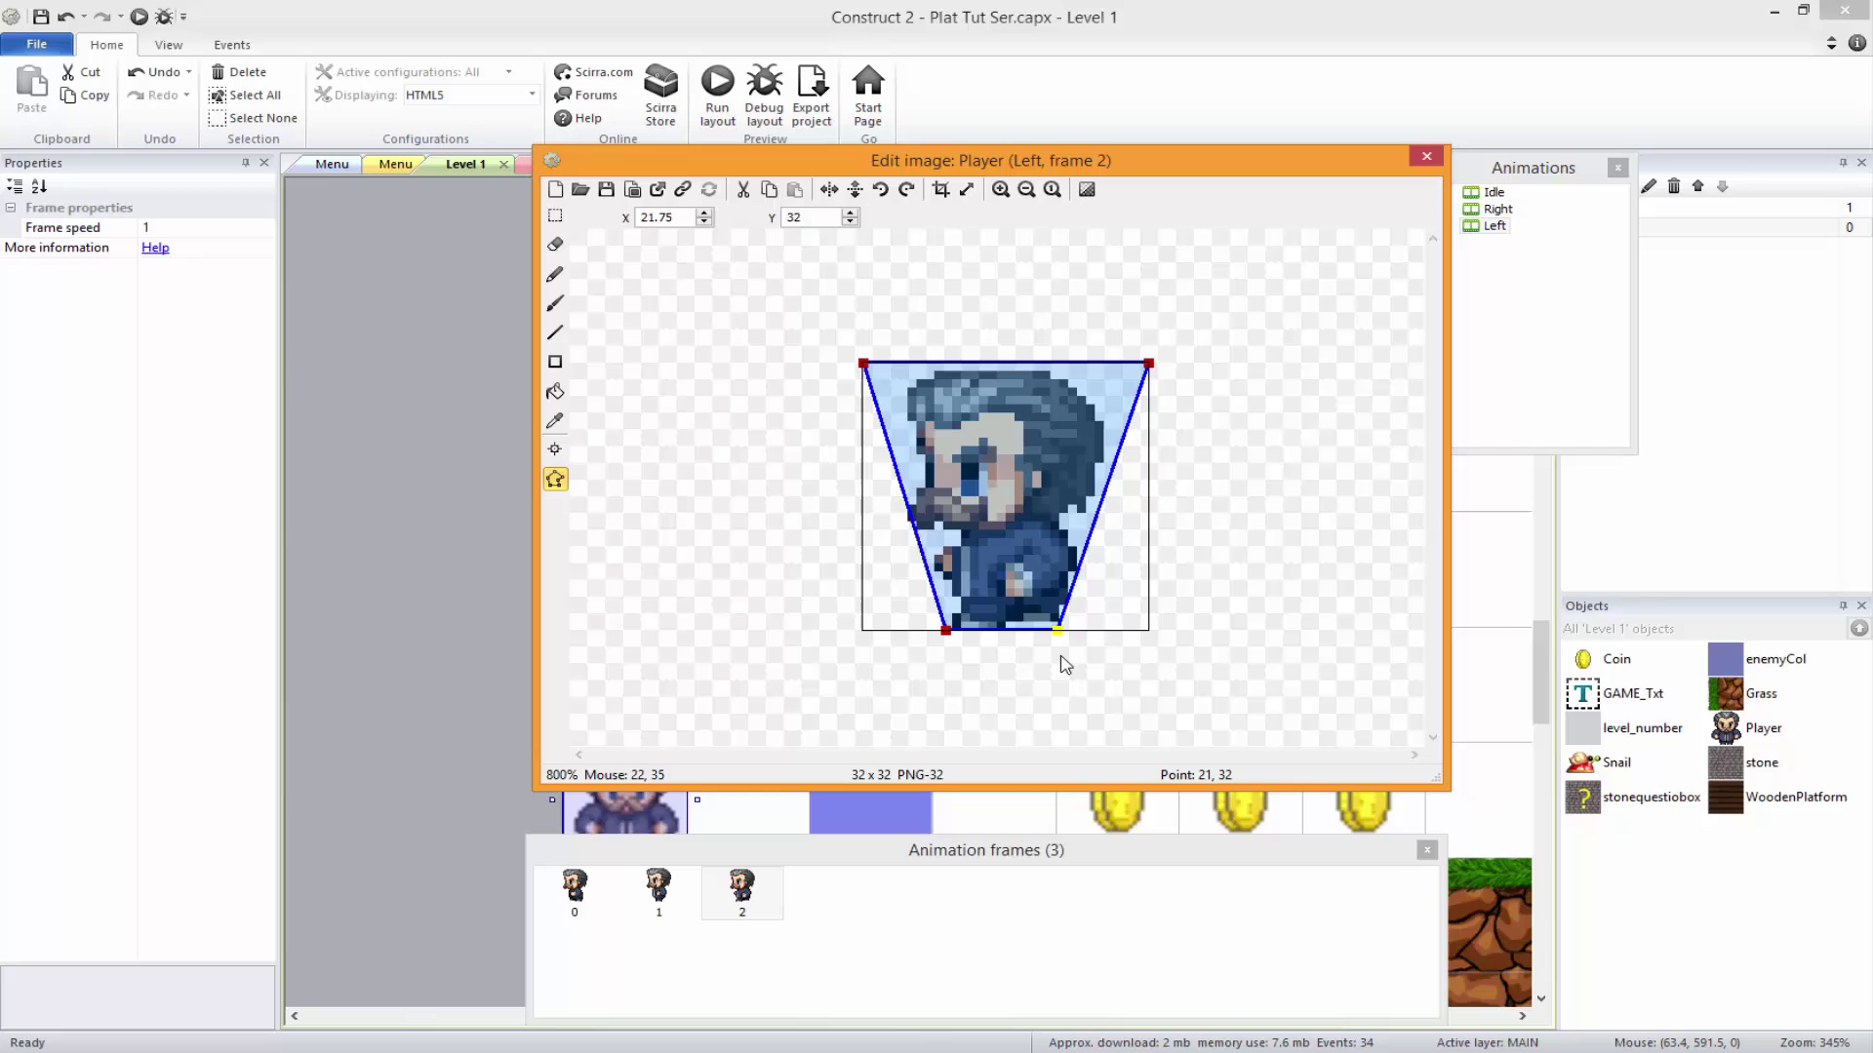
{"action": "left_click_drag", "start_coordinate": [866, 365], "coordinate": [896, 380]}
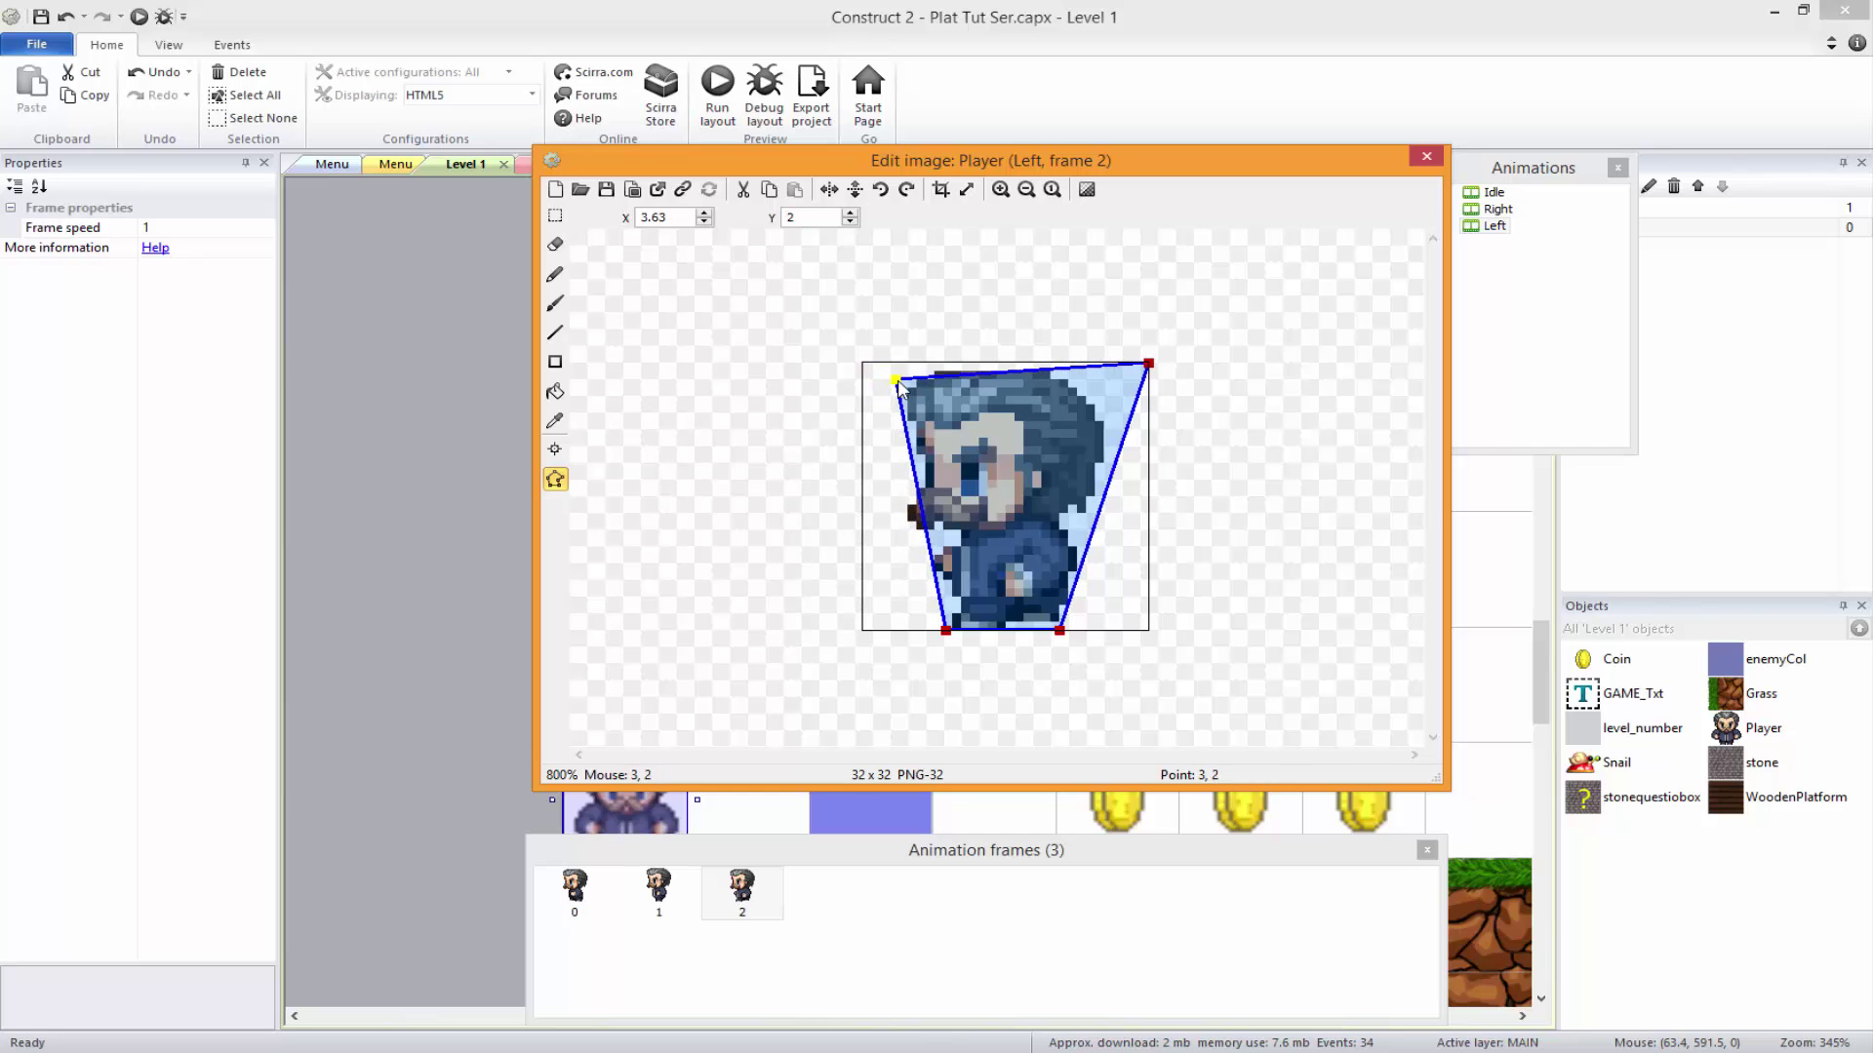
{"action": "left_click_drag", "start_coordinate": [1149, 364], "coordinate": [1106, 391]}
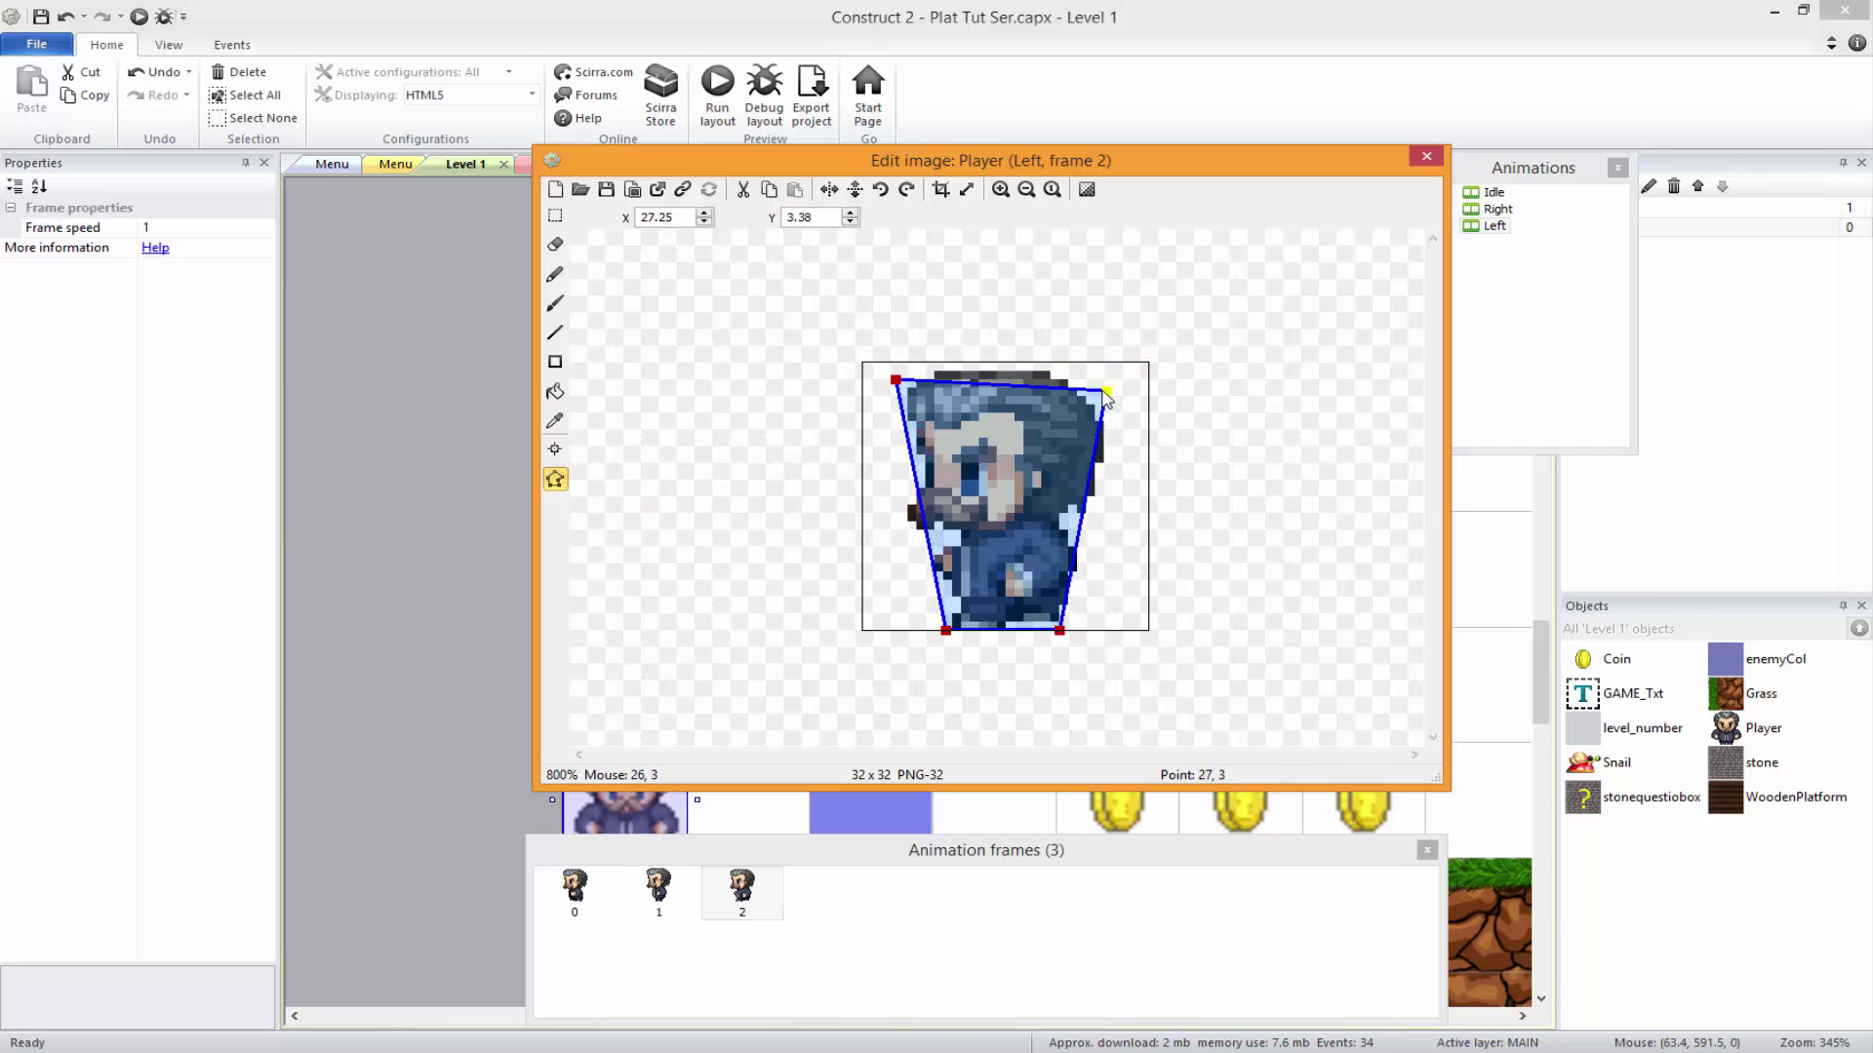
{"action": "left_click", "coordinate": [1551, 304]}
{"action": "left_click", "coordinate": [1423, 160]}
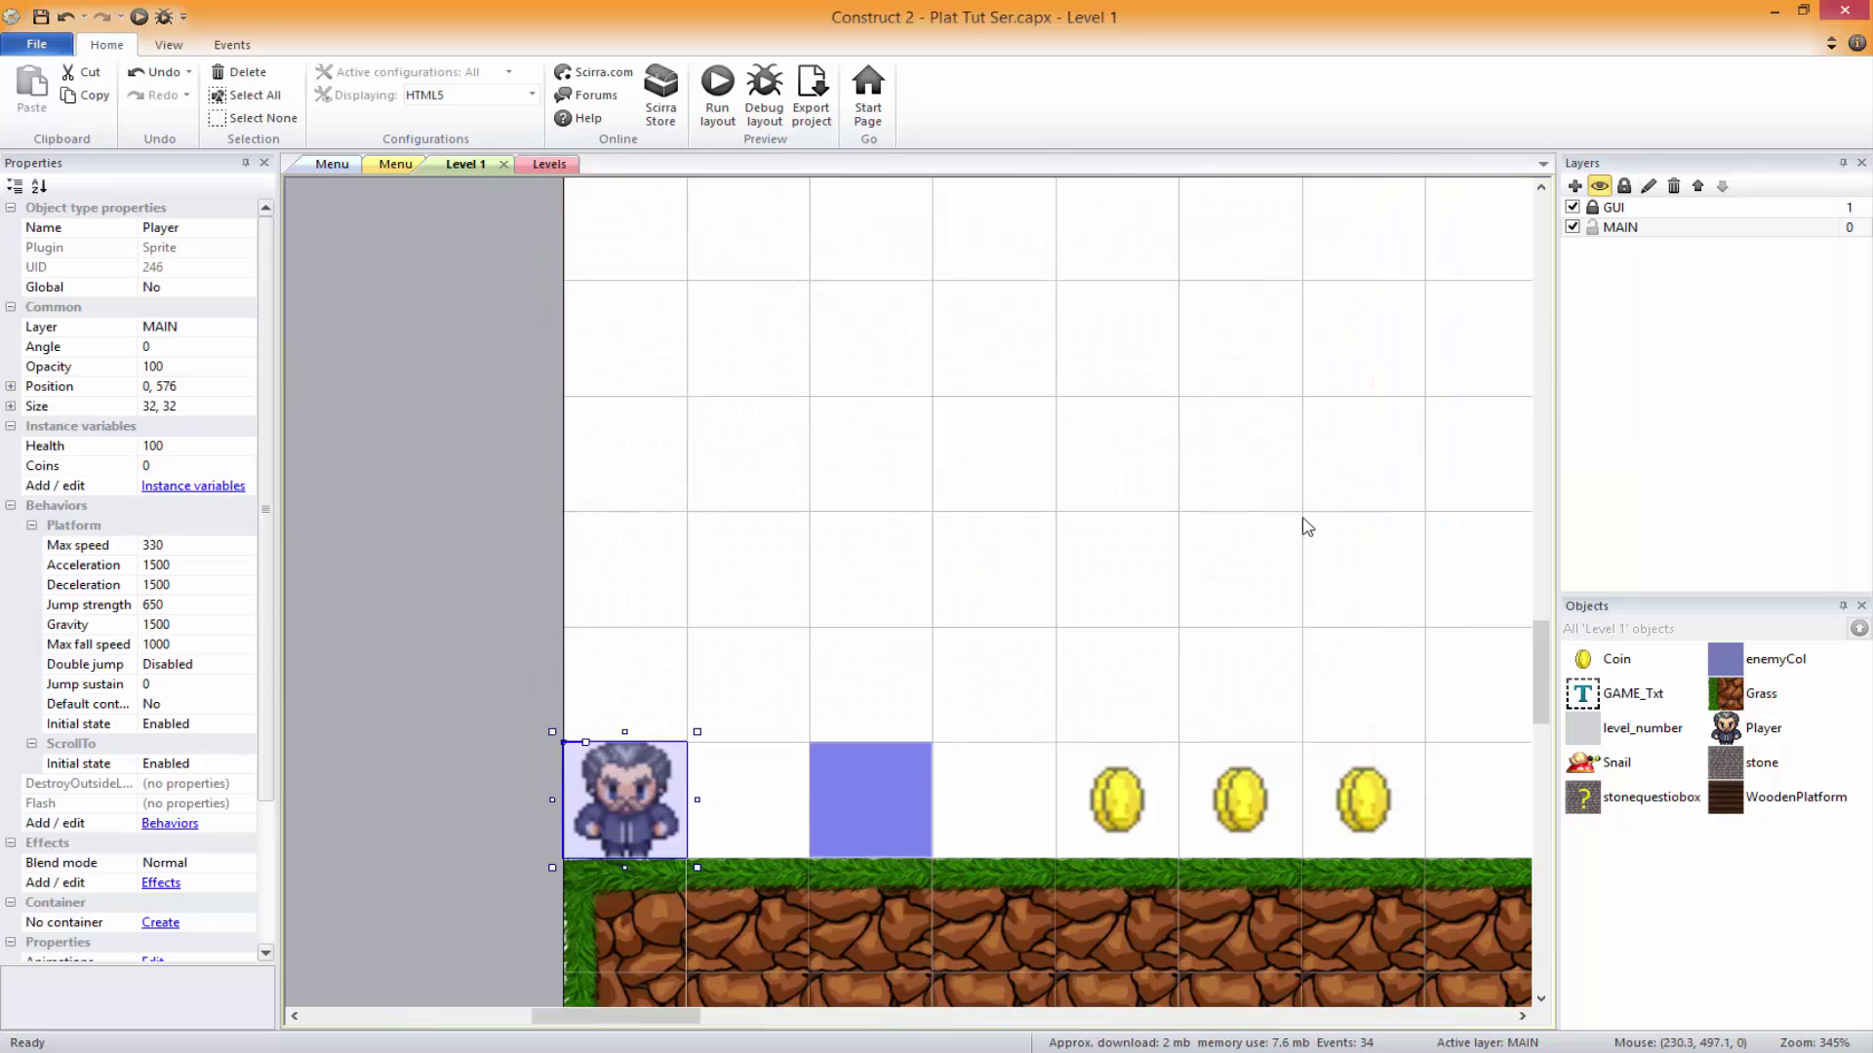
{"action": "left_click", "coordinate": [1264, 554]}
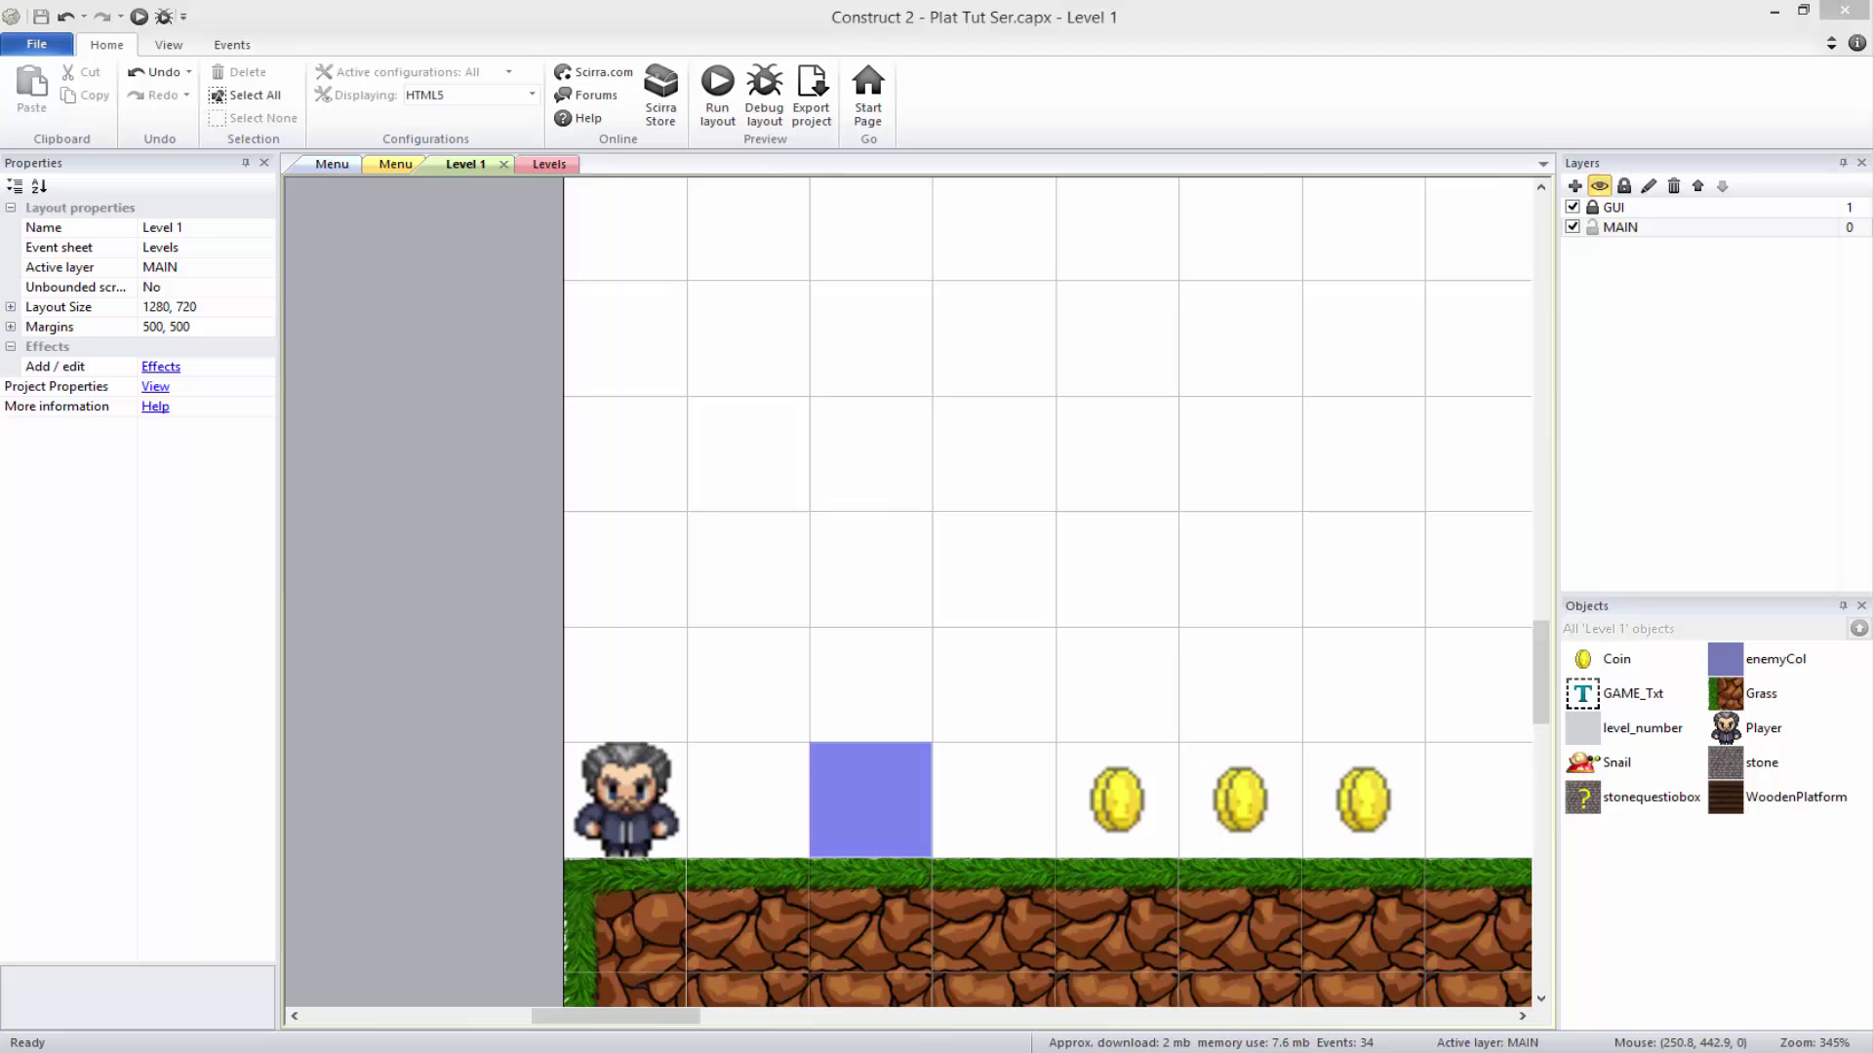
- Walk the player right toward the snail and step back and forth to test movement
{"action": "key", "text": "Right"}
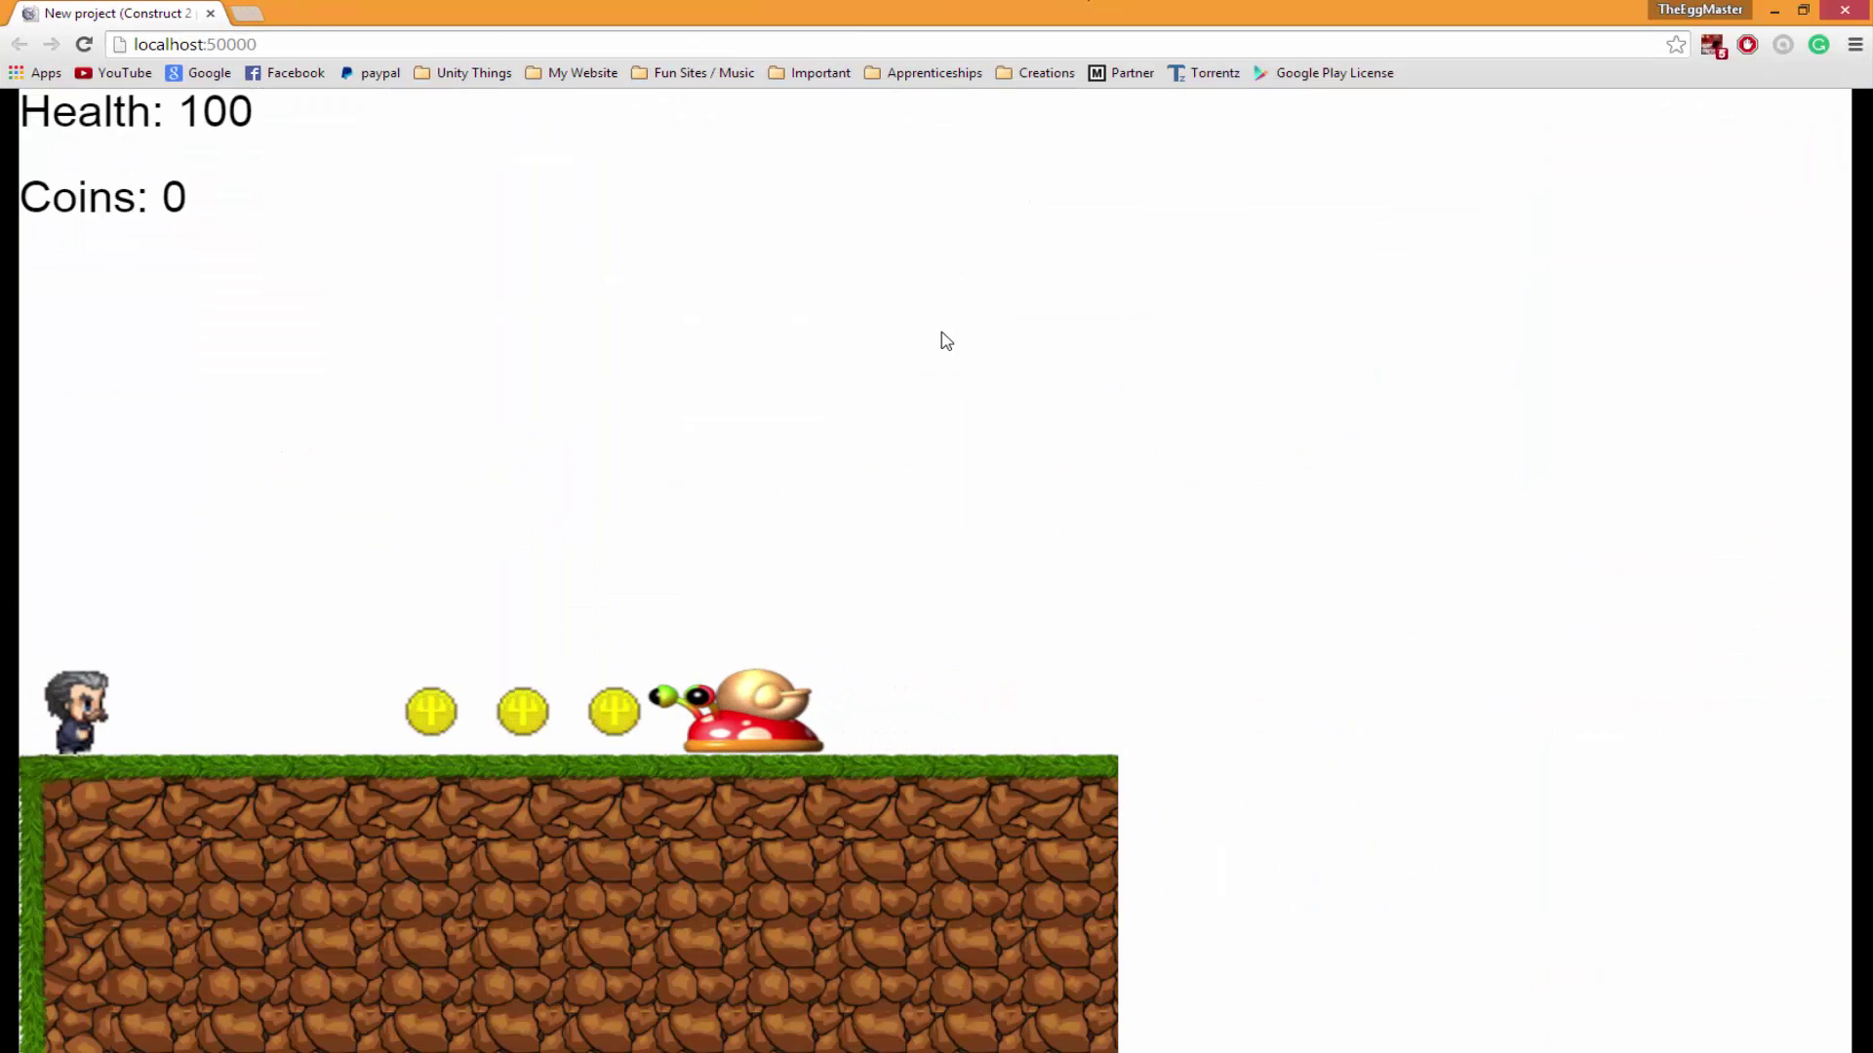
{"action": "key", "text": "Right"}
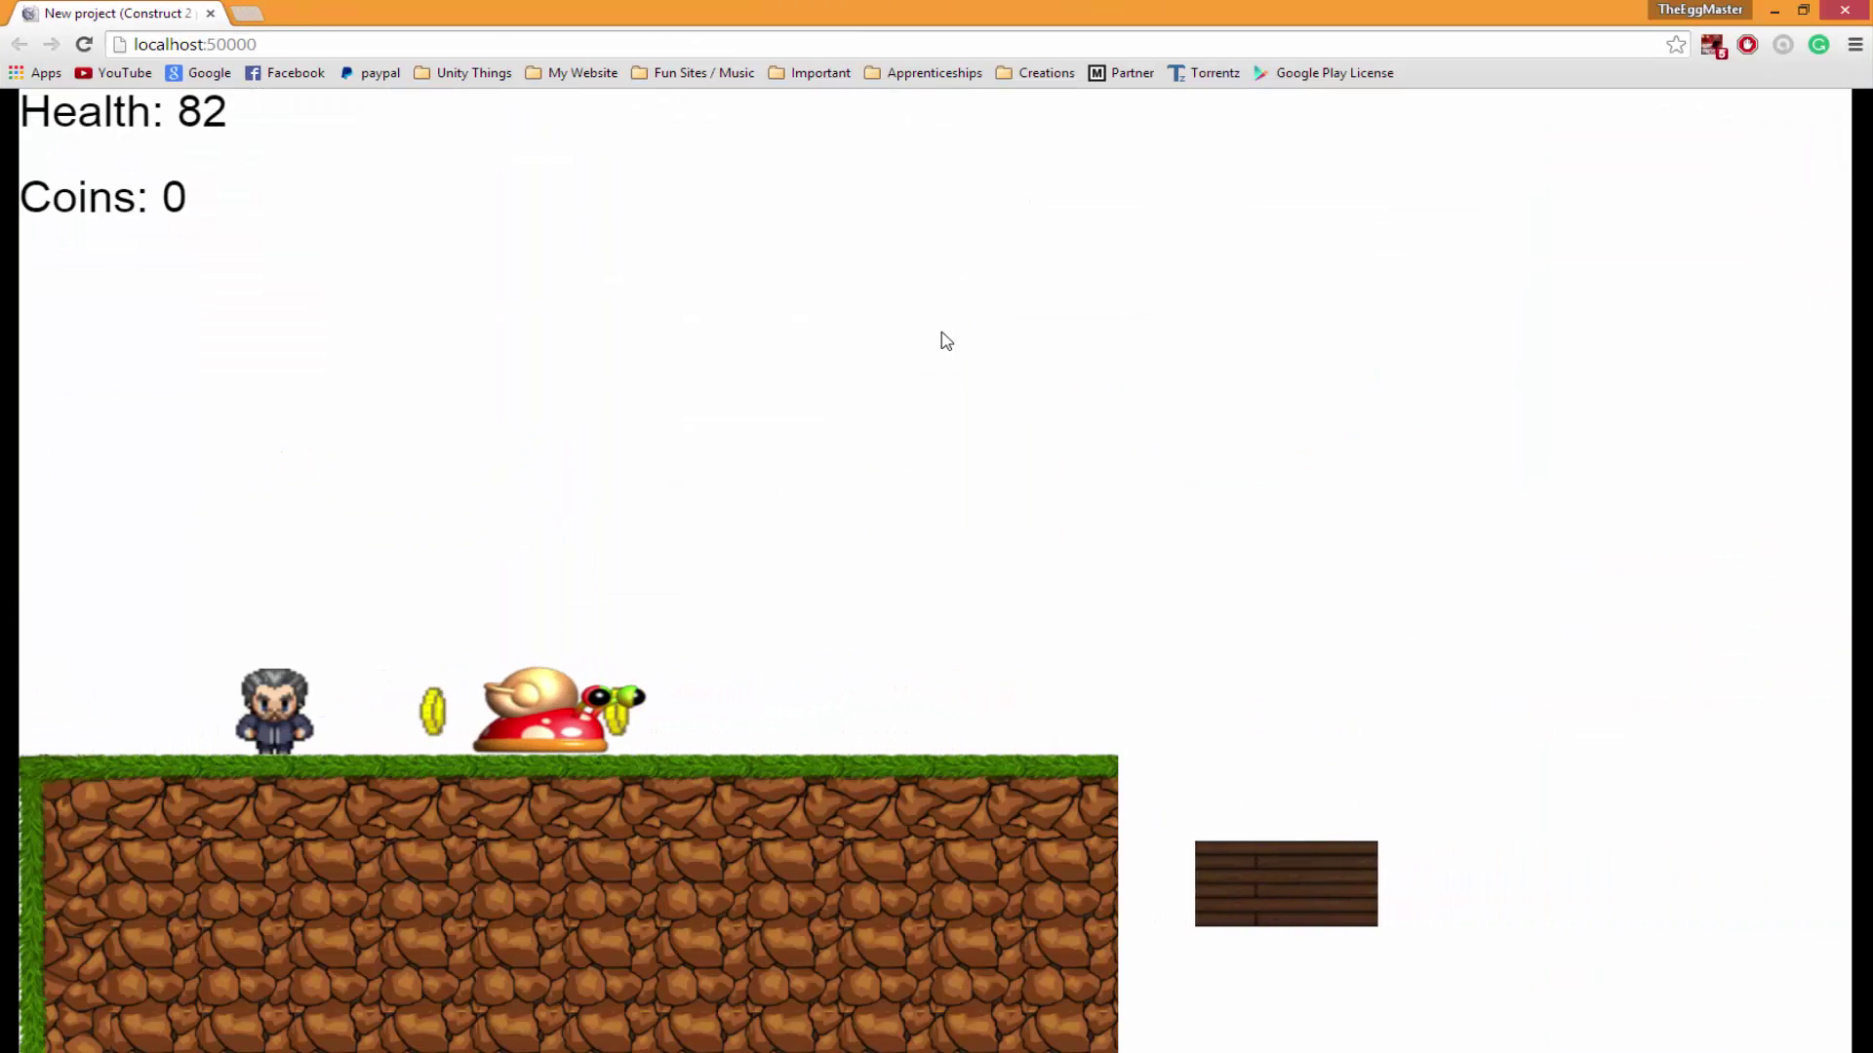
{"action": "key", "text": "Left"}
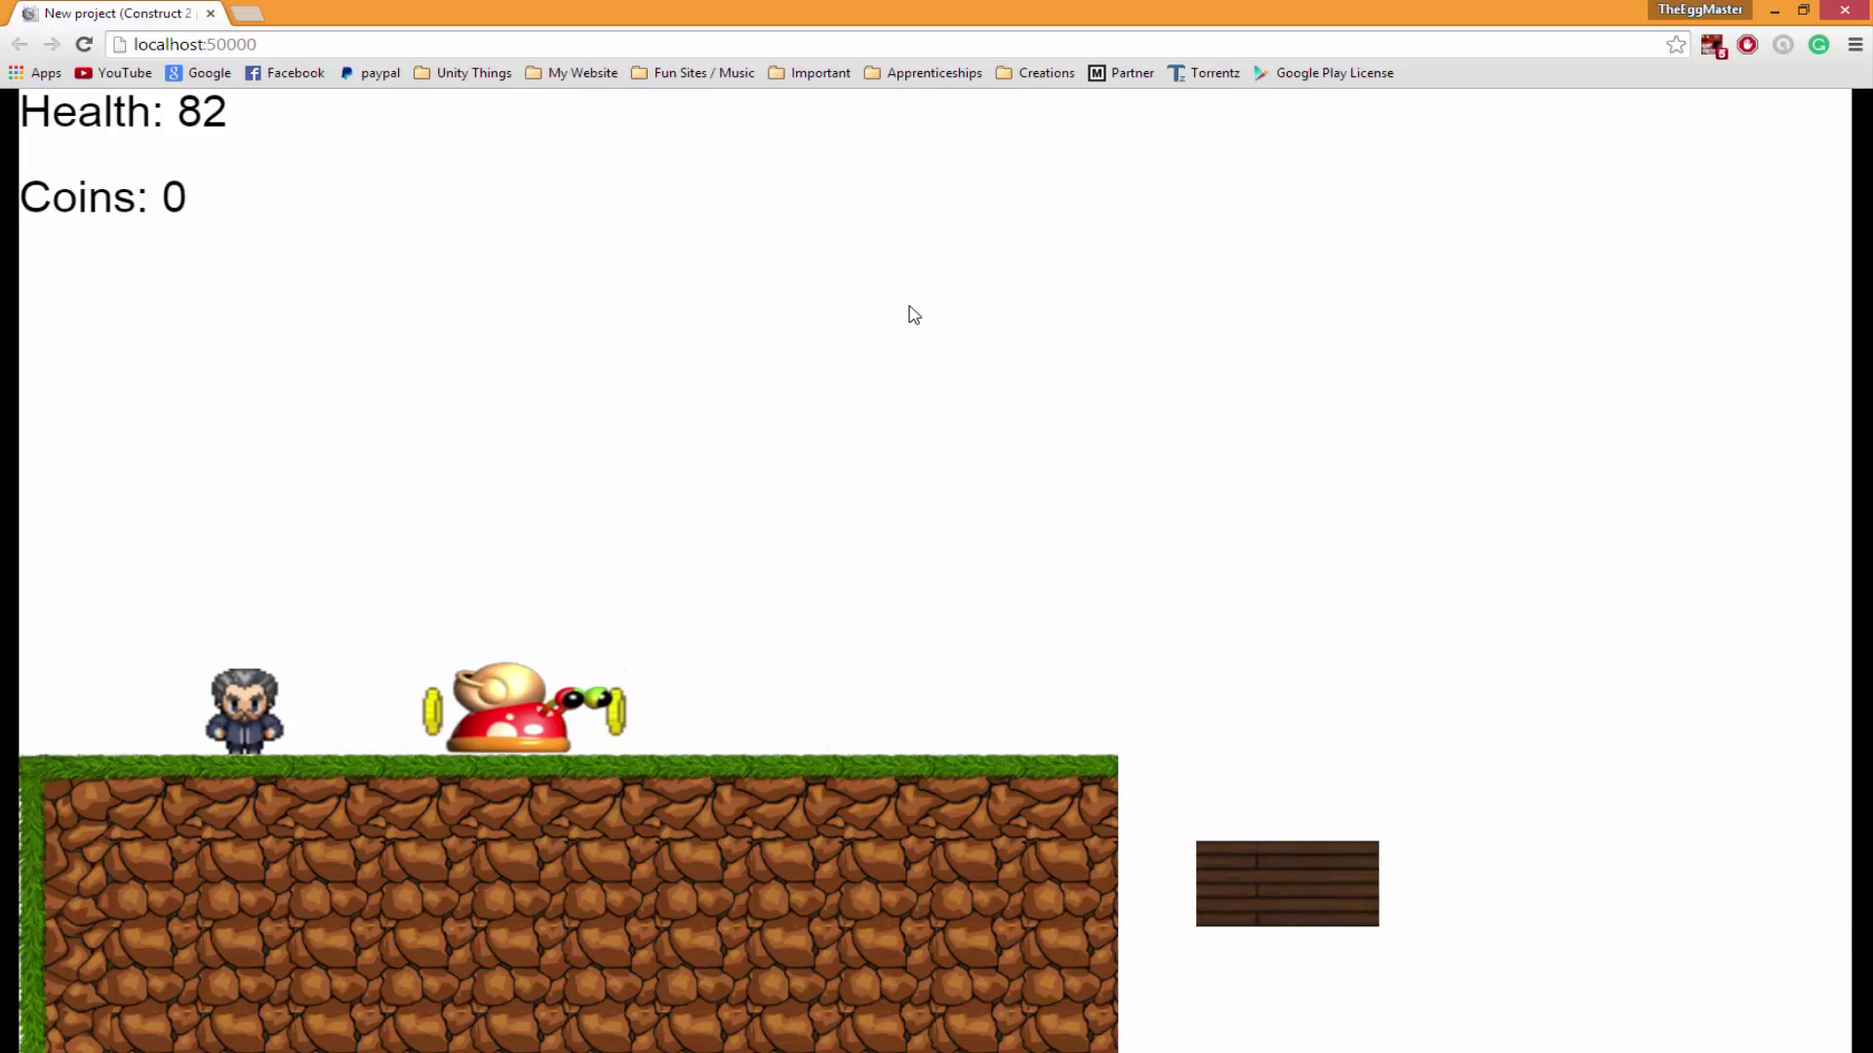
{"action": "key", "text": "Right"}
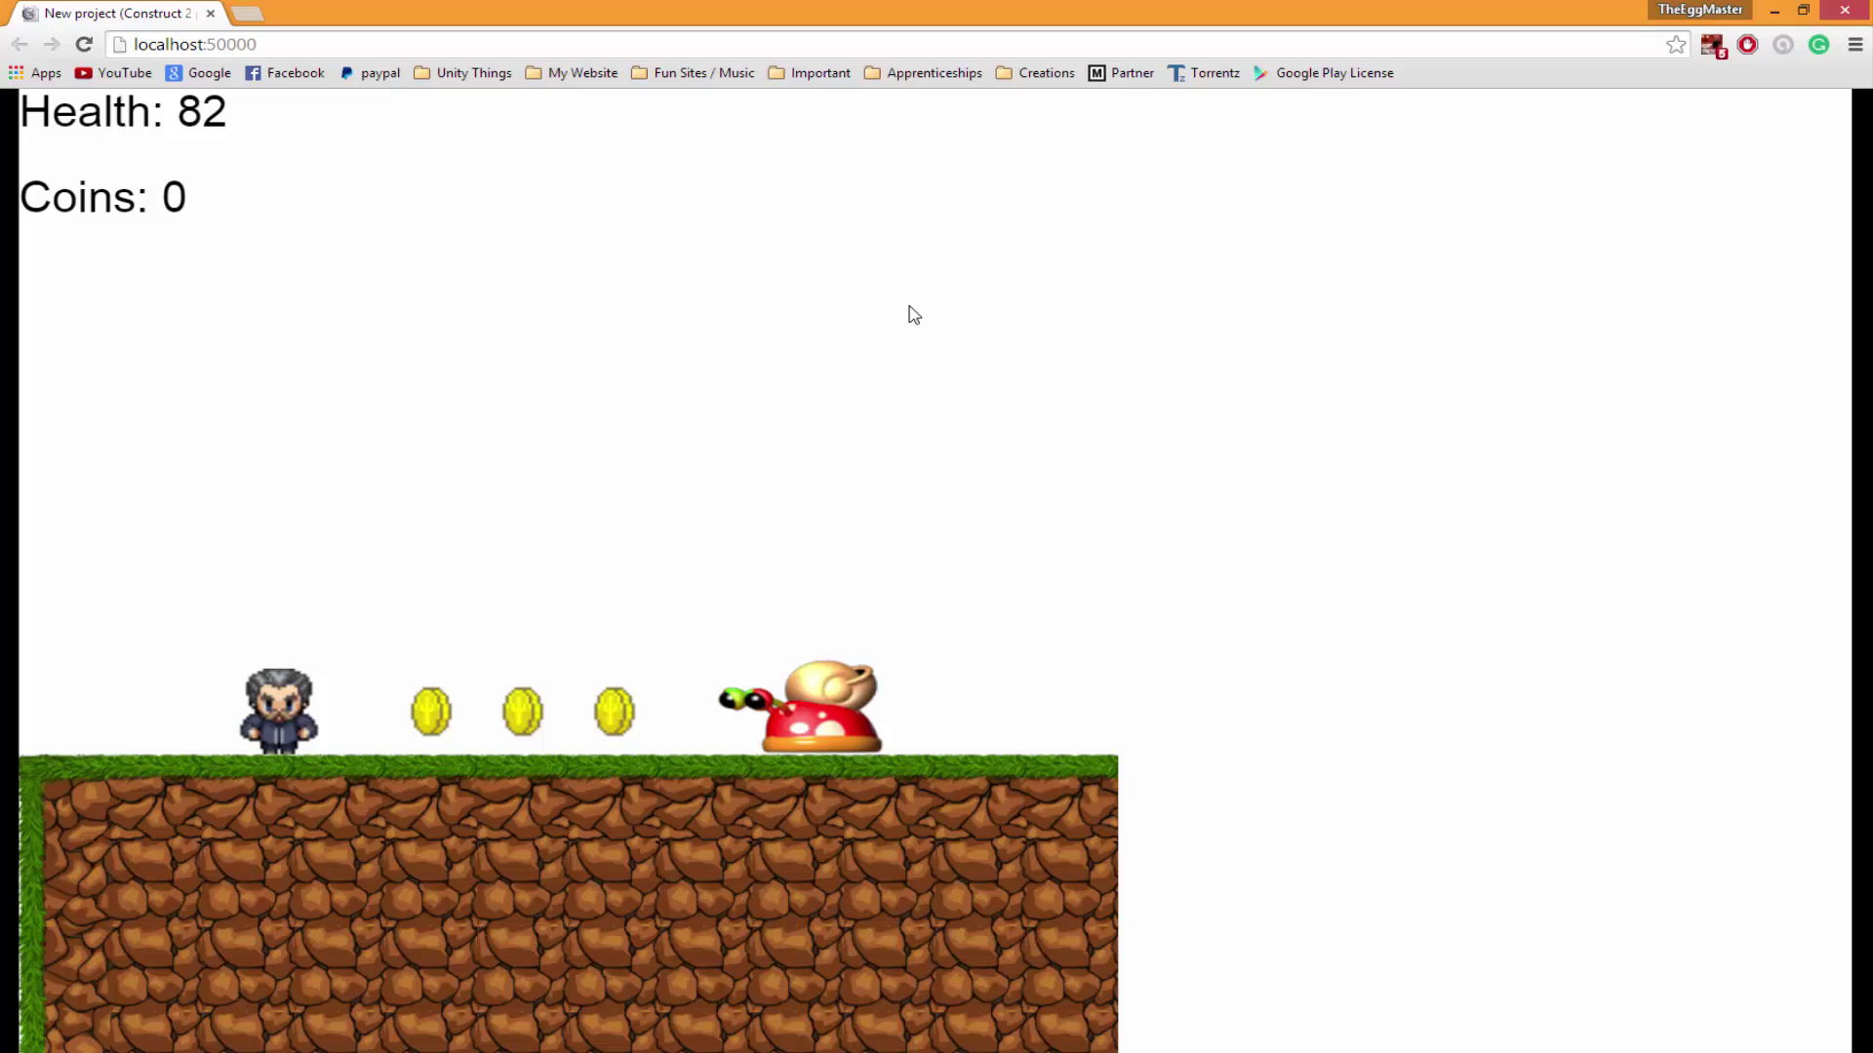
{"action": "key", "text": "Left"}
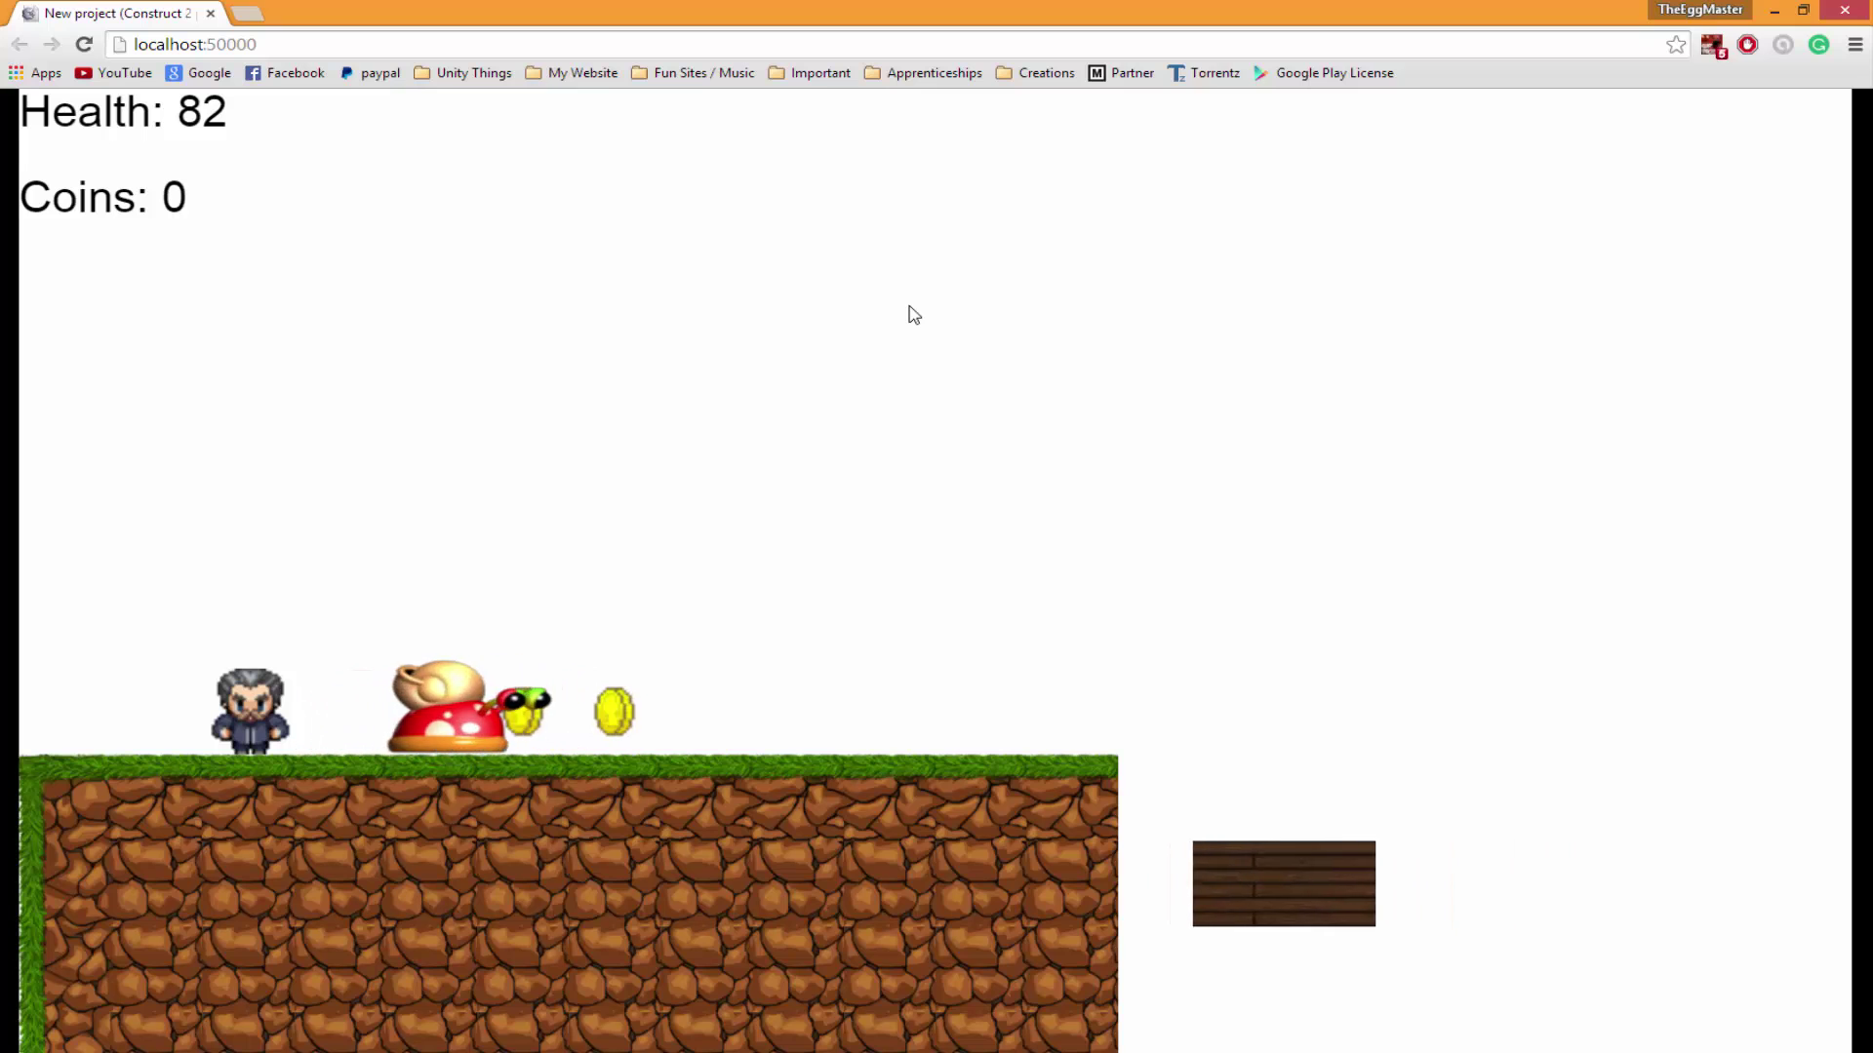
- Jump to grab coins, then run right and walk off the ground edge toward the moving platform
{"action": "key", "text": "Up"}
{"action": "key", "text": "Right"}
{"action": "key", "text": "Up"}
{"action": "key", "text": "Right"}
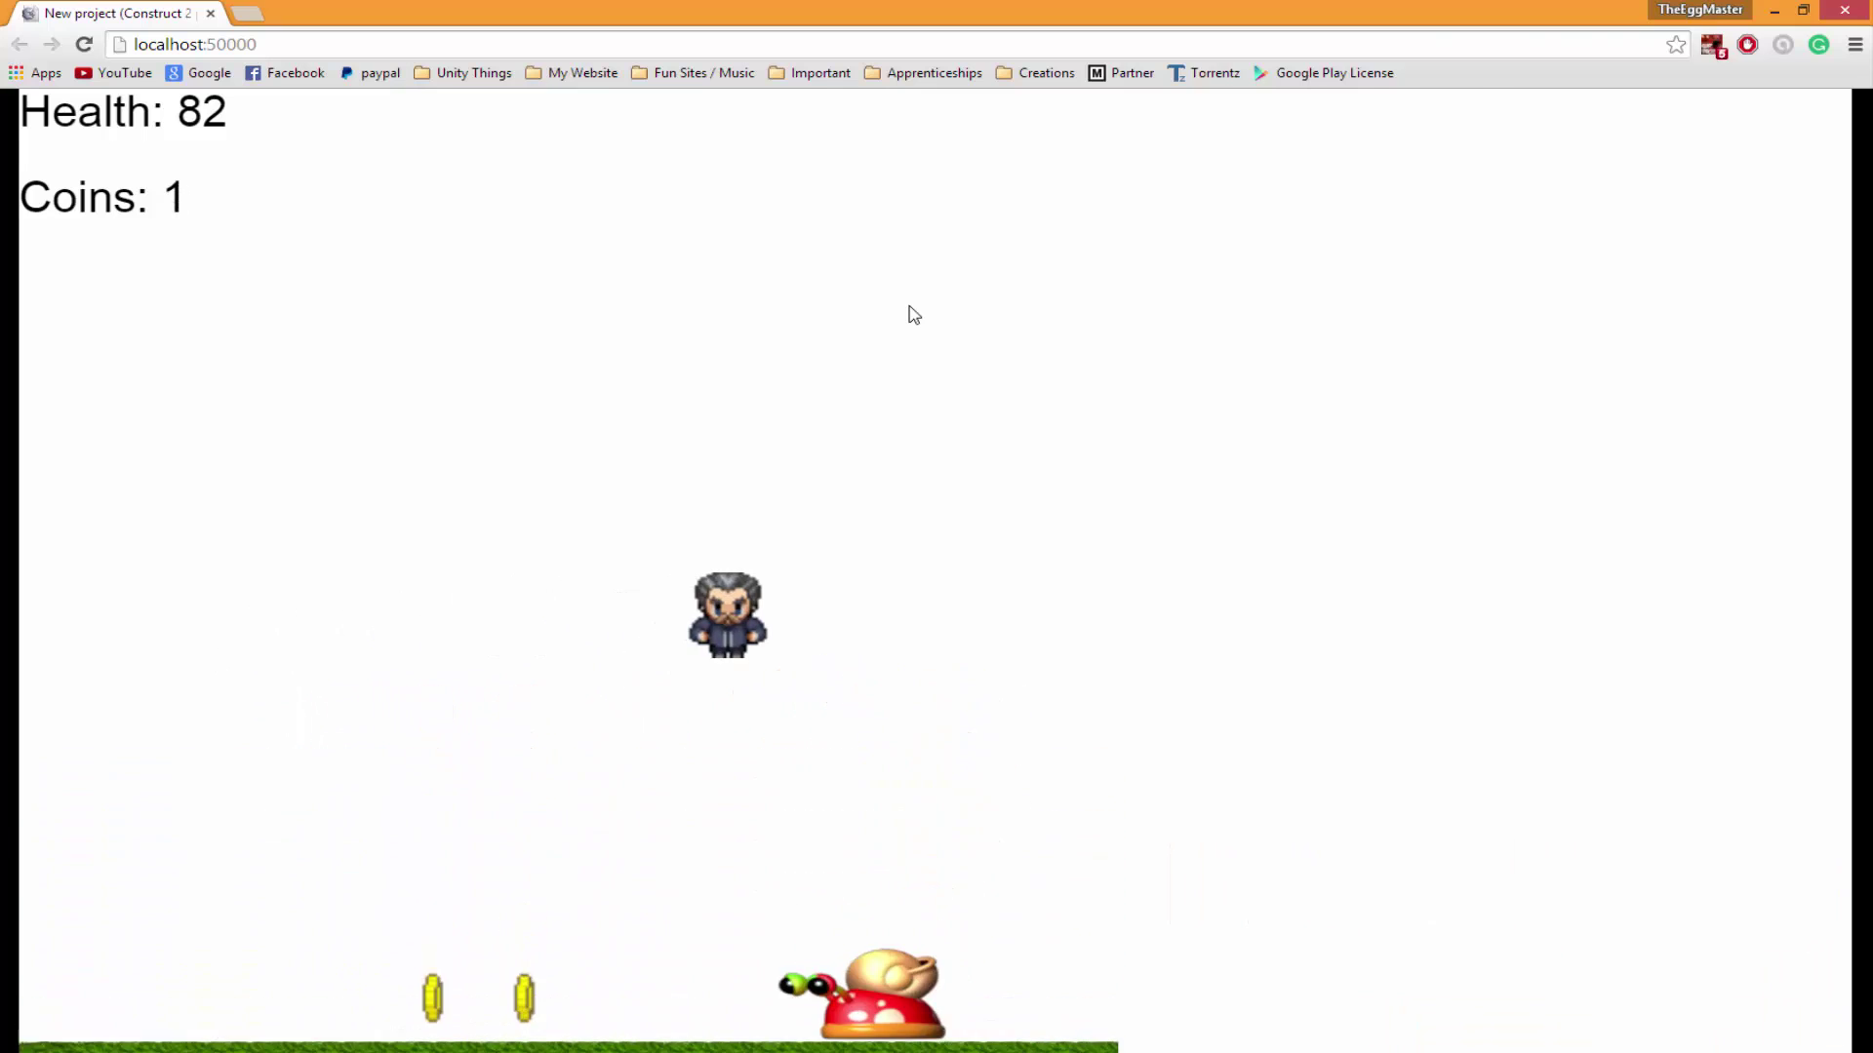
{"action": "key", "text": "Left"}
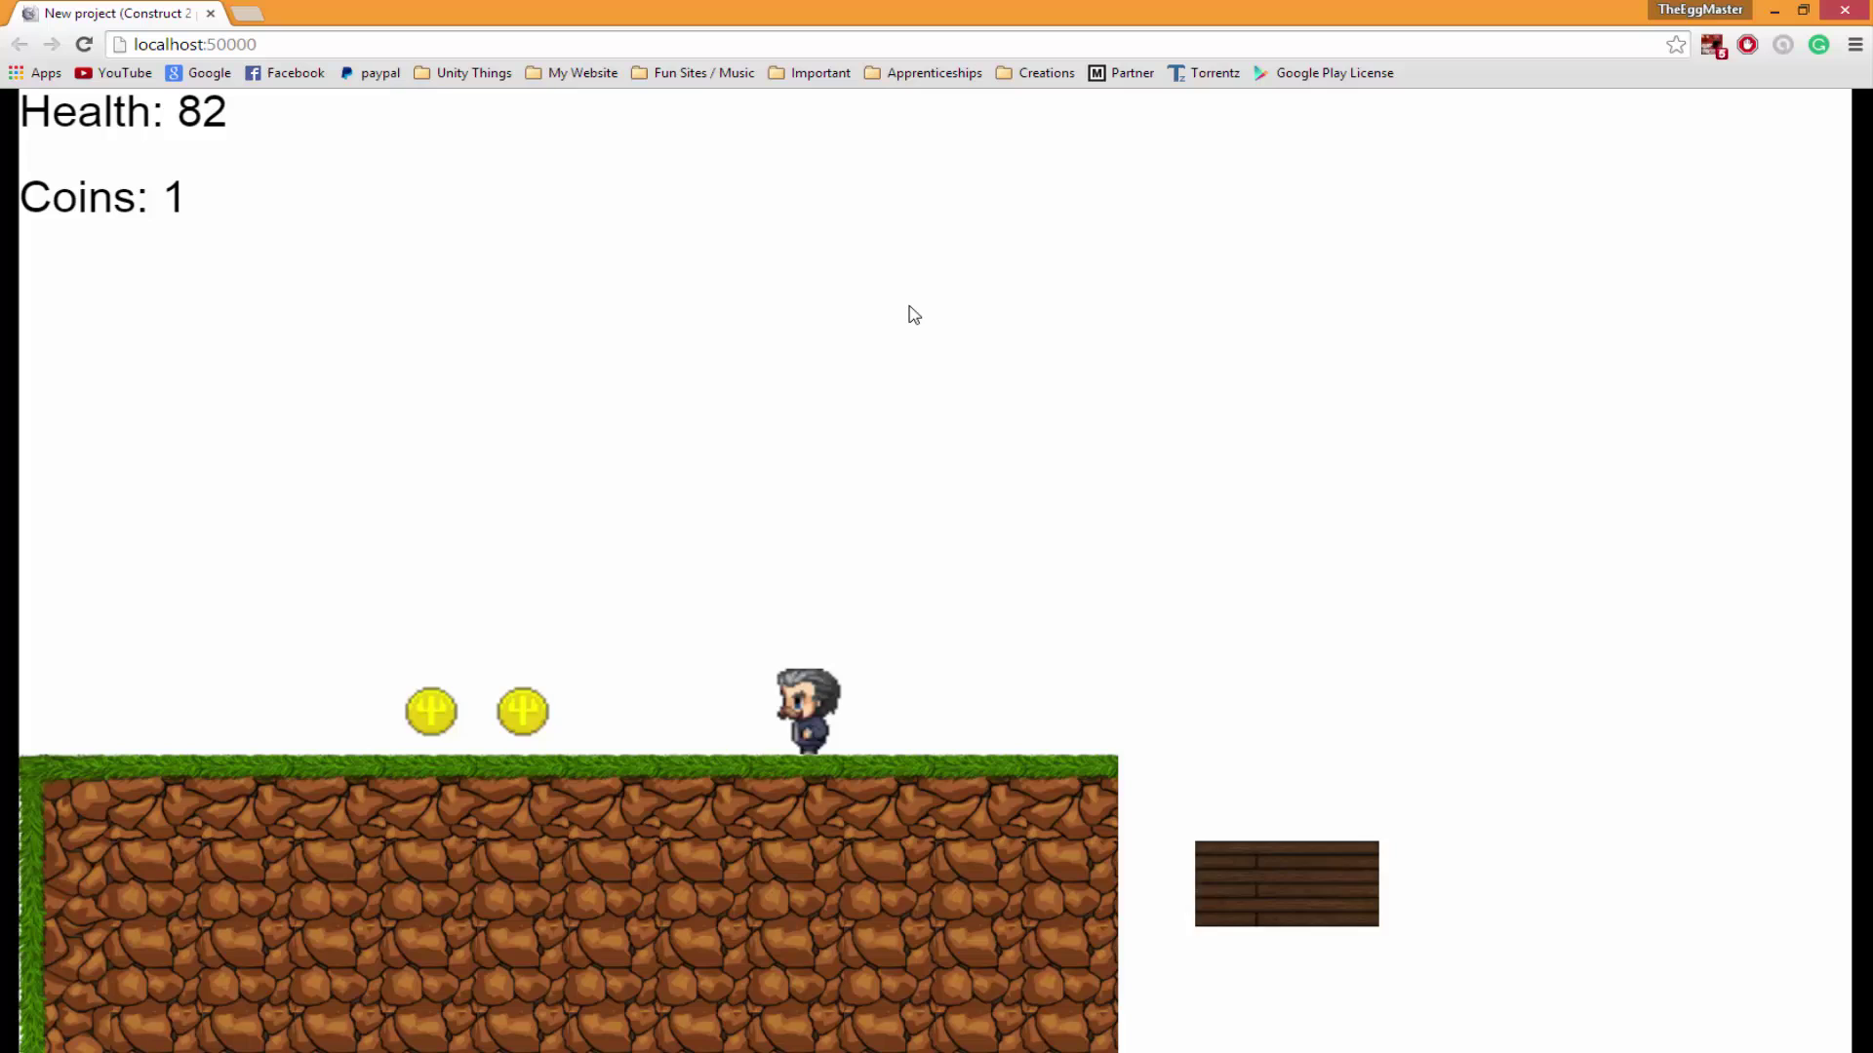
{"action": "key", "text": "Right"}
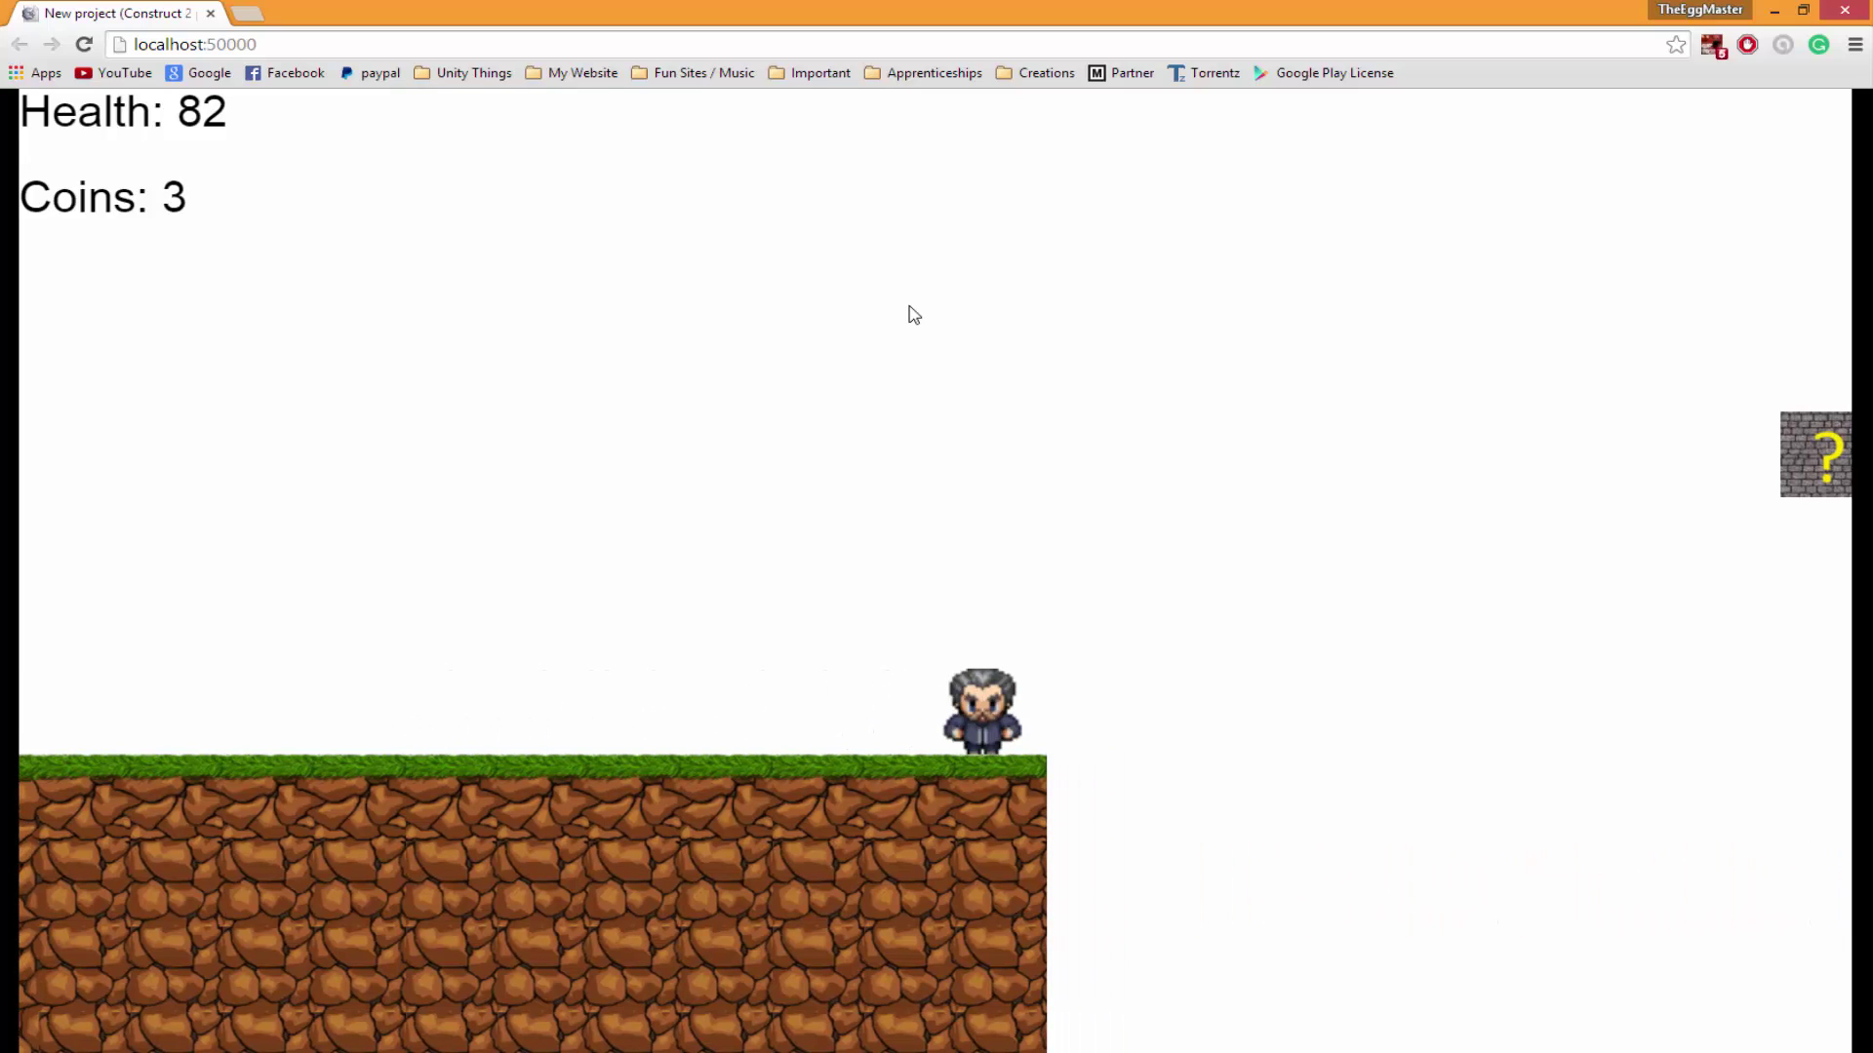
{"action": "key", "text": "Right"}
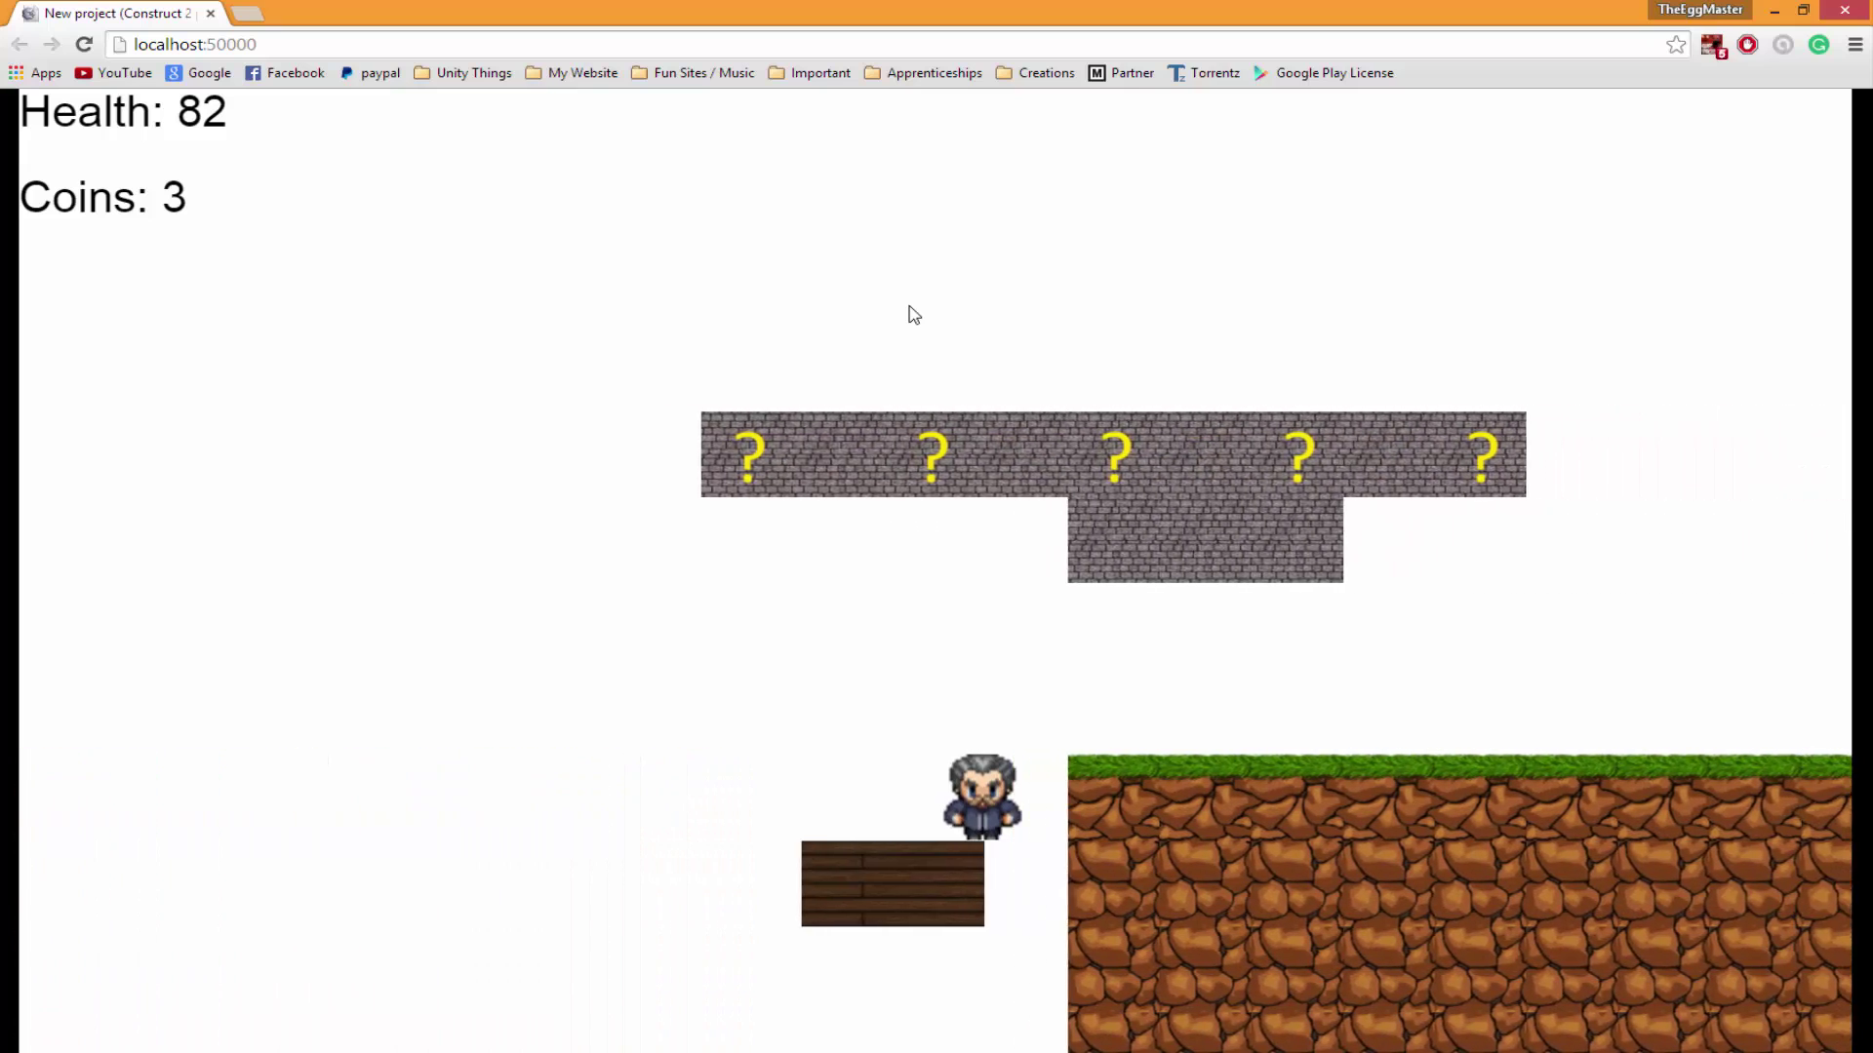
- After the restart, run right through the coins and snail and step off the edge to test falling
{"action": "key", "text": "Right"}
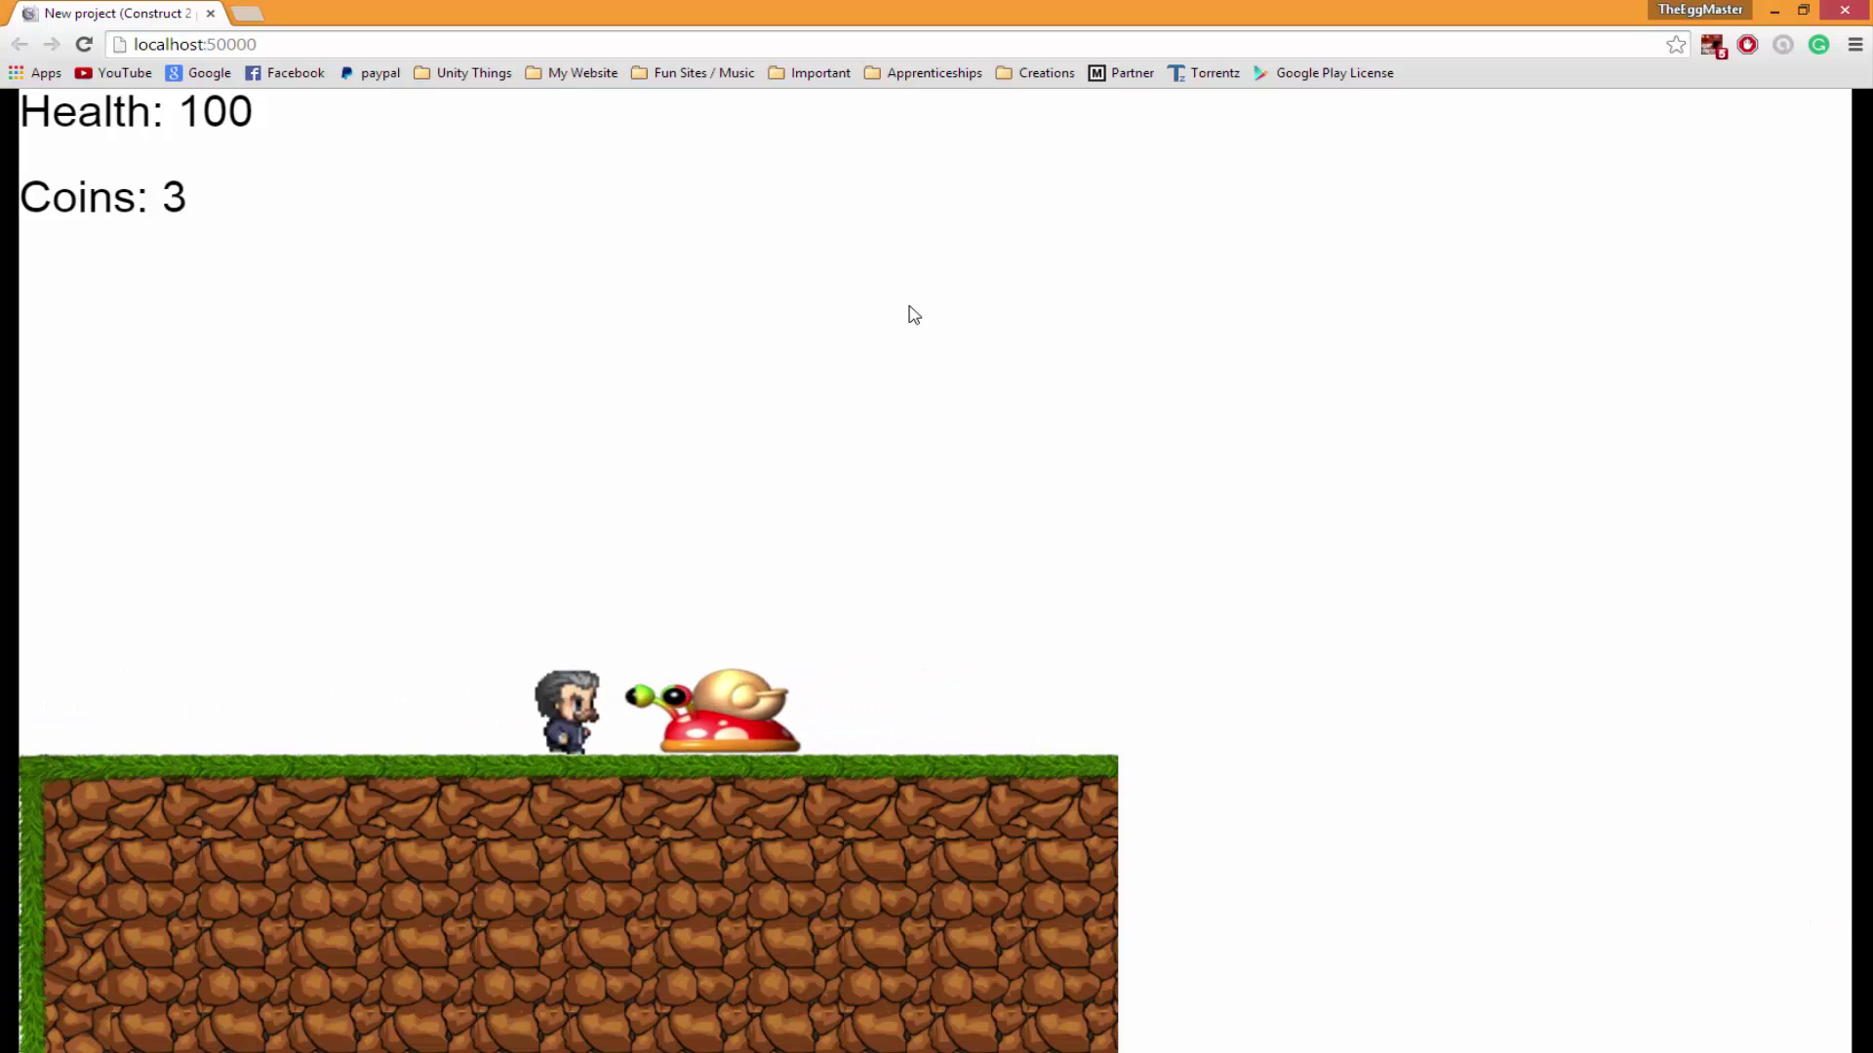
{"action": "key", "text": "Right"}
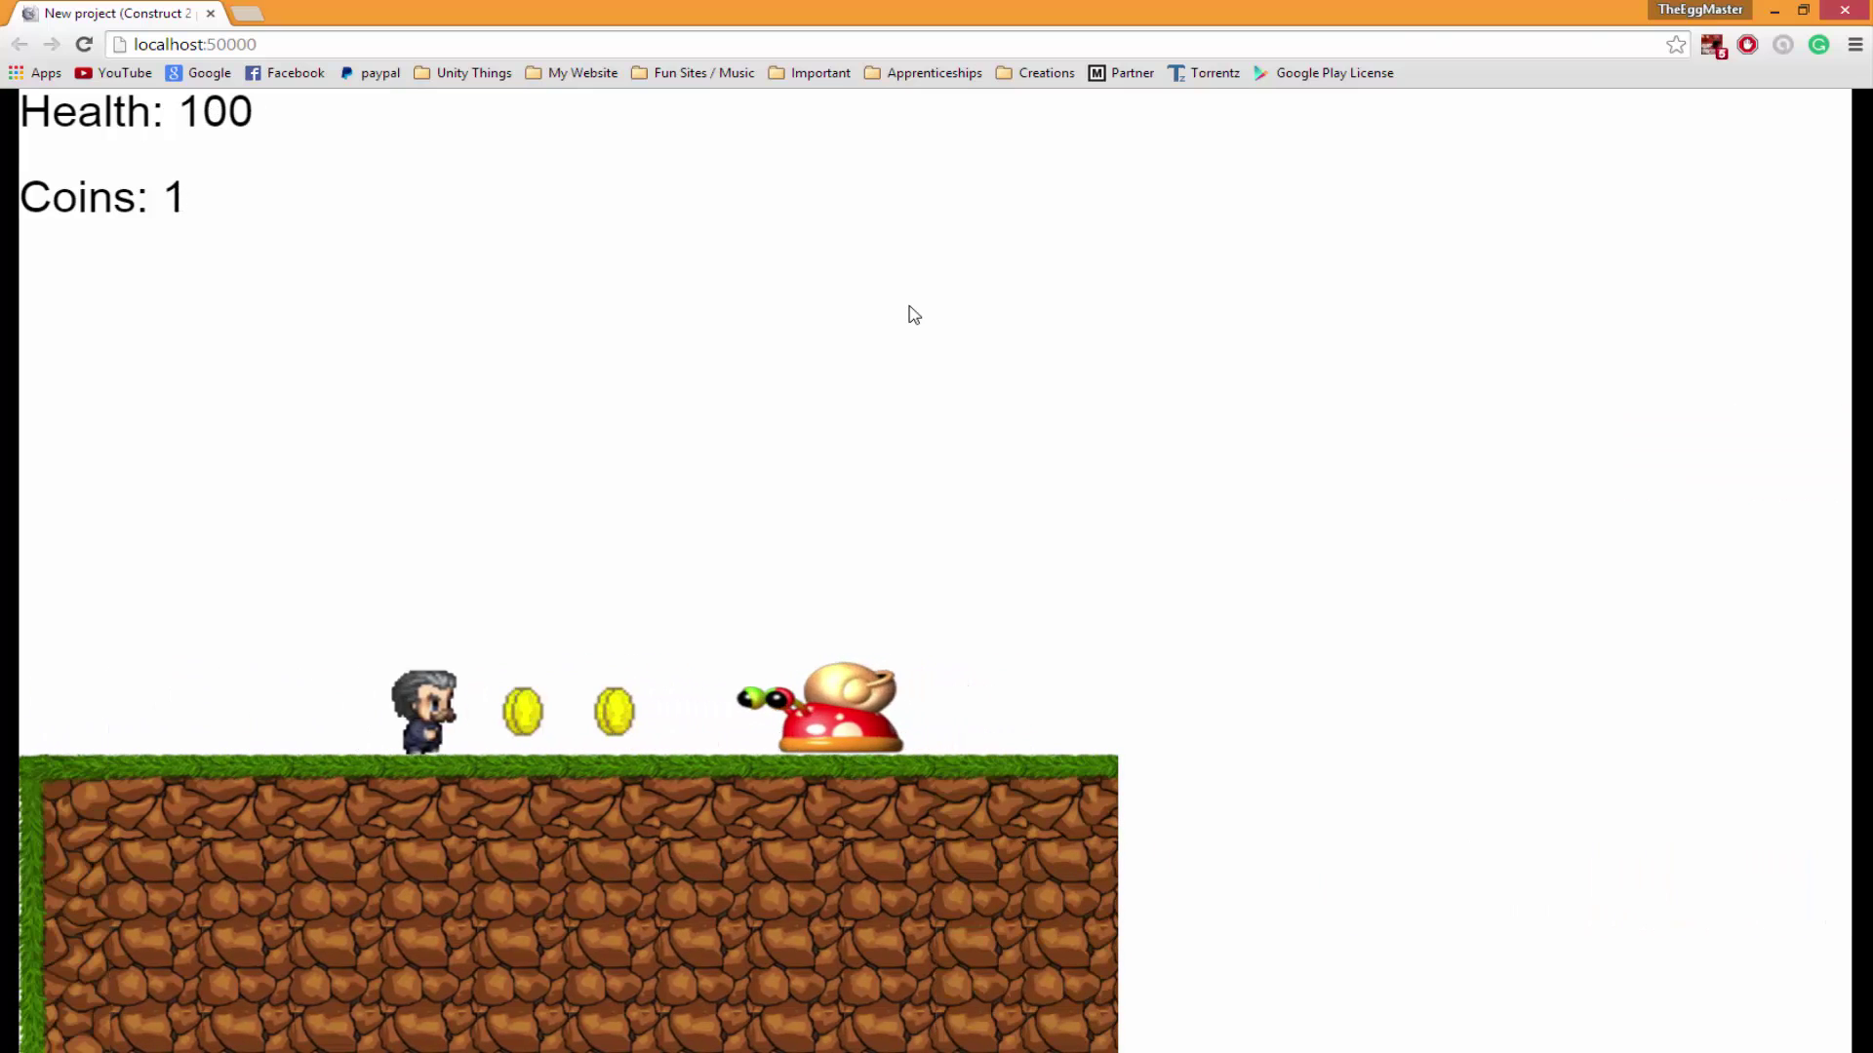
{"action": "key", "text": "Right"}
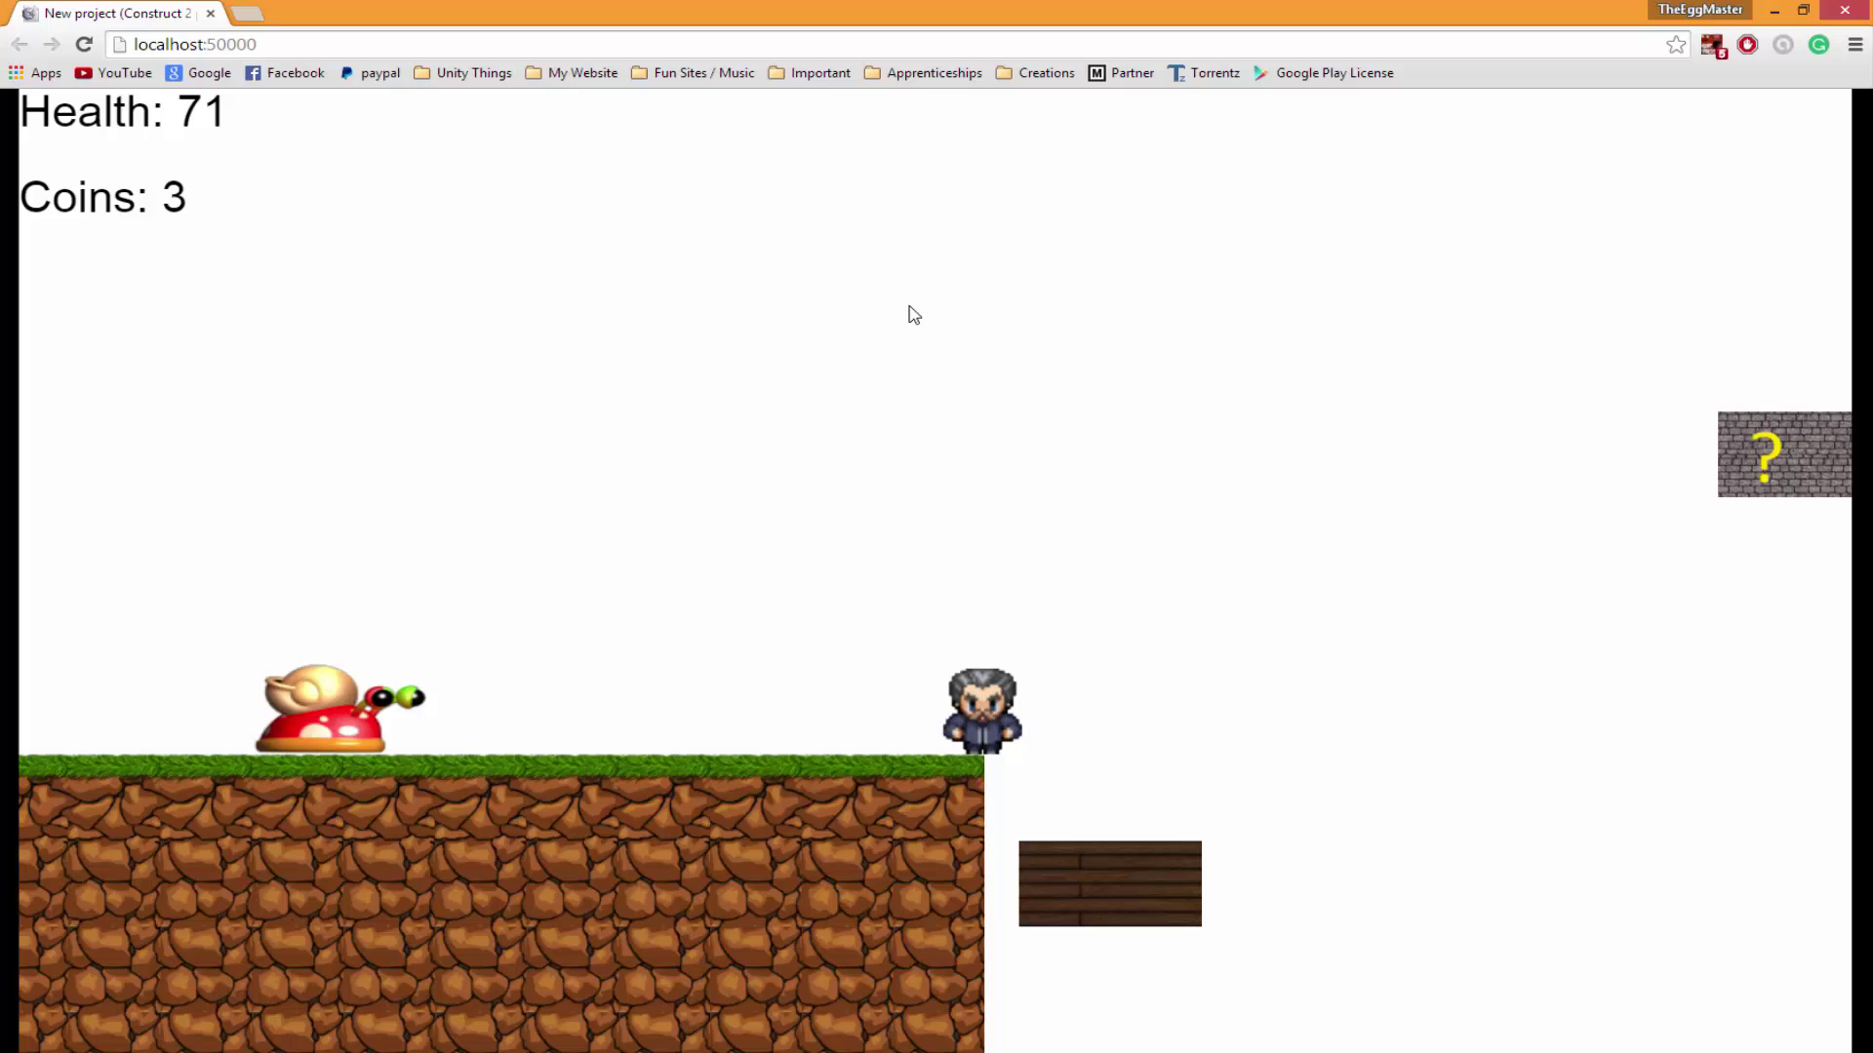
{"action": "key", "text": "Right"}
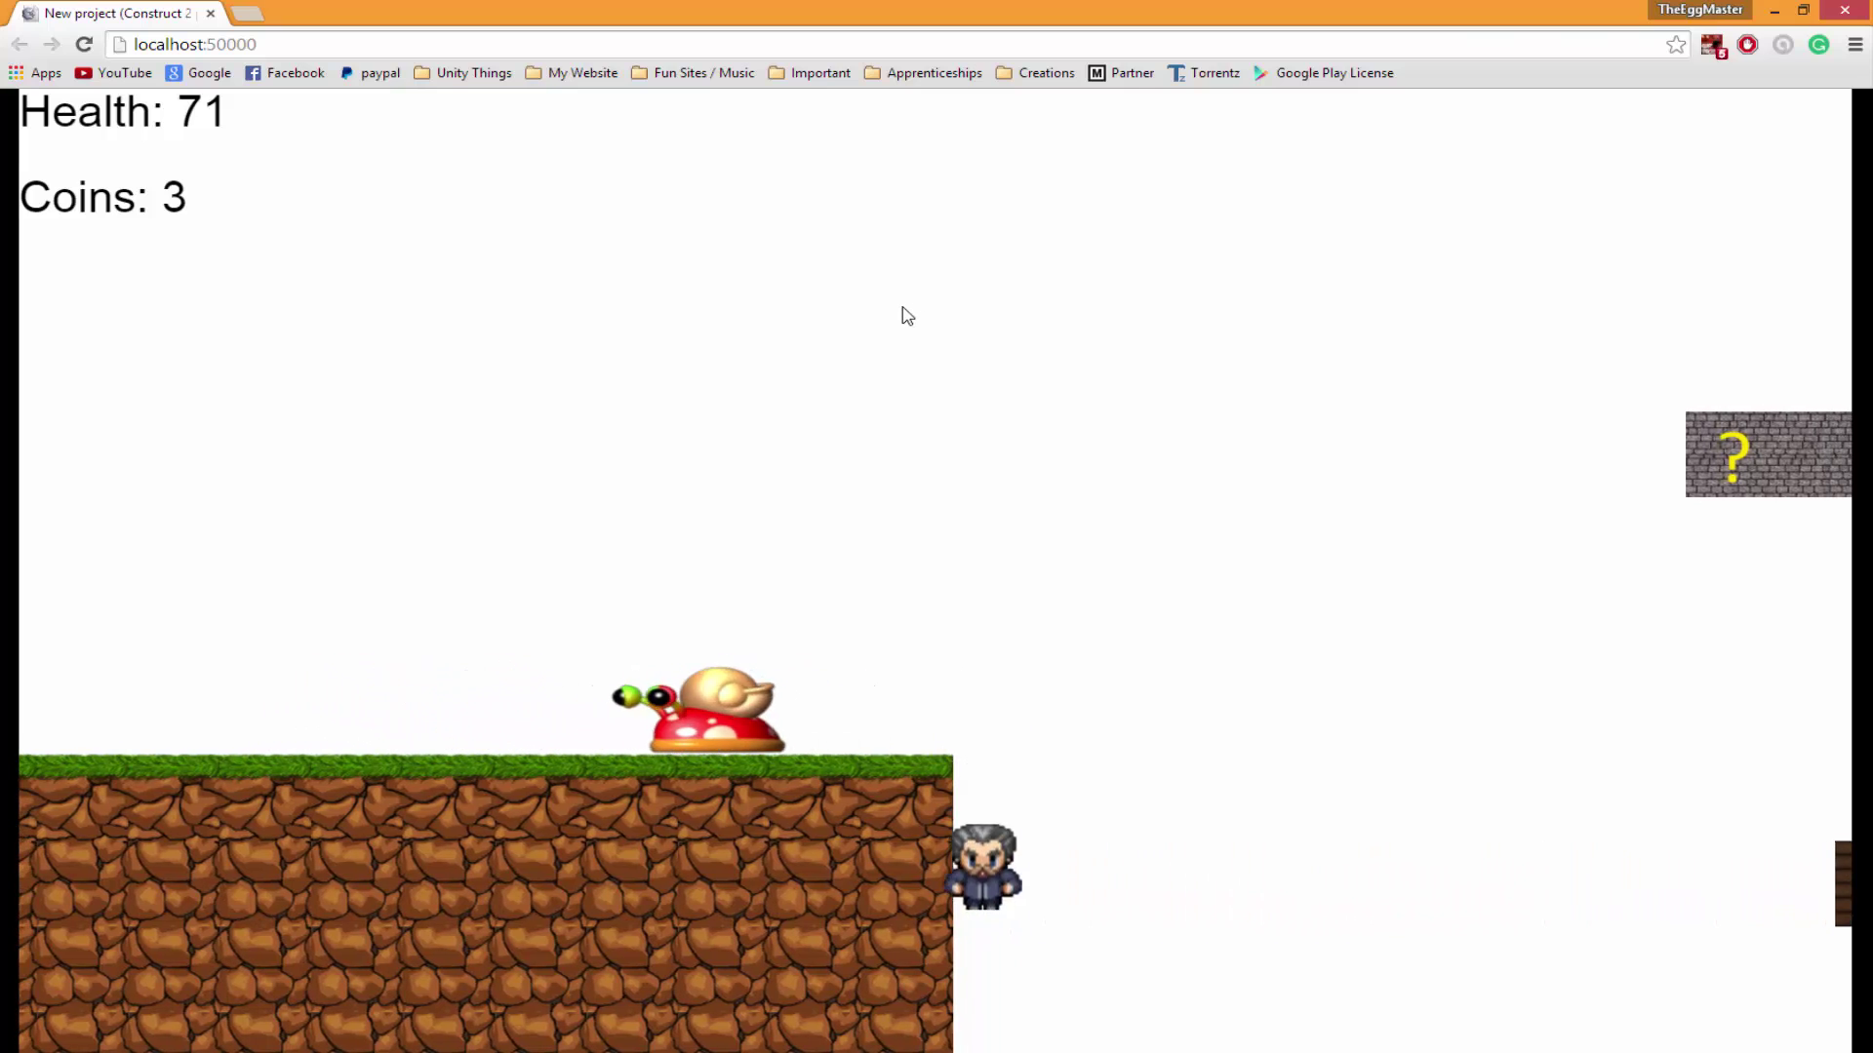
{"action": "key", "text": "Right"}
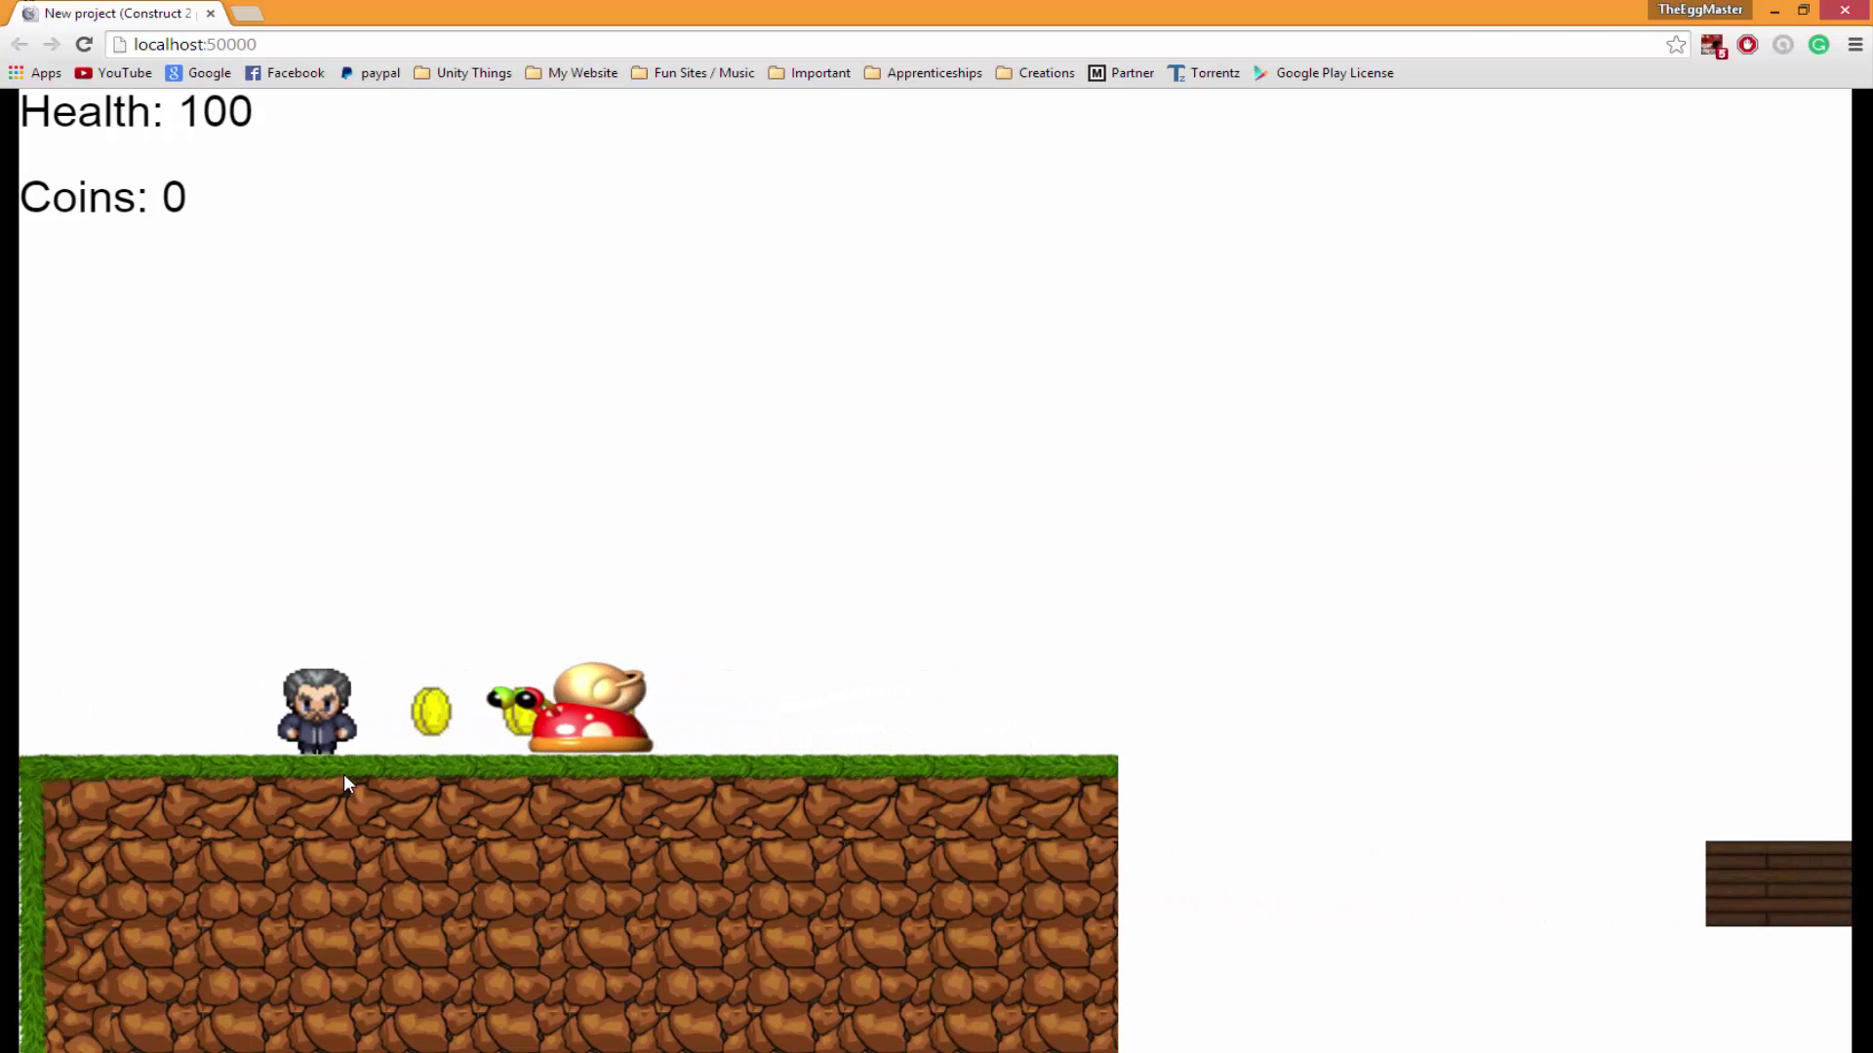
{"action": "key", "text": "Left"}
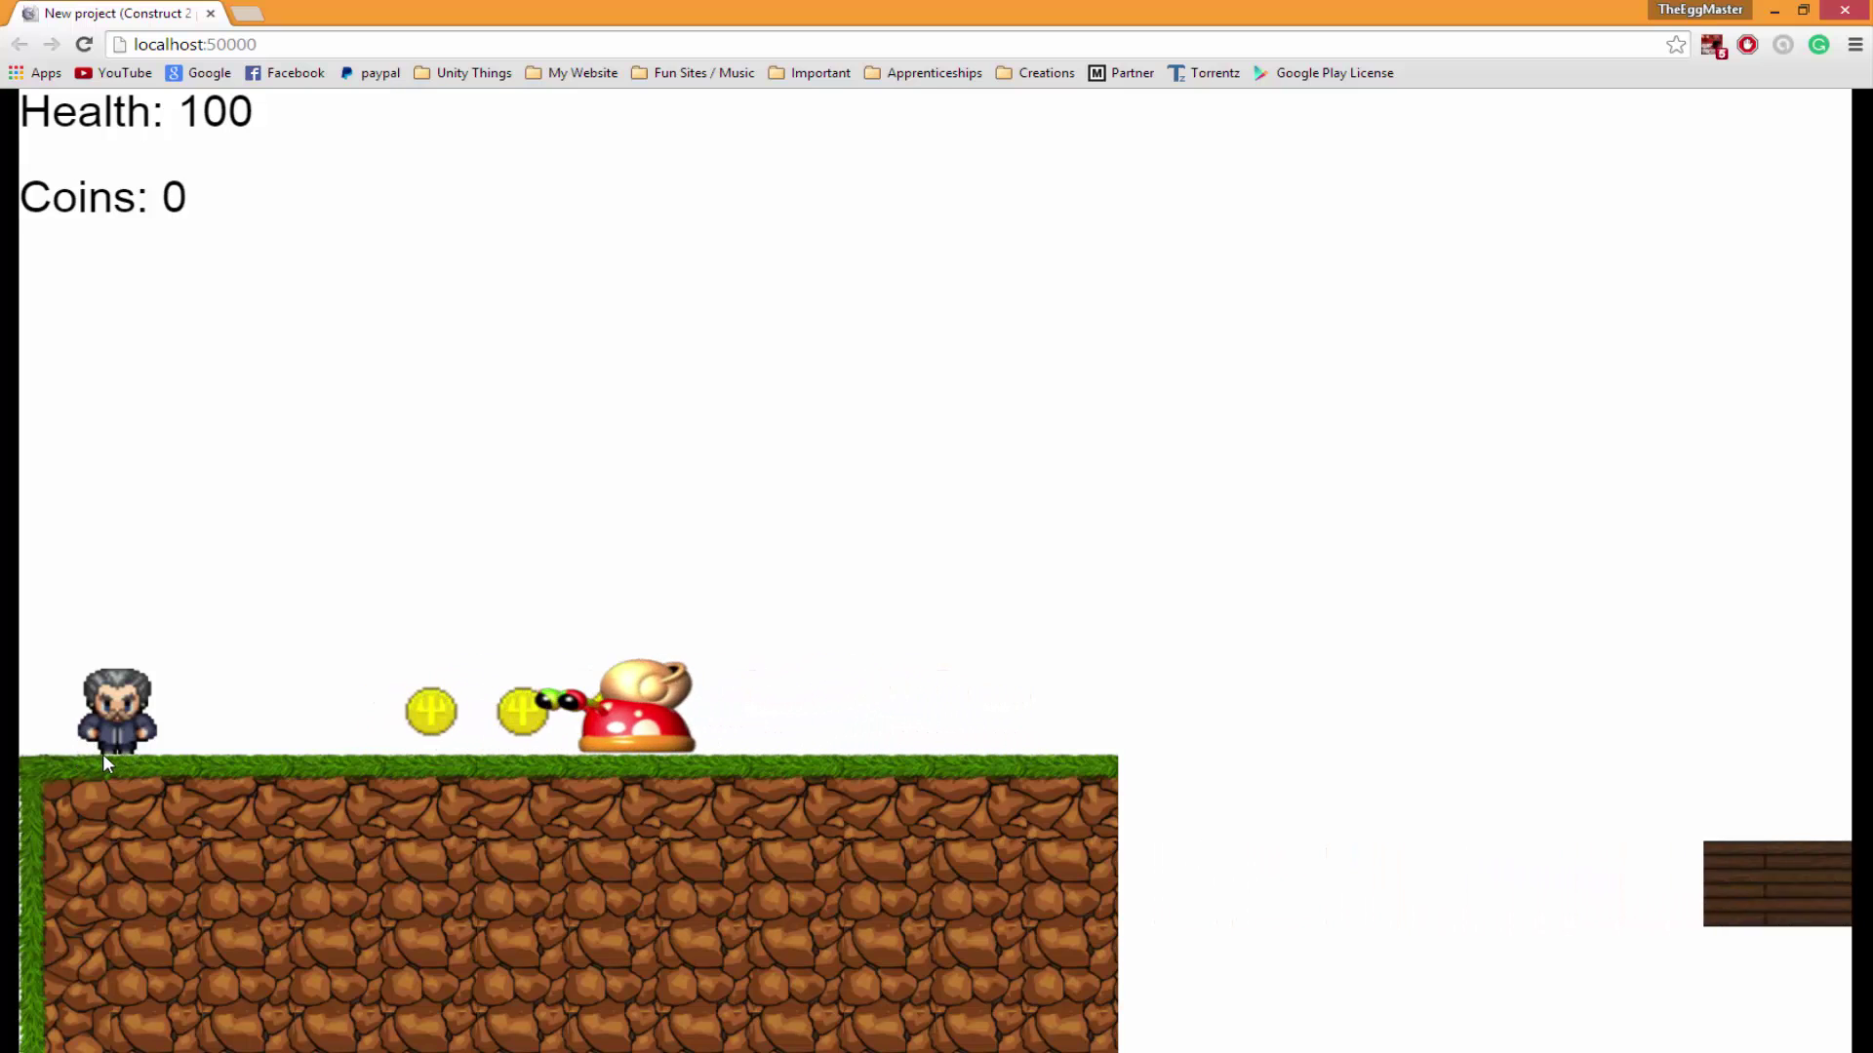
- Jump over the snail, leap from the ground edge to the wooden platform and hit the question blocks
{"action": "key", "text": "Right"}
{"action": "key", "text": "Up"}
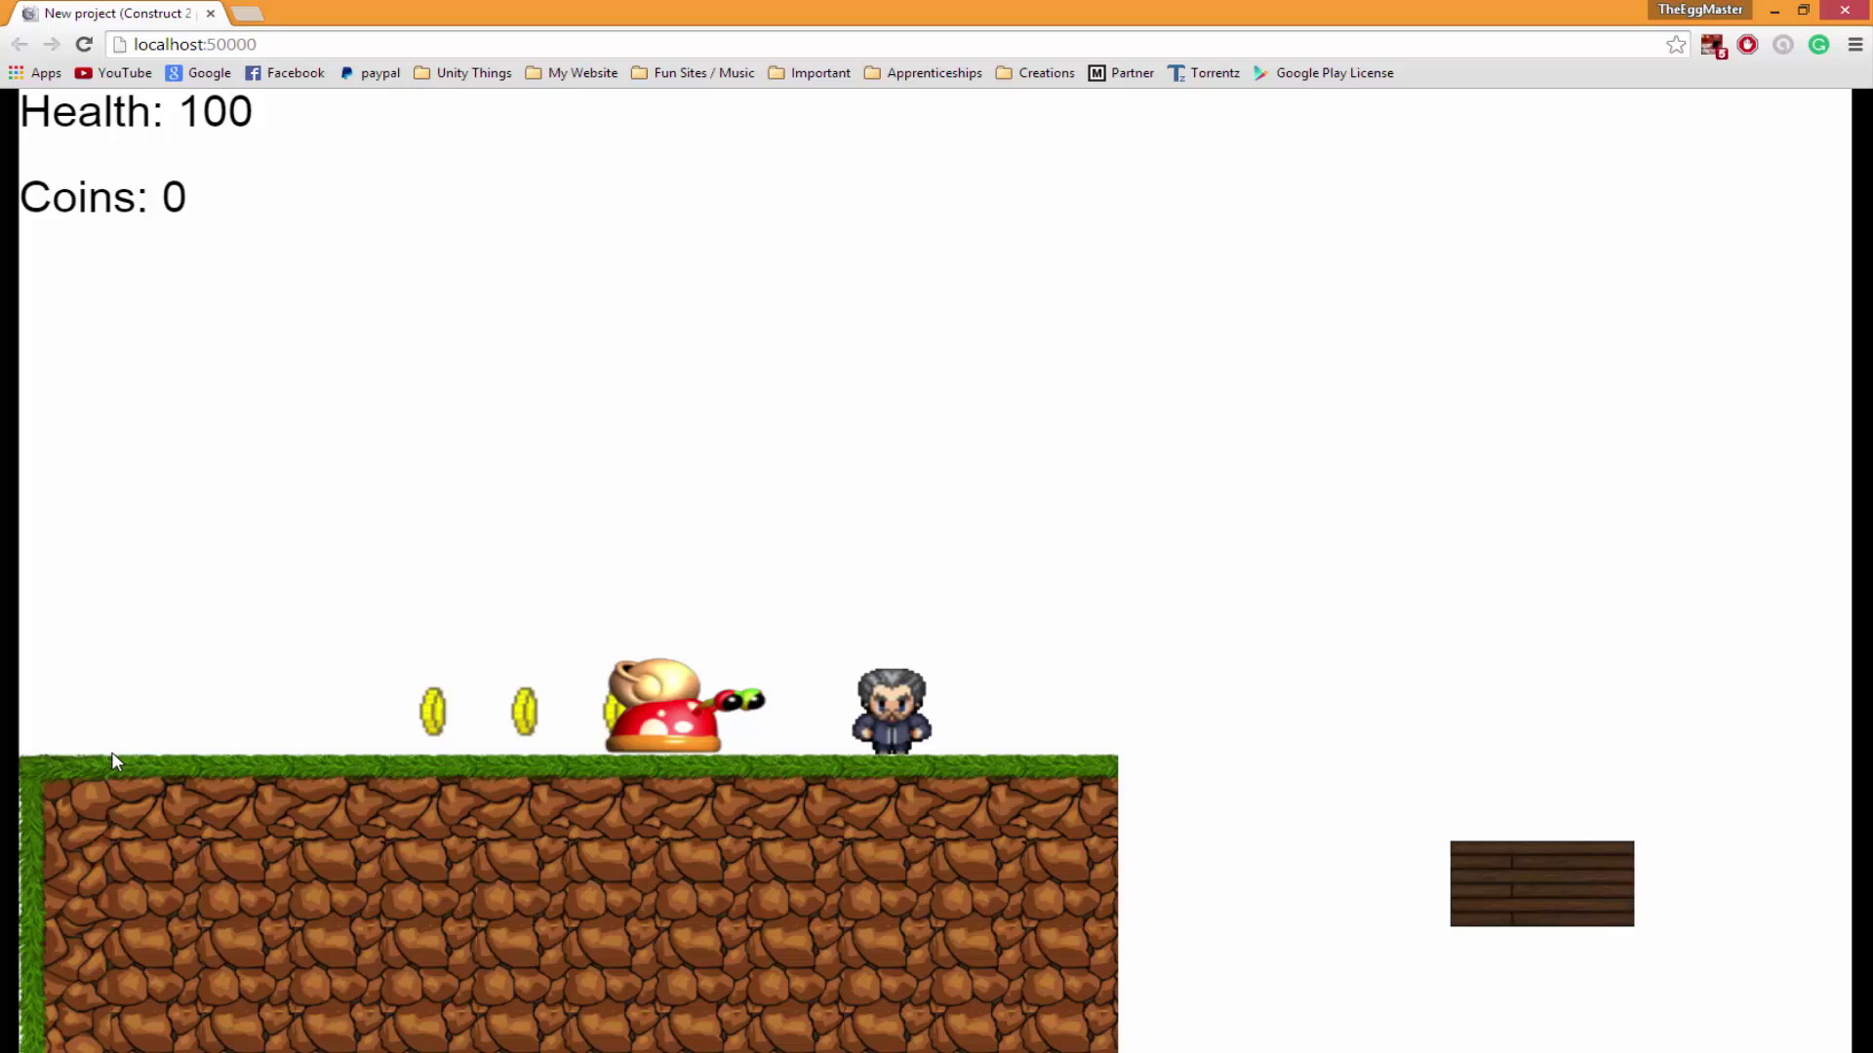
{"action": "key", "text": "Right"}
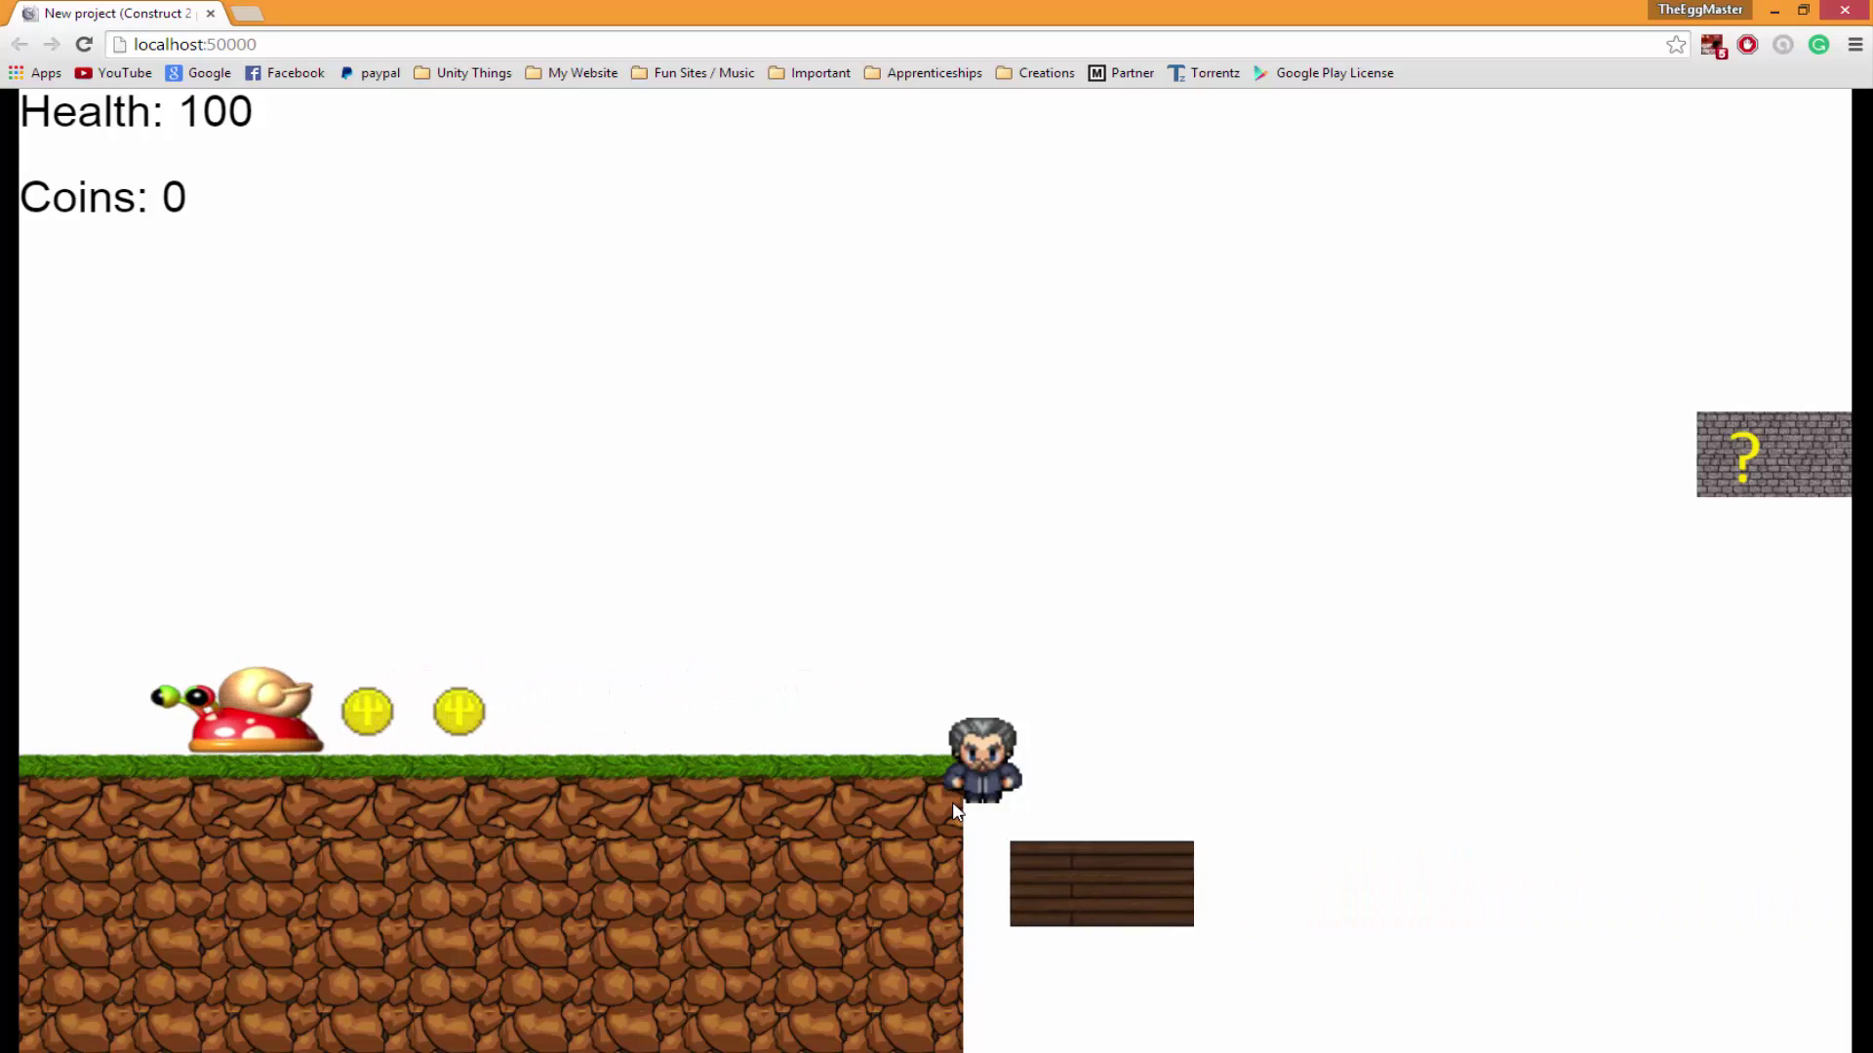
{"action": "key", "text": "Up"}
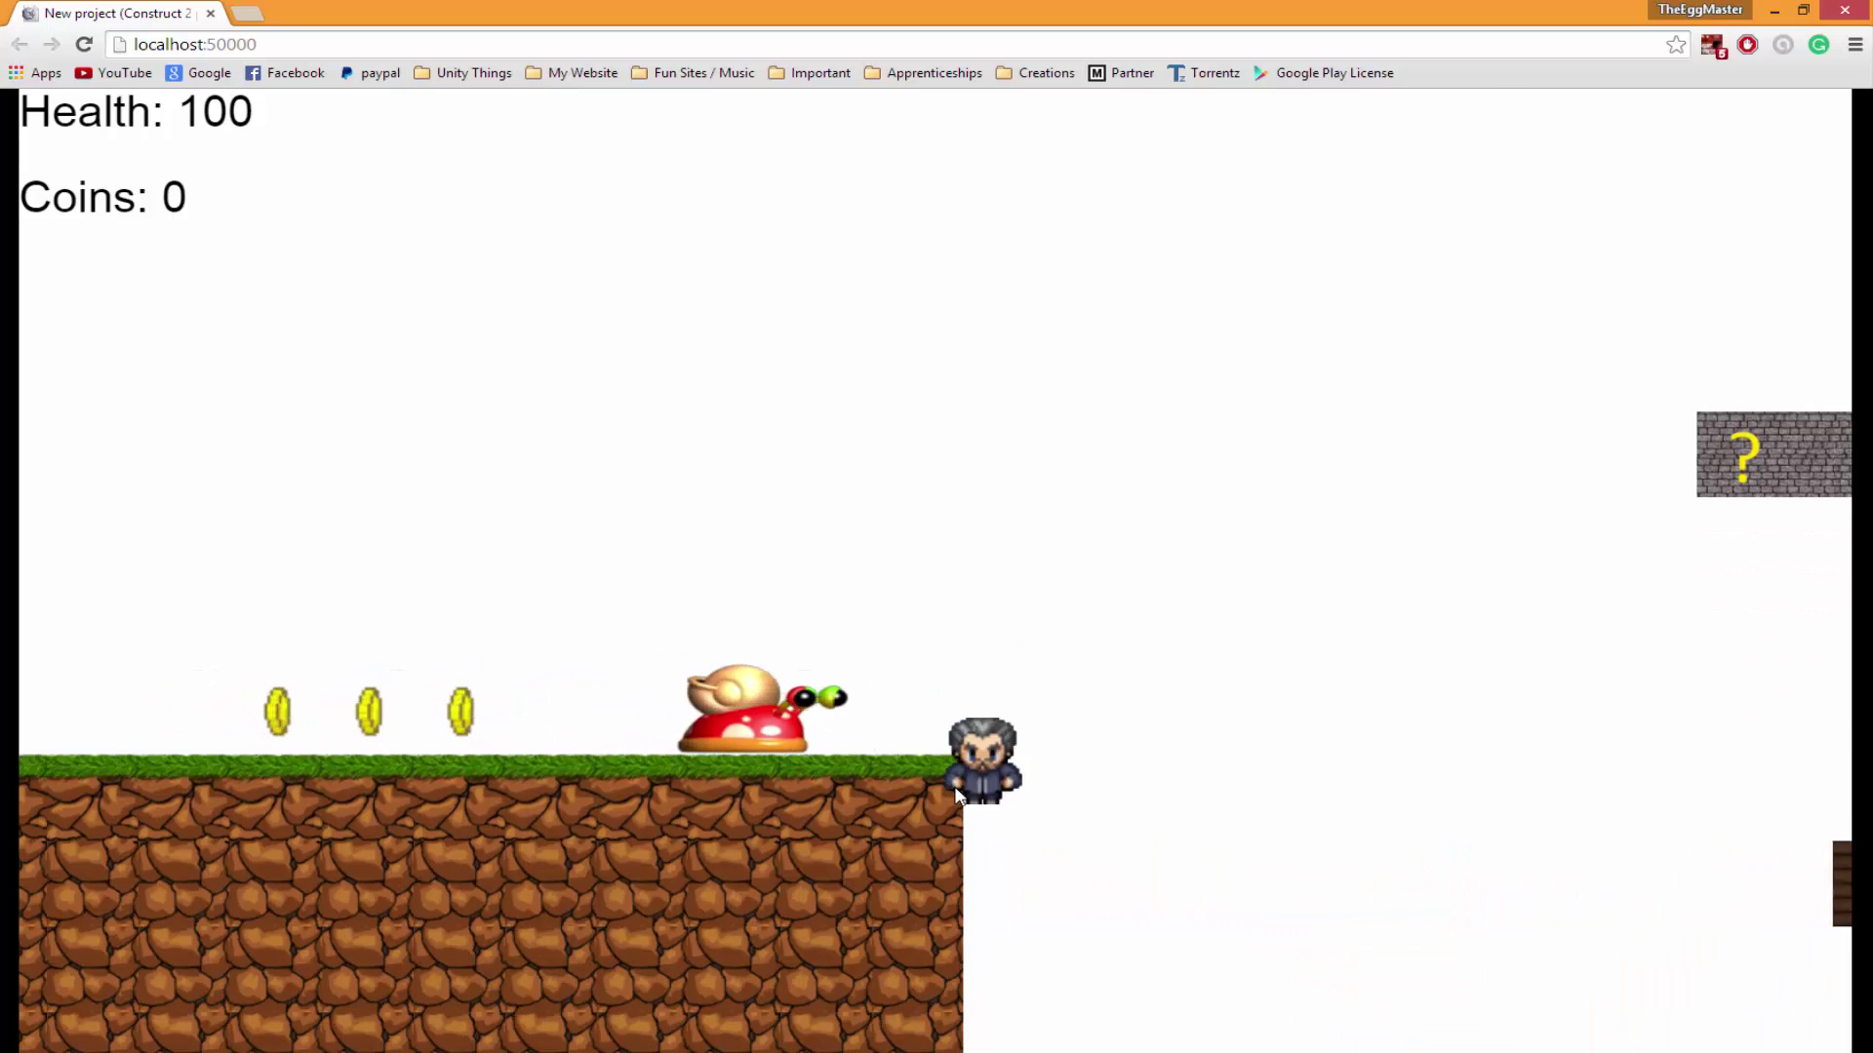
{"action": "key", "text": "Up"}
{"action": "key", "text": "Up"}
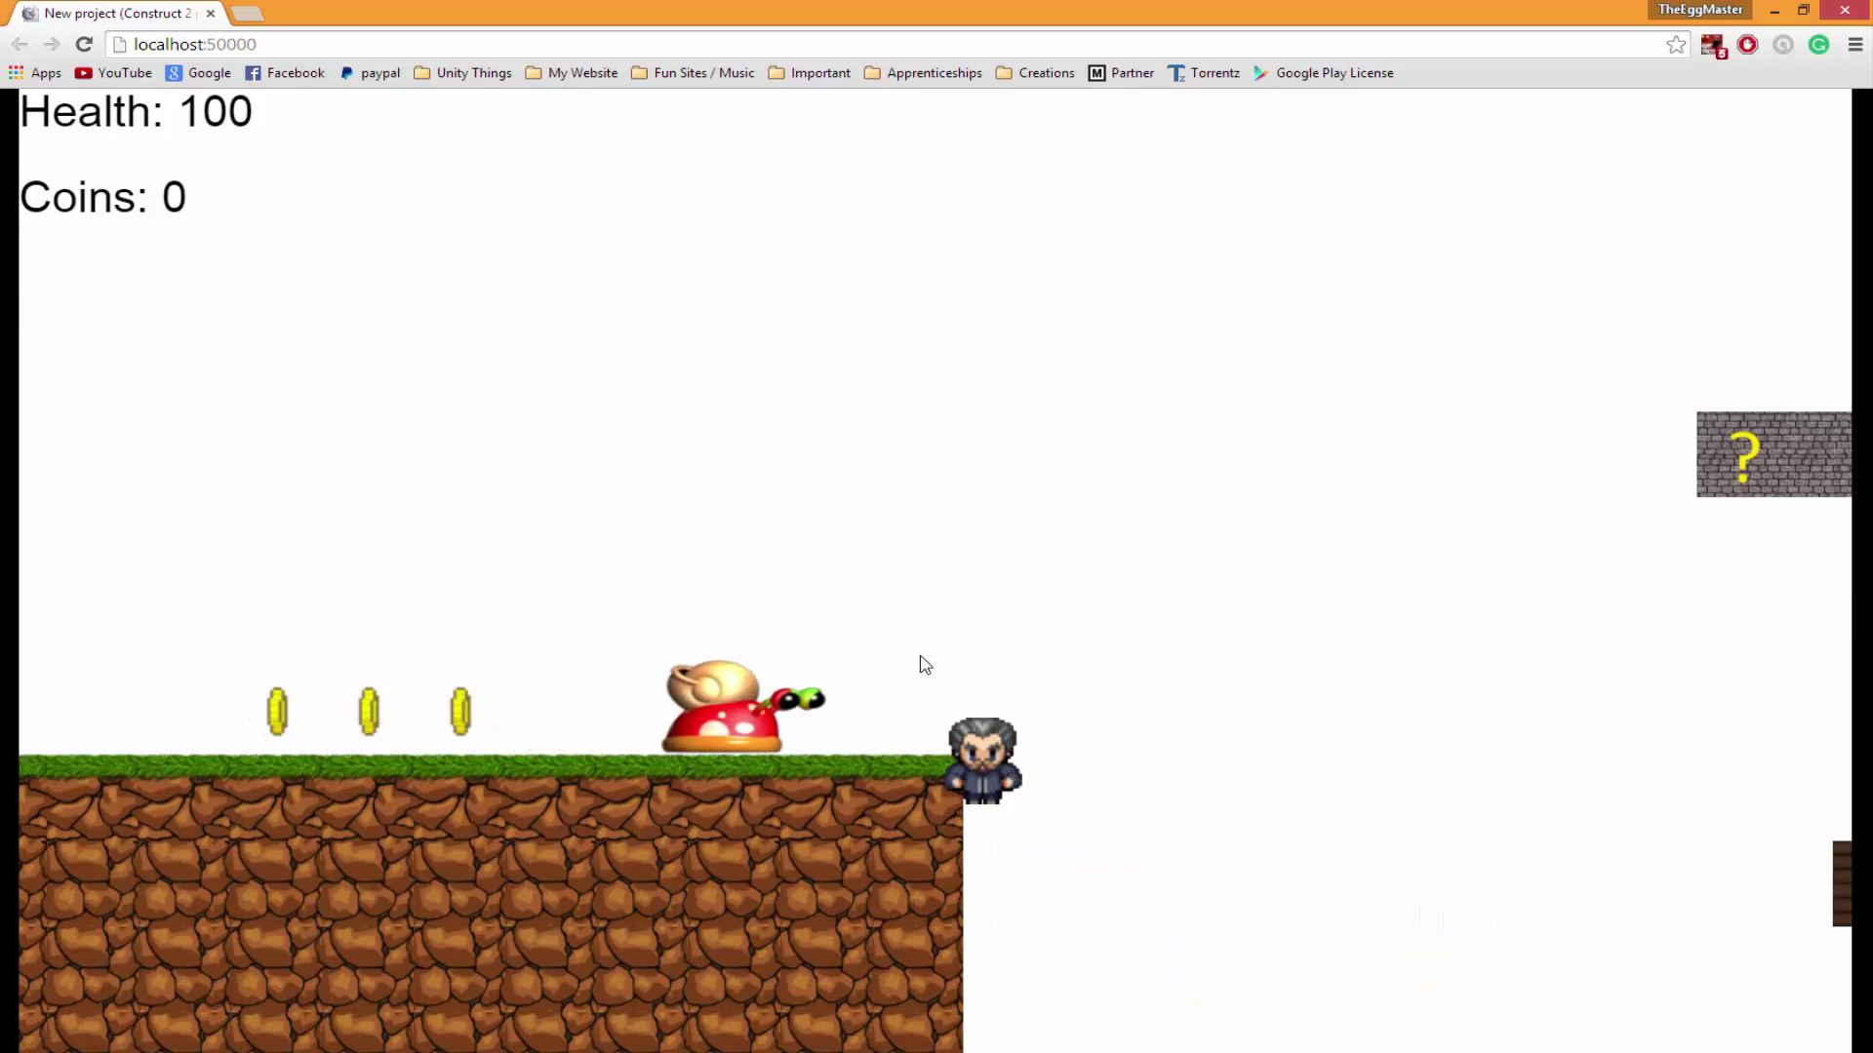
{"action": "key", "text": "Up"}
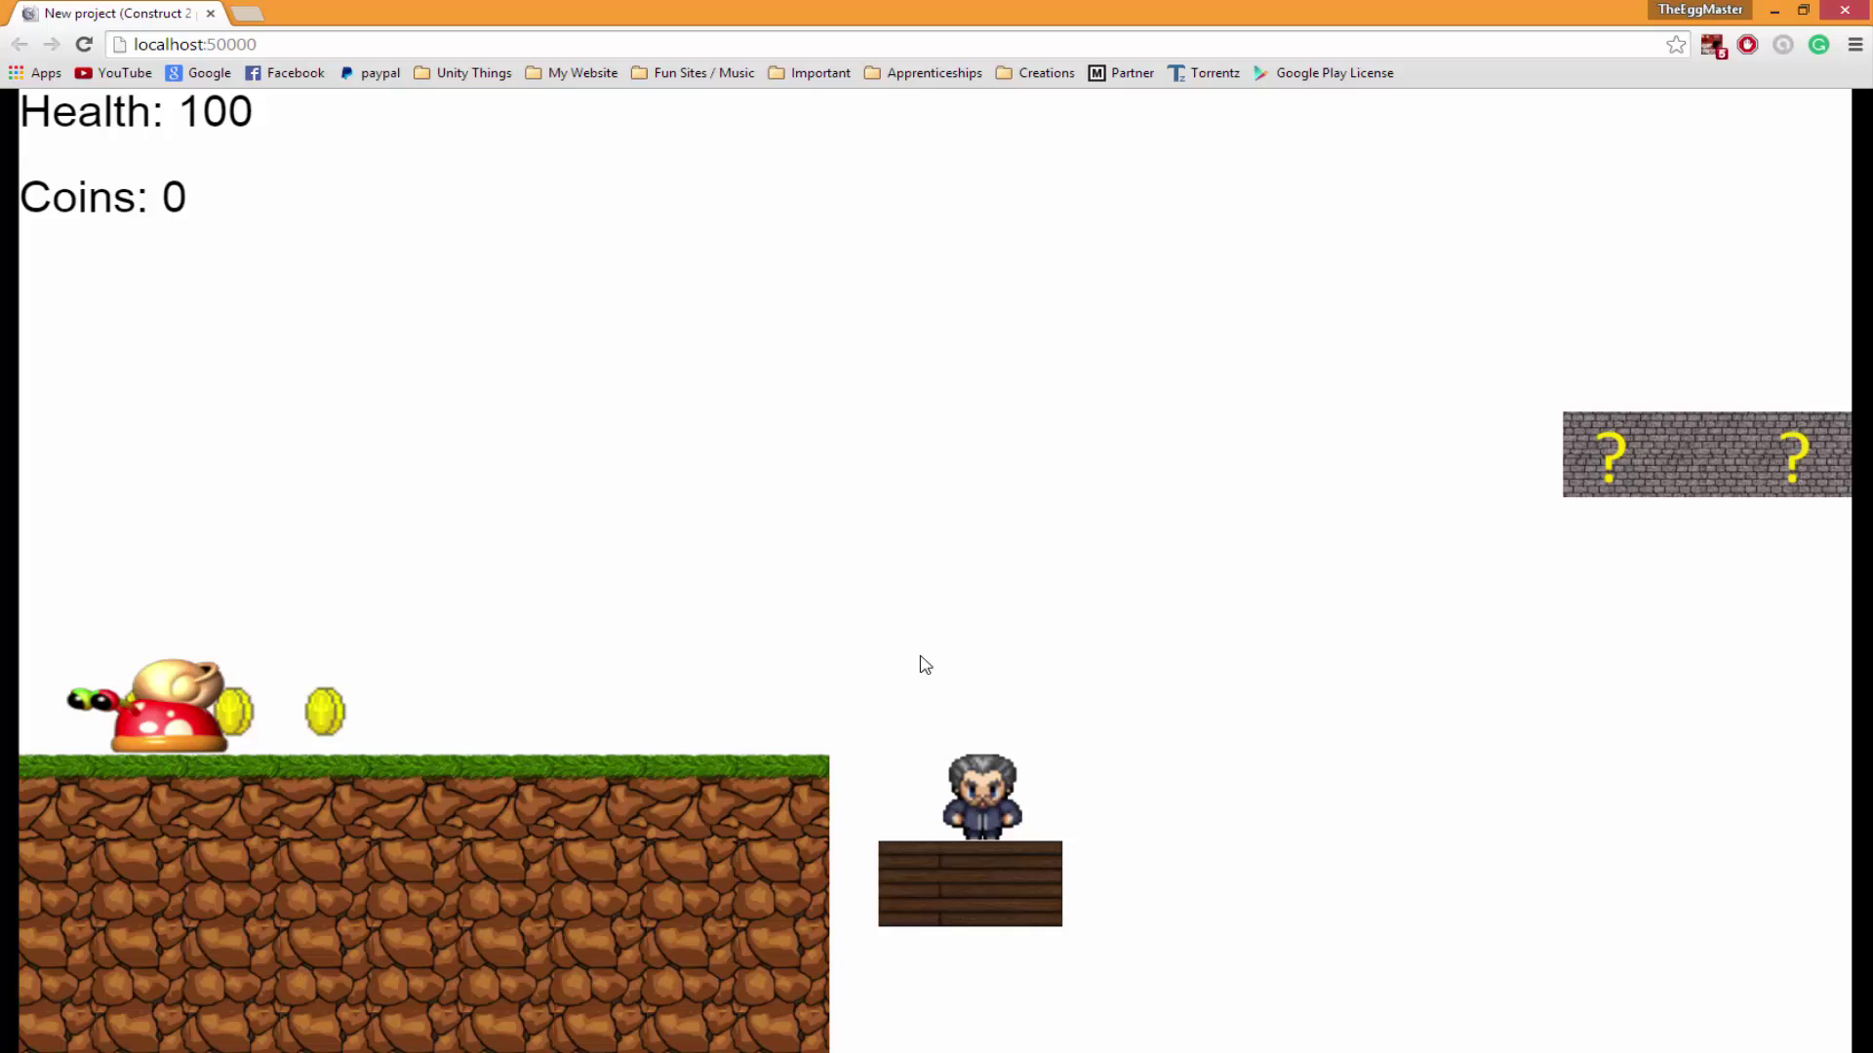
{"action": "key", "text": "Up"}
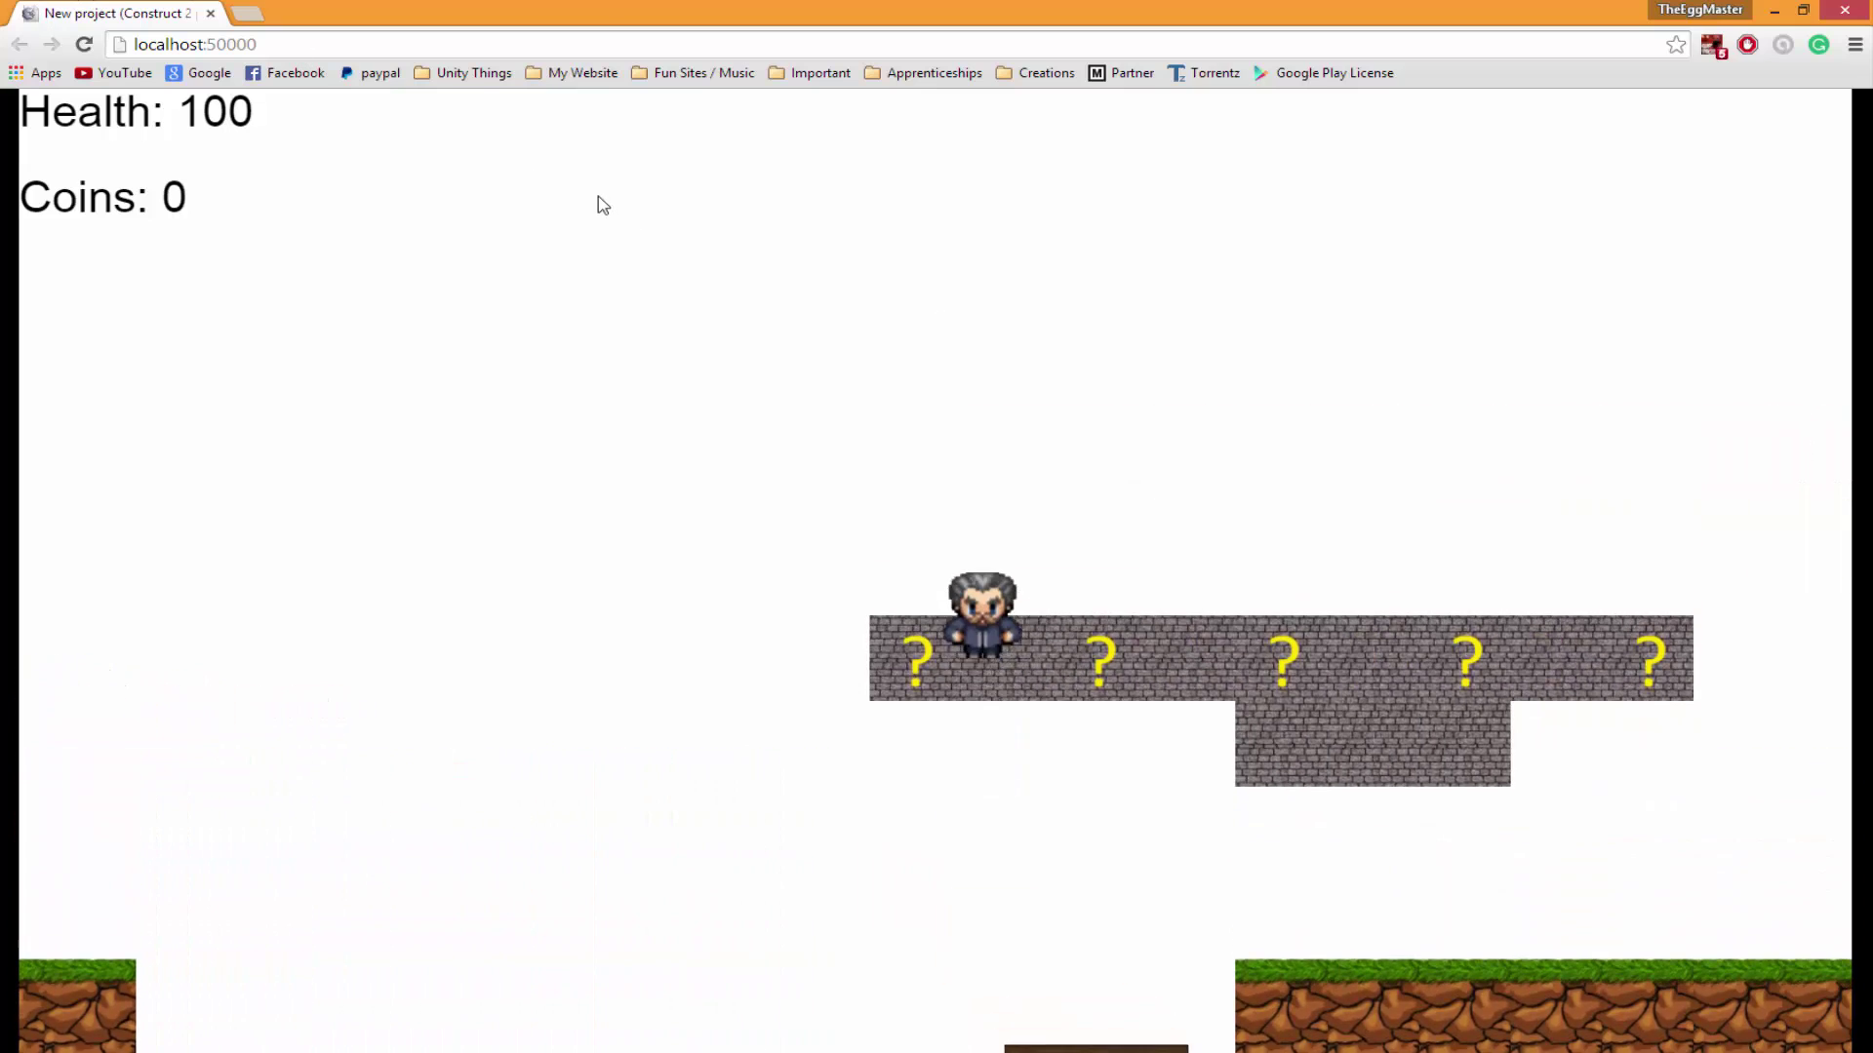
{"action": "key", "text": "Up"}
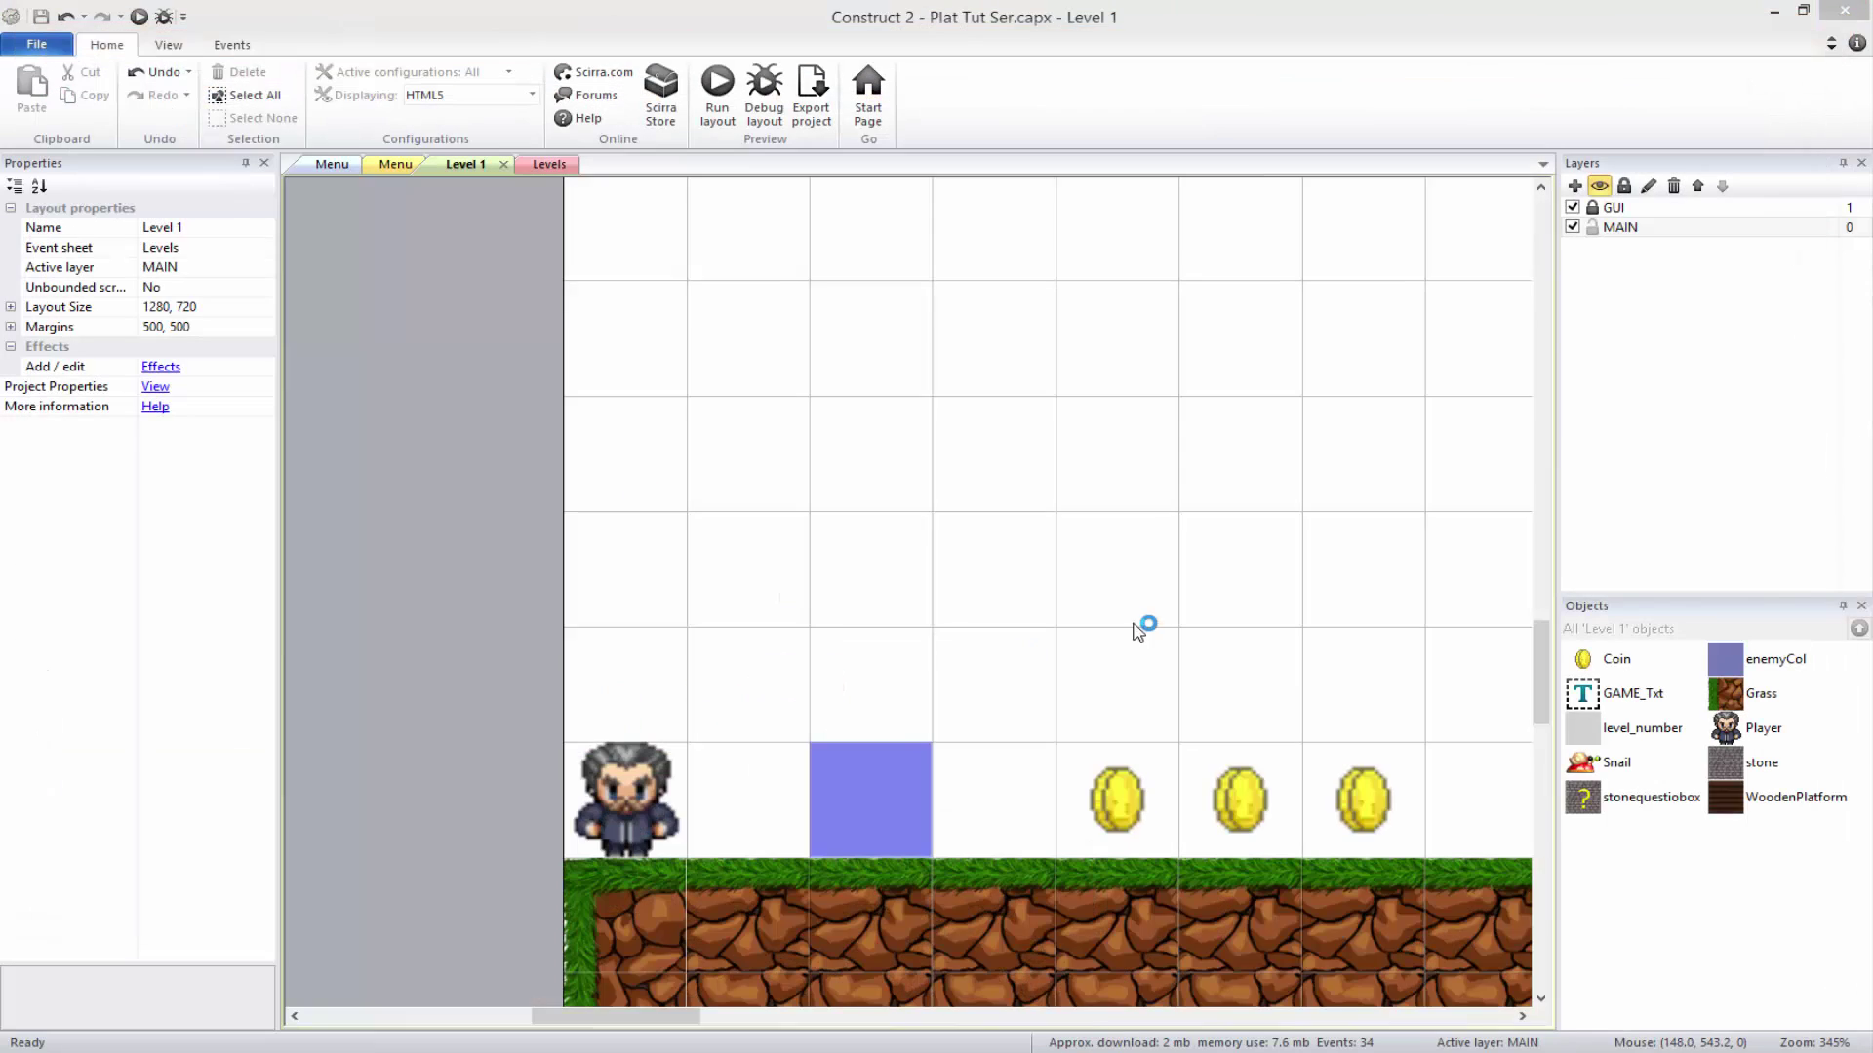
{"action": "middle_click_drag", "start_coordinate": [1144, 629], "coordinate": [919, 619]}
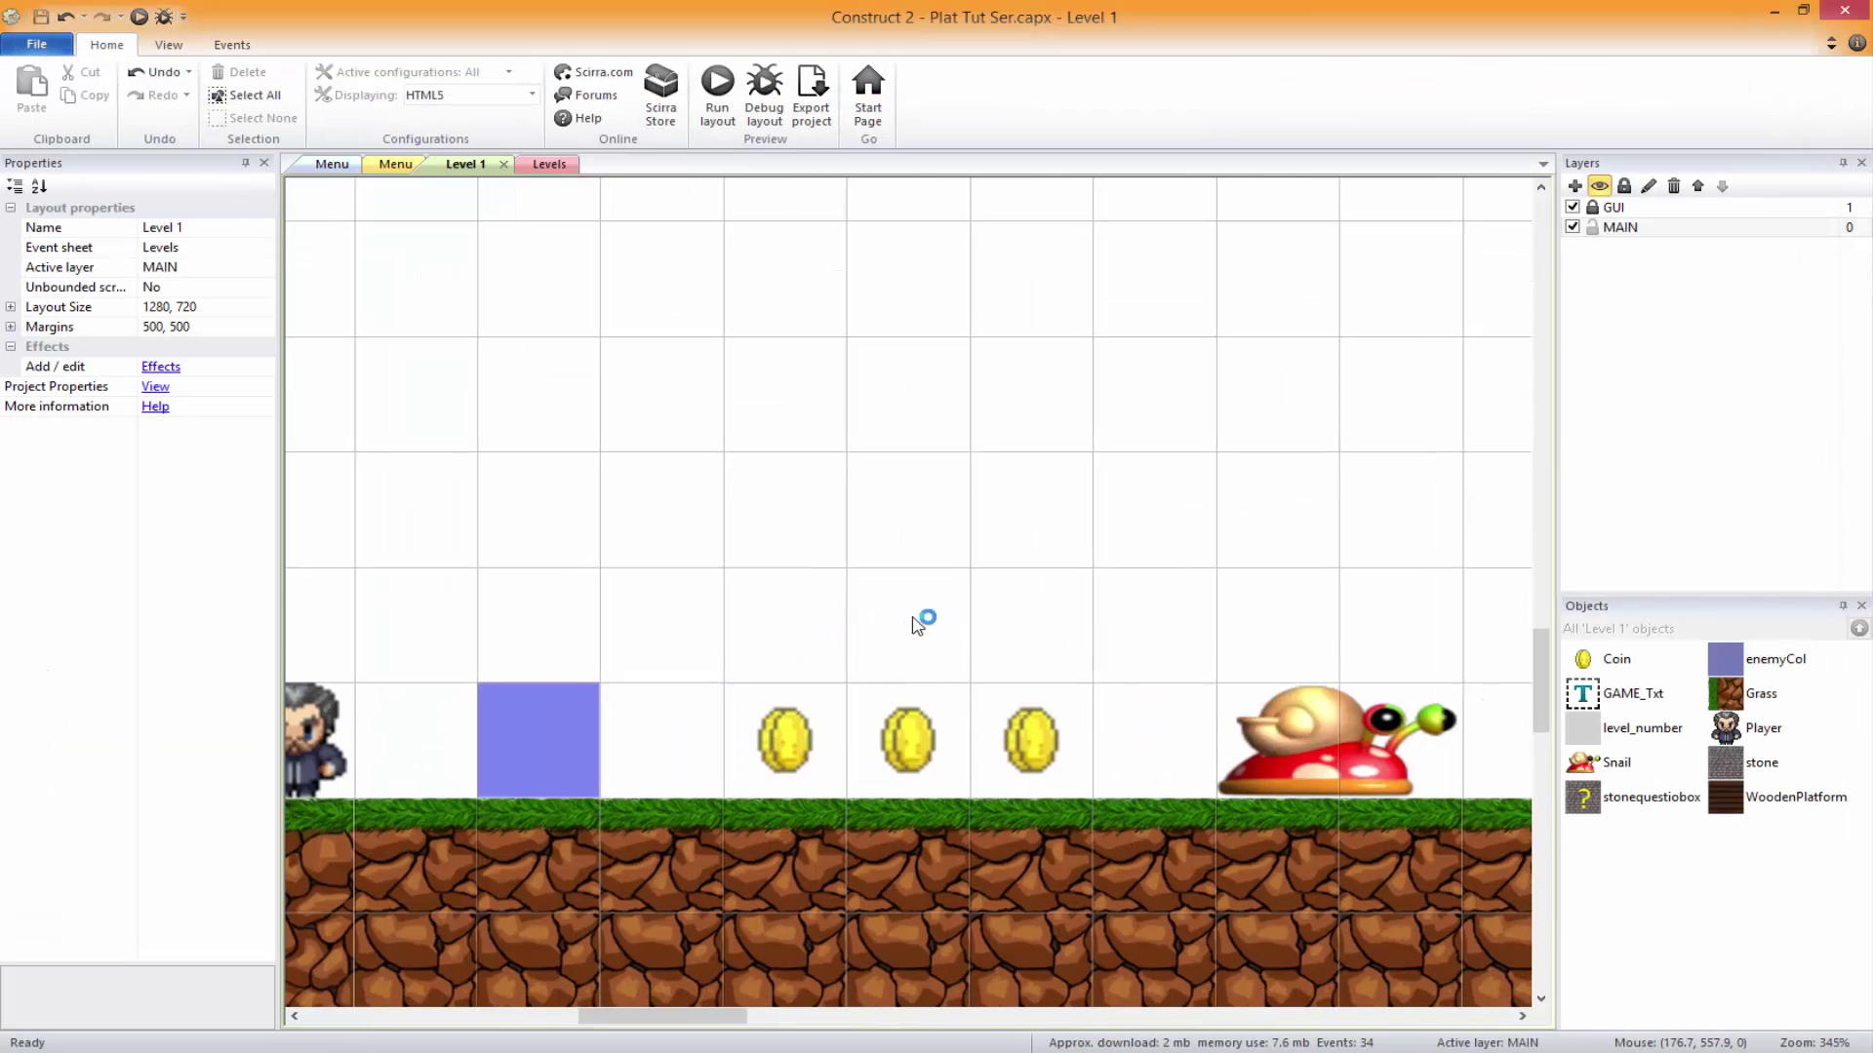
{"action": "scroll", "coordinate": [920, 618], "scroll_direction": "down", "scroll_amount": 5, "text": "ctrl"}
{"action": "scroll", "coordinate": [1238, 585], "scroll_direction": "up", "scroll_amount": 2, "text": "ctrl"}
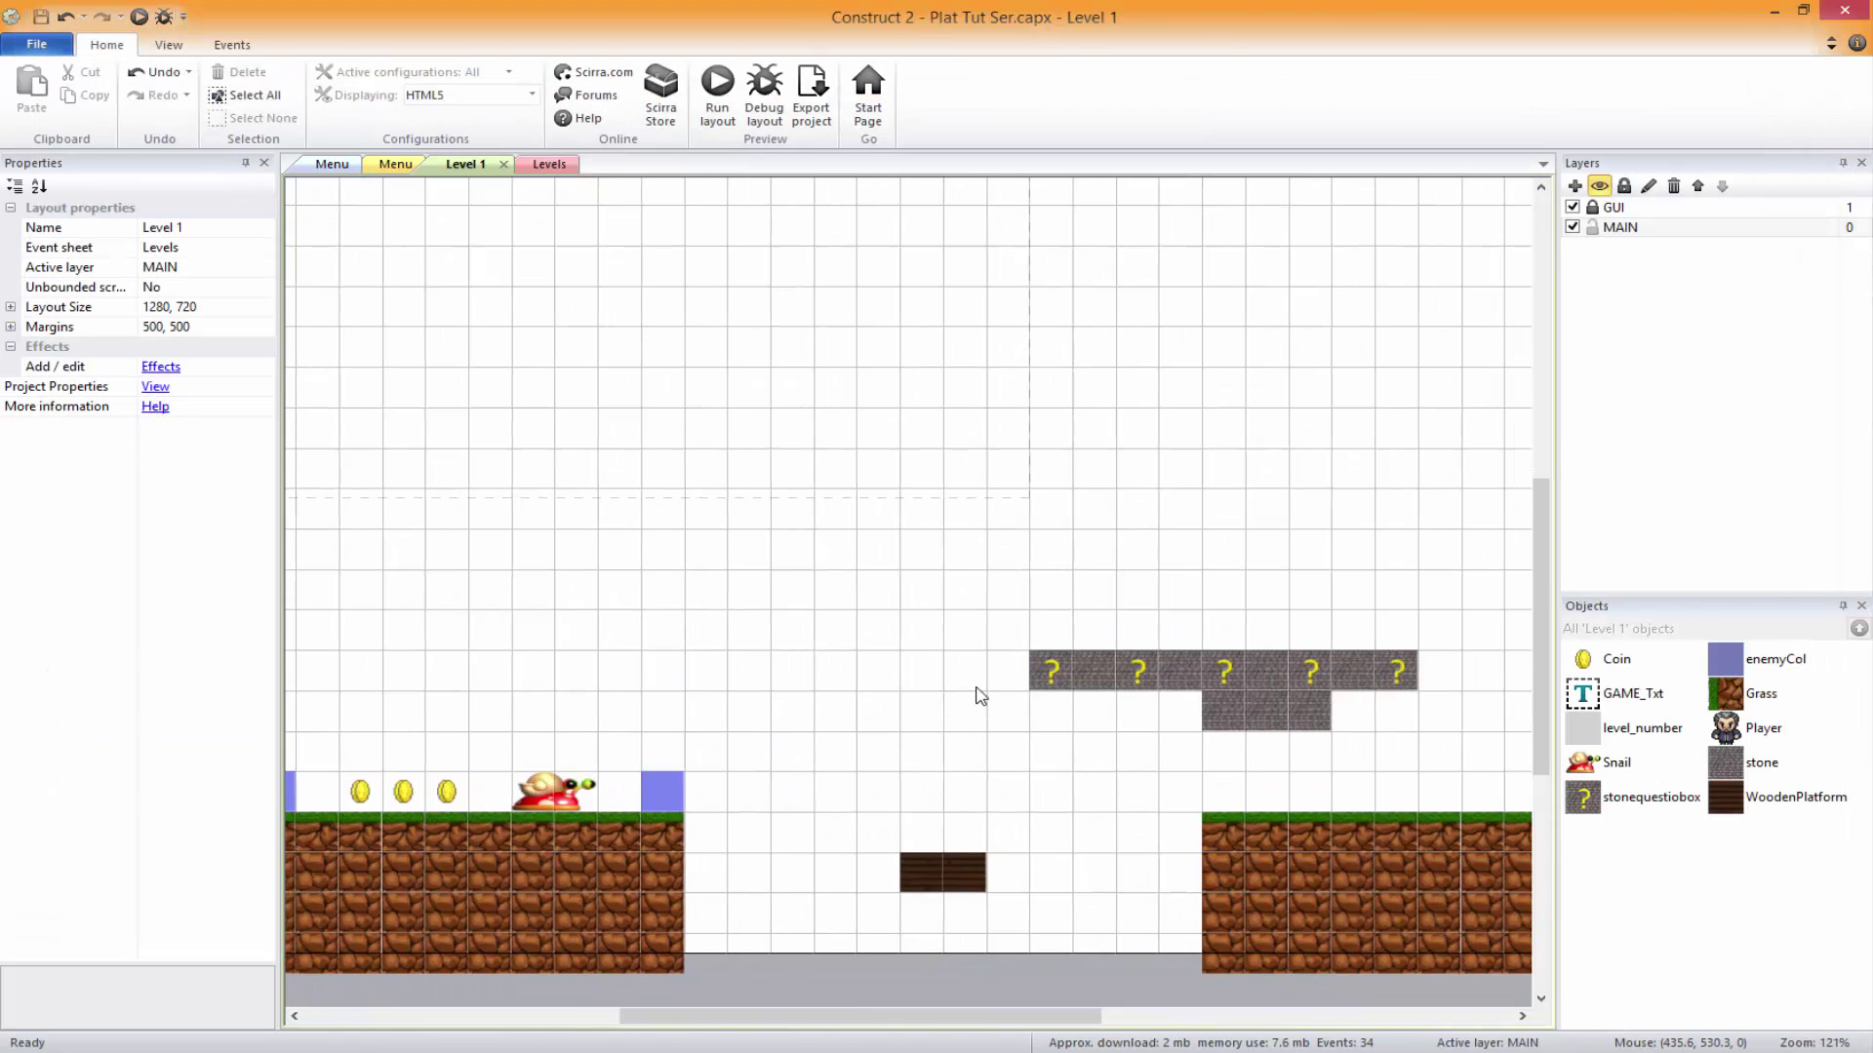
{"action": "left_click", "coordinate": [1054, 670]}
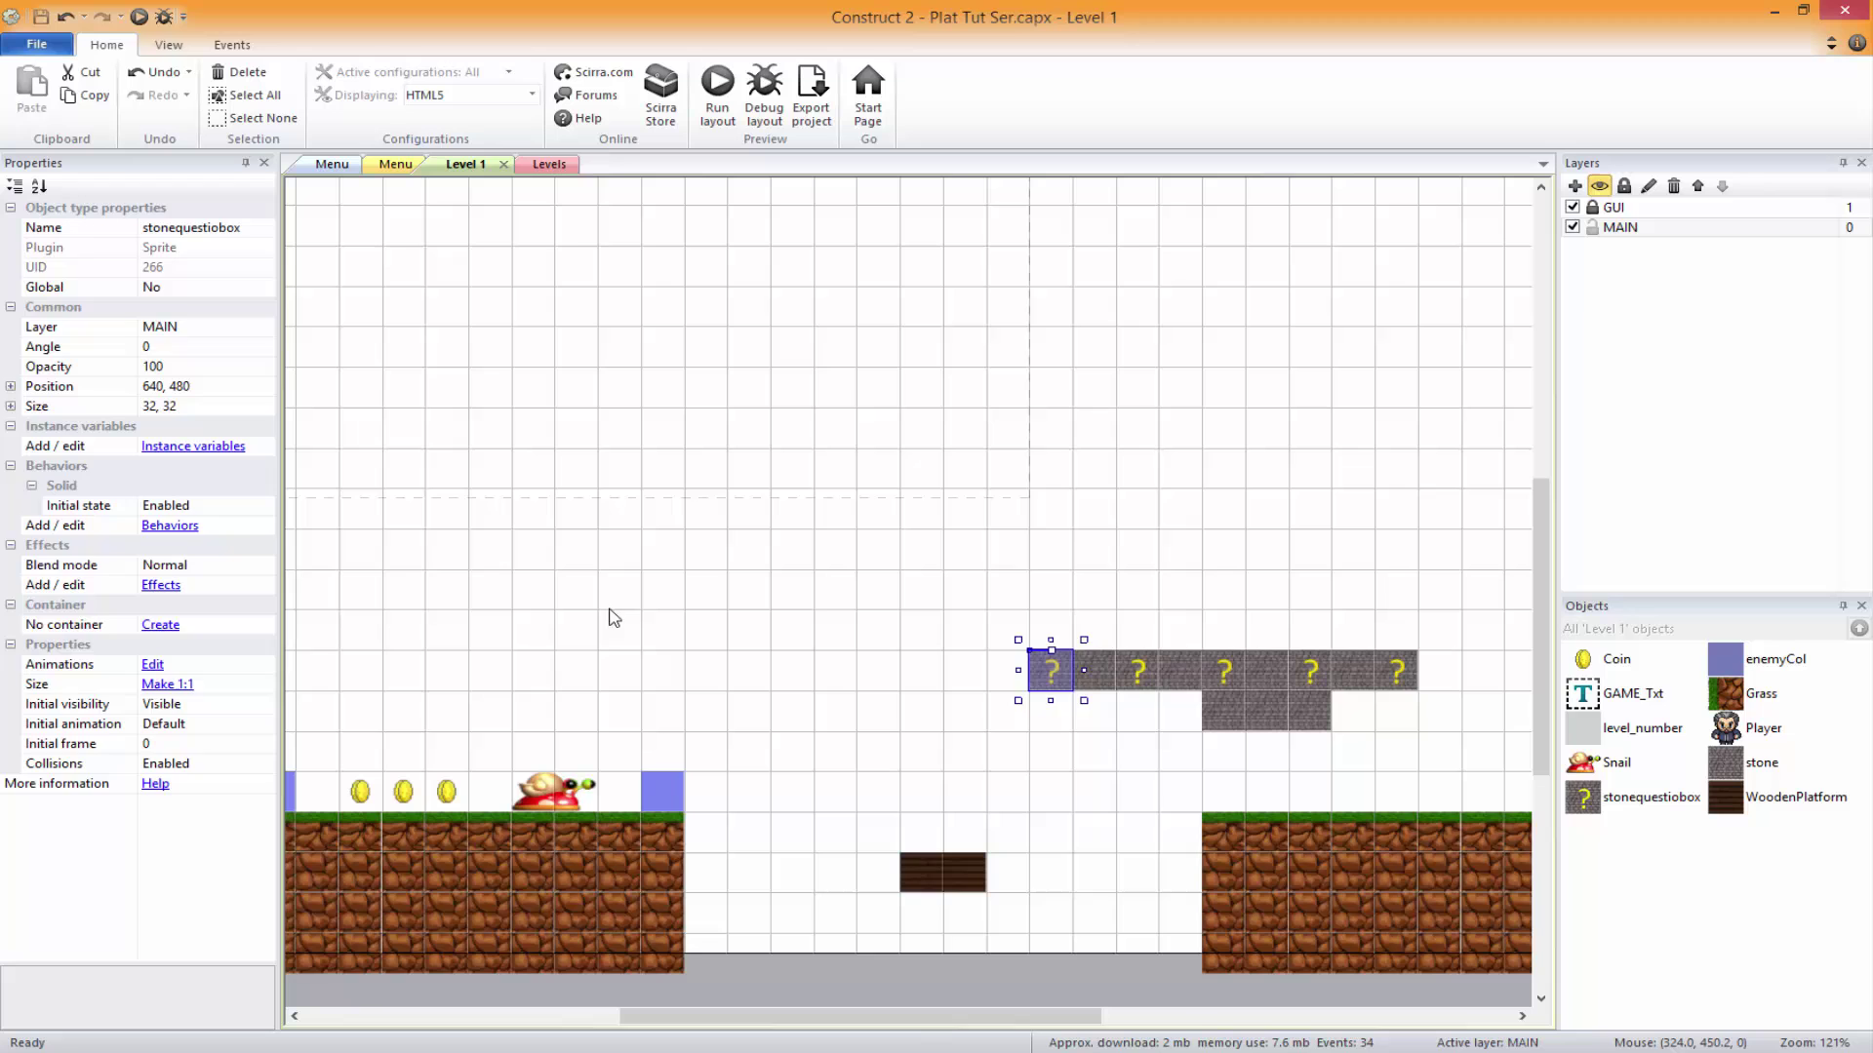
{"action": "left_click", "coordinate": [836, 597]}
{"action": "scroll", "coordinate": [887, 699], "scroll_direction": "up", "scroll_amount": 8, "text": "ctrl"}
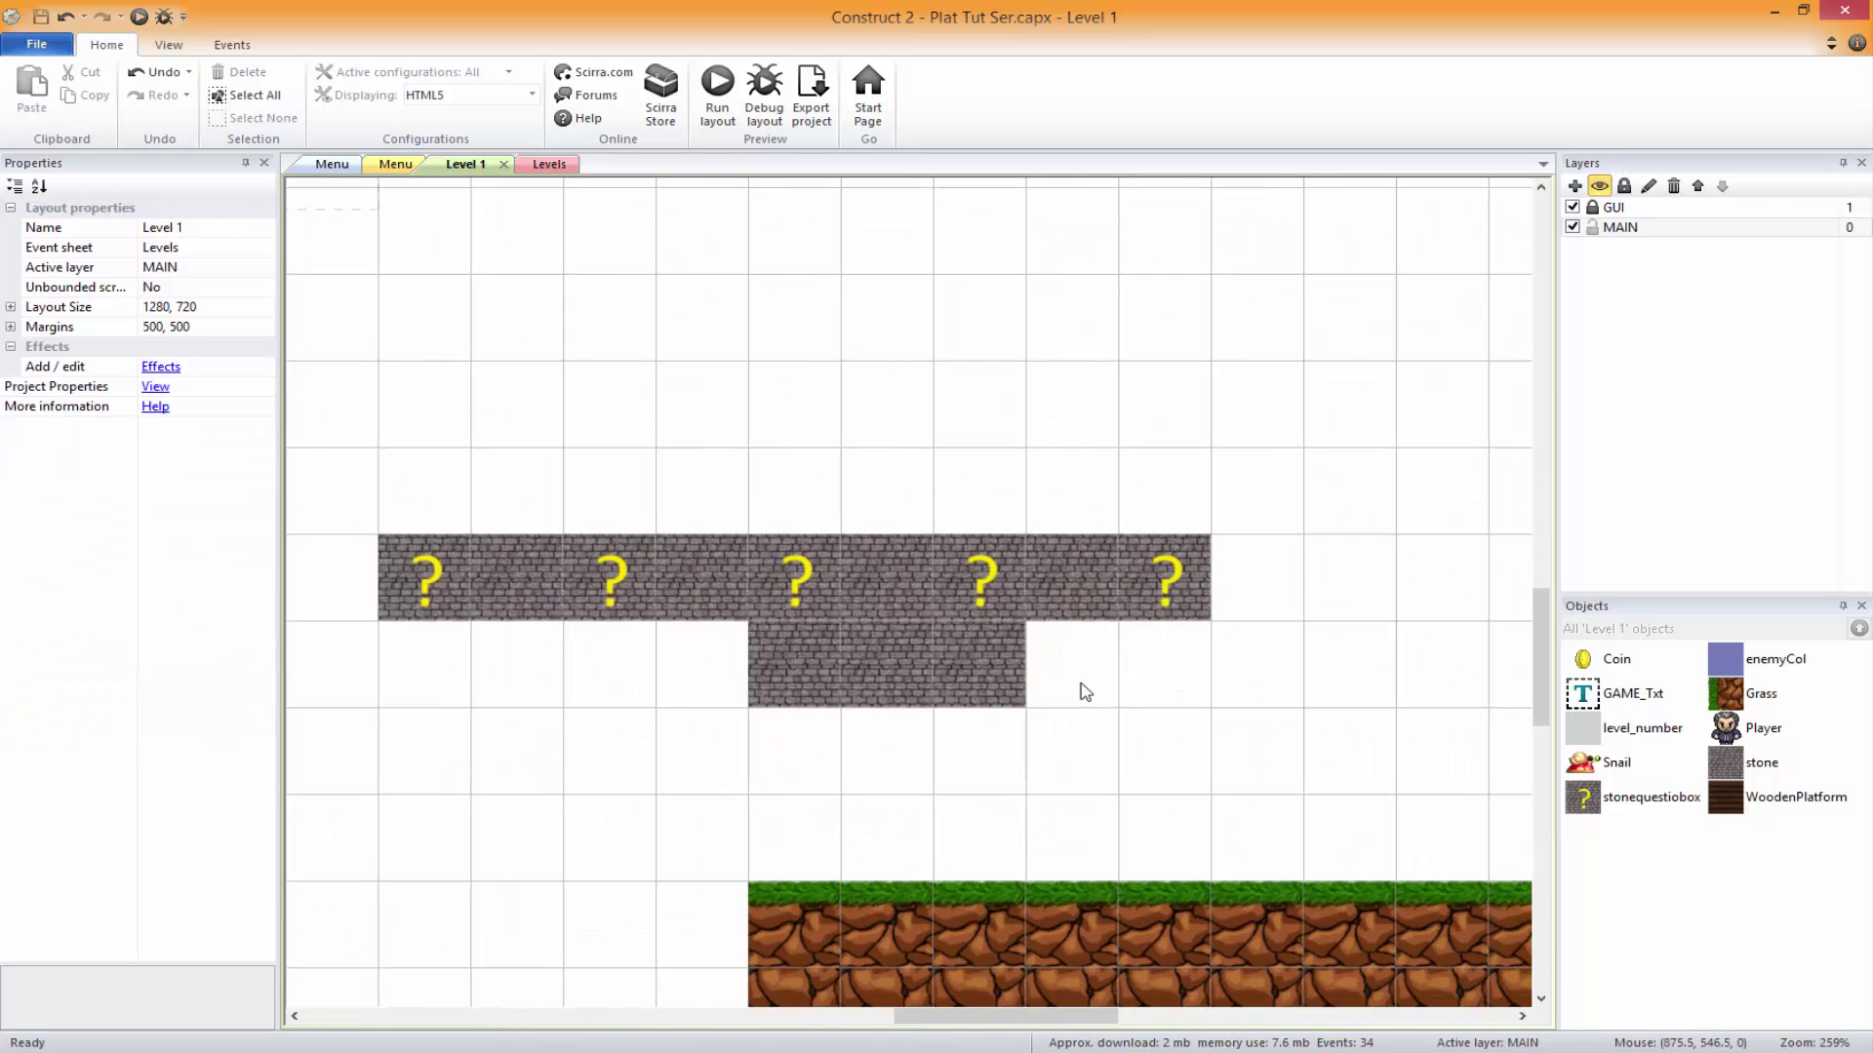
{"action": "left_click", "coordinate": [1134, 614]}
{"action": "left_click", "coordinate": [1175, 688]}
{"action": "left_click", "coordinate": [549, 163]}
{"action": "left_click", "coordinate": [466, 164]}
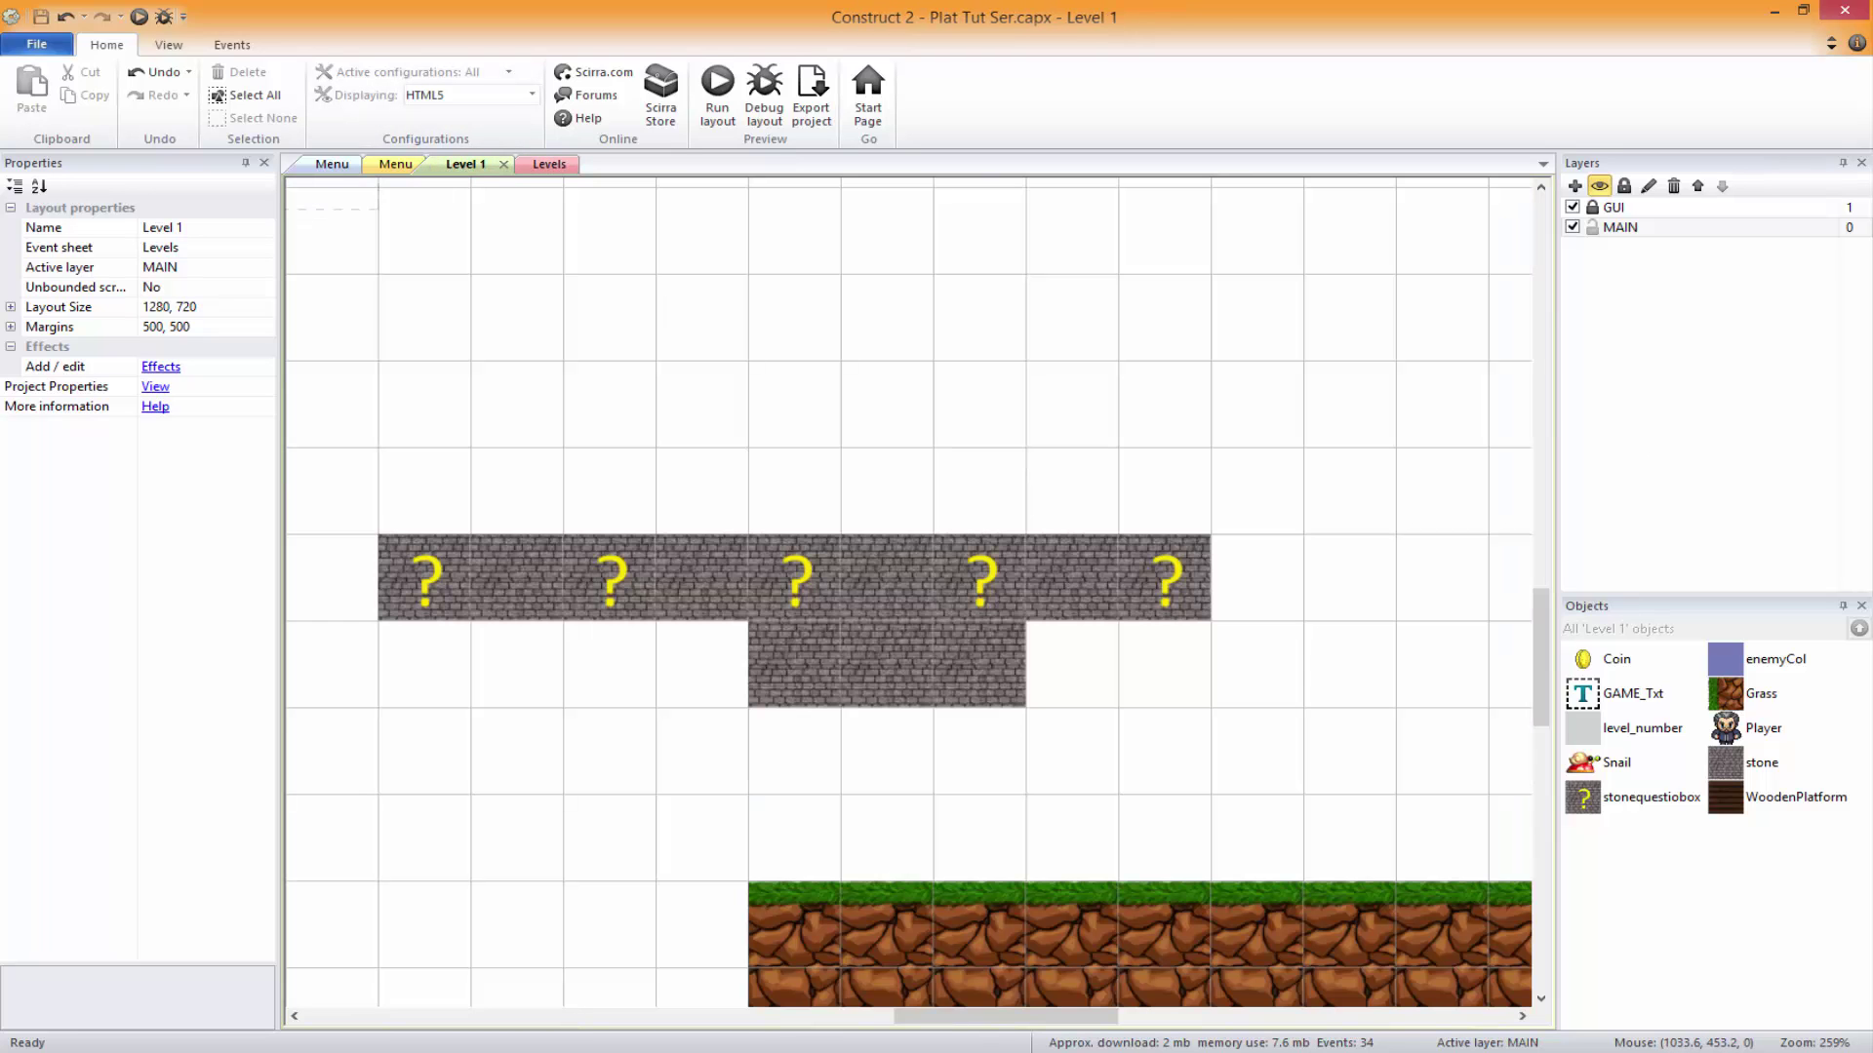